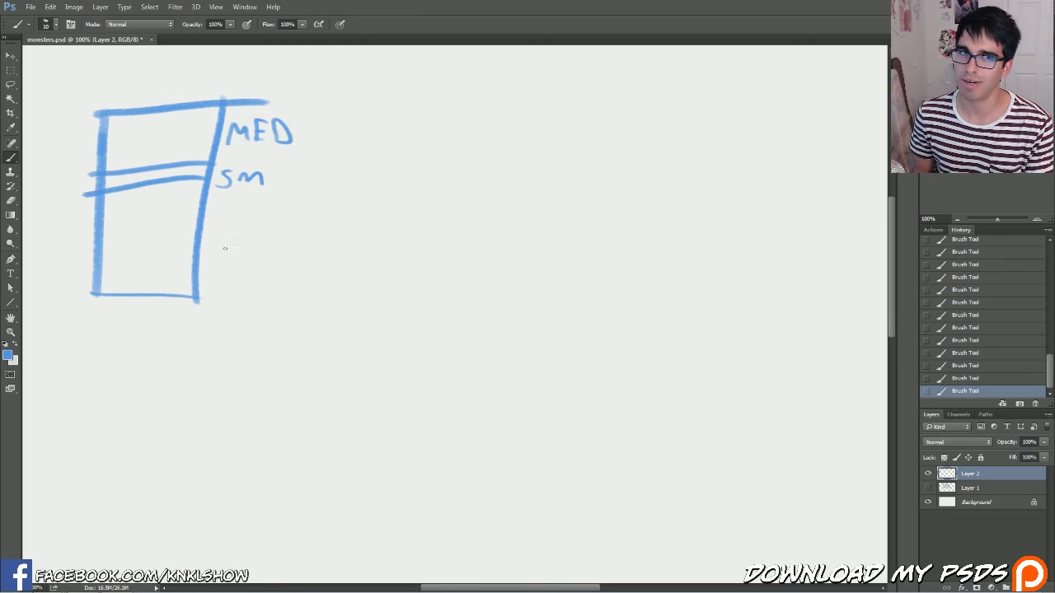
- Letter LG beside the lower section of the proportion diagram, and undo the circle drawn around the whole diagram
{"action": "left_click_drag", "start_coordinate": [219, 235], "coordinate": [235, 242]}
{"action": "left_click_drag", "start_coordinate": [258, 226], "coordinate": [253, 235]}
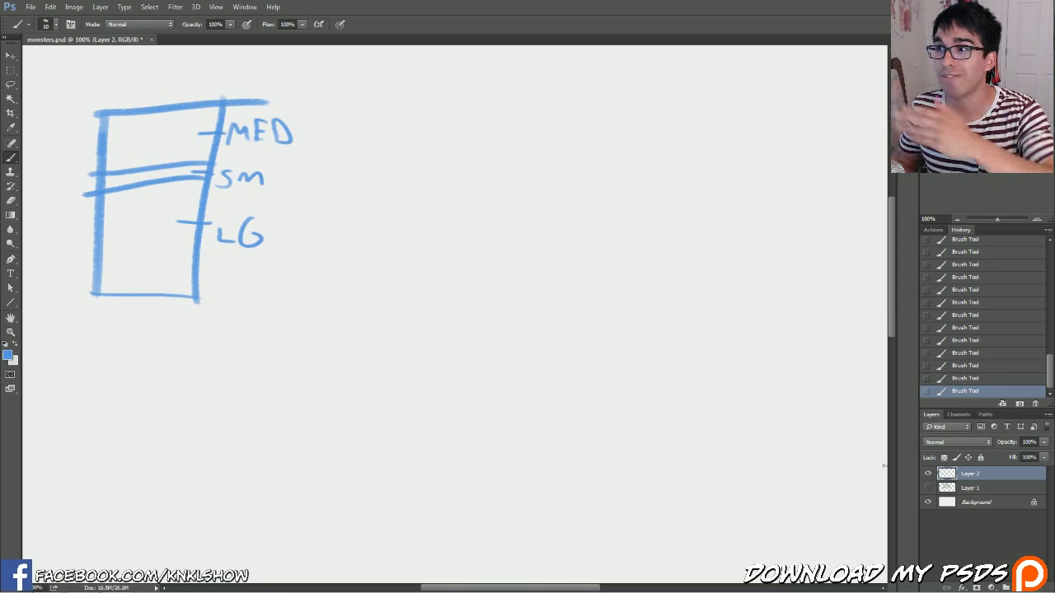
{"action": "mouse_move", "coordinate": [103, 348]}
{"action": "left_mouse_down"}
{"action": "mouse_move", "coordinate": [354, 165]}
{"action": "mouse_move", "coordinate": [23, 317]}
{"action": "left_mouse_up"}
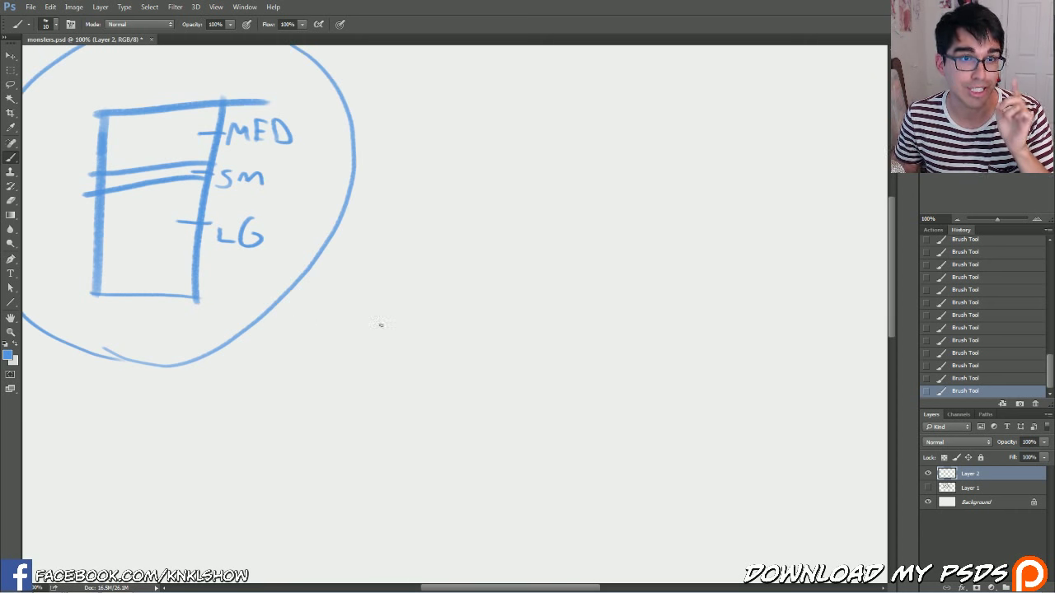
{"action": "left_click", "coordinate": [960, 367]}
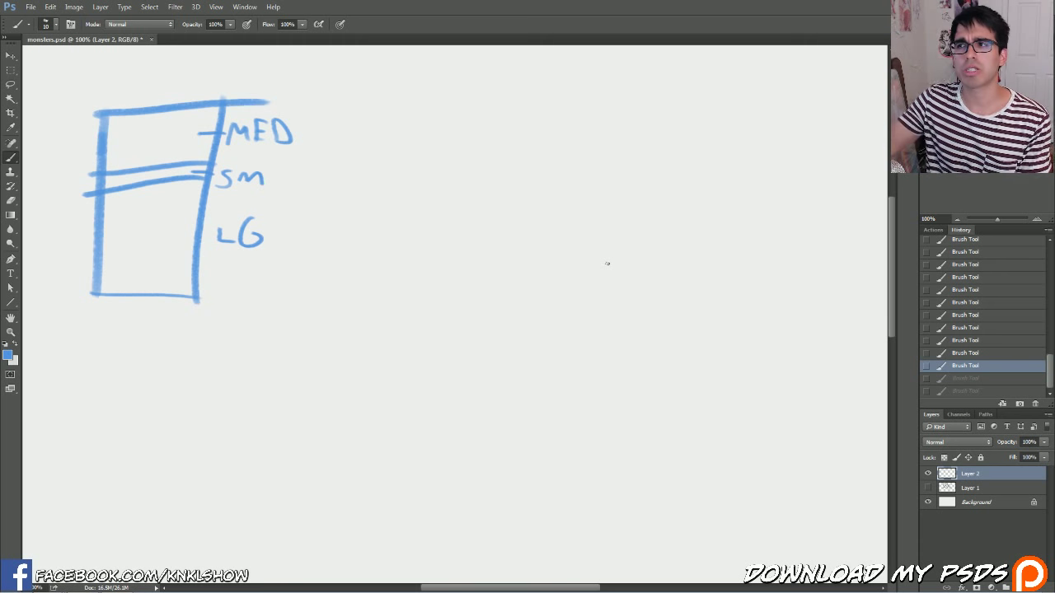
- Sketch a comma-shaped head outline with a round top and curved pointed tail, well to the right of the diagram
{"action": "scroll", "coordinate": [455, 316], "scroll_direction": "right", "scroll_amount": 3}
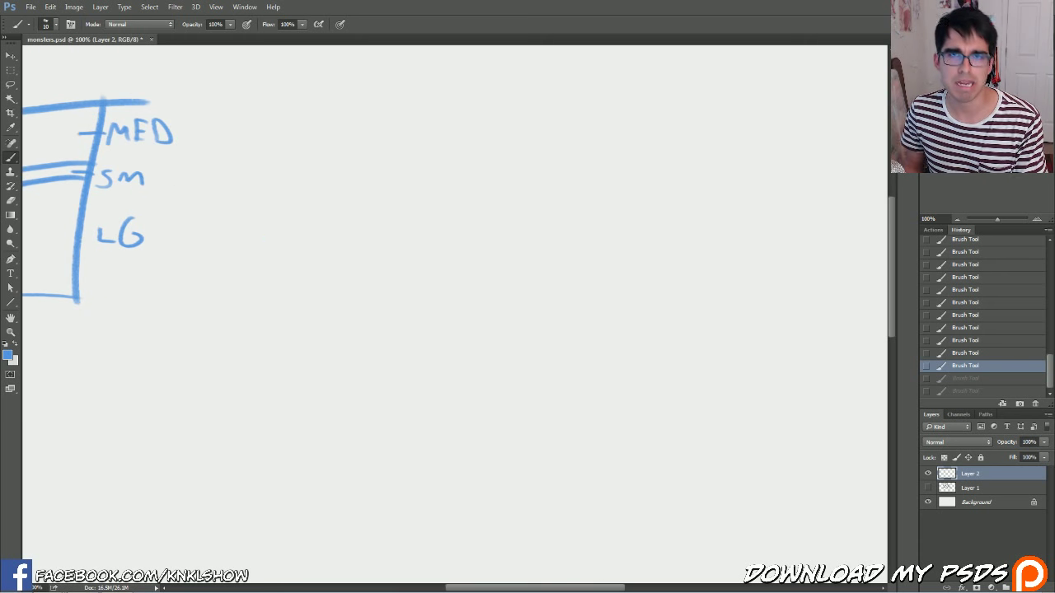
{"action": "mouse_move", "coordinate": [577, 252]}
{"action": "left_mouse_down"}
{"action": "mouse_move", "coordinate": [560, 174]}
{"action": "mouse_move", "coordinate": [634, 147]}
{"action": "mouse_move", "coordinate": [708, 191]}
{"action": "mouse_move", "coordinate": [727, 237]}
{"action": "mouse_move", "coordinate": [659, 278]}
{"action": "mouse_move", "coordinate": [626, 349]}
{"action": "mouse_move", "coordinate": [643, 352]}
{"action": "mouse_move", "coordinate": [578, 252]}
{"action": "mouse_move", "coordinate": [604, 161]}
{"action": "left_mouse_up"}
{"action": "mouse_move", "coordinate": [678, 270]}
{"action": "left_mouse_down"}
{"action": "mouse_move", "coordinate": [659, 354]}
{"action": "mouse_move", "coordinate": [705, 265]}
{"action": "mouse_move", "coordinate": [702, 168]}
{"action": "left_mouse_up"}
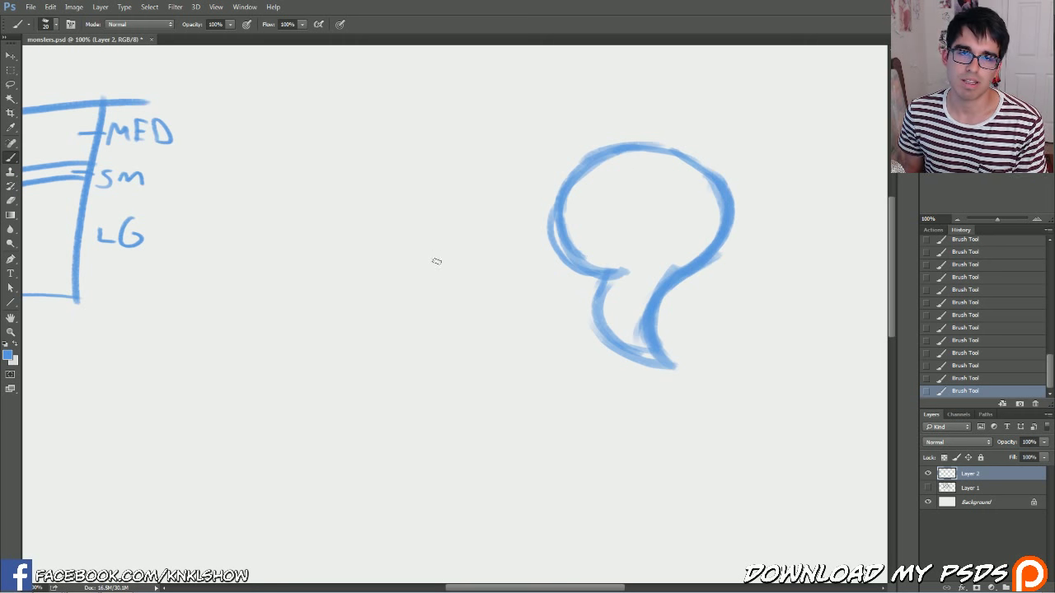
{"action": "mouse_move", "coordinate": [395, 307]}
{"action": "left_mouse_down"}
{"action": "mouse_move", "coordinate": [420, 277]}
{"action": "mouse_move", "coordinate": [426, 205]}
{"action": "mouse_move", "coordinate": [385, 241]}
{"action": "mouse_move", "coordinate": [414, 204]}
{"action": "mouse_move", "coordinate": [389, 239]}
{"action": "mouse_move", "coordinate": [427, 208]}
{"action": "left_mouse_up"}
{"action": "key", "text": "]"}
{"action": "mouse_move", "coordinate": [488, 246]}
{"action": "left_mouse_down"}
{"action": "mouse_move", "coordinate": [544, 247]}
{"action": "mouse_move", "coordinate": [506, 286]}
{"action": "left_mouse_up"}
{"action": "mouse_move", "coordinate": [498, 281]}
{"action": "left_mouse_down"}
{"action": "mouse_move", "coordinate": [533, 237]}
{"action": "mouse_move", "coordinate": [491, 234]}
{"action": "left_mouse_up"}
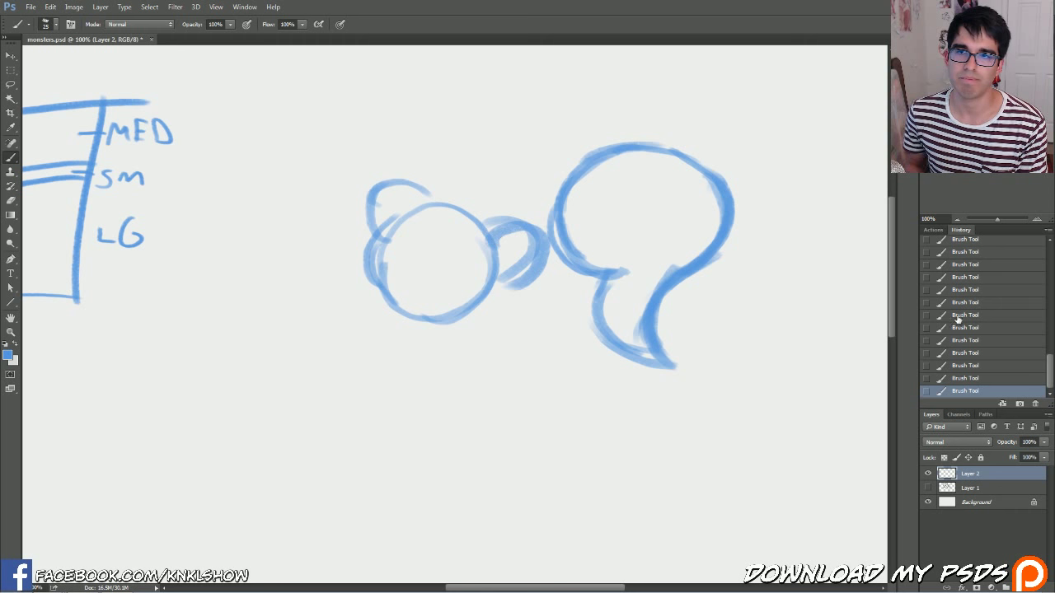
{"action": "left_click", "coordinate": [958, 318]}
{"action": "left_click", "coordinate": [960, 279]}
- Sketch a teardrop shape between the diagram and the comma shape, and an angular six-sided shape below it
{"action": "mouse_move", "coordinate": [313, 305]}
{"action": "left_mouse_down"}
{"action": "mouse_move", "coordinate": [323, 213]}
{"action": "mouse_move", "coordinate": [329, 307]}
{"action": "mouse_move", "coordinate": [384, 316]}
{"action": "mouse_move", "coordinate": [429, 188]}
{"action": "mouse_move", "coordinate": [344, 198]}
{"action": "left_mouse_up"}
{"action": "left_click_drag", "start_coordinate": [409, 175], "coordinate": [306, 271]}
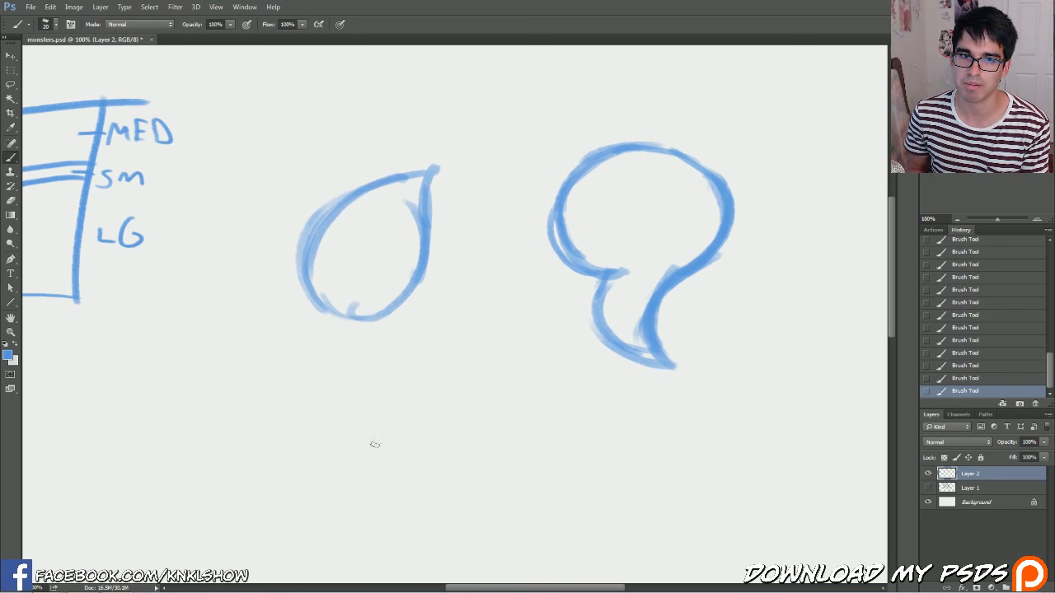
{"action": "mouse_move", "coordinate": [404, 513]}
{"action": "left_mouse_down"}
{"action": "mouse_move", "coordinate": [397, 482]}
{"action": "mouse_move", "coordinate": [494, 459]}
{"action": "mouse_move", "coordinate": [508, 445]}
{"action": "mouse_move", "coordinate": [495, 381]}
{"action": "left_mouse_up"}
{"action": "left_click_drag", "start_coordinate": [387, 416], "coordinate": [486, 360]}
{"action": "left_click_drag", "start_coordinate": [427, 379], "coordinate": [517, 451]}
{"action": "left_click_drag", "start_coordinate": [384, 441], "coordinate": [416, 399]}
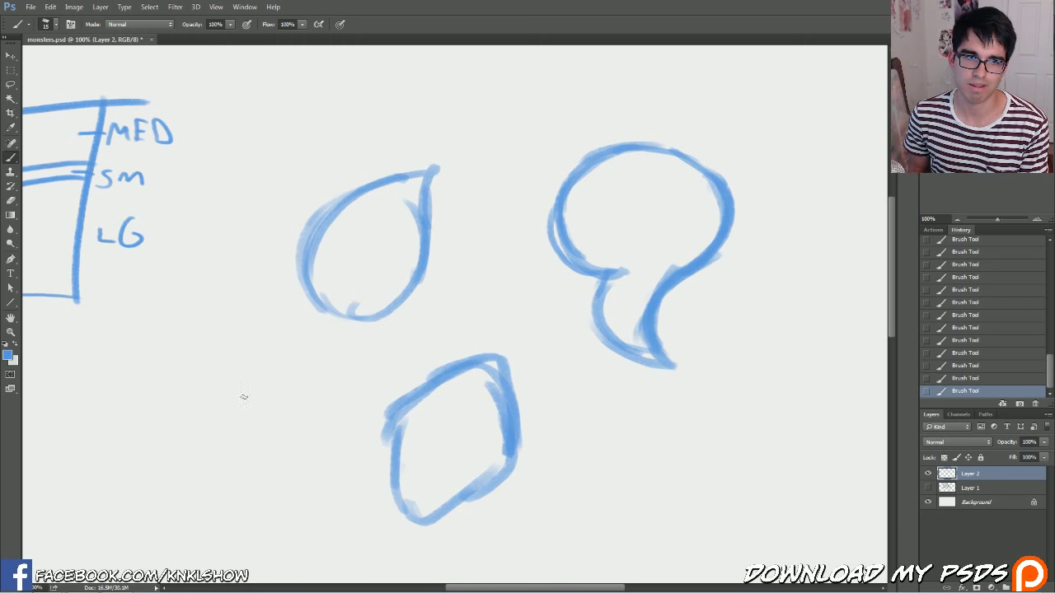
- Sketch a lobed blob beside the angular shape, and erase the overlapping line at the comma shape's neck
{"action": "mouse_move", "coordinate": [174, 402]}
{"action": "left_mouse_down"}
{"action": "mouse_move", "coordinate": [263, 433]}
{"action": "mouse_move", "coordinate": [271, 481]}
{"action": "mouse_move", "coordinate": [323, 433]}
{"action": "mouse_move", "coordinate": [324, 399]}
{"action": "mouse_move", "coordinate": [295, 356]}
{"action": "mouse_move", "coordinate": [216, 359]}
{"action": "mouse_move", "coordinate": [176, 435]}
{"action": "left_mouse_up"}
{"action": "left_click_drag", "start_coordinate": [187, 373], "coordinate": [269, 360]}
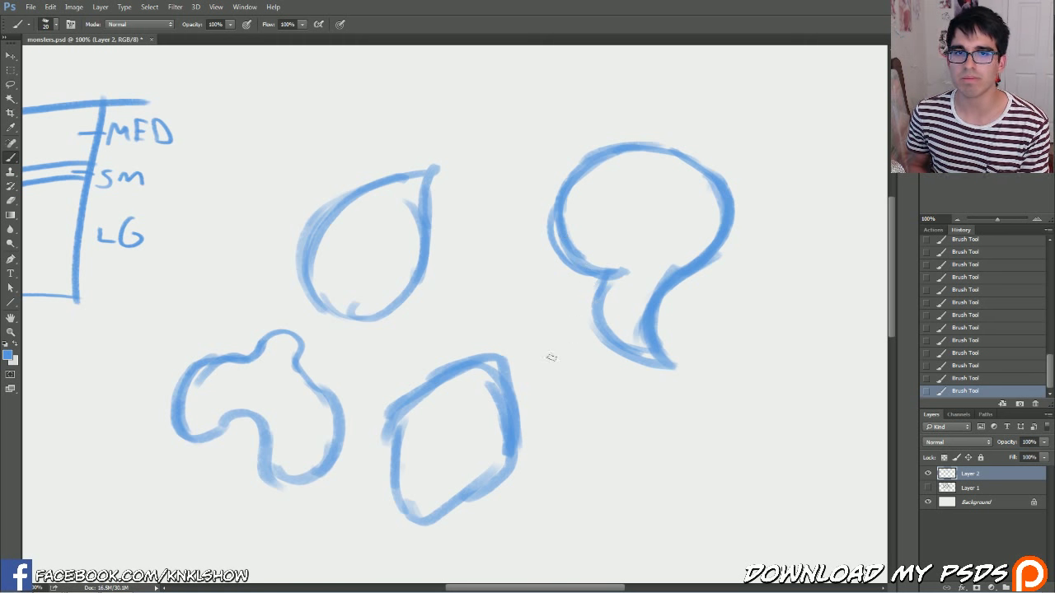
{"action": "mouse_move", "coordinate": [396, 330]}
{"action": "left_mouse_down"}
{"action": "mouse_move", "coordinate": [489, 341]}
{"action": "mouse_move", "coordinate": [447, 299]}
{"action": "left_mouse_up"}
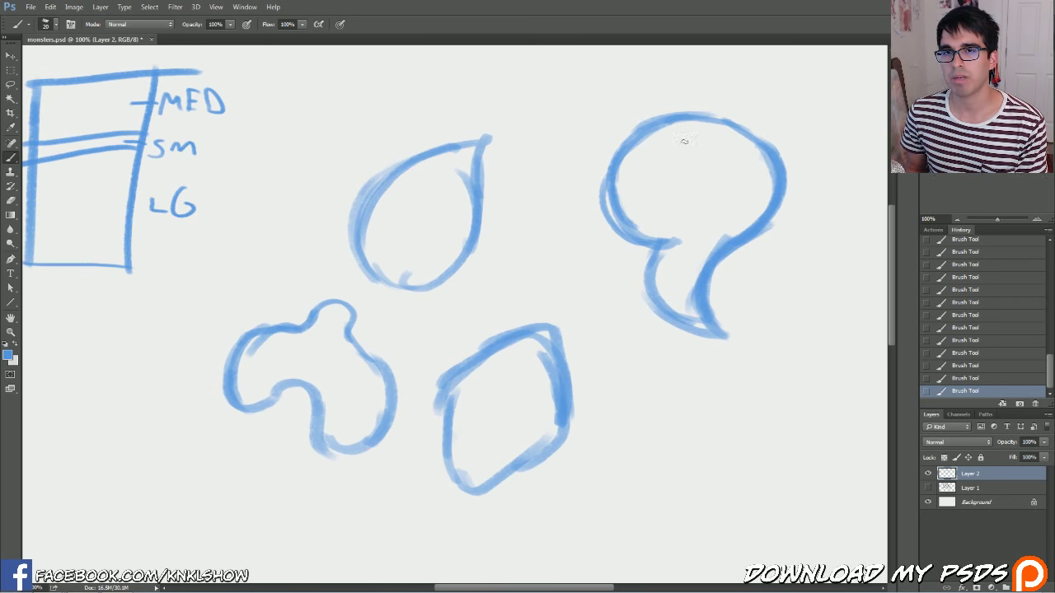
{"action": "left_click_drag", "start_coordinate": [673, 237], "coordinate": [666, 239]}
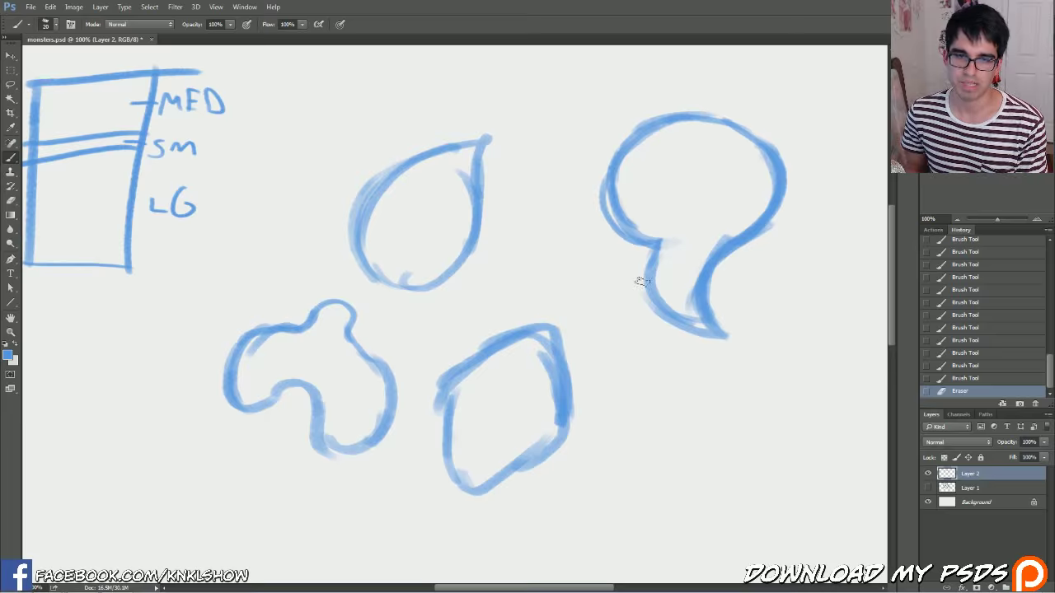
- Lasso the teardrop, blob and angular shapes, cut and paste them onto a new layer, and move them below the diagram
{"action": "key", "text": "l"}
{"action": "mouse_move", "coordinate": [536, 251]}
{"action": "left_mouse_down"}
{"action": "mouse_move", "coordinate": [517, 105]}
{"action": "mouse_move", "coordinate": [437, 518]}
{"action": "mouse_move", "coordinate": [612, 297]}
{"action": "left_mouse_up"}
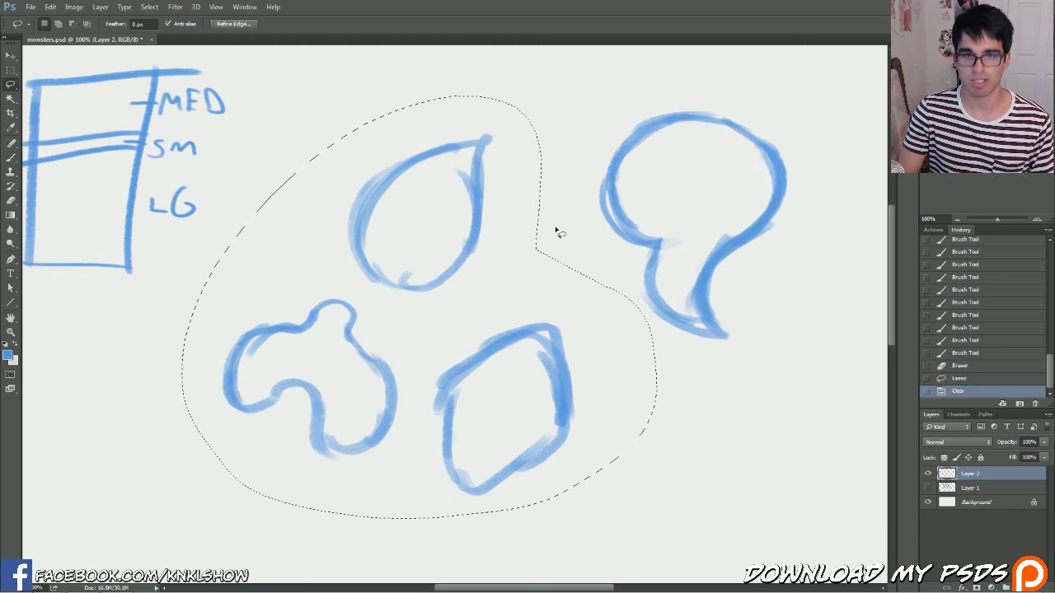
{"action": "key", "text": "ctrl+x"}
{"action": "key", "text": "ctrl+v"}
{"action": "left_click", "coordinate": [11, 55]}
{"action": "left_click_drag", "start_coordinate": [392, 267], "coordinate": [245, 355]}
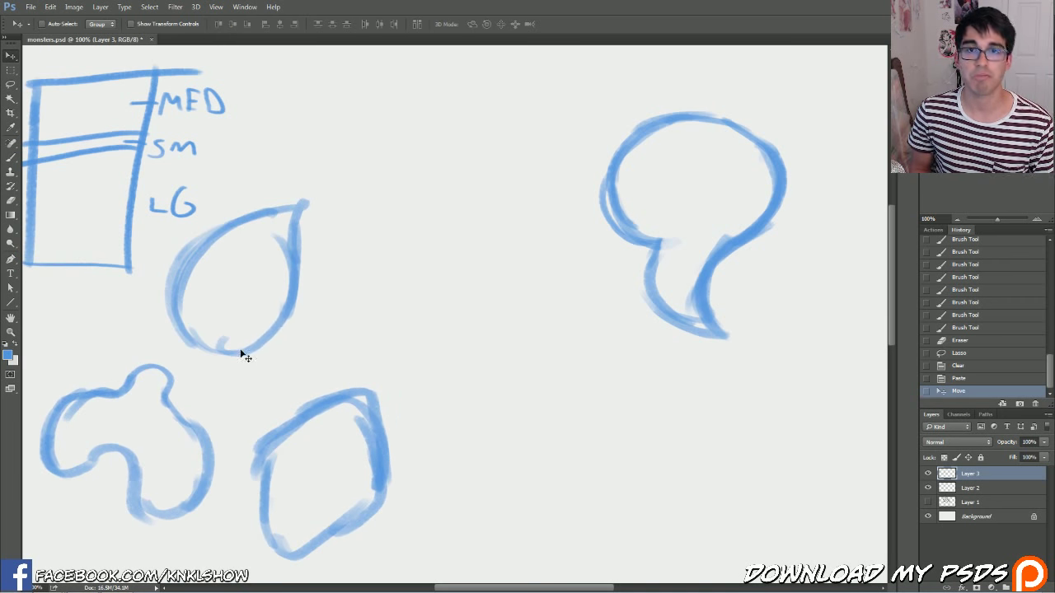
- Cut the comma shape from Layer 2 with the lasso, paste it onto its own layer, and move it closer to the other shapes
{"action": "left_click", "coordinate": [964, 491]}
{"action": "key", "text": "l"}
{"action": "mouse_move", "coordinate": [548, 251]}
{"action": "left_mouse_down"}
{"action": "mouse_move", "coordinate": [503, 350]}
{"action": "mouse_move", "coordinate": [494, 285]}
{"action": "left_mouse_up"}
{"action": "key", "text": "ctrl+x"}
{"action": "key", "text": "ctrl+v"}
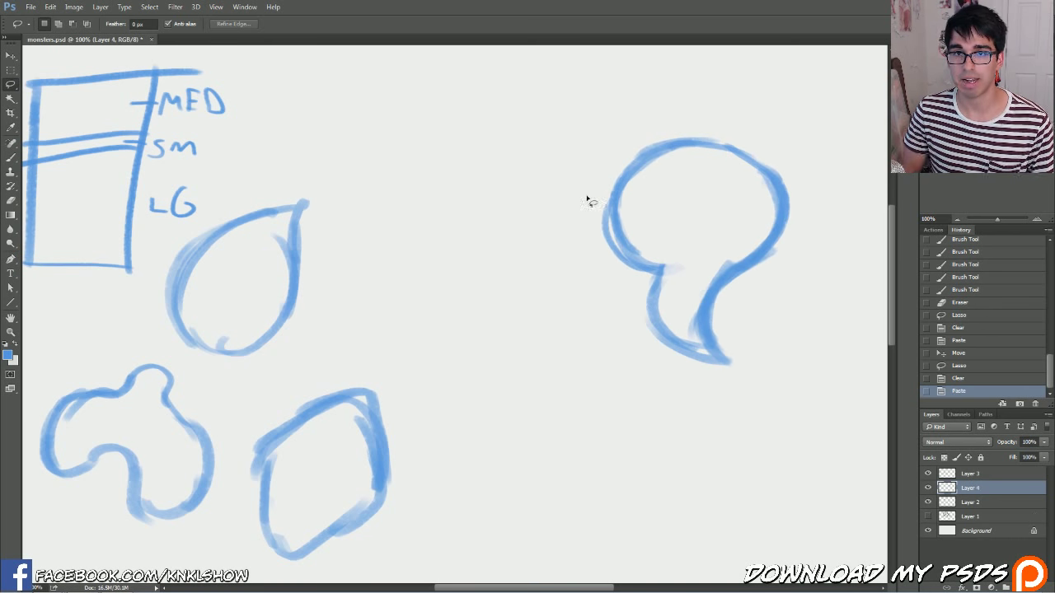
{"action": "key", "text": "v"}
{"action": "left_click_drag", "start_coordinate": [702, 195], "coordinate": [513, 169]}
- Repaint the erased outline at the comma shape's neck with the Brush tool and reduce the brush size
{"action": "key", "text": "b"}
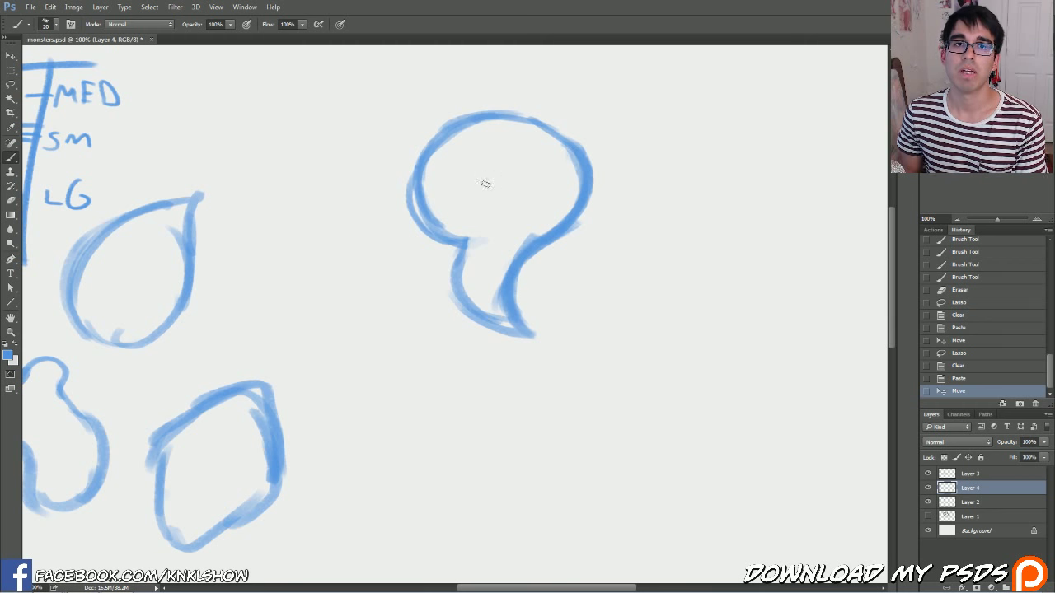
{"action": "left_click_drag", "start_coordinate": [466, 246], "coordinate": [486, 239]}
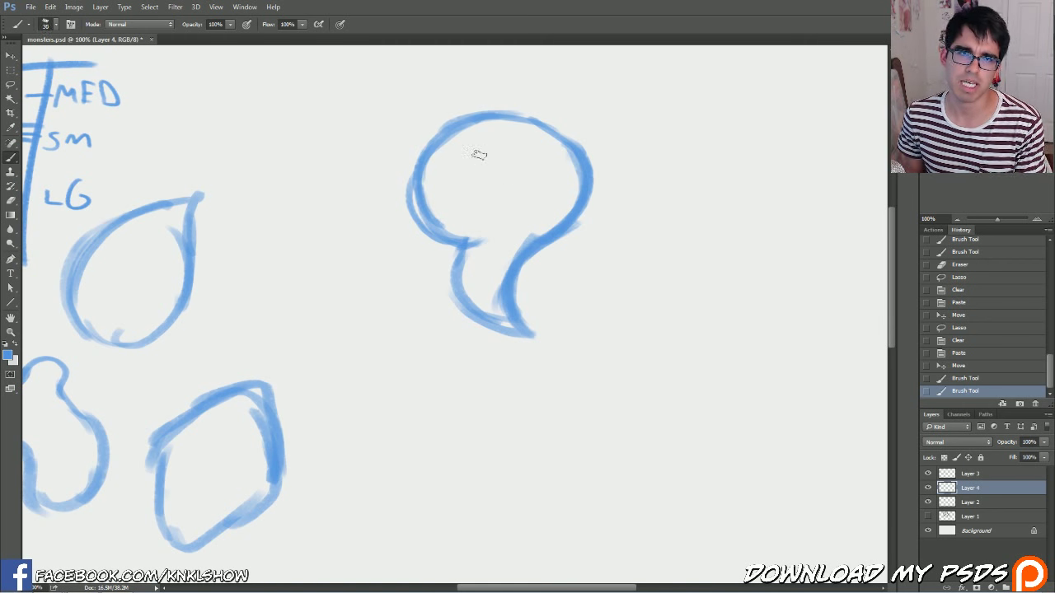
{"action": "key", "text": "bracketleft"}
{"action": "key", "text": "bracketleft"}
{"action": "key", "text": "bracketleft"}
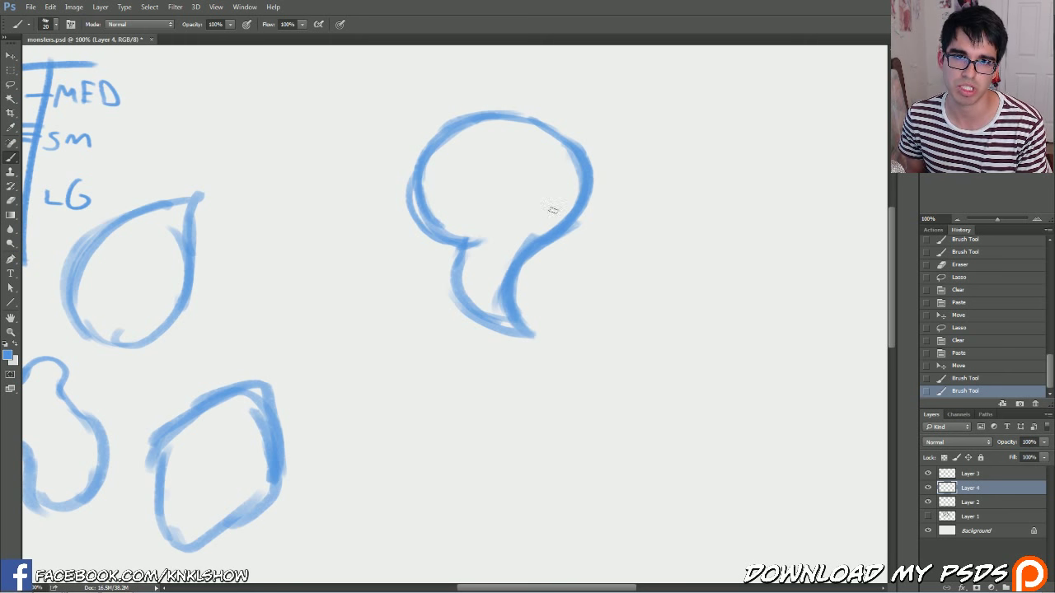
- Draw a large round eye with a pupil inside the right edge of the comma-shaped head
{"action": "key", "text": "bracketright"}
{"action": "left_click_drag", "start_coordinate": [526, 208], "coordinate": [531, 216]}
{"action": "mouse_move", "coordinate": [529, 206]}
{"action": "left_mouse_down"}
{"action": "mouse_move", "coordinate": [534, 193]}
{"action": "mouse_move", "coordinate": [572, 223]}
{"action": "left_mouse_up"}
{"action": "left_click_drag", "start_coordinate": [554, 181], "coordinate": [537, 204]}
{"action": "left_click_drag", "start_coordinate": [576, 183], "coordinate": [540, 218]}
{"action": "left_click_drag", "start_coordinate": [526, 203], "coordinate": [563, 222]}
{"action": "left_click_drag", "start_coordinate": [546, 185], "coordinate": [532, 210]}
{"action": "mouse_move", "coordinate": [551, 177]}
{"action": "left_mouse_down"}
{"action": "mouse_move", "coordinate": [571, 206]}
{"action": "mouse_move", "coordinate": [532, 219]}
{"action": "left_mouse_up"}
{"action": "mouse_move", "coordinate": [545, 178]}
{"action": "left_mouse_down"}
{"action": "mouse_move", "coordinate": [568, 208]}
{"action": "mouse_move", "coordinate": [534, 219]}
{"action": "mouse_move", "coordinate": [553, 173]}
{"action": "left_mouse_up"}
{"action": "key", "text": "bracketright"}
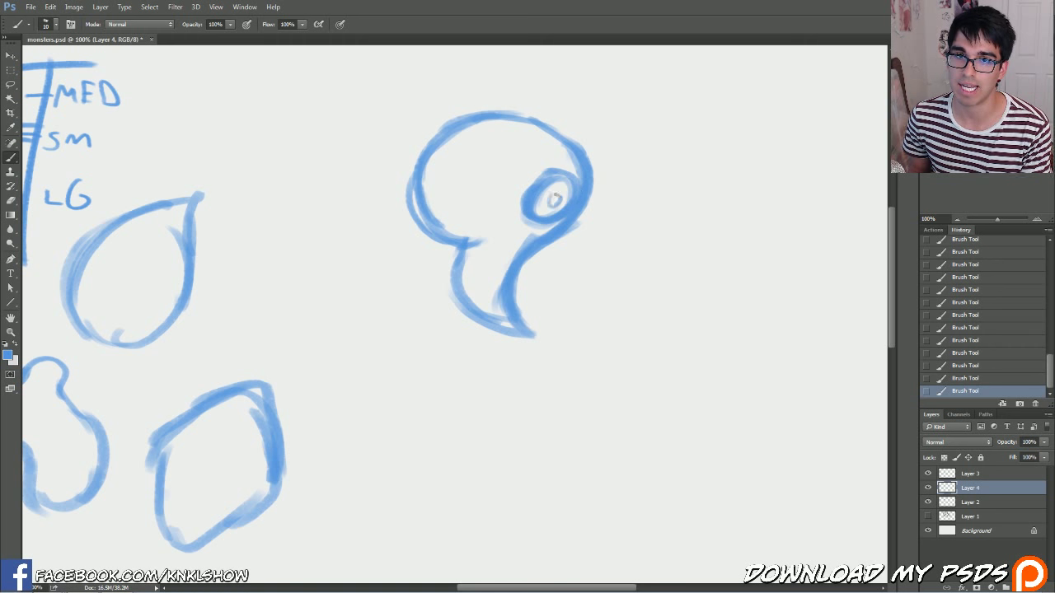
- Add a second eye bulging from the head's left edge, erase highlights in both pupils, and draw the nose and lips
{"action": "mouse_move", "coordinate": [414, 192]}
{"action": "left_mouse_down"}
{"action": "mouse_move", "coordinate": [422, 145]}
{"action": "mouse_move", "coordinate": [406, 169]}
{"action": "left_mouse_up"}
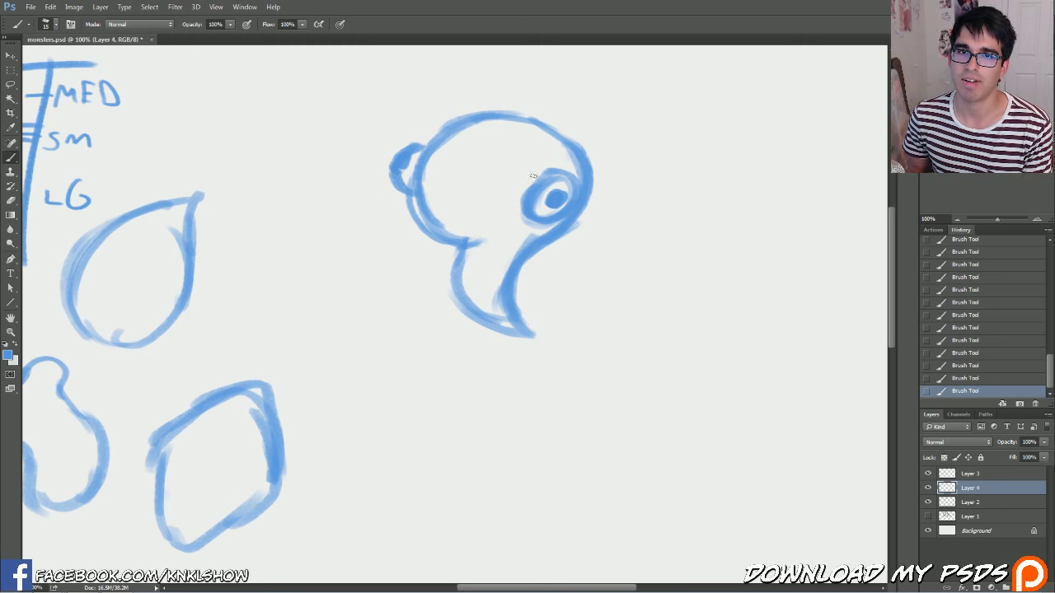
{"action": "left_click_drag", "start_coordinate": [404, 162], "coordinate": [410, 166]}
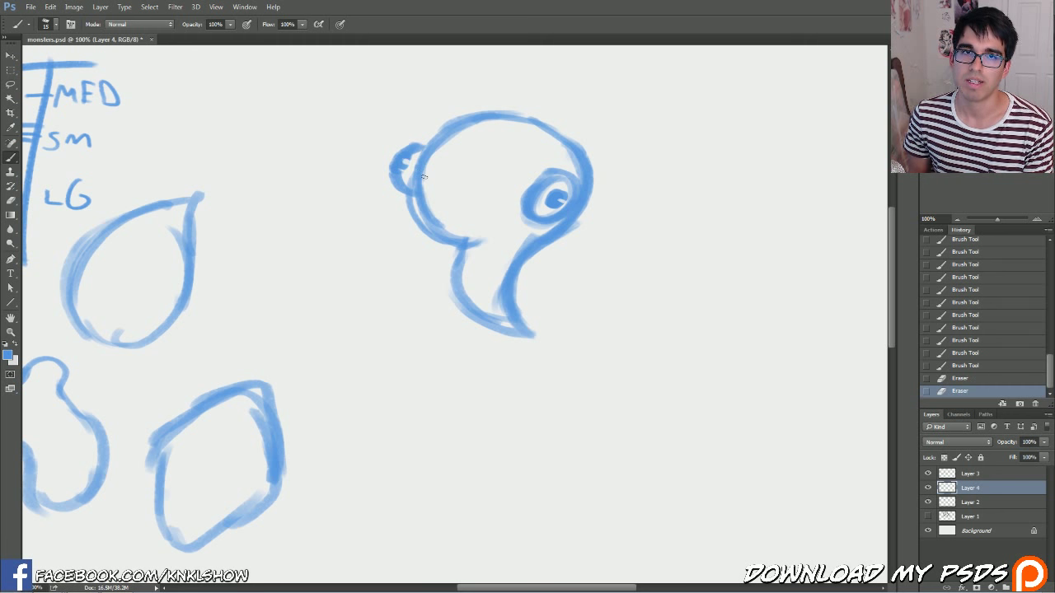
{"action": "left_click_drag", "start_coordinate": [453, 244], "coordinate": [504, 228]}
{"action": "mouse_move", "coordinate": [504, 227]}
{"action": "left_mouse_down"}
{"action": "mouse_move", "coordinate": [495, 257]}
{"action": "mouse_move", "coordinate": [461, 258]}
{"action": "mouse_move", "coordinate": [498, 249]}
{"action": "mouse_move", "coordinate": [519, 224]}
{"action": "mouse_move", "coordinate": [495, 221]}
{"action": "left_mouse_up"}
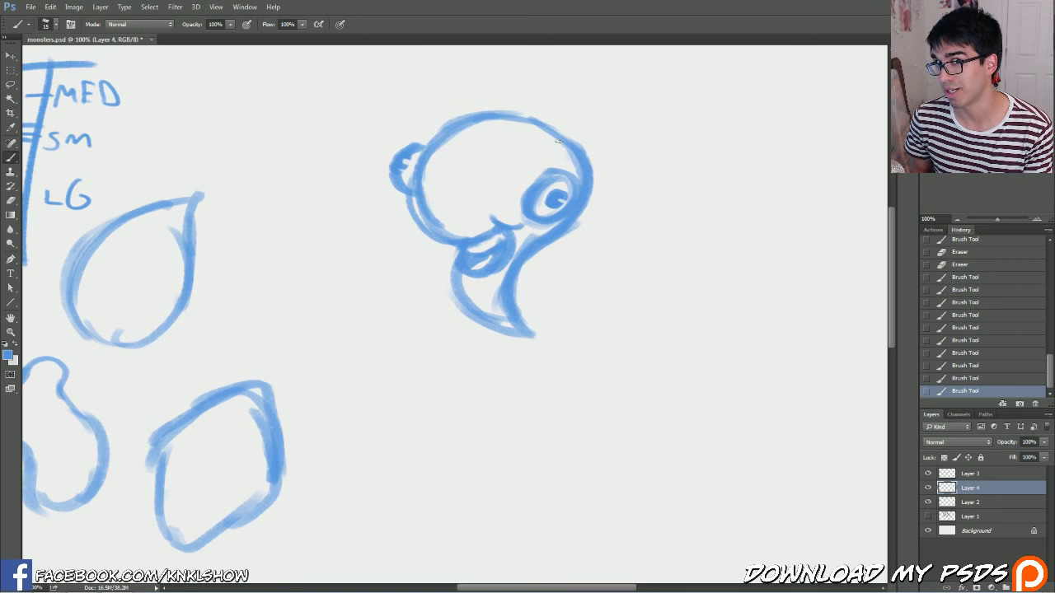
{"action": "mouse_move", "coordinate": [1048, 375]}
{"action": "left_mouse_down"}
{"action": "mouse_move", "coordinate": [1049, 319]}
{"action": "mouse_move", "coordinate": [1050, 366]}
{"action": "left_mouse_up"}
{"action": "left_click", "coordinate": [1015, 266]}
{"action": "left_click", "coordinate": [1008, 281]}
{"action": "left_click", "coordinate": [985, 391]}
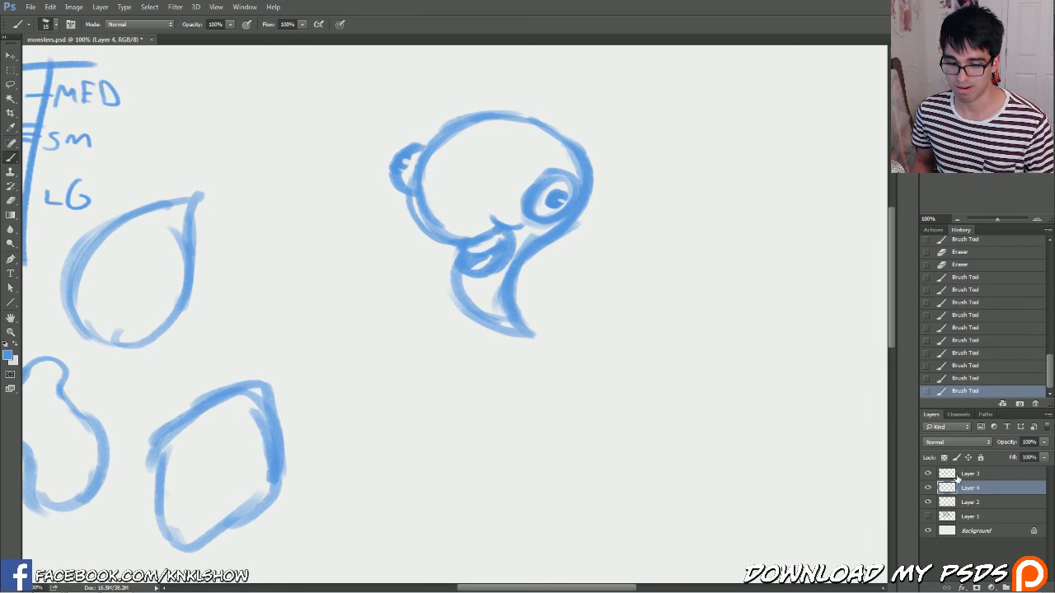
- Duplicate Layer 4 with the original hidden, and erase the eyes and mouth from the copy
{"action": "key", "text": "ctrl+j"}
{"action": "left_click", "coordinate": [927, 502]}
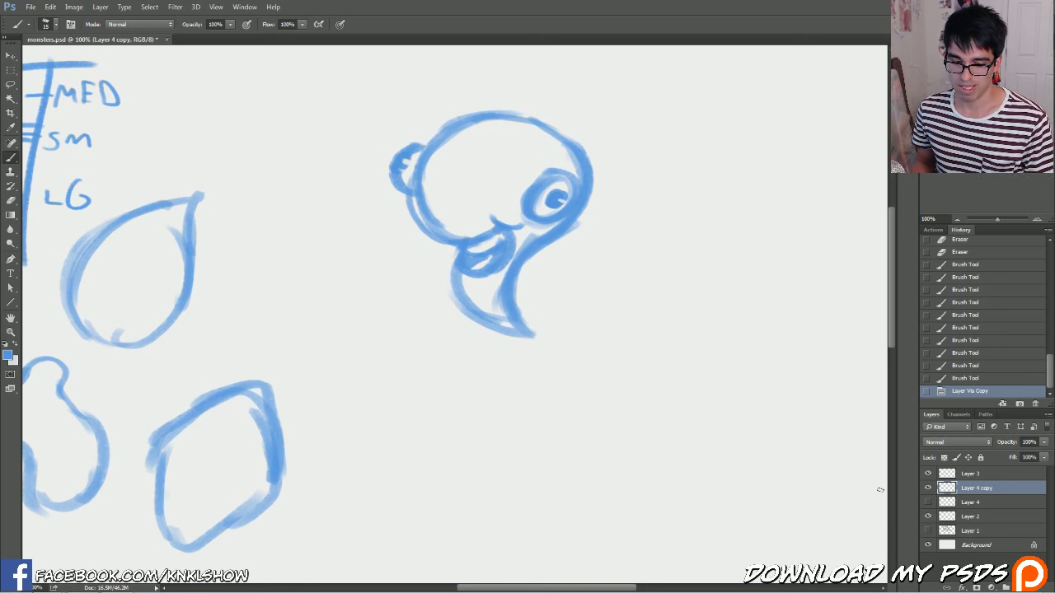
{"action": "mouse_move", "coordinate": [505, 244]}
{"action": "left_mouse_down"}
{"action": "mouse_move", "coordinate": [486, 268]}
{"action": "mouse_move", "coordinate": [501, 253]}
{"action": "mouse_move", "coordinate": [495, 223]}
{"action": "mouse_move", "coordinate": [536, 176]}
{"action": "mouse_move", "coordinate": [530, 201]}
{"action": "left_mouse_up"}
{"action": "mouse_move", "coordinate": [402, 150]}
{"action": "left_mouse_down"}
{"action": "mouse_move", "coordinate": [383, 160]}
{"action": "mouse_move", "coordinate": [393, 176]}
{"action": "left_mouse_up"}
- Paint a heavy ring-shaped eye at the head's right edge and a bent, clawed limb hanging from that side
{"action": "mouse_move", "coordinate": [556, 169]}
{"action": "left_mouse_down"}
{"action": "mouse_move", "coordinate": [532, 219]}
{"action": "mouse_move", "coordinate": [551, 170]}
{"action": "mouse_move", "coordinate": [536, 219]}
{"action": "mouse_move", "coordinate": [608, 231]}
{"action": "left_mouse_up"}
{"action": "mouse_move", "coordinate": [589, 235]}
{"action": "left_mouse_down"}
{"action": "mouse_move", "coordinate": [587, 204]}
{"action": "mouse_move", "coordinate": [565, 233]}
{"action": "left_mouse_up"}
{"action": "mouse_move", "coordinate": [586, 185]}
{"action": "left_mouse_down"}
{"action": "mouse_move", "coordinate": [618, 254]}
{"action": "mouse_move", "coordinate": [588, 262]}
{"action": "left_mouse_up"}
{"action": "mouse_move", "coordinate": [583, 253]}
{"action": "left_mouse_down"}
{"action": "mouse_move", "coordinate": [600, 278]}
{"action": "mouse_move", "coordinate": [585, 287]}
{"action": "left_mouse_up"}
{"action": "key", "text": "bracketright"}
{"action": "mouse_move", "coordinate": [582, 277]}
{"action": "left_mouse_down"}
{"action": "mouse_move", "coordinate": [608, 300]}
{"action": "mouse_move", "coordinate": [597, 326]}
{"action": "left_mouse_up"}
{"action": "mouse_move", "coordinate": [600, 325]}
{"action": "left_mouse_down"}
{"action": "mouse_move", "coordinate": [611, 257]}
{"action": "mouse_move", "coordinate": [610, 309]}
{"action": "left_mouse_up"}
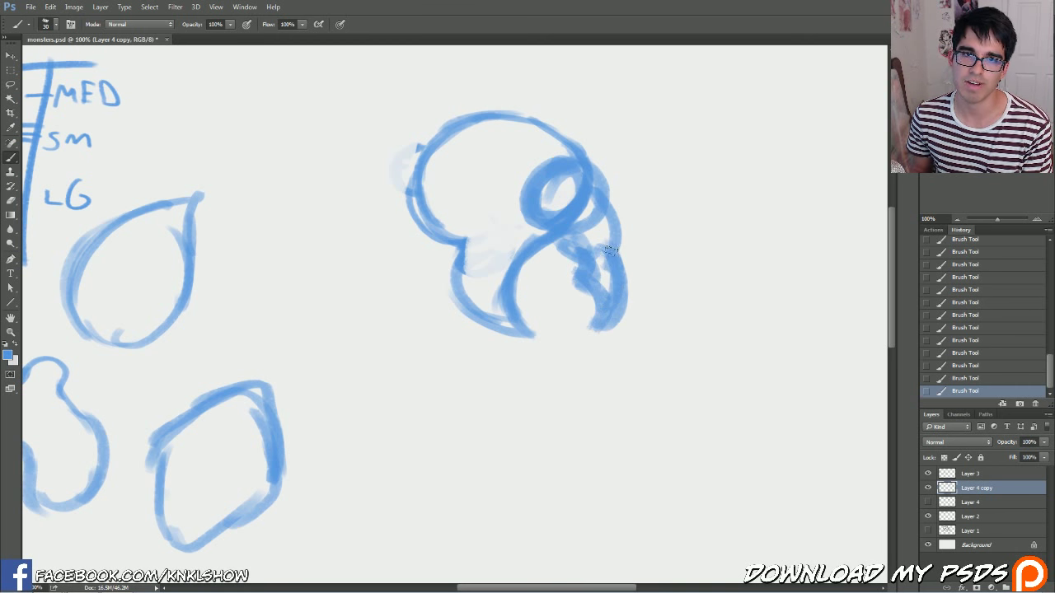
{"action": "left_click_drag", "start_coordinate": [613, 262], "coordinate": [606, 188]}
- Draw a rounded shoulder and a bent limb ending in a claw on the head's left side
{"action": "mouse_move", "coordinate": [410, 200]}
{"action": "left_mouse_down"}
{"action": "mouse_move", "coordinate": [420, 147]}
{"action": "mouse_move", "coordinate": [402, 157]}
{"action": "left_mouse_up"}
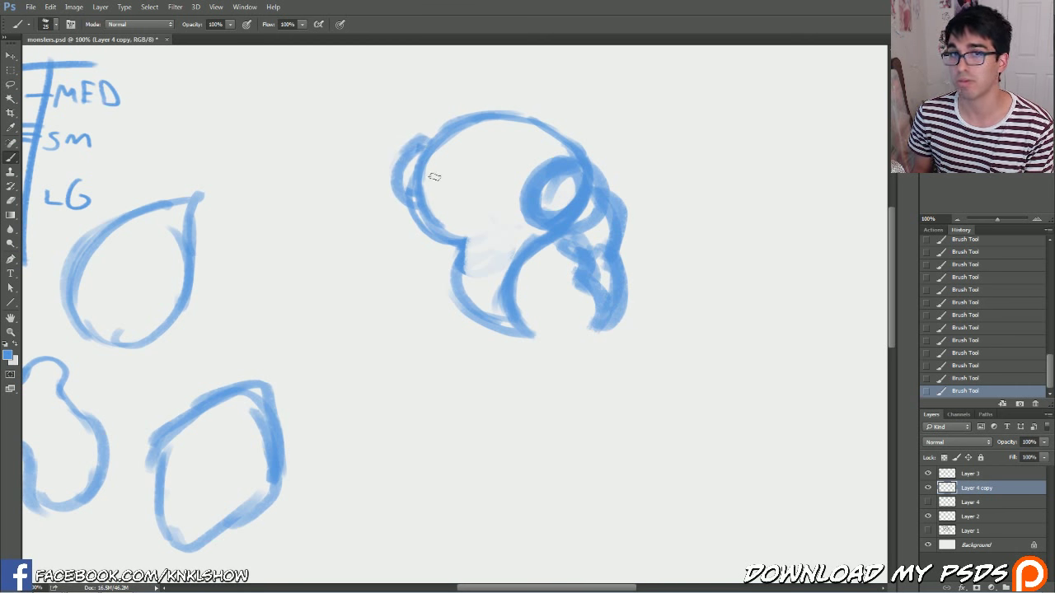
{"action": "left_click_drag", "start_coordinate": [409, 201], "coordinate": [389, 163]}
{"action": "mouse_move", "coordinate": [396, 162]}
{"action": "left_mouse_down"}
{"action": "mouse_move", "coordinate": [376, 214]}
{"action": "mouse_move", "coordinate": [384, 240]}
{"action": "left_mouse_up"}
{"action": "left_click_drag", "start_coordinate": [399, 191], "coordinate": [358, 288]}
{"action": "left_click_drag", "start_coordinate": [407, 242], "coordinate": [360, 287]}
- Draw the round left eye at the head's lower left edge and clean up its overlapping lines
{"action": "mouse_move", "coordinate": [448, 203]}
{"action": "left_mouse_down"}
{"action": "mouse_move", "coordinate": [431, 196]}
{"action": "mouse_move", "coordinate": [475, 234]}
{"action": "mouse_move", "coordinate": [425, 216]}
{"action": "mouse_move", "coordinate": [426, 245]}
{"action": "mouse_move", "coordinate": [437, 249]}
{"action": "left_mouse_up"}
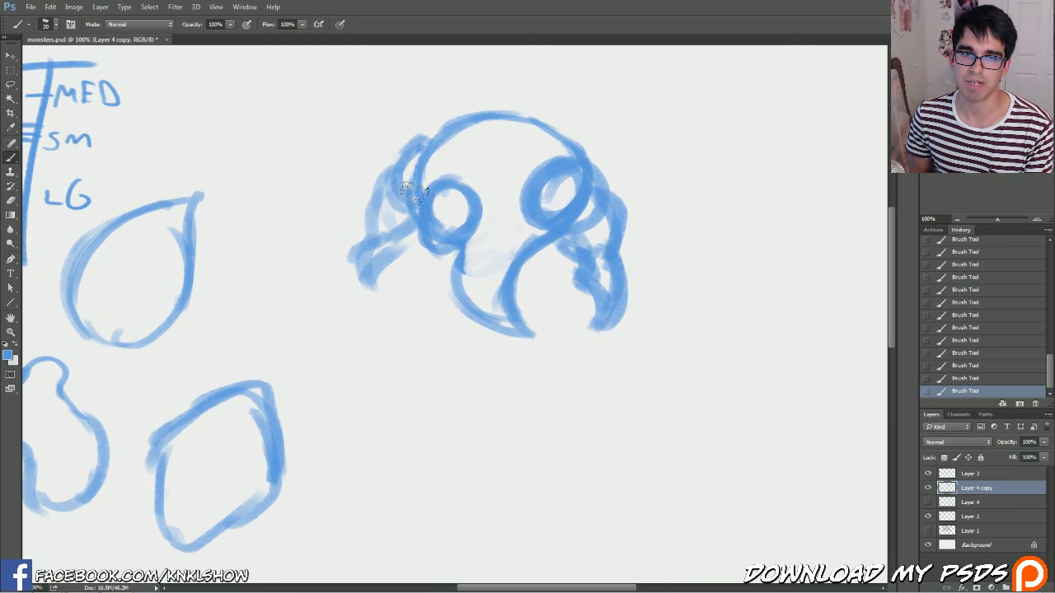
{"action": "left_click_drag", "start_coordinate": [438, 196], "coordinate": [437, 234]}
{"action": "mouse_move", "coordinate": [439, 202]}
{"action": "left_mouse_down"}
{"action": "mouse_move", "coordinate": [449, 239]}
{"action": "mouse_move", "coordinate": [430, 219]}
{"action": "mouse_move", "coordinate": [428, 186]}
{"action": "left_mouse_up"}
{"action": "key", "text": "]"}
{"action": "mouse_move", "coordinate": [427, 200]}
{"action": "left_mouse_down"}
{"action": "mouse_move", "coordinate": [464, 183]}
{"action": "mouse_move", "coordinate": [472, 203]}
{"action": "mouse_move", "coordinate": [443, 245]}
{"action": "left_mouse_up"}
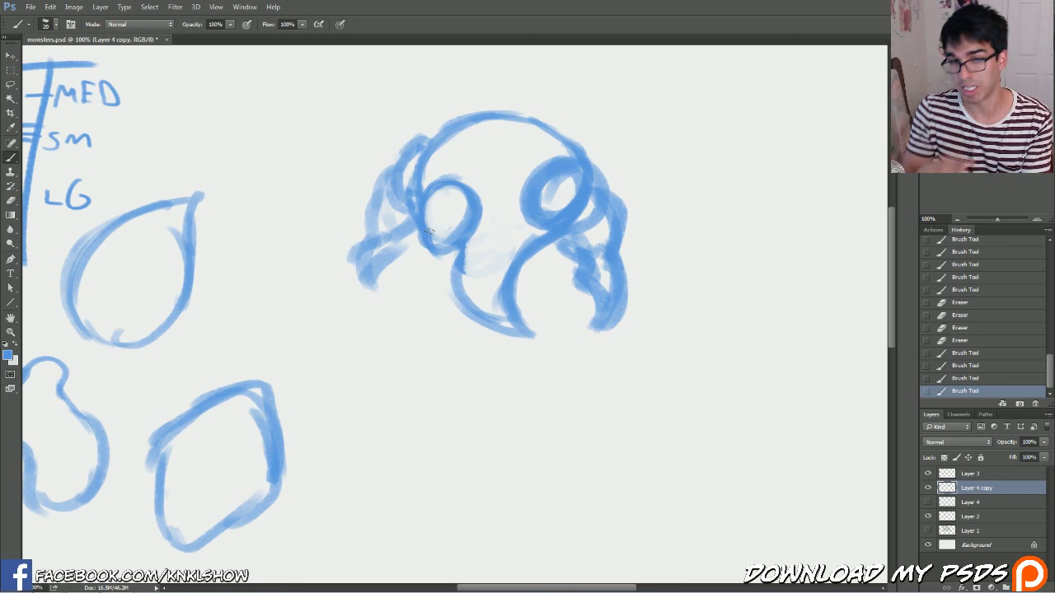
- Refine the strokes of the claw on the creature's left limb
{"action": "left_click_drag", "start_coordinate": [405, 227], "coordinate": [384, 254]}
{"action": "left_click_drag", "start_coordinate": [403, 229], "coordinate": [382, 250]}
{"action": "left_click_drag", "start_coordinate": [407, 243], "coordinate": [382, 258]}
- Draw the creature's lower claws and underside, and paint a thick tail extending to the right with a larger brush
{"action": "mouse_move", "coordinate": [455, 257]}
{"action": "left_mouse_down"}
{"action": "mouse_move", "coordinate": [433, 300]}
{"action": "mouse_move", "coordinate": [393, 307]}
{"action": "mouse_move", "coordinate": [404, 352]}
{"action": "mouse_move", "coordinate": [435, 310]}
{"action": "mouse_move", "coordinate": [461, 334]}
{"action": "mouse_move", "coordinate": [551, 313]}
{"action": "mouse_move", "coordinate": [581, 321]}
{"action": "mouse_move", "coordinate": [576, 307]}
{"action": "mouse_move", "coordinate": [733, 360]}
{"action": "left_mouse_up"}
{"action": "key", "text": "]"}
{"action": "key", "text": "]"}
{"action": "key", "text": "]"}
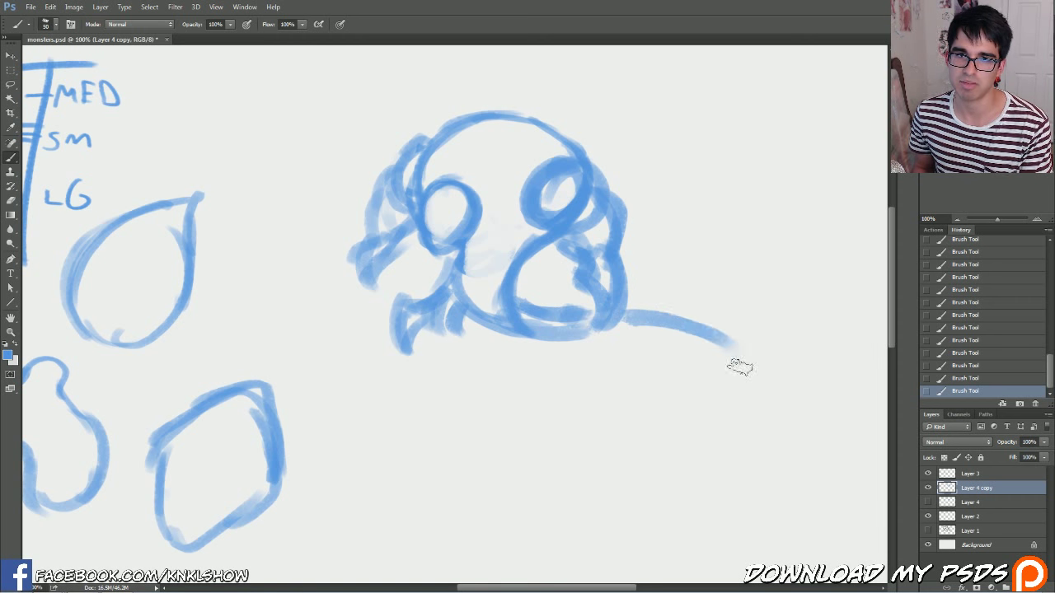
{"action": "left_click_drag", "start_coordinate": [659, 301], "coordinate": [749, 354]}
{"action": "mouse_move", "coordinate": [536, 330]}
{"action": "left_mouse_down"}
{"action": "mouse_move", "coordinate": [558, 305]}
{"action": "mouse_move", "coordinate": [545, 342]}
{"action": "mouse_move", "coordinate": [651, 323]}
{"action": "mouse_move", "coordinate": [726, 345]}
{"action": "left_mouse_up"}
{"action": "left_click_drag", "start_coordinate": [523, 313], "coordinate": [513, 270]}
{"action": "mouse_move", "coordinate": [516, 205]}
{"action": "left_mouse_down"}
{"action": "mouse_move", "coordinate": [507, 140]}
{"action": "mouse_move", "coordinate": [472, 155]}
{"action": "left_mouse_up"}
{"action": "key", "text": "ctrl+alt+z"}
{"action": "key", "text": "ctrl+alt+z"}
{"action": "key", "text": "ctrl+alt+z"}
{"action": "key", "text": "ctrl+alt+z"}
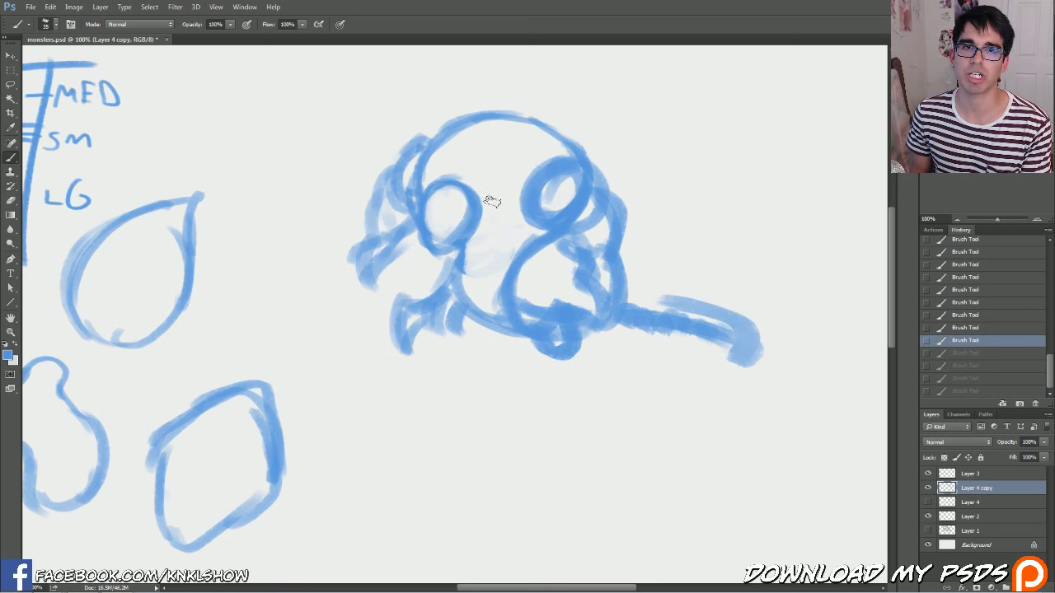
- Lasso the whole creature sketch, then cut it and paste it back
{"action": "left_click", "coordinate": [957, 220]}
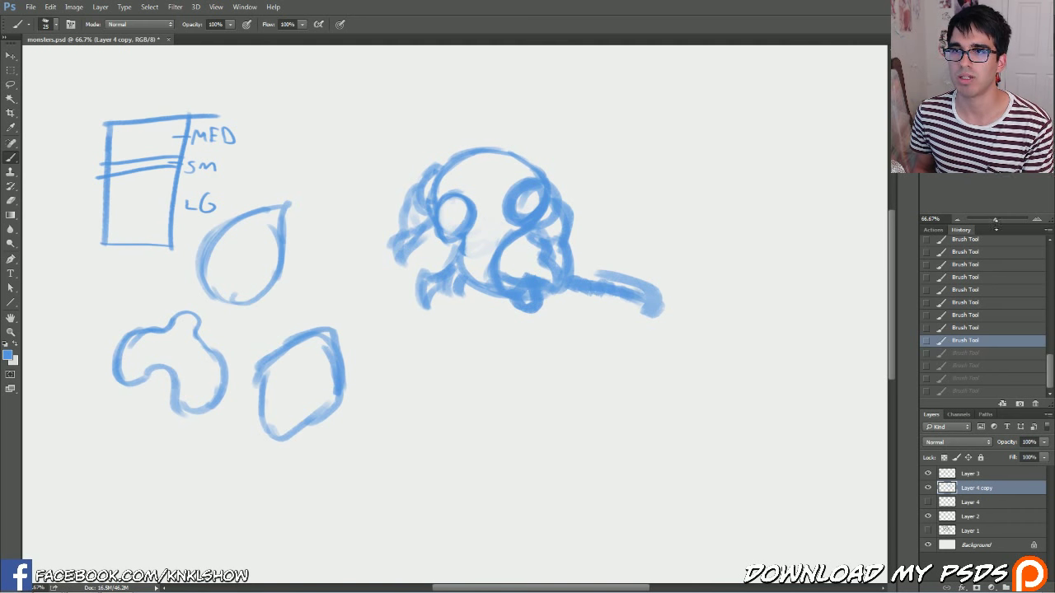
{"action": "key", "text": "ctrl+plus"}
{"action": "left_click_drag", "start_coordinate": [995, 121], "coordinate": [992, 99]}
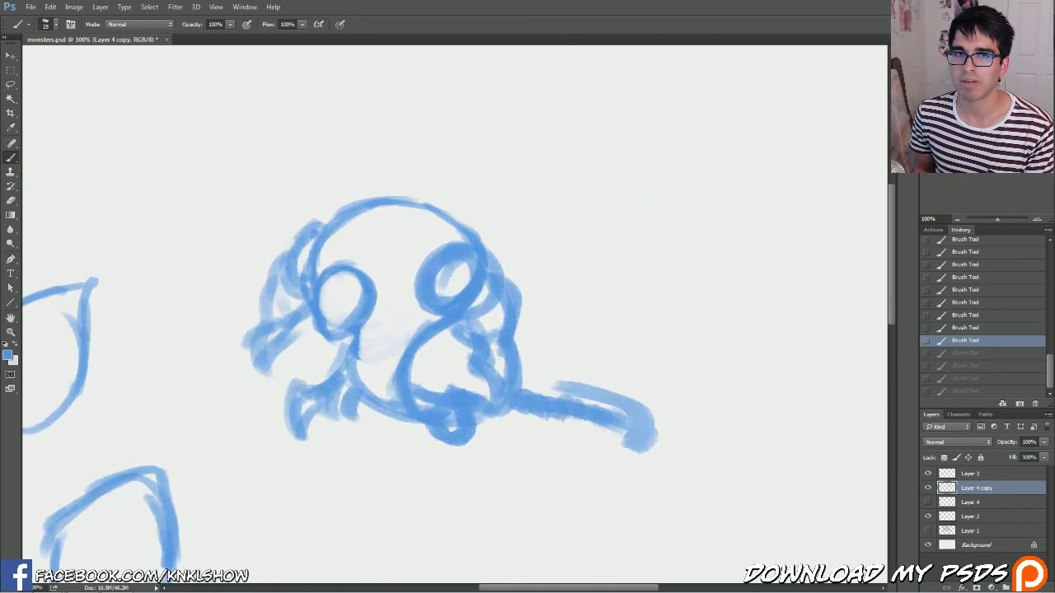
{"action": "left_click", "coordinate": [957, 218]}
{"action": "key", "text": "l"}
{"action": "left_click_drag", "start_coordinate": [299, 300], "coordinate": [313, 346]}
{"action": "key", "text": "ctrl+x"}
{"action": "key", "text": "ctrl+v"}
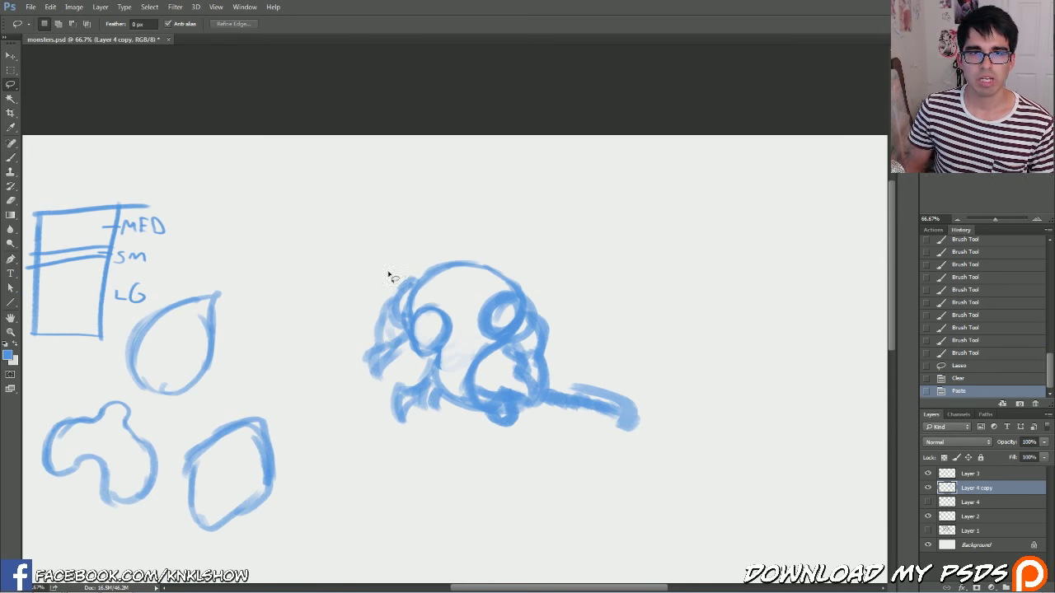
- Scale the pasted creature down to 64.95% with Free Transform, shift it slightly upward, and switch back to the Brush tool
{"action": "key", "text": "ctrl+t"}
{"action": "left_click_drag", "start_coordinate": [639, 260], "coordinate": [591, 290]}
{"action": "left_click_drag", "start_coordinate": [538, 321], "coordinate": [529, 283]}
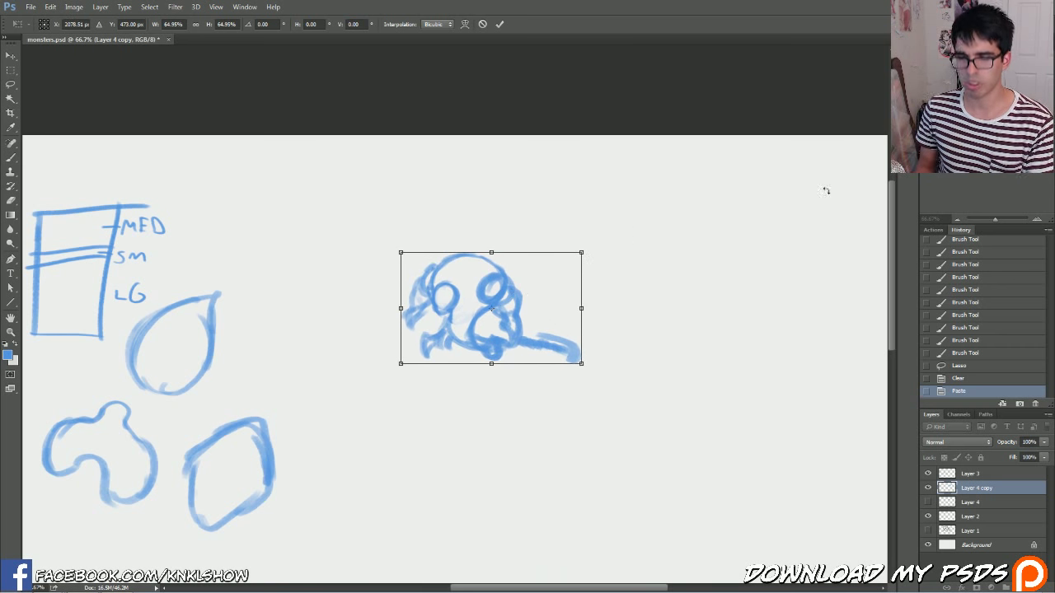
{"action": "key", "text": "Return"}
{"action": "left_click", "coordinate": [1037, 222]}
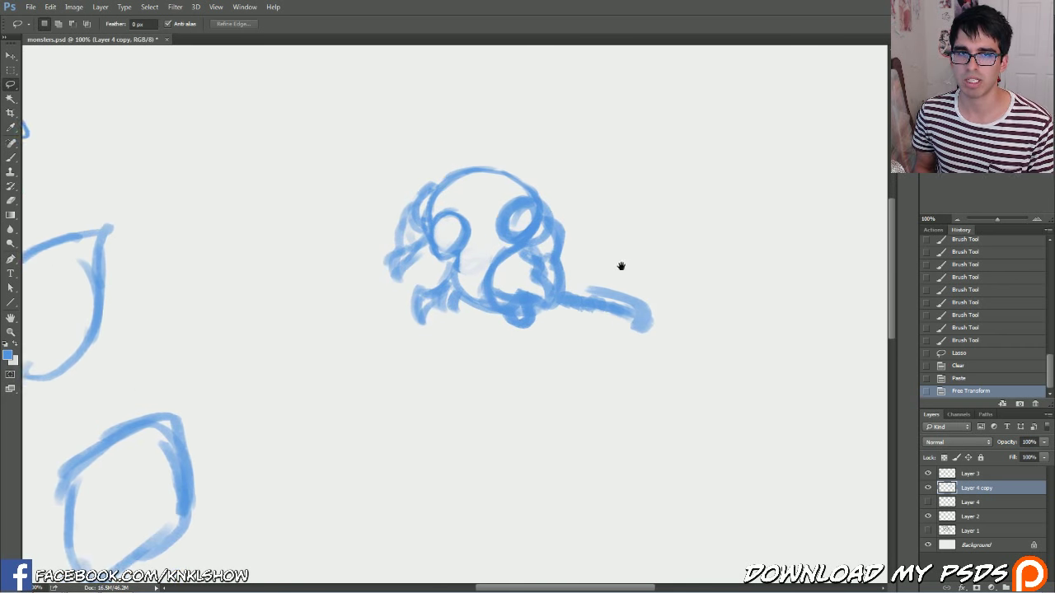
{"action": "key", "text": "b"}
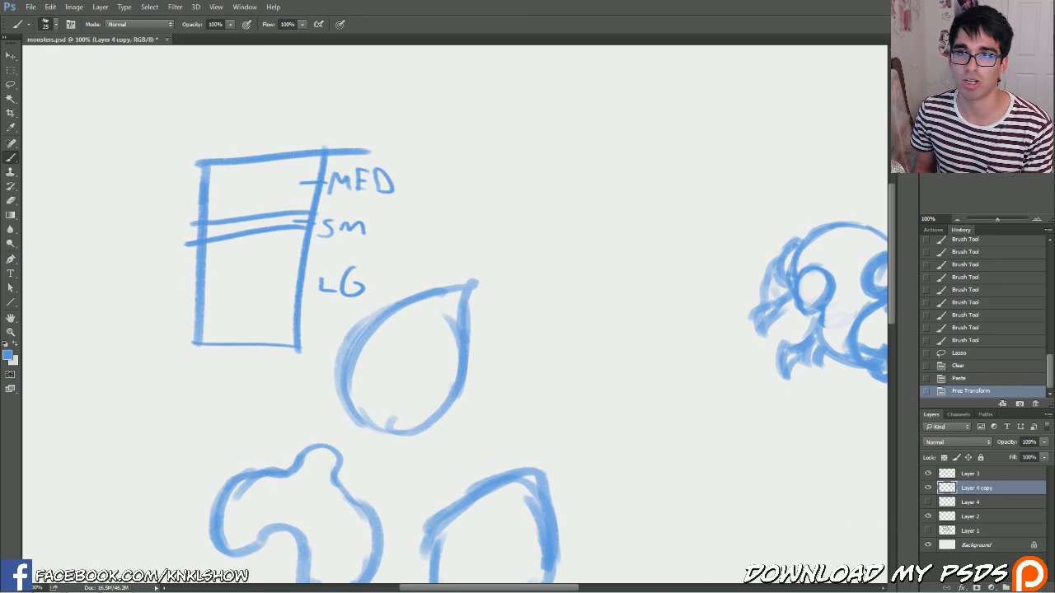
- Draw evenly spaced curved bands with small spots in between across the creature's body
{"action": "left_click_drag", "start_coordinate": [659, 329], "coordinate": [309, 315]}
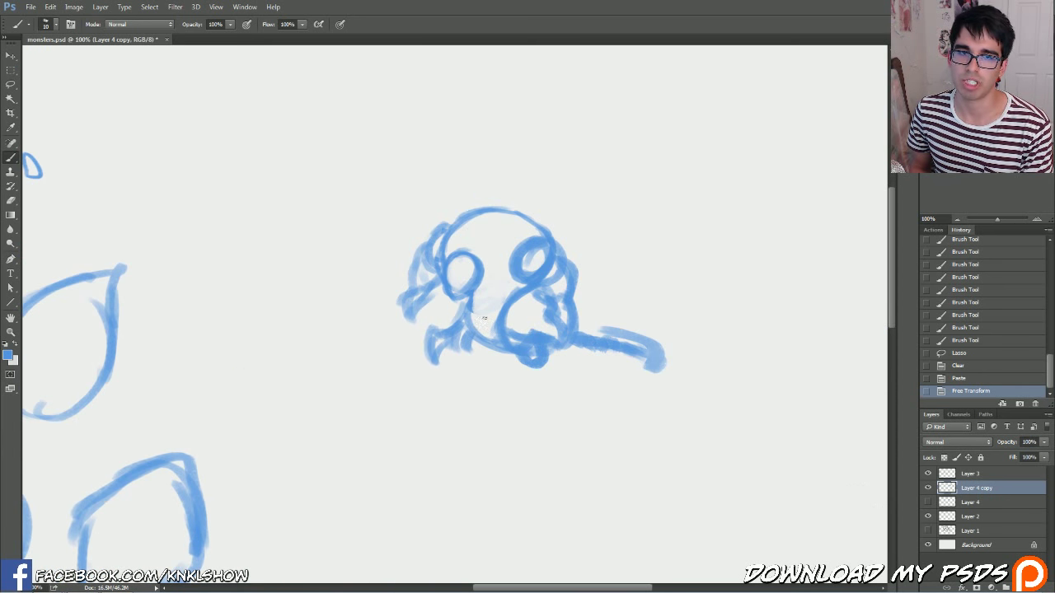
{"action": "left_click_drag", "start_coordinate": [468, 319], "coordinate": [515, 324]}
{"action": "key", "text": "]"}
{"action": "mouse_move", "coordinate": [473, 298]}
{"action": "left_mouse_down"}
{"action": "mouse_move", "coordinate": [528, 295]}
{"action": "mouse_move", "coordinate": [511, 262]}
{"action": "left_mouse_up"}
{"action": "mouse_move", "coordinate": [434, 254]}
{"action": "left_mouse_down"}
{"action": "mouse_move", "coordinate": [512, 241]}
{"action": "mouse_move", "coordinate": [455, 222]}
{"action": "left_mouse_up"}
{"action": "key", "text": "bracketleft"}
{"action": "mouse_move", "coordinate": [533, 242]}
{"action": "left_mouse_down"}
{"action": "mouse_move", "coordinate": [486, 211]}
{"action": "mouse_move", "coordinate": [504, 216]}
{"action": "mouse_move", "coordinate": [497, 230]}
{"action": "left_mouse_up"}
{"action": "mouse_move", "coordinate": [483, 252]}
{"action": "left_mouse_down"}
{"action": "mouse_move", "coordinate": [500, 277]}
{"action": "mouse_move", "coordinate": [499, 299]}
{"action": "left_mouse_up"}
{"action": "left_click_drag", "start_coordinate": [488, 314], "coordinate": [496, 314]}
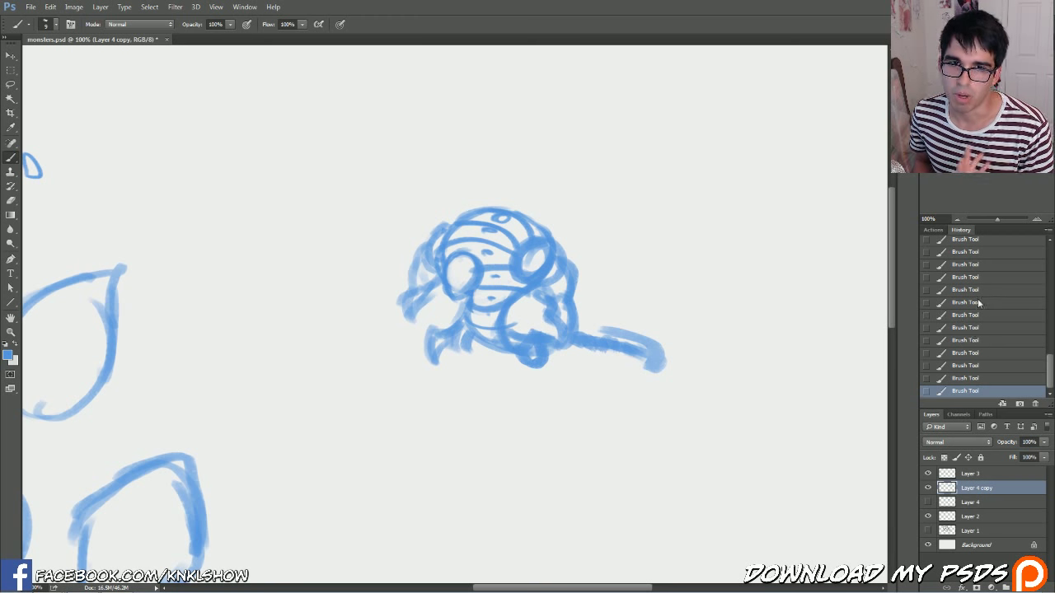
- Revert the drawing to its Free Transform history state, discarding the bands and spots
{"action": "scroll", "coordinate": [978, 303], "scroll_direction": "up", "scroll_amount": 5}
{"action": "left_click", "coordinate": [1022, 289]}
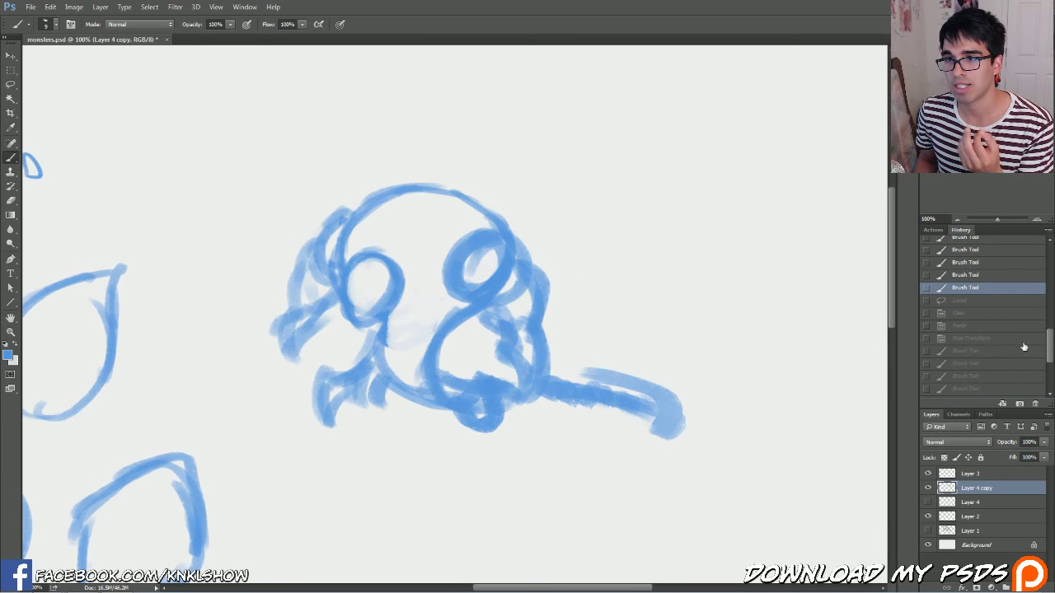
{"action": "left_click", "coordinate": [983, 352]}
{"action": "left_click", "coordinate": [968, 338]}
{"action": "left_click", "coordinate": [968, 355]}
{"action": "left_click", "coordinate": [968, 340]}
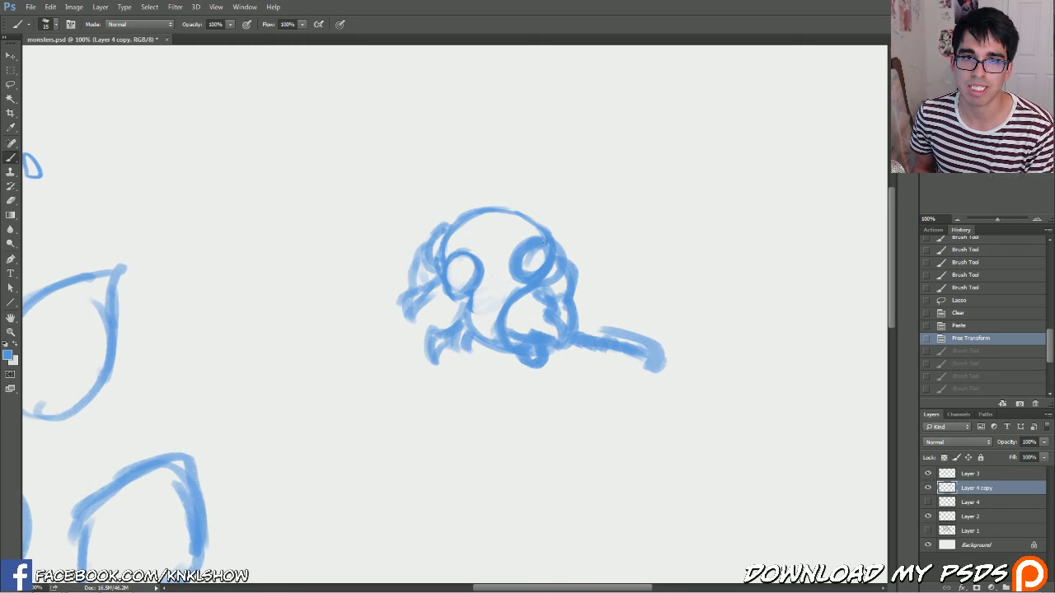
- Draw a wavy line across the creature's upper body, running over both circles to divide it into uneven areas
{"action": "left_click_drag", "start_coordinate": [539, 231], "coordinate": [502, 235]}
{"action": "mouse_move", "coordinate": [532, 228]}
{"action": "left_mouse_down"}
{"action": "mouse_move", "coordinate": [494, 255]}
{"action": "mouse_move", "coordinate": [517, 226]}
{"action": "mouse_move", "coordinate": [479, 271]}
{"action": "mouse_move", "coordinate": [496, 250]}
{"action": "left_mouse_up"}
{"action": "key", "text": "bracketleft"}
{"action": "left_click_drag", "start_coordinate": [480, 257], "coordinate": [497, 238]}
{"action": "left_click_drag", "start_coordinate": [493, 246], "coordinate": [535, 224]}
{"action": "left_click_drag", "start_coordinate": [498, 249], "coordinate": [483, 265]}
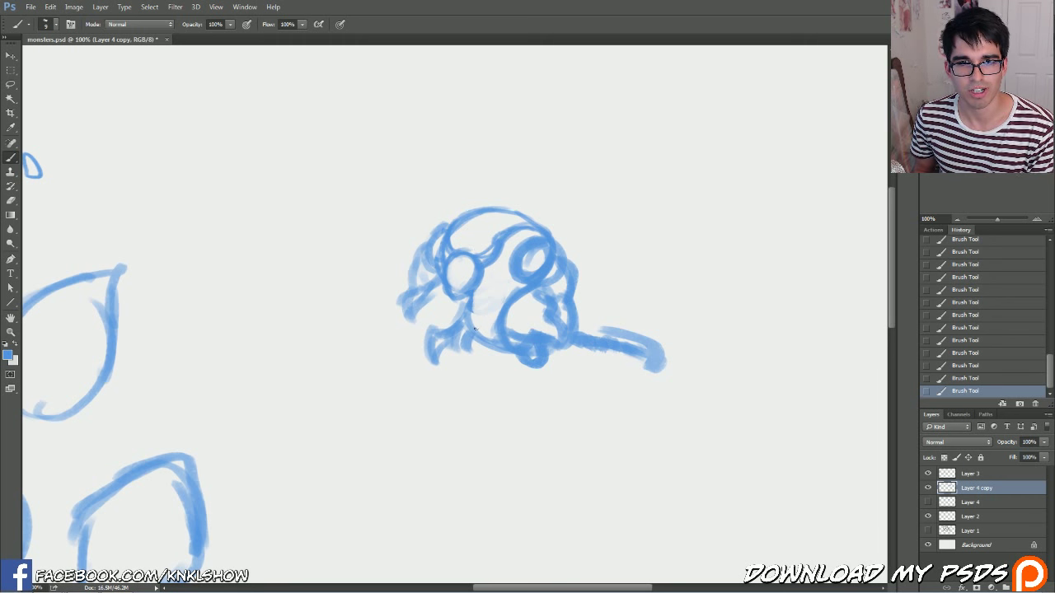
- Draw a small circle on the creature's belly, undo it, and set the foreground colour to a bright pinkish red
{"action": "left_click_drag", "start_coordinate": [494, 318], "coordinate": [491, 314]}
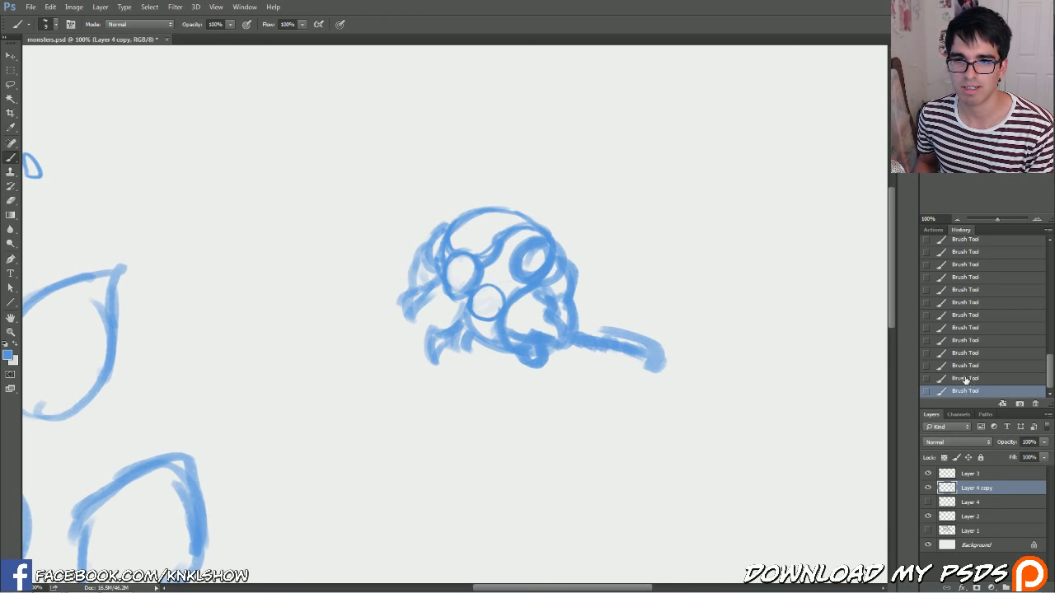
{"action": "left_click", "coordinate": [966, 378]}
{"action": "left_click", "coordinate": [16, 348]}
{"action": "left_click", "coordinate": [9, 354]}
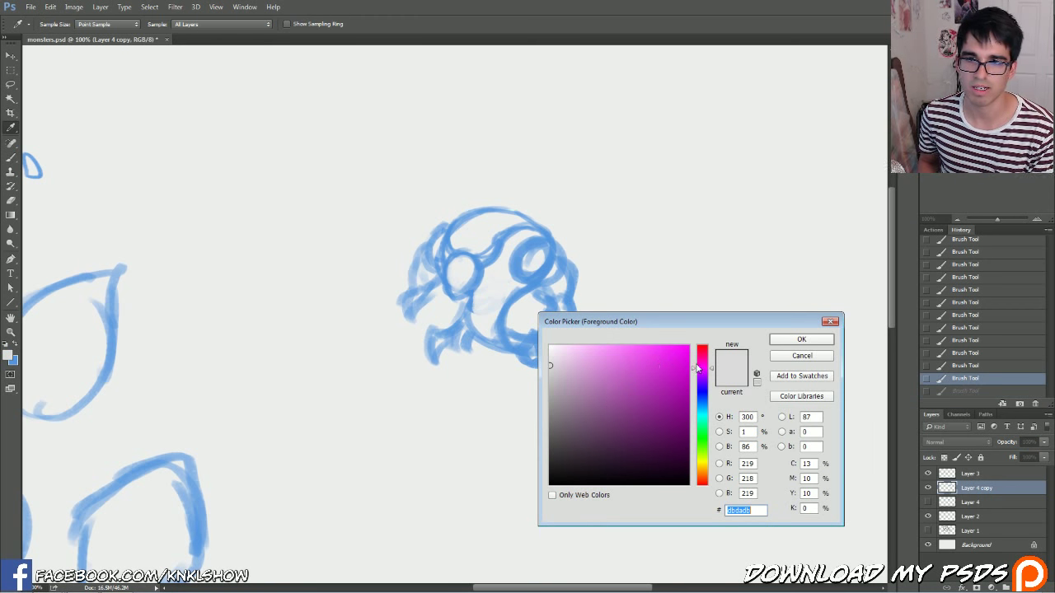
{"action": "left_click_drag", "start_coordinate": [696, 369], "coordinate": [699, 347]}
{"action": "left_click", "coordinate": [677, 357]}
{"action": "left_click", "coordinate": [799, 340]}
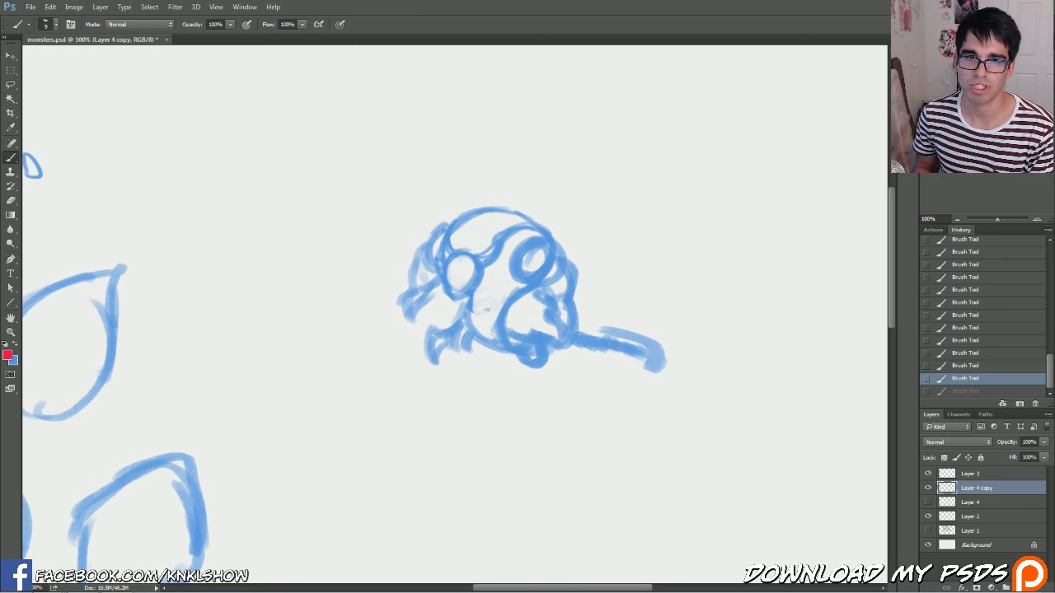
- Mark three body areas with red circles of different sizes, then revert them and restore blue as the foreground colour
{"action": "left_click_drag", "start_coordinate": [486, 296], "coordinate": [505, 295]}
{"action": "left_click_drag", "start_coordinate": [492, 247], "coordinate": [496, 246]}
{"action": "left_click_drag", "start_coordinate": [469, 224], "coordinate": [468, 226]}
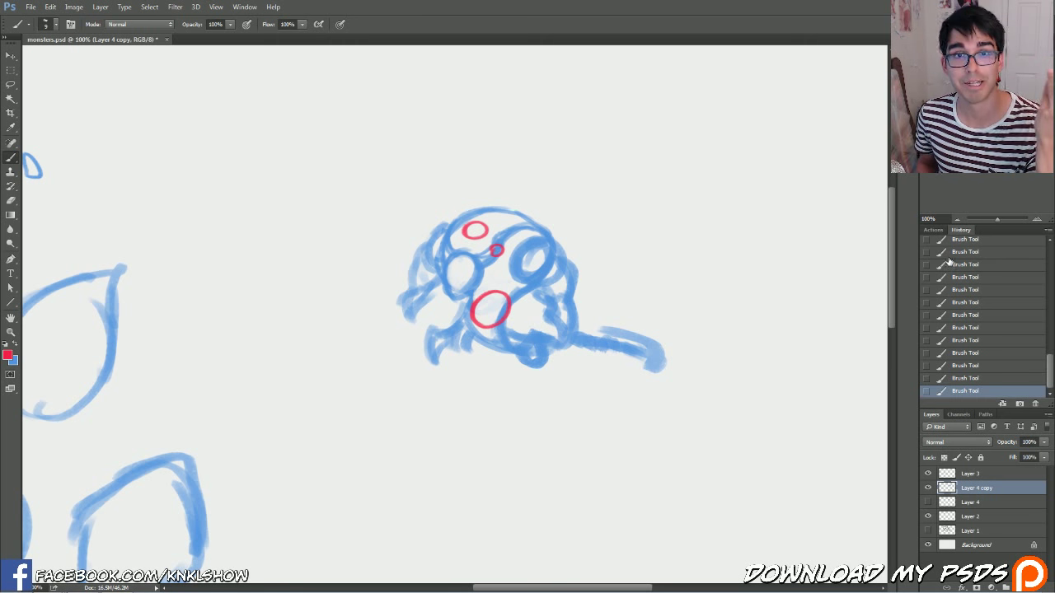
{"action": "left_click", "coordinate": [975, 343]}
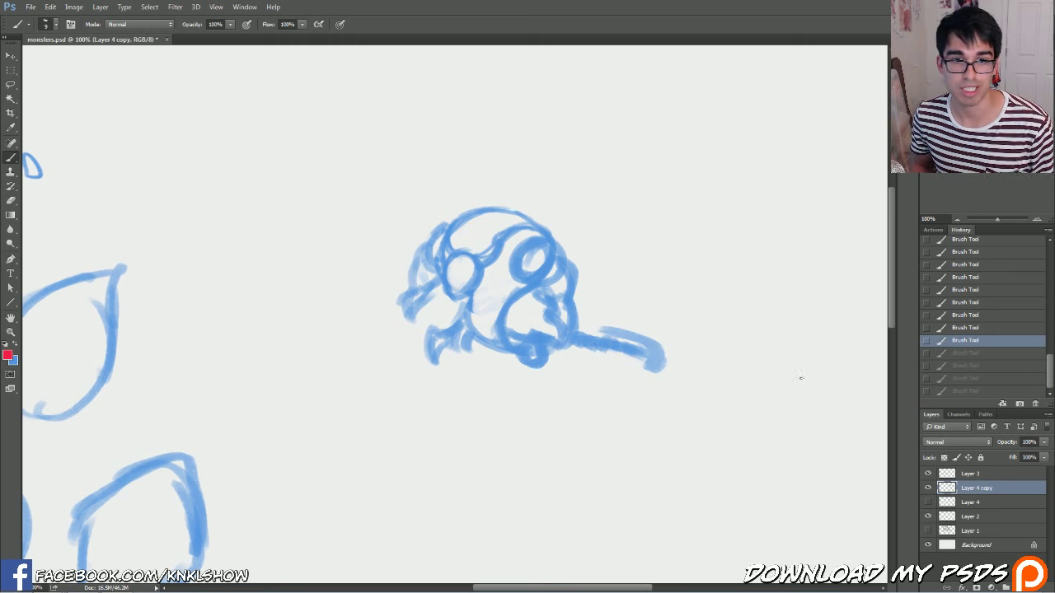
{"action": "left_click", "coordinate": [16, 346]}
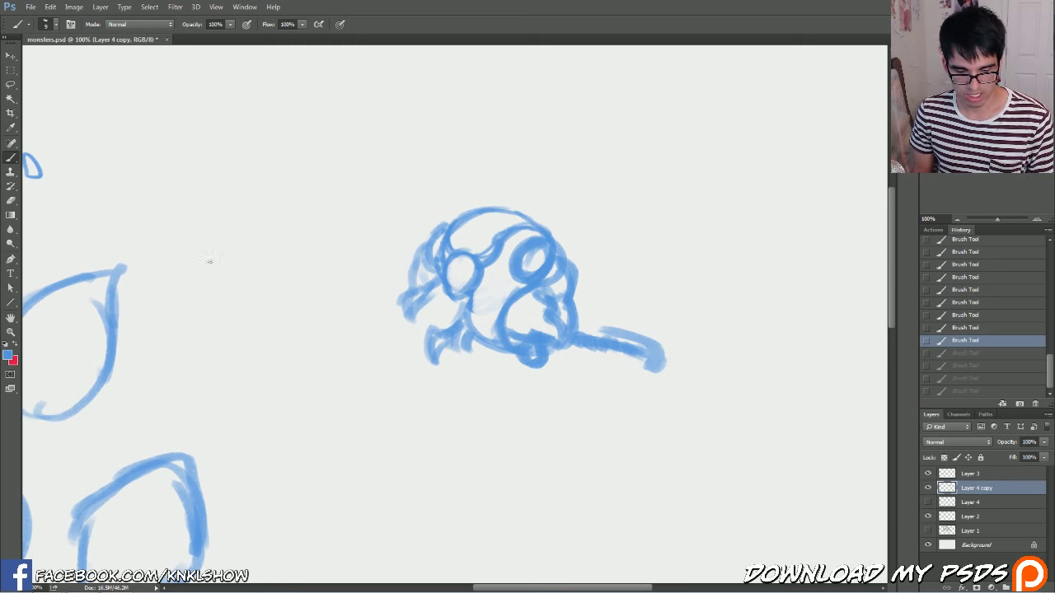
- Sketch spikes along the top of the creature's head and pointed horn shapes on both shoulders with a larger brush
{"action": "key", "text": "bracketright"}
{"action": "key", "text": "bracketright"}
{"action": "mouse_move", "coordinate": [527, 219]}
{"action": "left_mouse_down"}
{"action": "mouse_move", "coordinate": [566, 233]}
{"action": "mouse_move", "coordinate": [556, 258]}
{"action": "mouse_move", "coordinate": [544, 223]}
{"action": "mouse_move", "coordinate": [566, 247]}
{"action": "mouse_move", "coordinate": [563, 227]}
{"action": "mouse_move", "coordinate": [571, 254]}
{"action": "left_mouse_up"}
{"action": "mouse_move", "coordinate": [451, 220]}
{"action": "left_mouse_down"}
{"action": "mouse_move", "coordinate": [440, 246]}
{"action": "mouse_move", "coordinate": [473, 201]}
{"action": "mouse_move", "coordinate": [561, 210]}
{"action": "mouse_move", "coordinate": [560, 220]}
{"action": "left_mouse_up"}
{"action": "left_click_drag", "start_coordinate": [410, 178], "coordinate": [427, 201]}
{"action": "mouse_move", "coordinate": [437, 211]}
{"action": "left_mouse_down"}
{"action": "mouse_move", "coordinate": [447, 223]}
{"action": "mouse_move", "coordinate": [466, 195]}
{"action": "left_mouse_up"}
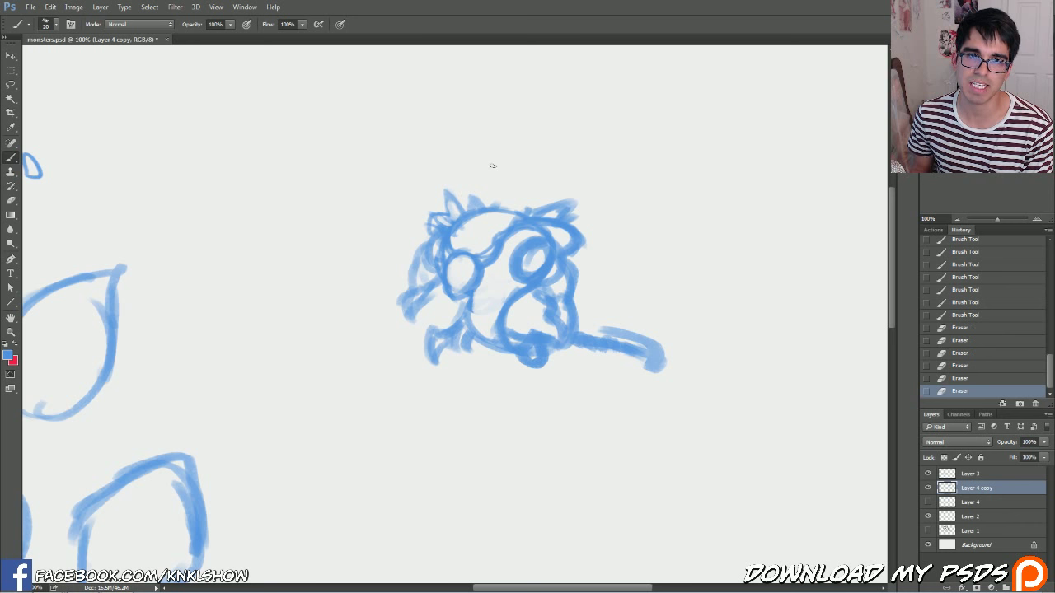
- Block in a light blue tone over the creature's body, limb and shoulder spikes with a large brush
{"action": "left_click", "coordinate": [1036, 219]}
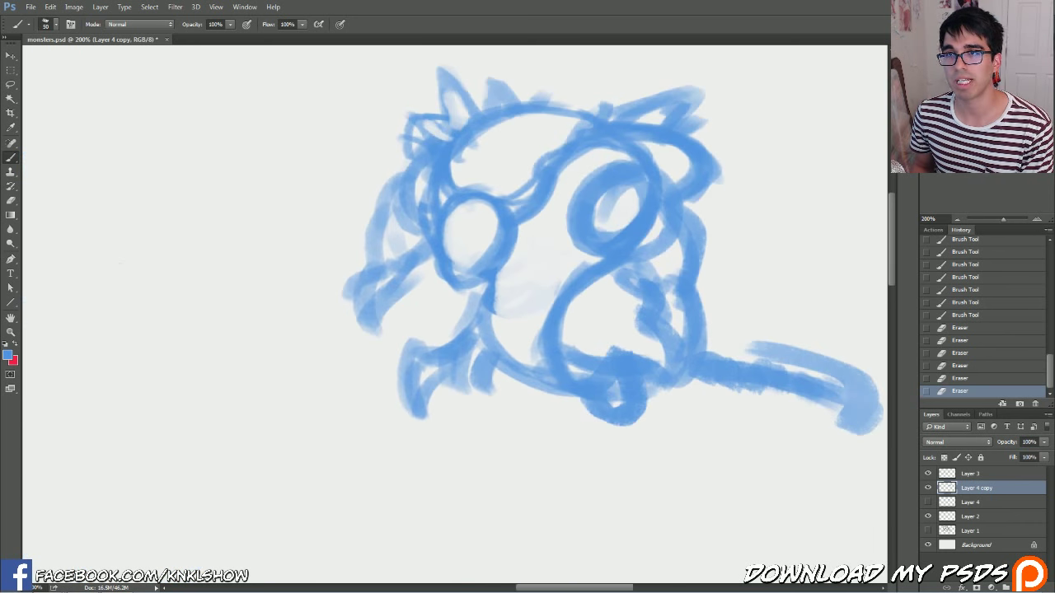
{"action": "left_click", "coordinate": [958, 220]}
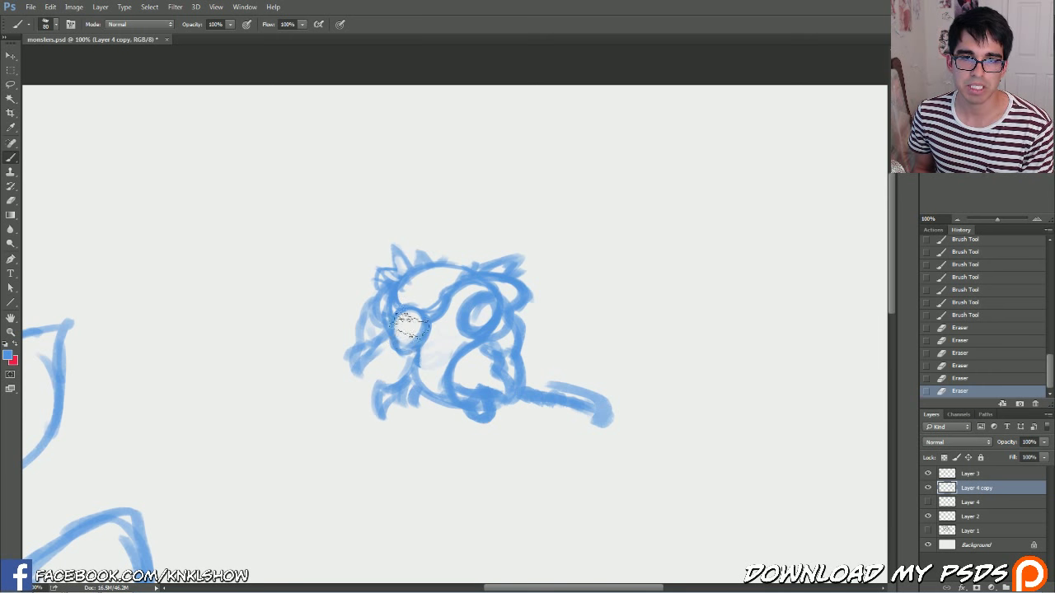
{"action": "mouse_move", "coordinate": [433, 281]}
{"action": "left_mouse_down"}
{"action": "mouse_move", "coordinate": [416, 296]}
{"action": "mouse_move", "coordinate": [461, 276]}
{"action": "mouse_move", "coordinate": [469, 301]}
{"action": "mouse_move", "coordinate": [511, 262]}
{"action": "left_mouse_up"}
{"action": "key", "text": "["}
{"action": "left_click_drag", "start_coordinate": [380, 308], "coordinate": [367, 336]}
{"action": "mouse_move", "coordinate": [454, 305]}
{"action": "left_mouse_down"}
{"action": "mouse_move", "coordinate": [428, 355]}
{"action": "mouse_move", "coordinate": [474, 319]}
{"action": "mouse_move", "coordinate": [491, 279]}
{"action": "mouse_move", "coordinate": [506, 287]}
{"action": "left_mouse_up"}
{"action": "left_click_drag", "start_coordinate": [498, 270], "coordinate": [513, 265]}
- Shade the upper back and the area around the face circle with a smaller brush
{"action": "key", "text": "["}
{"action": "key", "text": "["}
{"action": "key", "text": "["}
{"action": "key", "text": "["}
{"action": "key", "text": "["}
{"action": "mouse_move", "coordinate": [387, 277]}
{"action": "left_mouse_down"}
{"action": "mouse_move", "coordinate": [401, 262]}
{"action": "mouse_move", "coordinate": [385, 284]}
{"action": "mouse_move", "coordinate": [448, 293]}
{"action": "left_mouse_up"}
{"action": "left_click_drag", "start_coordinate": [450, 292], "coordinate": [453, 292]}
{"action": "left_click_drag", "start_coordinate": [403, 354], "coordinate": [412, 336]}
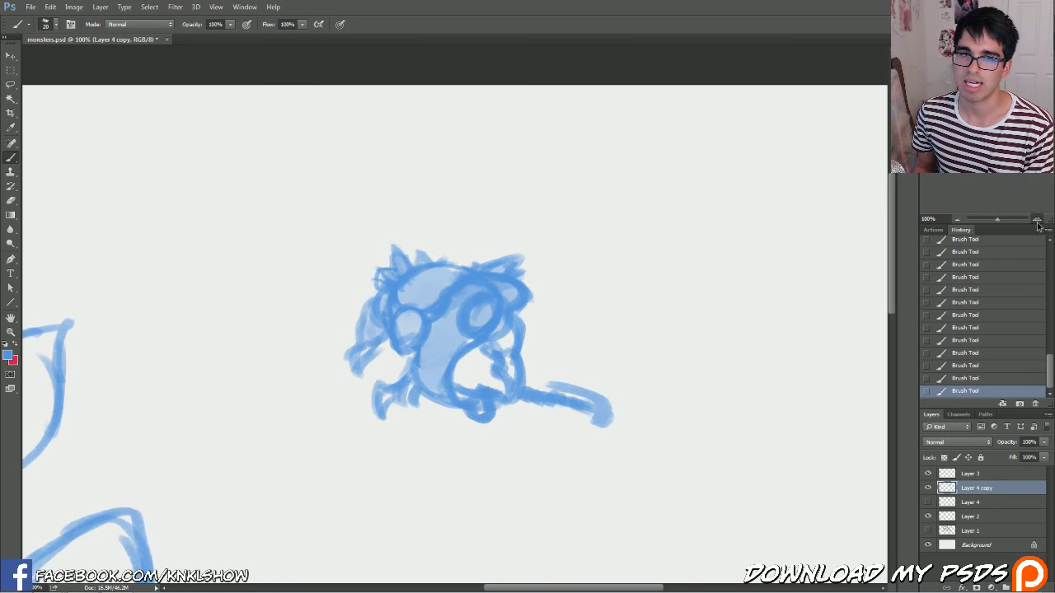
- Lighten the inside of the creature's face circle and draw small blue facial markings in it
{"action": "left_click", "coordinate": [1036, 220]}
{"action": "left_click_drag", "start_coordinate": [998, 161], "coordinate": [994, 163]}
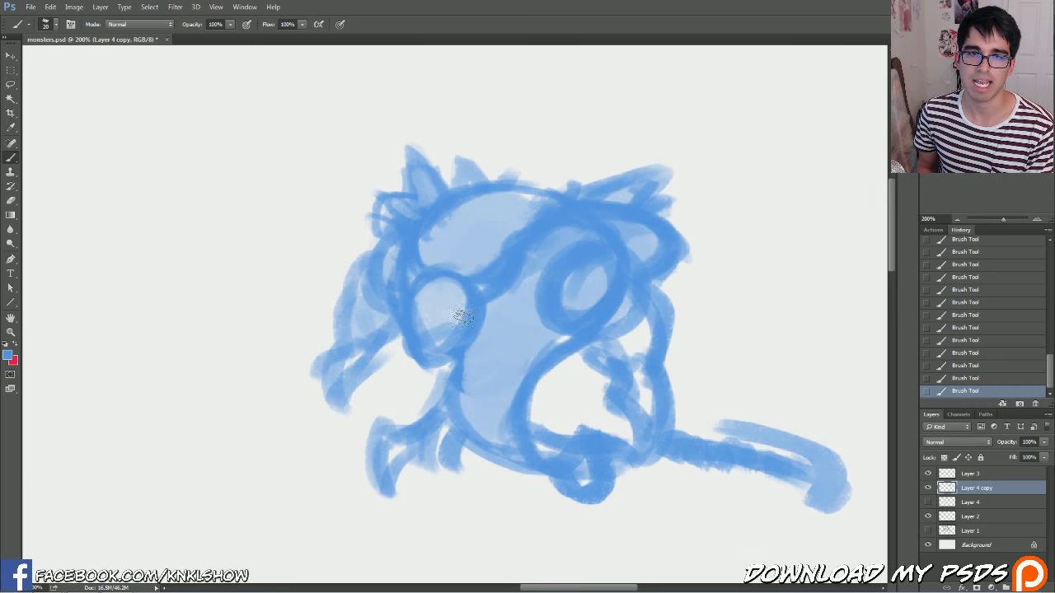
{"action": "key", "text": "bracketright"}
{"action": "mouse_move", "coordinate": [455, 324]}
{"action": "left_mouse_down"}
{"action": "mouse_move", "coordinate": [423, 332]}
{"action": "mouse_move", "coordinate": [406, 309]}
{"action": "mouse_move", "coordinate": [455, 317]}
{"action": "mouse_move", "coordinate": [426, 323]}
{"action": "left_mouse_up"}
{"action": "left_click_drag", "start_coordinate": [416, 309], "coordinate": [427, 328]}
{"action": "mouse_move", "coordinate": [419, 313]}
{"action": "left_mouse_down"}
{"action": "mouse_move", "coordinate": [460, 307]}
{"action": "mouse_move", "coordinate": [429, 320]}
{"action": "mouse_move", "coordinate": [431, 303]}
{"action": "mouse_move", "coordinate": [436, 313]}
{"action": "mouse_move", "coordinate": [450, 301]}
{"action": "mouse_move", "coordinate": [422, 291]}
{"action": "mouse_move", "coordinate": [454, 287]}
{"action": "mouse_move", "coordinate": [439, 281]}
{"action": "mouse_move", "coordinate": [444, 323]}
{"action": "mouse_move", "coordinate": [419, 288]}
{"action": "mouse_move", "coordinate": [444, 312]}
{"action": "mouse_move", "coordinate": [444, 282]}
{"action": "mouse_move", "coordinate": [440, 301]}
{"action": "mouse_move", "coordinate": [446, 286]}
{"action": "mouse_move", "coordinate": [441, 317]}
{"action": "left_mouse_up"}
{"action": "left_click_drag", "start_coordinate": [438, 295], "coordinate": [417, 317]}
{"action": "mouse_move", "coordinate": [422, 283]}
{"action": "left_mouse_down"}
{"action": "mouse_move", "coordinate": [437, 308]}
{"action": "mouse_move", "coordinate": [449, 279]}
{"action": "left_mouse_up"}
{"action": "left_click_drag", "start_coordinate": [445, 278], "coordinate": [463, 289]}
{"action": "mouse_move", "coordinate": [437, 290]}
{"action": "left_mouse_down"}
{"action": "mouse_move", "coordinate": [447, 313]}
{"action": "mouse_move", "coordinate": [462, 303]}
{"action": "left_mouse_up"}
{"action": "mouse_move", "coordinate": [448, 313]}
{"action": "left_mouse_down"}
{"action": "mouse_move", "coordinate": [465, 303]}
{"action": "mouse_move", "coordinate": [430, 333]}
{"action": "left_mouse_up"}
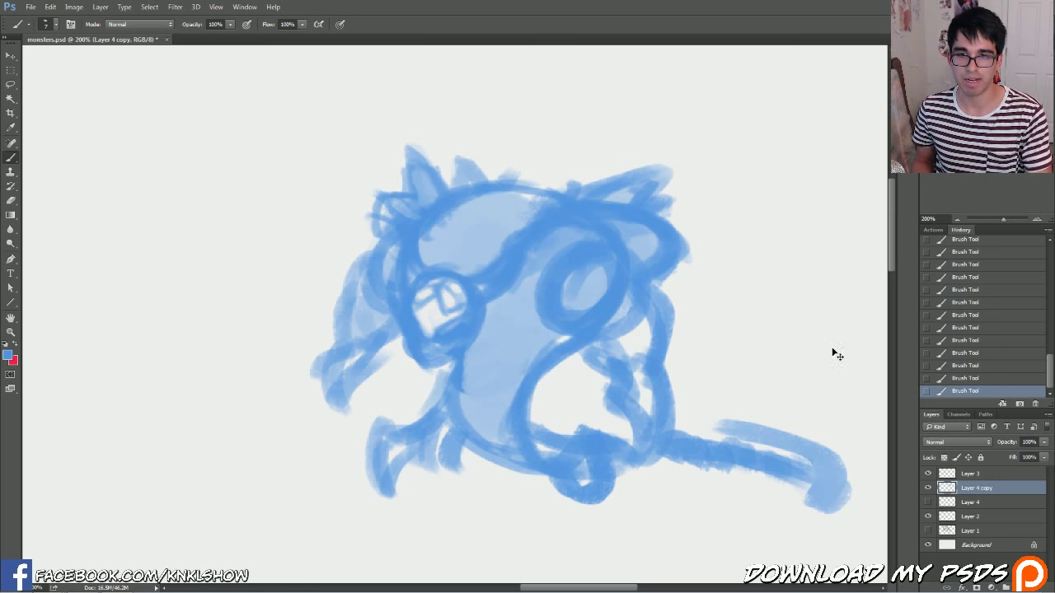
- Darken the layer with Hue/Saturation, using hue +4, saturation +13 and lightness -25
{"action": "key", "text": "ctrl+u"}
{"action": "mouse_move", "coordinate": [876, 323]}
{"action": "left_mouse_down"}
{"action": "mouse_move", "coordinate": [864, 325]}
{"action": "mouse_move", "coordinate": [888, 303]}
{"action": "mouse_move", "coordinate": [879, 268]}
{"action": "left_mouse_up"}
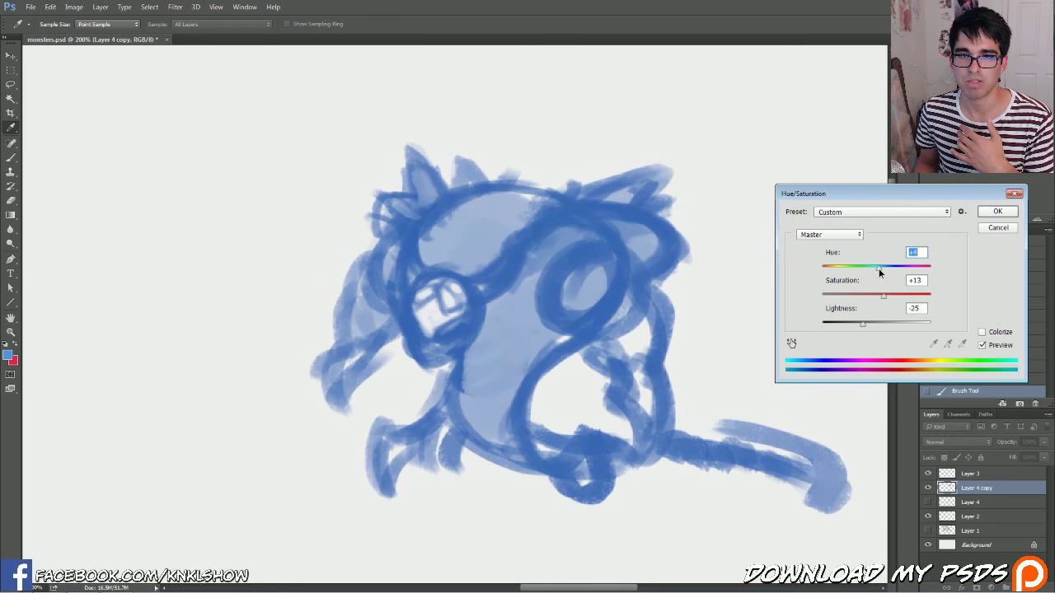
{"action": "key", "text": "Return"}
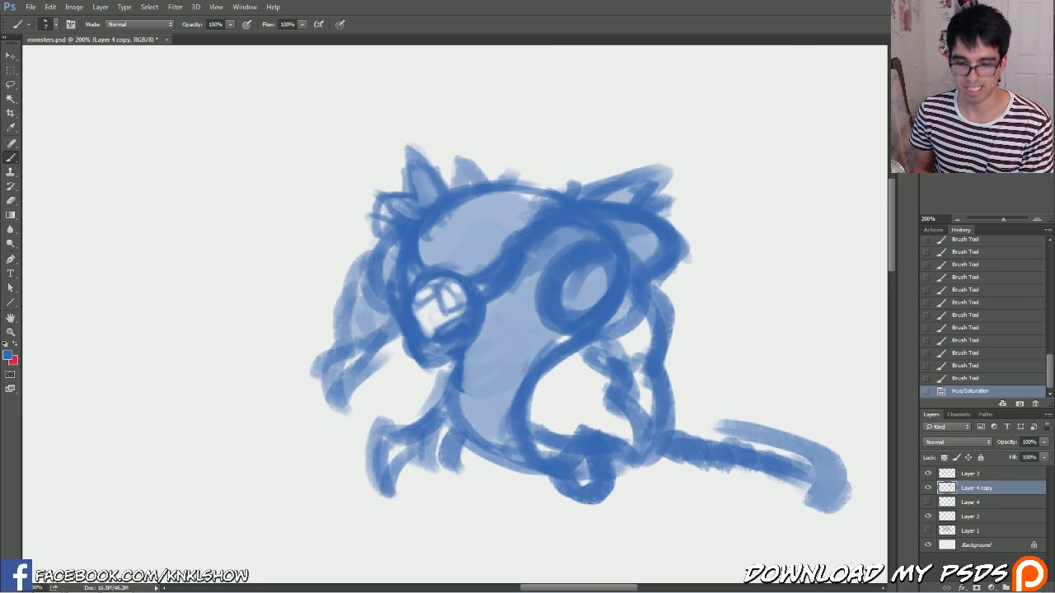
- Paint a dark jaw with two downward prongs beneath the creature's face in the darker blue
{"action": "key", "text": "bracketright"}
{"action": "key", "text": "bracketright"}
{"action": "key", "text": "bracketright"}
{"action": "key", "text": "bracketright"}
{"action": "key", "text": "bracketright"}
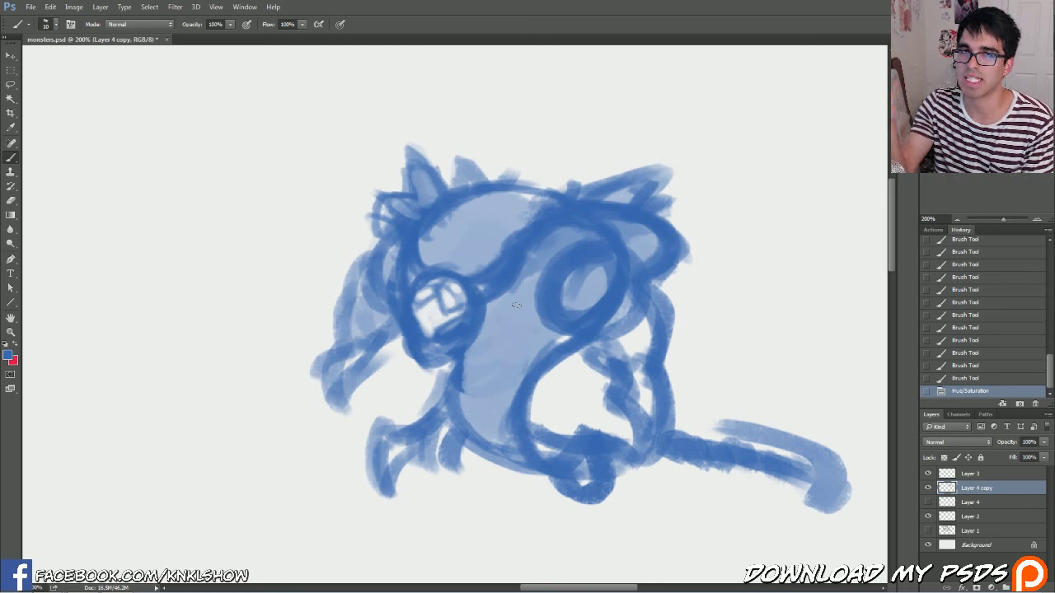
{"action": "key", "text": "bracketleft"}
{"action": "mouse_move", "coordinate": [478, 329]}
{"action": "left_mouse_down"}
{"action": "mouse_move", "coordinate": [440, 363]}
{"action": "mouse_move", "coordinate": [467, 352]}
{"action": "mouse_move", "coordinate": [471, 332]}
{"action": "mouse_move", "coordinate": [461, 361]}
{"action": "mouse_move", "coordinate": [476, 335]}
{"action": "mouse_move", "coordinate": [452, 362]}
{"action": "mouse_move", "coordinate": [404, 351]}
{"action": "mouse_move", "coordinate": [419, 381]}
{"action": "left_mouse_up"}
{"action": "key", "text": "bracketright"}
{"action": "key", "text": "bracketright"}
{"action": "key", "text": "bracketright"}
{"action": "key", "text": "bracketleft"}
{"action": "left_click_drag", "start_coordinate": [402, 336], "coordinate": [418, 380]}
{"action": "left_click_drag", "start_coordinate": [450, 334], "coordinate": [441, 337]}
{"action": "left_click_drag", "start_coordinate": [438, 380], "coordinate": [452, 368]}
{"action": "left_click_drag", "start_coordinate": [441, 377], "coordinate": [459, 365]}
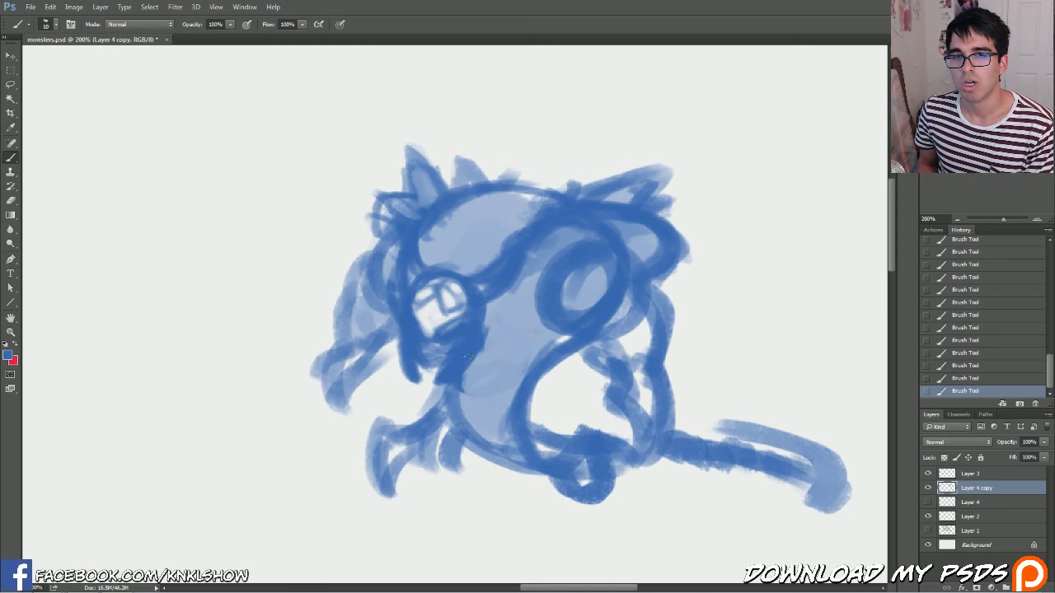
- Sketch a side-view skull in the empty space beside the creature, with a toothed lower jaw and an upper head outline
{"action": "left_click_drag", "start_coordinate": [226, 306], "coordinate": [199, 319]}
{"action": "mouse_move", "coordinate": [149, 346]}
{"action": "left_mouse_down"}
{"action": "mouse_move", "coordinate": [138, 289]}
{"action": "mouse_move", "coordinate": [159, 308]}
{"action": "mouse_move", "coordinate": [193, 283]}
{"action": "mouse_move", "coordinate": [201, 261]}
{"action": "mouse_move", "coordinate": [226, 266]}
{"action": "left_mouse_up"}
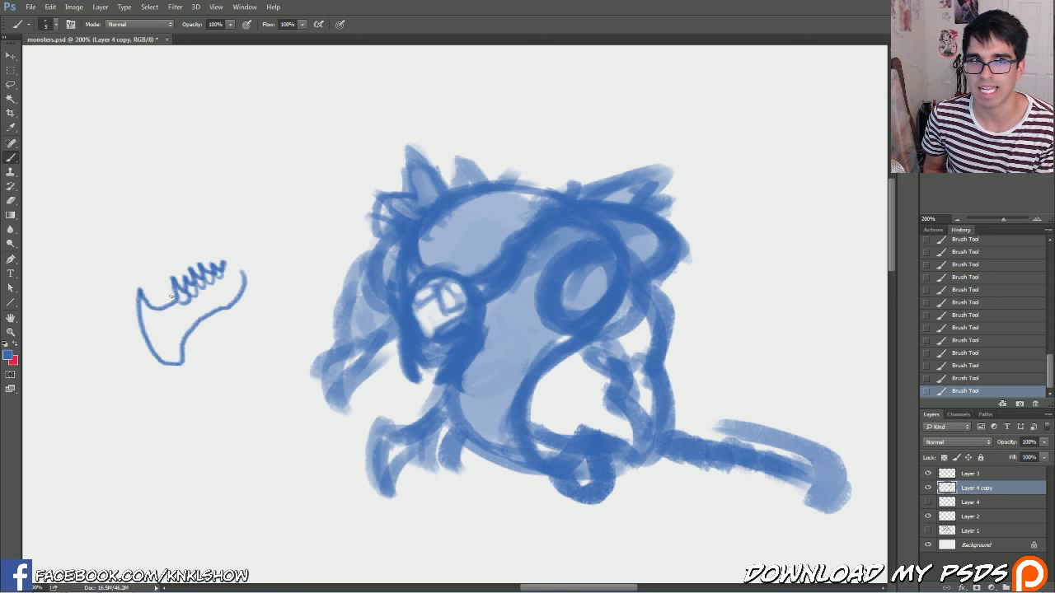
{"action": "left_click_drag", "start_coordinate": [219, 218], "coordinate": [234, 248]}
{"action": "mouse_move", "coordinate": [199, 230]}
{"action": "left_mouse_down"}
{"action": "mouse_move", "coordinate": [145, 268]}
{"action": "mouse_move", "coordinate": [90, 269]}
{"action": "left_mouse_up"}
{"action": "mouse_move", "coordinate": [100, 262]}
{"action": "left_mouse_down"}
{"action": "mouse_move", "coordinate": [132, 165]}
{"action": "mouse_move", "coordinate": [188, 143]}
{"action": "left_mouse_up"}
{"action": "left_click_drag", "start_coordinate": [161, 147], "coordinate": [231, 141]}
- Add a round eye socket, a cheek line and front teeth with a hanging mandible to the side-view skull
{"action": "key", "text": "]"}
{"action": "key", "text": "]"}
{"action": "key", "text": "]"}
{"action": "key", "text": "]"}
{"action": "mouse_move", "coordinate": [167, 187]}
{"action": "left_mouse_down"}
{"action": "mouse_move", "coordinate": [164, 225]}
{"action": "mouse_move", "coordinate": [211, 219]}
{"action": "mouse_move", "coordinate": [202, 169]}
{"action": "left_mouse_up"}
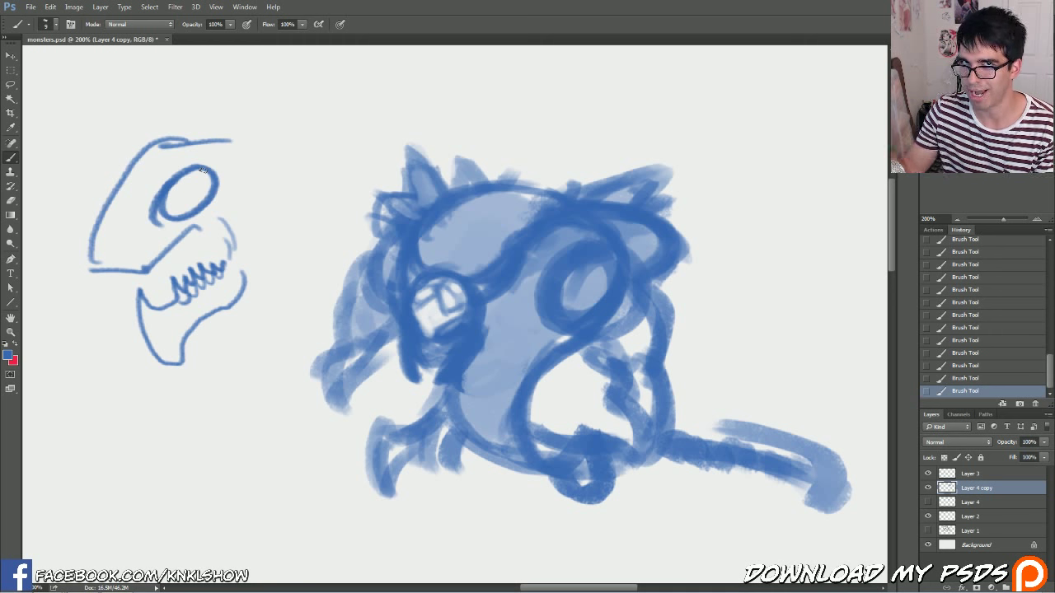
{"action": "left_click_drag", "start_coordinate": [196, 226], "coordinate": [212, 254]}
{"action": "mouse_move", "coordinate": [142, 313]}
{"action": "left_mouse_down"}
{"action": "mouse_move", "coordinate": [127, 343]}
{"action": "mouse_move", "coordinate": [90, 286]}
{"action": "left_mouse_up"}
{"action": "left_click_drag", "start_coordinate": [92, 287], "coordinate": [124, 285]}
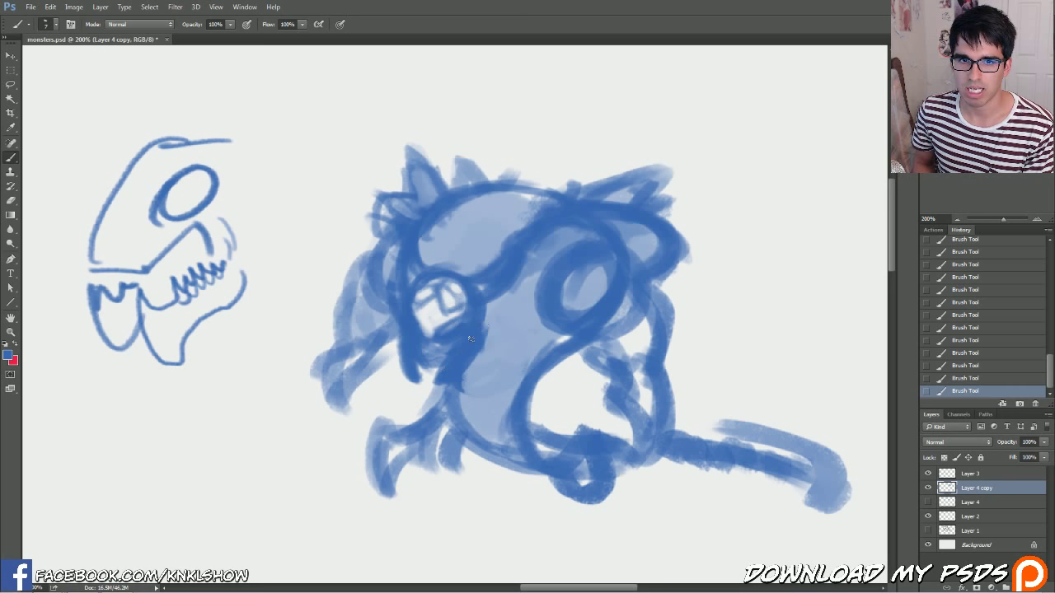
- Darken the creature's jaw and carve small light teeth into both sides of it
{"action": "left_click_drag", "start_coordinate": [399, 348], "coordinate": [453, 360]}
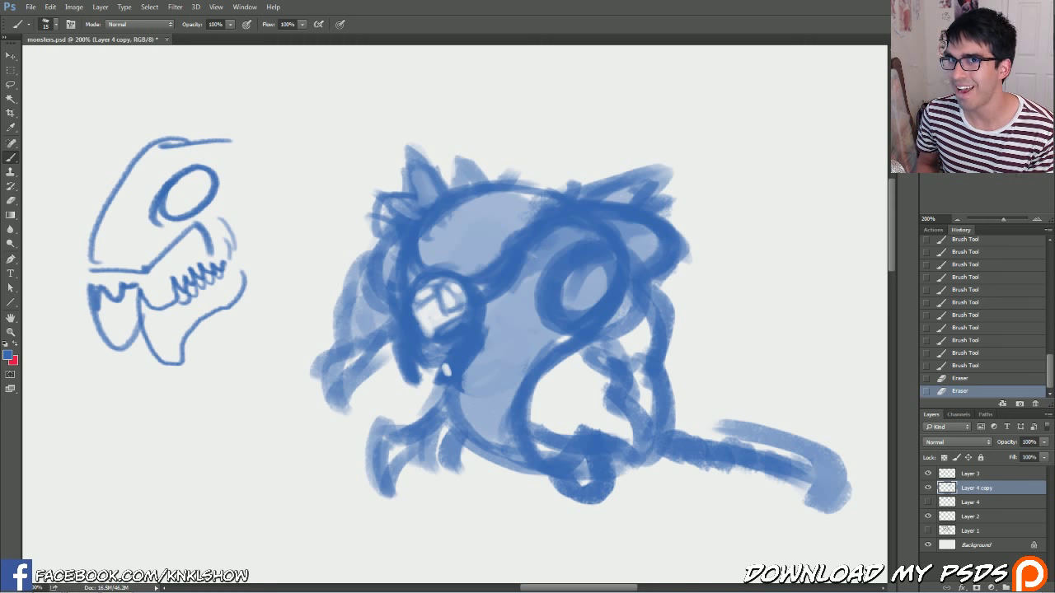
{"action": "left_click_drag", "start_coordinate": [446, 371], "coordinate": [454, 352]}
{"action": "left_click_drag", "start_coordinate": [463, 356], "coordinate": [464, 342]}
{"action": "left_click_drag", "start_coordinate": [417, 372], "coordinate": [413, 358]}
{"action": "left_click_drag", "start_coordinate": [417, 371], "coordinate": [405, 341]}
{"action": "left_click_drag", "start_coordinate": [405, 339], "coordinate": [435, 351]}
- Carve light eyes and finer facial details above the creature's jaw with a smaller tip
{"action": "key", "text": "bracketleft"}
{"action": "left_click_drag", "start_coordinate": [432, 352], "coordinate": [432, 366]}
{"action": "mouse_move", "coordinate": [435, 373]}
{"action": "left_mouse_down"}
{"action": "mouse_move", "coordinate": [428, 349]}
{"action": "mouse_move", "coordinate": [469, 335]}
{"action": "mouse_move", "coordinate": [411, 339]}
{"action": "left_mouse_up"}
{"action": "key", "text": "e"}
{"action": "key", "text": "b"}
{"action": "mouse_move", "coordinate": [412, 341]}
{"action": "left_mouse_down"}
{"action": "mouse_move", "coordinate": [409, 320]}
{"action": "mouse_move", "coordinate": [416, 328]}
{"action": "left_mouse_up"}
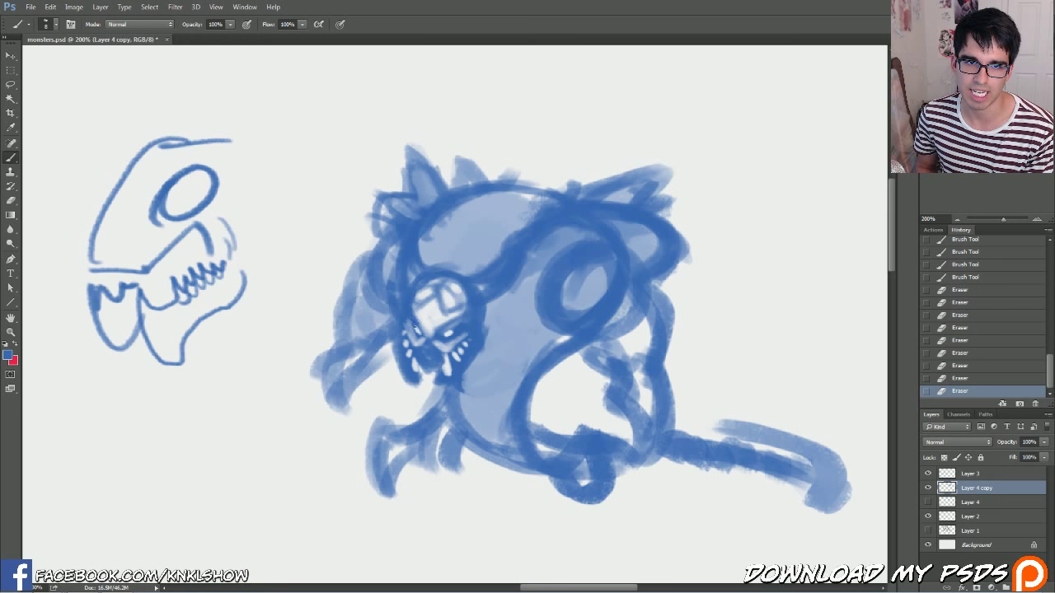
- Darken the area around the creature's large shoulder circle with a larger brush
{"action": "key", "text": "ctrl+plus"}
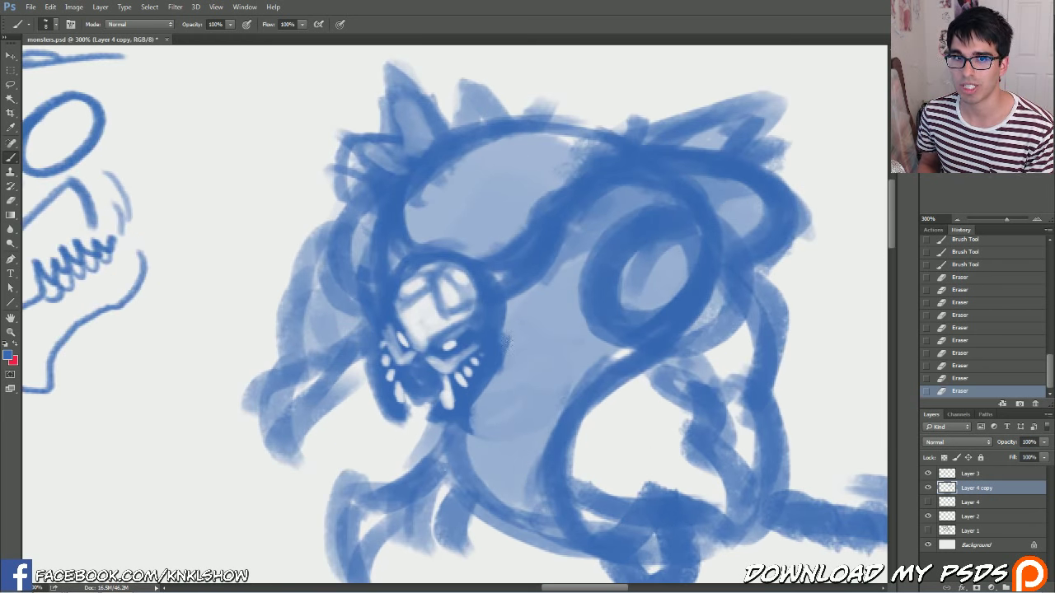
{"action": "left_click", "coordinate": [956, 221]}
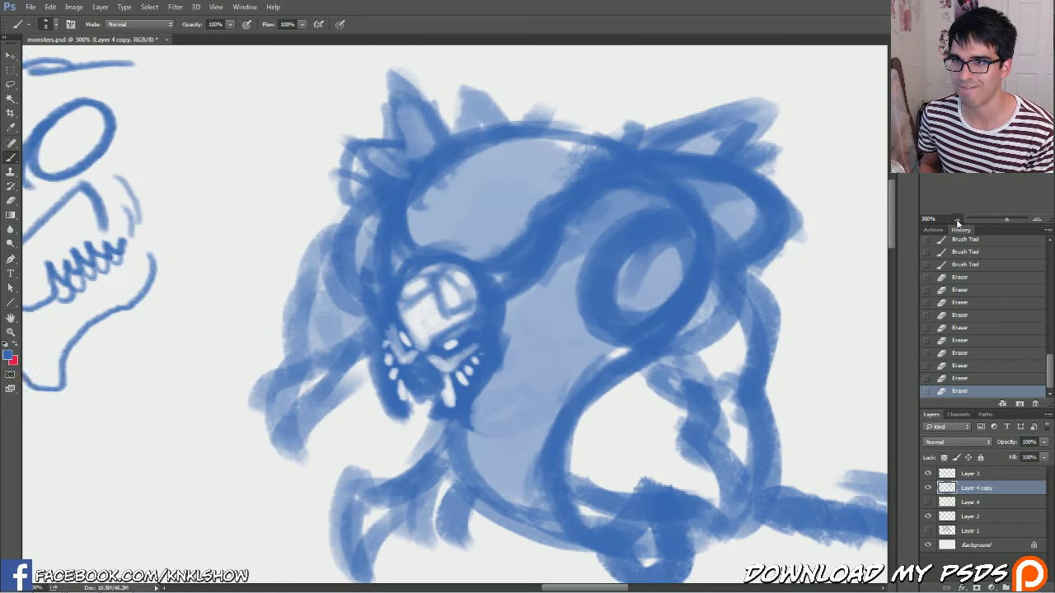
{"action": "left_click", "coordinate": [957, 220]}
{"action": "left_click", "coordinate": [958, 219]}
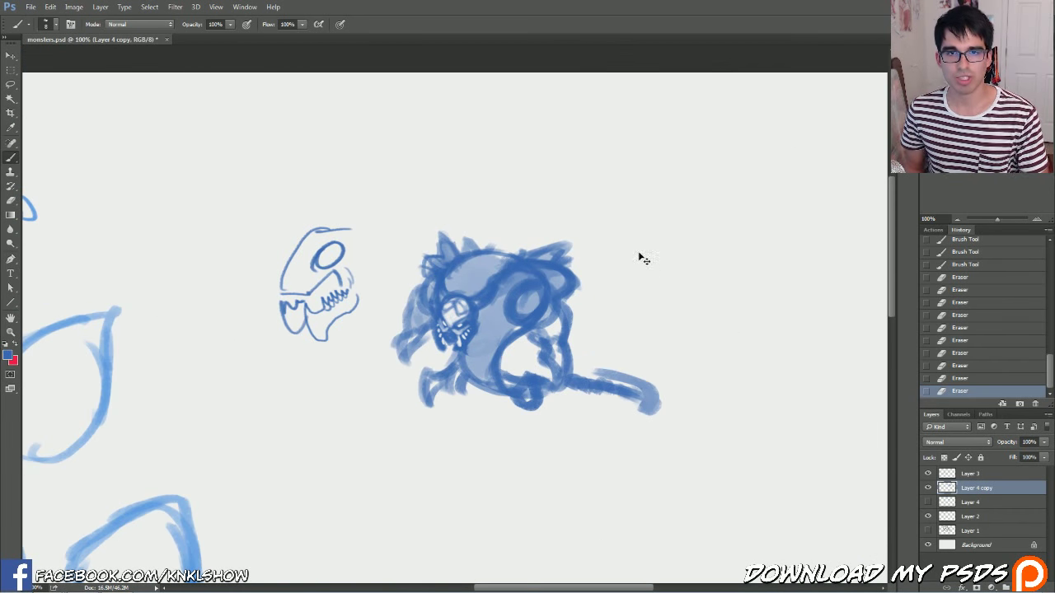
{"action": "key", "text": "]"}
{"action": "key", "text": "]"}
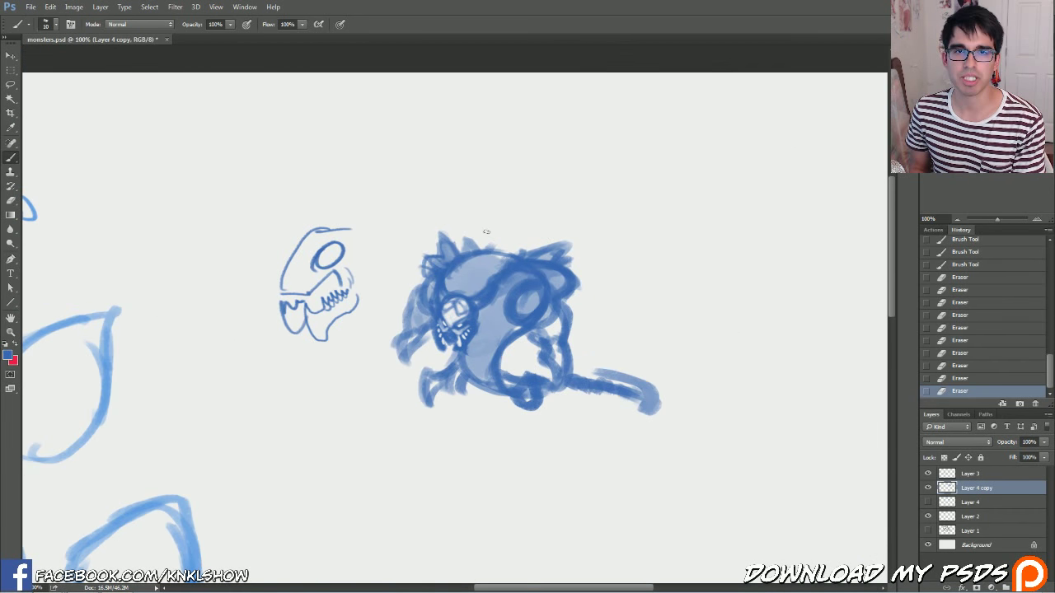
{"action": "mouse_move", "coordinate": [539, 271]}
{"action": "left_mouse_down"}
{"action": "mouse_move", "coordinate": [519, 314]}
{"action": "mouse_move", "coordinate": [546, 302]}
{"action": "left_mouse_up"}
{"action": "left_click_drag", "start_coordinate": [547, 292], "coordinate": [537, 324]}
- Handwrite "CTRL+J" in the empty space above the creature's tail
{"action": "key", "text": "]"}
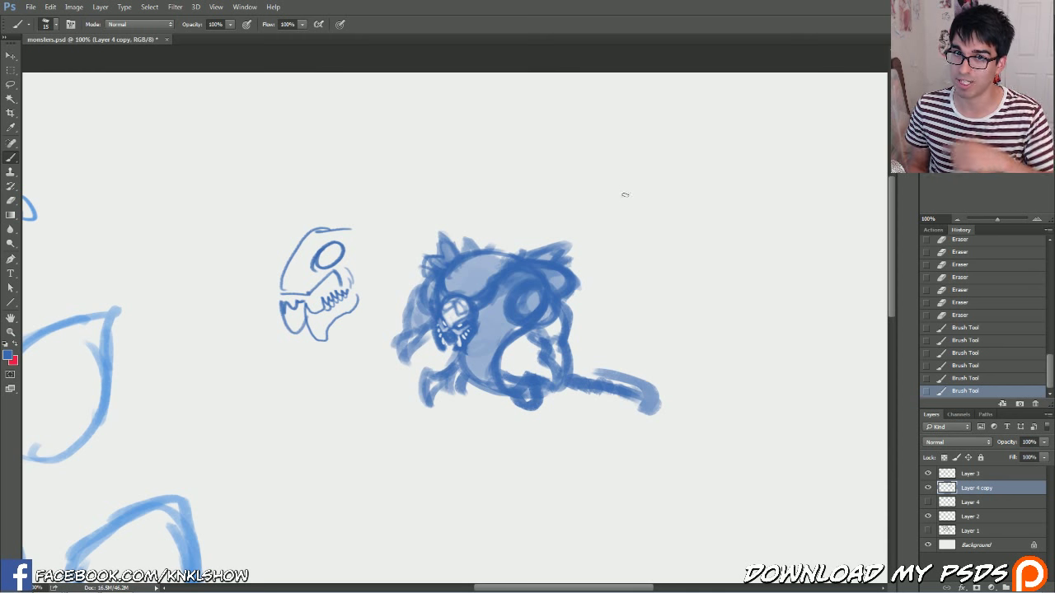
{"action": "left_click_drag", "start_coordinate": [611, 177], "coordinate": [608, 201]}
{"action": "left_click_drag", "start_coordinate": [614, 182], "coordinate": [641, 179]}
{"action": "mouse_move", "coordinate": [628, 181]}
{"action": "left_mouse_down"}
{"action": "mouse_move", "coordinate": [626, 202]}
{"action": "mouse_move", "coordinate": [690, 201]}
{"action": "left_mouse_up"}
{"action": "left_click_drag", "start_coordinate": [693, 194], "coordinate": [715, 193]}
{"action": "left_click_drag", "start_coordinate": [707, 188], "coordinate": [707, 206]}
{"action": "mouse_move", "coordinate": [744, 183]}
{"action": "left_mouse_down"}
{"action": "mouse_move", "coordinate": [714, 213]}
{"action": "mouse_move", "coordinate": [747, 181]}
{"action": "left_mouse_up"}
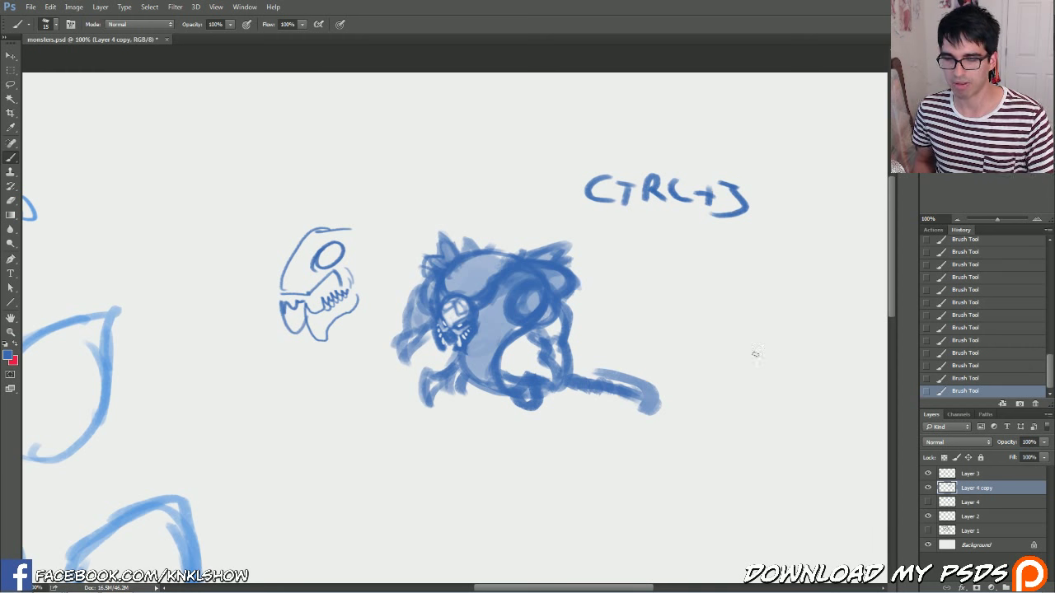
- Duplicate the layer "Layer 4 copy" and hide the original
{"action": "key", "text": "ctrl+j"}
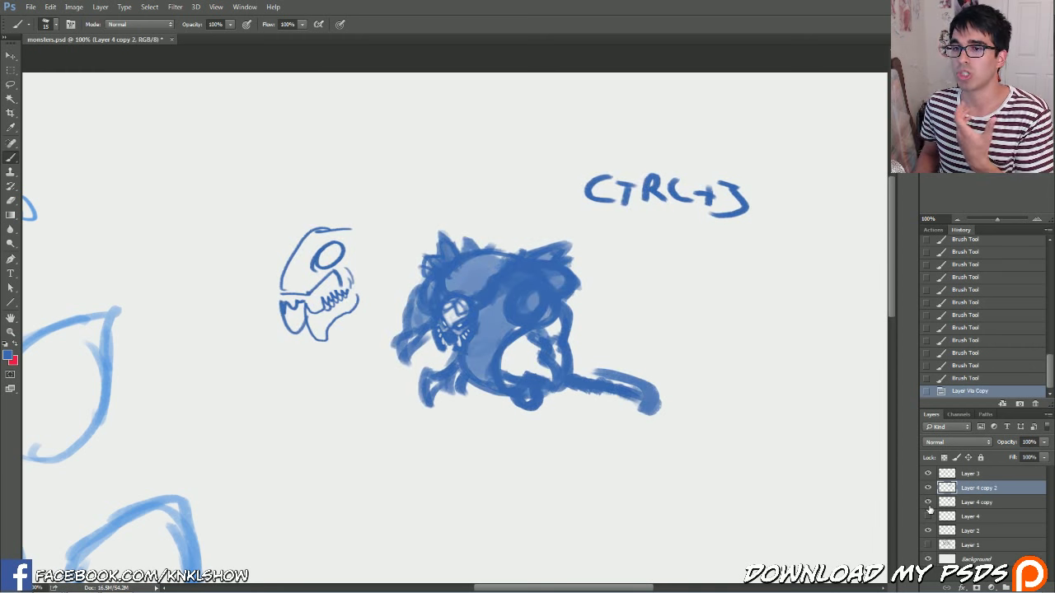
{"action": "left_click", "coordinate": [927, 502]}
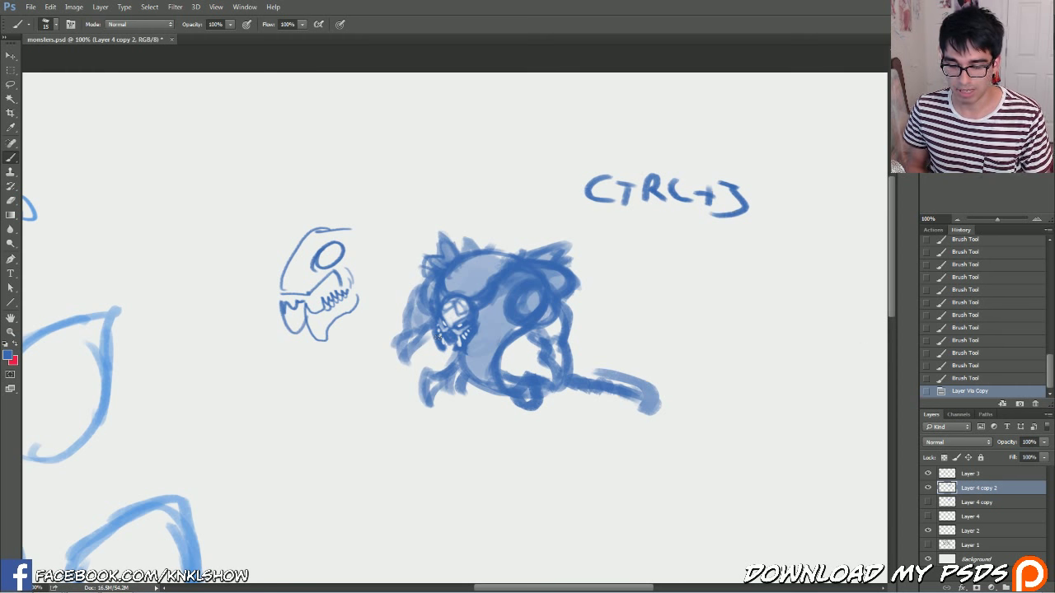
- Paint a dark shaggy mane over the creature's head and upper back on the duplicated layer
{"action": "left_click_drag", "start_coordinate": [436, 261], "coordinate": [433, 196]}
{"action": "left_click_drag", "start_coordinate": [450, 255], "coordinate": [461, 203]}
{"action": "left_click_drag", "start_coordinate": [474, 250], "coordinate": [501, 189]}
{"action": "left_click_drag", "start_coordinate": [490, 268], "coordinate": [543, 192]}
{"action": "mouse_move", "coordinate": [507, 260]}
{"action": "left_mouse_down"}
{"action": "mouse_move", "coordinate": [564, 216]}
{"action": "mouse_move", "coordinate": [462, 227]}
{"action": "mouse_move", "coordinate": [436, 247]}
{"action": "mouse_move", "coordinate": [503, 216]}
{"action": "mouse_move", "coordinate": [567, 231]}
{"action": "left_mouse_up"}
{"action": "left_click_drag", "start_coordinate": [467, 280], "coordinate": [501, 259]}
{"action": "left_click_drag", "start_coordinate": [437, 250], "coordinate": [467, 214]}
{"action": "mouse_move", "coordinate": [454, 287]}
{"action": "left_mouse_down"}
{"action": "mouse_move", "coordinate": [471, 260]}
{"action": "mouse_move", "coordinate": [410, 256]}
{"action": "left_mouse_up"}
{"action": "key", "text": "["}
{"action": "key", "text": "["}
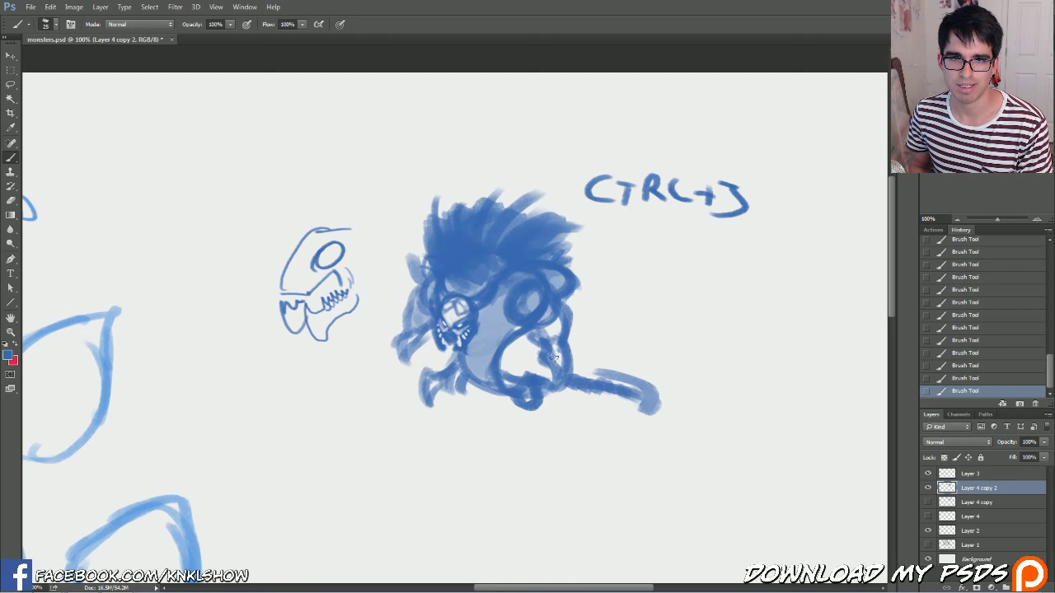
- Shade the creature's hind leg and thicken its tail into a longer, broader curve with a larger brush
{"action": "left_click_drag", "start_coordinate": [523, 336], "coordinate": [551, 382]}
{"action": "left_click_drag", "start_coordinate": [521, 339], "coordinate": [510, 379]}
{"action": "key", "text": "]"}
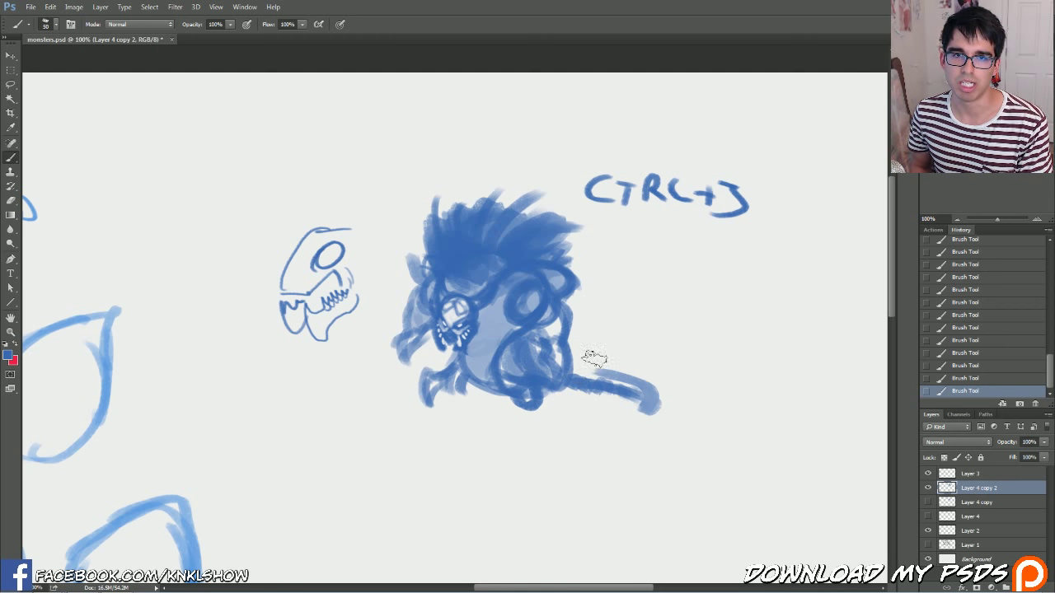
{"action": "left_click_drag", "start_coordinate": [567, 324], "coordinate": [643, 383]}
{"action": "mouse_move", "coordinate": [580, 376]}
{"action": "left_mouse_down"}
{"action": "mouse_move", "coordinate": [633, 441]}
{"action": "mouse_move", "coordinate": [641, 428]}
{"action": "mouse_move", "coordinate": [637, 440]}
{"action": "left_mouse_up"}
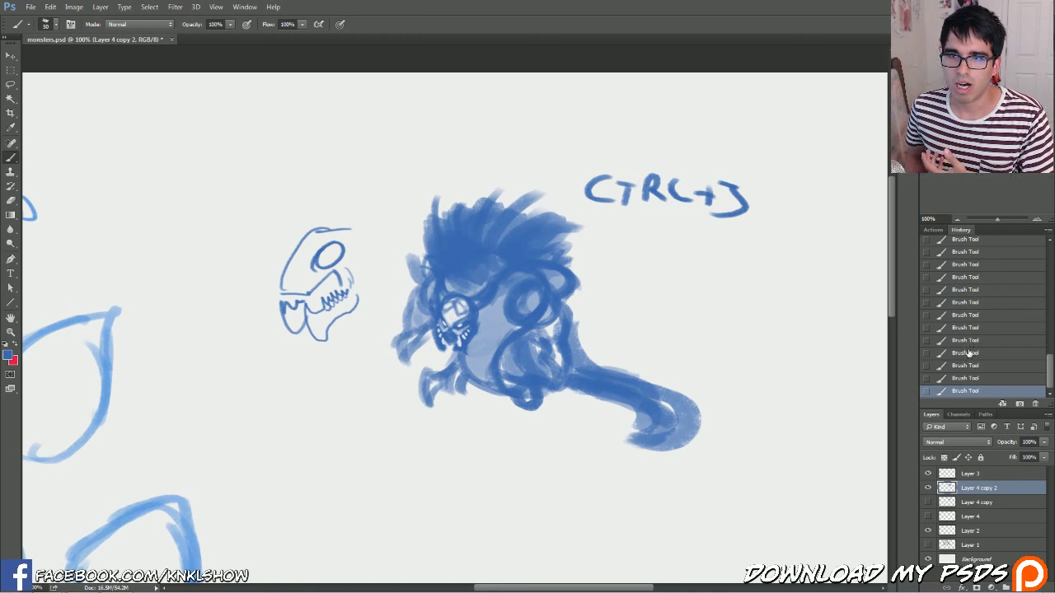
- Roll the history back to the early mane strokes and compare Layer 4, Layer 4 copy and Layer 4 copy 2 by toggling visibility
{"action": "left_click_drag", "start_coordinate": [1050, 376], "coordinate": [1050, 327]}
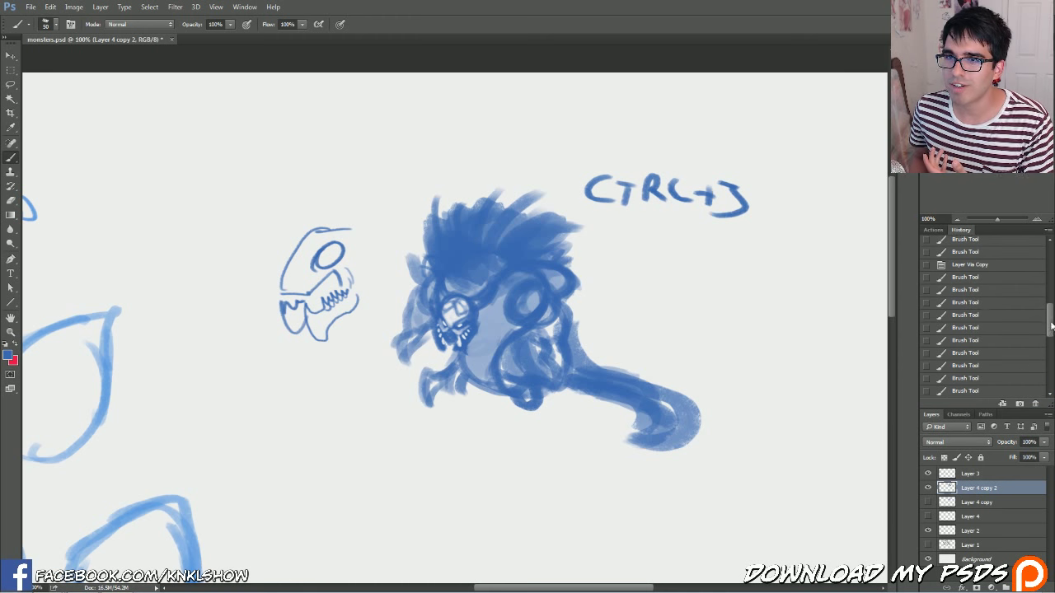
{"action": "left_click", "coordinate": [971, 355]}
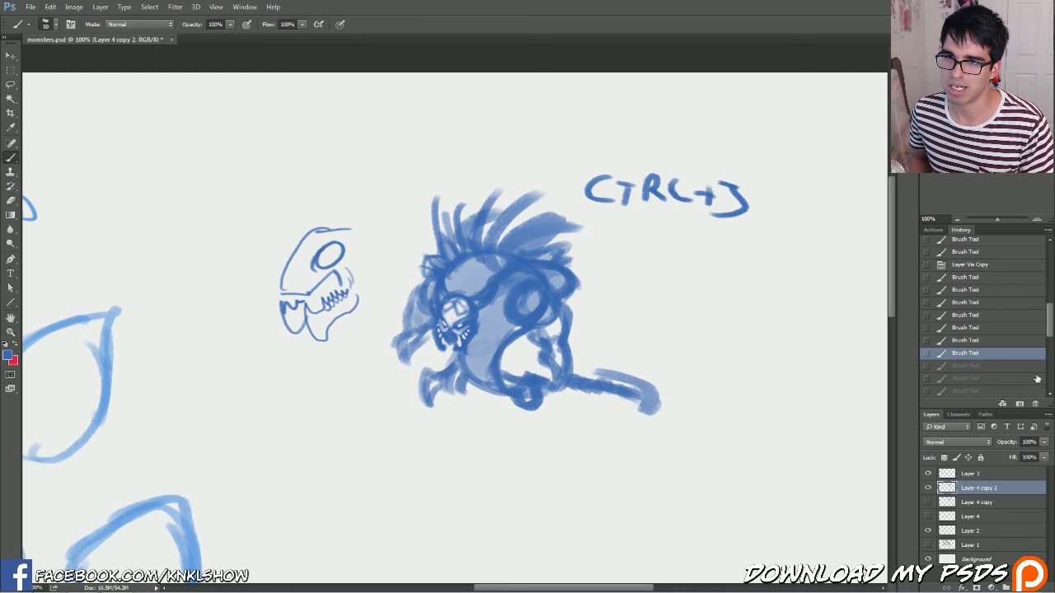
{"action": "left_click", "coordinate": [928, 488]}
{"action": "left_click", "coordinate": [928, 516]}
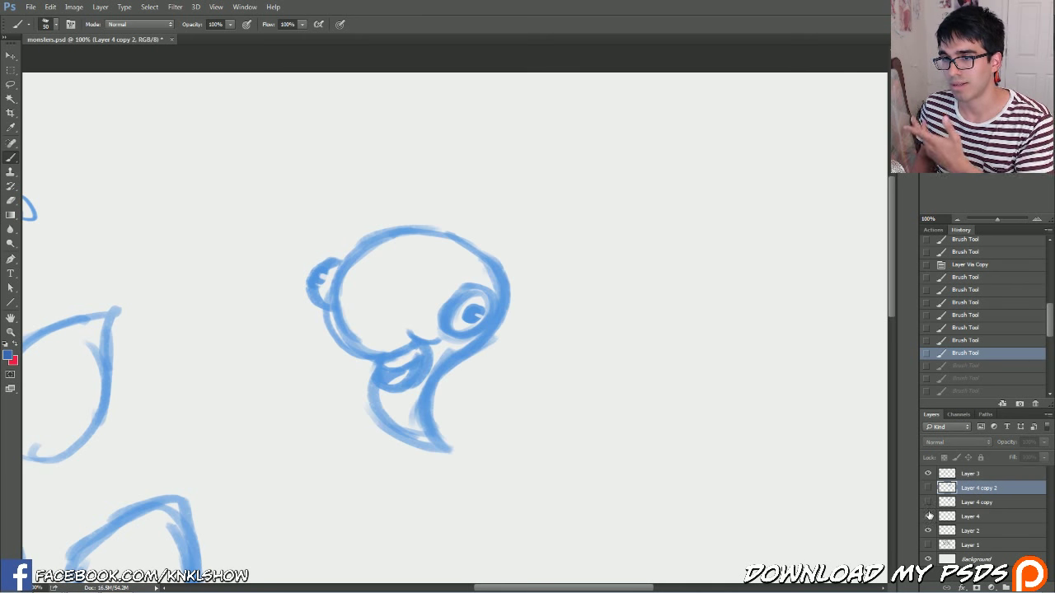
{"action": "left_click", "coordinate": [928, 516]}
{"action": "left_click", "coordinate": [928, 501]}
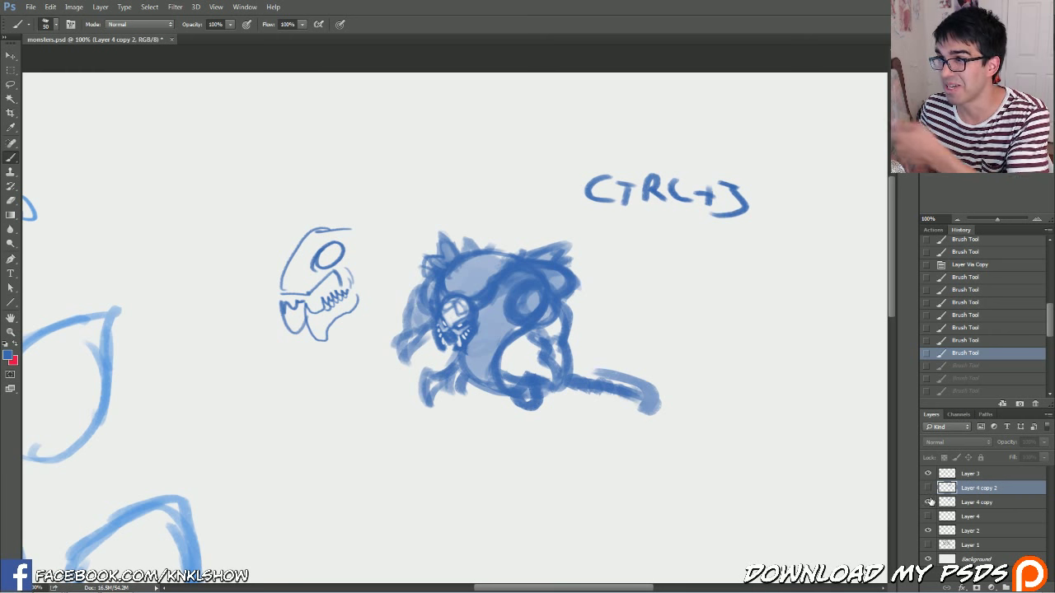
{"action": "left_click", "coordinate": [928, 488]}
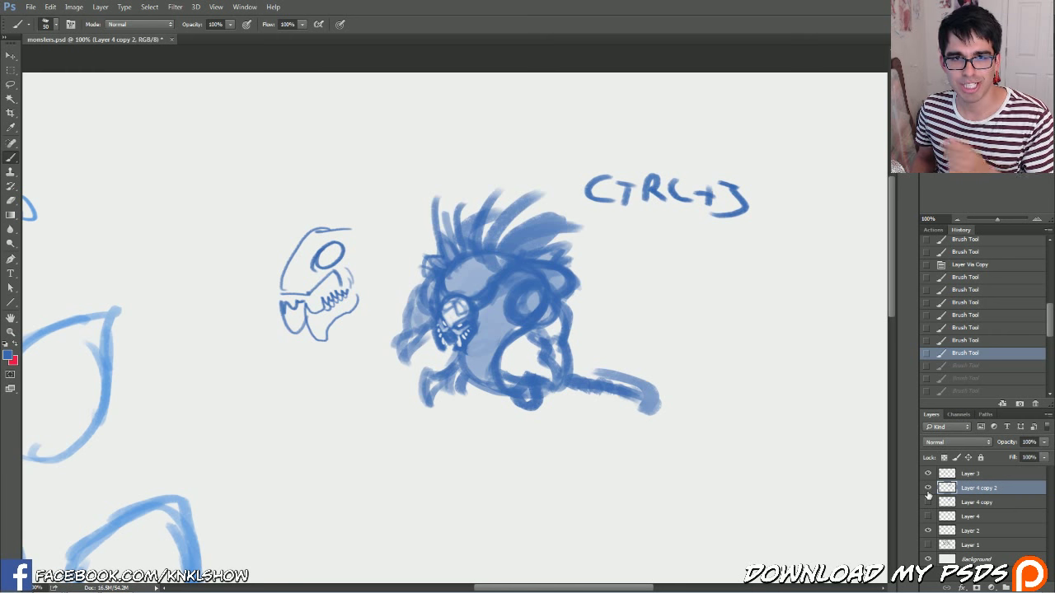
- Bring back the full dark mane from the history while leaving out the thickened tail strokes
{"action": "scroll", "coordinate": [1047, 330], "scroll_direction": "down", "scroll_amount": 3}
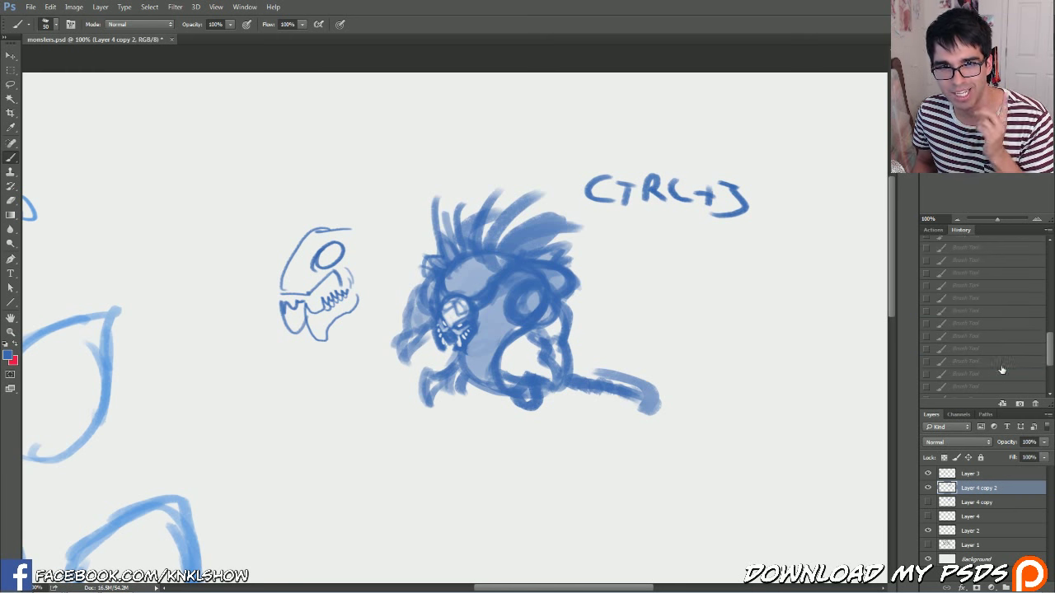
{"action": "left_click", "coordinate": [1019, 367]}
{"action": "left_click_drag", "start_coordinate": [1049, 352], "coordinate": [1049, 364]}
{"action": "left_click", "coordinate": [991, 374]}
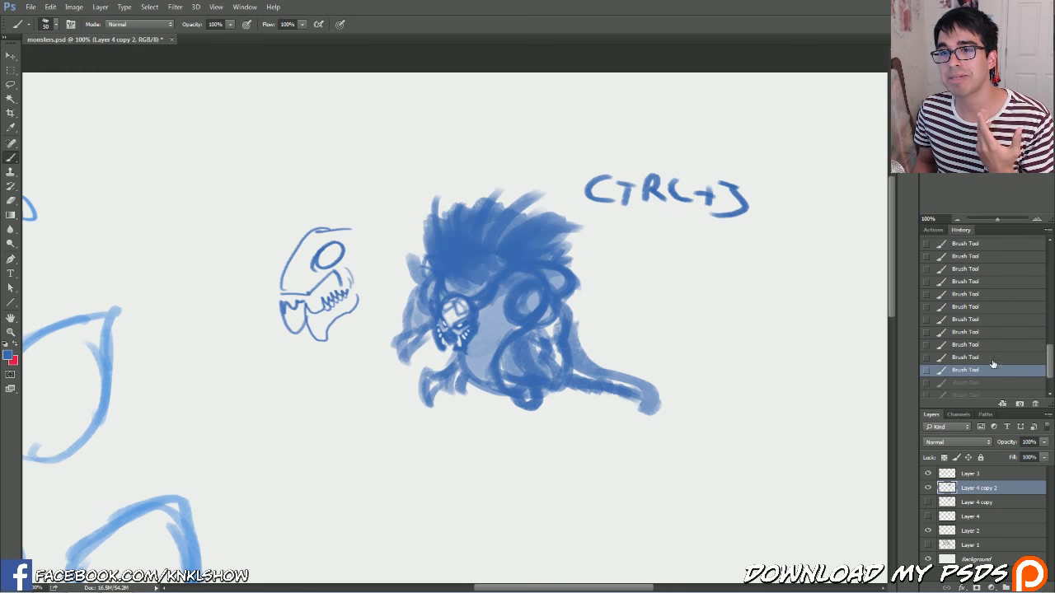
{"action": "left_click", "coordinate": [972, 336]}
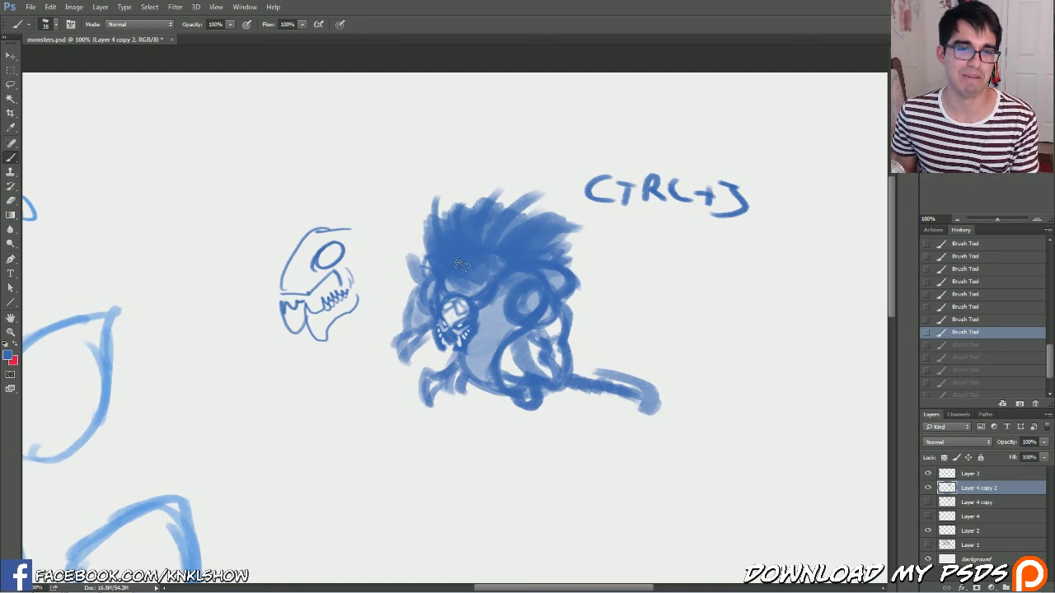
{"action": "key", "text": "ctrl+shift+z"}
{"action": "key", "text": "ctrl+shift+z"}
{"action": "key", "text": "ctrl+shift+z"}
{"action": "key", "text": "ctrl+shift+z"}
{"action": "key", "text": "ctrl+shift+z"}
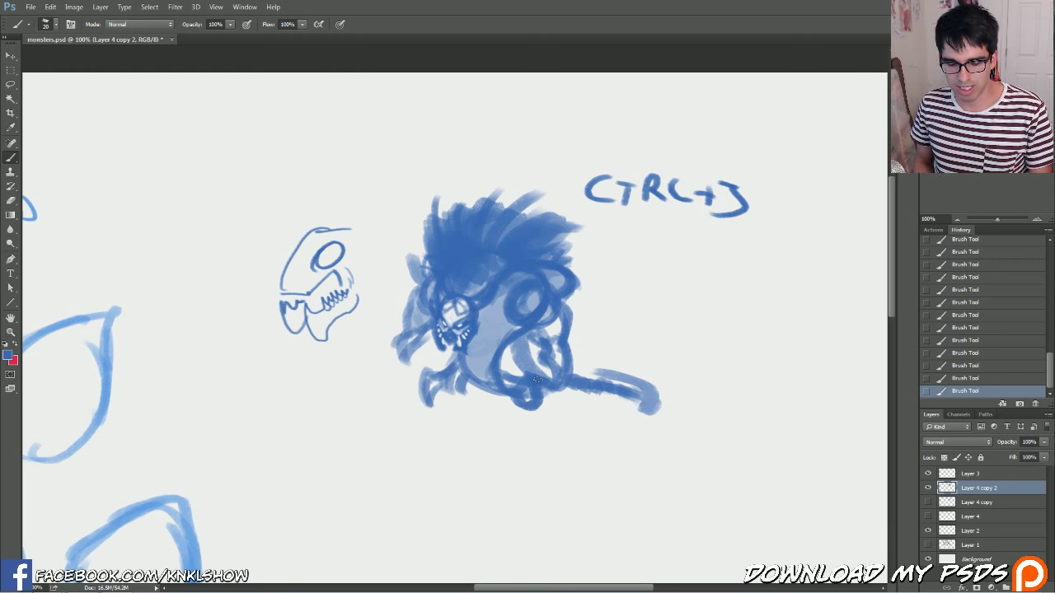
- Erase the creature's lower body, legs and tail and lighten the inside of the large shoulder circle
{"action": "mouse_move", "coordinate": [430, 392]}
{"action": "left_mouse_down"}
{"action": "mouse_move", "coordinate": [467, 384]}
{"action": "mouse_move", "coordinate": [466, 368]}
{"action": "mouse_move", "coordinate": [498, 329]}
{"action": "mouse_move", "coordinate": [491, 354]}
{"action": "mouse_move", "coordinate": [510, 366]}
{"action": "mouse_move", "coordinate": [506, 337]}
{"action": "mouse_move", "coordinate": [511, 404]}
{"action": "mouse_move", "coordinate": [543, 383]}
{"action": "mouse_move", "coordinate": [531, 387]}
{"action": "mouse_move", "coordinate": [546, 403]}
{"action": "mouse_move", "coordinate": [595, 384]}
{"action": "mouse_move", "coordinate": [572, 403]}
{"action": "mouse_move", "coordinate": [611, 385]}
{"action": "mouse_move", "coordinate": [668, 381]}
{"action": "mouse_move", "coordinate": [611, 384]}
{"action": "mouse_move", "coordinate": [603, 359]}
{"action": "mouse_move", "coordinate": [551, 404]}
{"action": "mouse_move", "coordinate": [522, 362]}
{"action": "mouse_move", "coordinate": [517, 406]}
{"action": "left_mouse_up"}
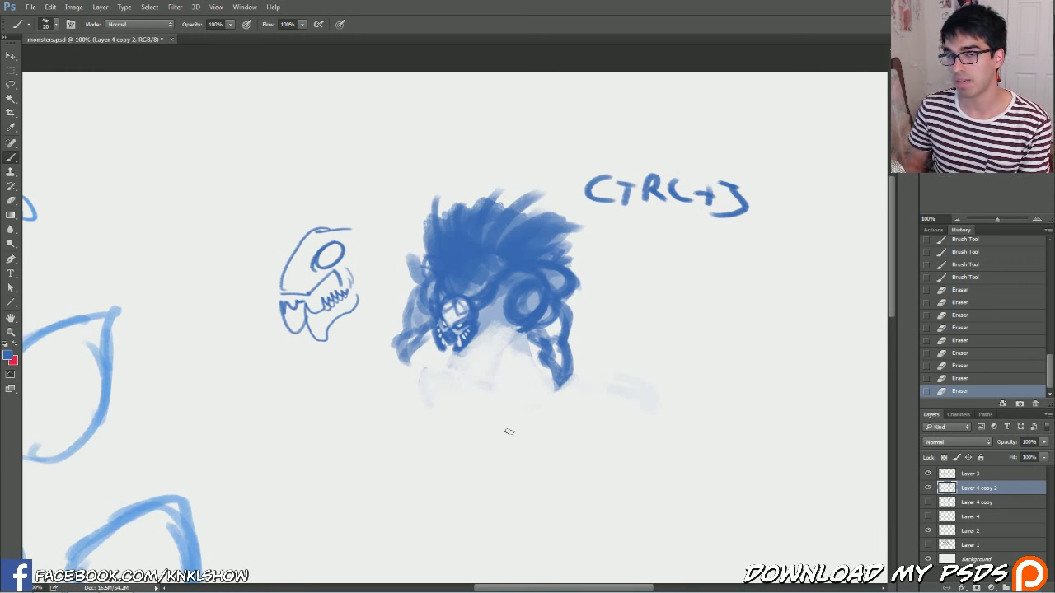
{"action": "mouse_move", "coordinate": [516, 363]}
{"action": "left_mouse_down"}
{"action": "mouse_move", "coordinate": [536, 350]}
{"action": "mouse_move", "coordinate": [569, 363]}
{"action": "mouse_move", "coordinate": [584, 309]}
{"action": "mouse_move", "coordinate": [565, 326]}
{"action": "mouse_move", "coordinate": [527, 307]}
{"action": "mouse_move", "coordinate": [552, 303]}
{"action": "left_mouse_up"}
{"action": "mouse_move", "coordinate": [451, 302]}
{"action": "left_mouse_down"}
{"action": "mouse_move", "coordinate": [406, 320]}
{"action": "mouse_move", "coordinate": [407, 294]}
{"action": "mouse_move", "coordinate": [427, 354]}
{"action": "left_mouse_up"}
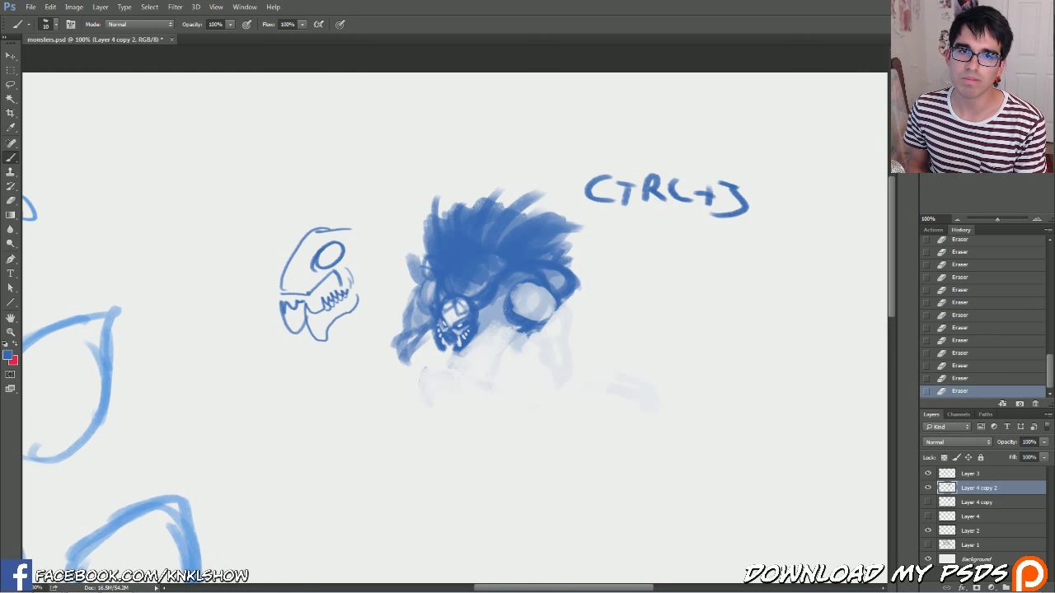
- Repaint soft shading on the near shoulder and beside the head with a smaller brush
{"action": "mouse_move", "coordinate": [504, 317]}
{"action": "left_mouse_down"}
{"action": "mouse_move", "coordinate": [479, 330]}
{"action": "mouse_move", "coordinate": [495, 307]}
{"action": "mouse_move", "coordinate": [480, 306]}
{"action": "mouse_move", "coordinate": [513, 286]}
{"action": "mouse_move", "coordinate": [545, 325]}
{"action": "mouse_move", "coordinate": [546, 289]}
{"action": "mouse_move", "coordinate": [544, 320]}
{"action": "mouse_move", "coordinate": [524, 289]}
{"action": "mouse_move", "coordinate": [546, 320]}
{"action": "mouse_move", "coordinate": [524, 283]}
{"action": "mouse_move", "coordinate": [546, 317]}
{"action": "mouse_move", "coordinate": [516, 297]}
{"action": "mouse_move", "coordinate": [525, 293]}
{"action": "mouse_move", "coordinate": [534, 318]}
{"action": "mouse_move", "coordinate": [507, 303]}
{"action": "left_mouse_up"}
{"action": "key", "text": "bracketleft"}
{"action": "key", "text": "bracketleft"}
{"action": "key", "text": "bracketleft"}
{"action": "mouse_move", "coordinate": [427, 277]}
{"action": "left_mouse_down"}
{"action": "mouse_move", "coordinate": [435, 302]}
{"action": "mouse_move", "coordinate": [413, 305]}
{"action": "left_mouse_up"}
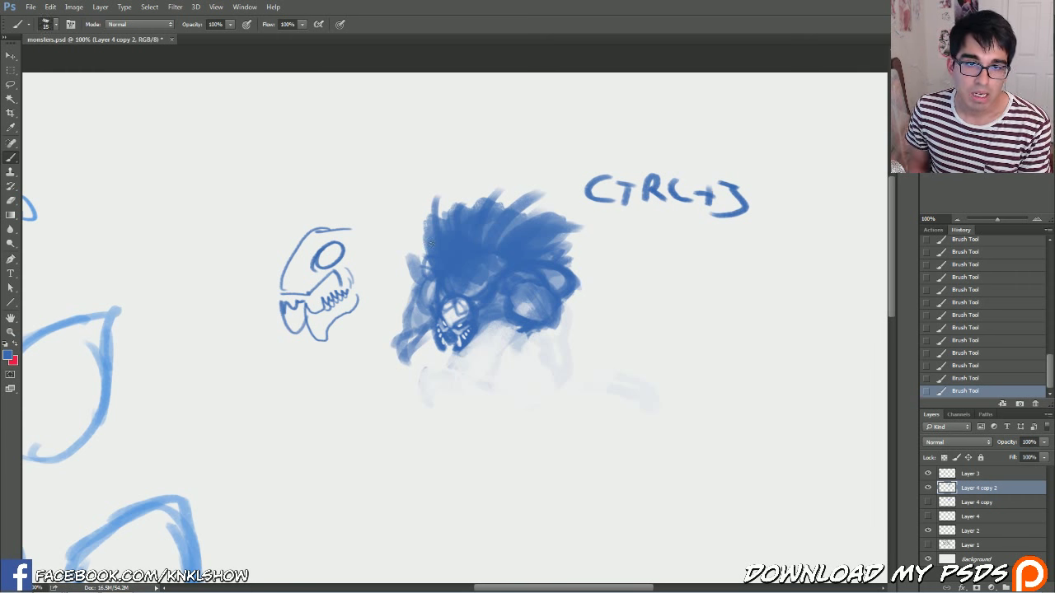
- Paint diagonal strokes down from the head and near shoulder to form a long tapering lower torso
{"action": "mouse_move", "coordinate": [520, 346]}
{"action": "left_mouse_down"}
{"action": "mouse_move", "coordinate": [500, 375]}
{"action": "mouse_move", "coordinate": [538, 335]}
{"action": "mouse_move", "coordinate": [461, 394]}
{"action": "mouse_move", "coordinate": [541, 327]}
{"action": "mouse_move", "coordinate": [468, 393]}
{"action": "mouse_move", "coordinate": [453, 359]}
{"action": "mouse_move", "coordinate": [424, 402]}
{"action": "left_mouse_up"}
{"action": "left_click_drag", "start_coordinate": [453, 354], "coordinate": [426, 402]}
{"action": "left_click_drag", "start_coordinate": [540, 330], "coordinate": [457, 440]}
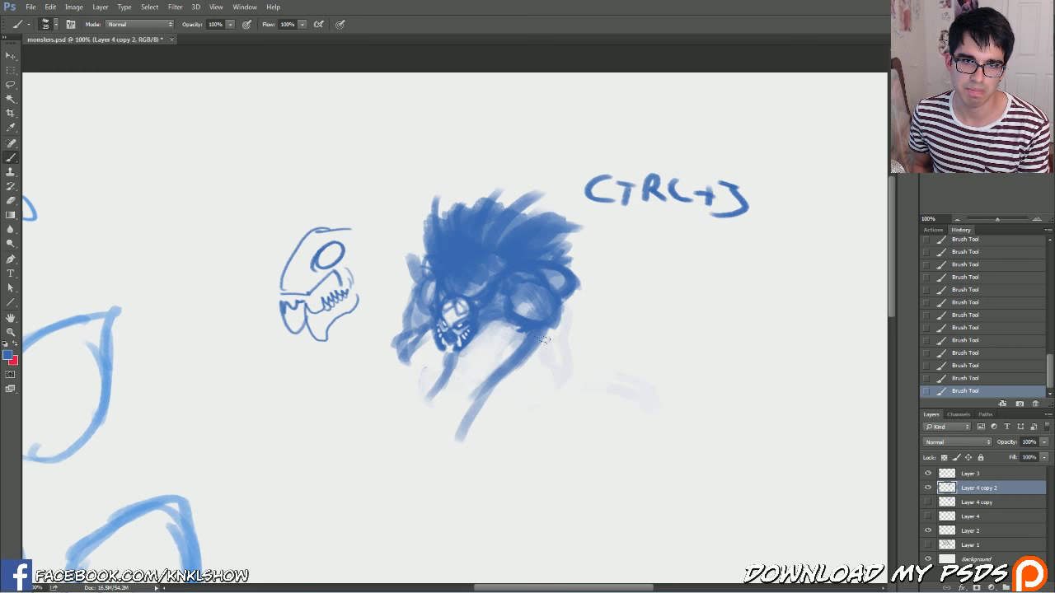
{"action": "left_click_drag", "start_coordinate": [544, 338], "coordinate": [474, 408]}
{"action": "left_click_drag", "start_coordinate": [519, 374], "coordinate": [480, 424]}
- Bend the lower torso into a long snake-like tail stretching out behind the creature
{"action": "mouse_move", "coordinate": [453, 371]}
{"action": "left_mouse_down"}
{"action": "mouse_move", "coordinate": [422, 444]}
{"action": "mouse_move", "coordinate": [408, 445]}
{"action": "left_mouse_up"}
{"action": "mouse_move", "coordinate": [437, 404]}
{"action": "left_mouse_down"}
{"action": "mouse_move", "coordinate": [423, 440]}
{"action": "mouse_move", "coordinate": [436, 464]}
{"action": "mouse_move", "coordinate": [488, 449]}
{"action": "left_mouse_up"}
{"action": "mouse_move", "coordinate": [486, 403]}
{"action": "left_mouse_down"}
{"action": "mouse_move", "coordinate": [506, 449]}
{"action": "mouse_move", "coordinate": [582, 445]}
{"action": "left_mouse_up"}
{"action": "mouse_move", "coordinate": [564, 429]}
{"action": "left_mouse_down"}
{"action": "mouse_move", "coordinate": [631, 438]}
{"action": "mouse_move", "coordinate": [712, 479]}
{"action": "left_mouse_up"}
{"action": "left_click_drag", "start_coordinate": [587, 445], "coordinate": [590, 468]}
{"action": "mouse_move", "coordinate": [590, 468]}
{"action": "left_mouse_down"}
{"action": "mouse_move", "coordinate": [462, 463]}
{"action": "mouse_move", "coordinate": [487, 445]}
{"action": "mouse_move", "coordinate": [484, 453]}
{"action": "mouse_move", "coordinate": [606, 450]}
{"action": "left_mouse_up"}
- Add pointed spikes on the far shoulder and back, plus a tall spike rising from the mane
{"action": "key", "text": "bracketleft"}
{"action": "key", "text": "bracketleft"}
{"action": "key", "text": "bracketleft"}
{"action": "key", "text": "bracketleft"}
{"action": "key", "text": "bracketleft"}
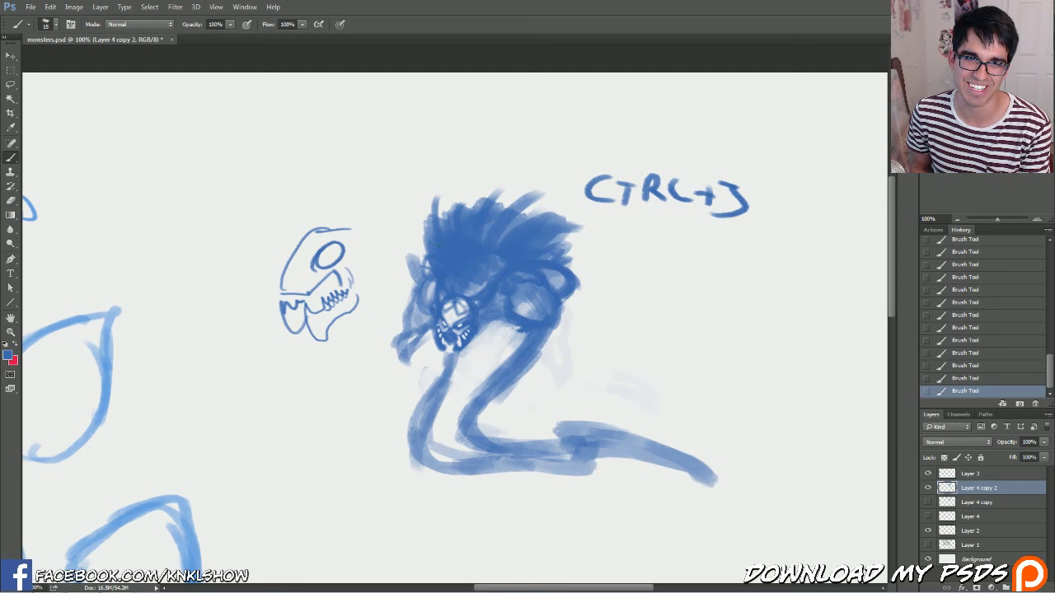
{"action": "left_click_drag", "start_coordinate": [401, 248], "coordinate": [425, 274]}
{"action": "key", "text": "bracketleft"}
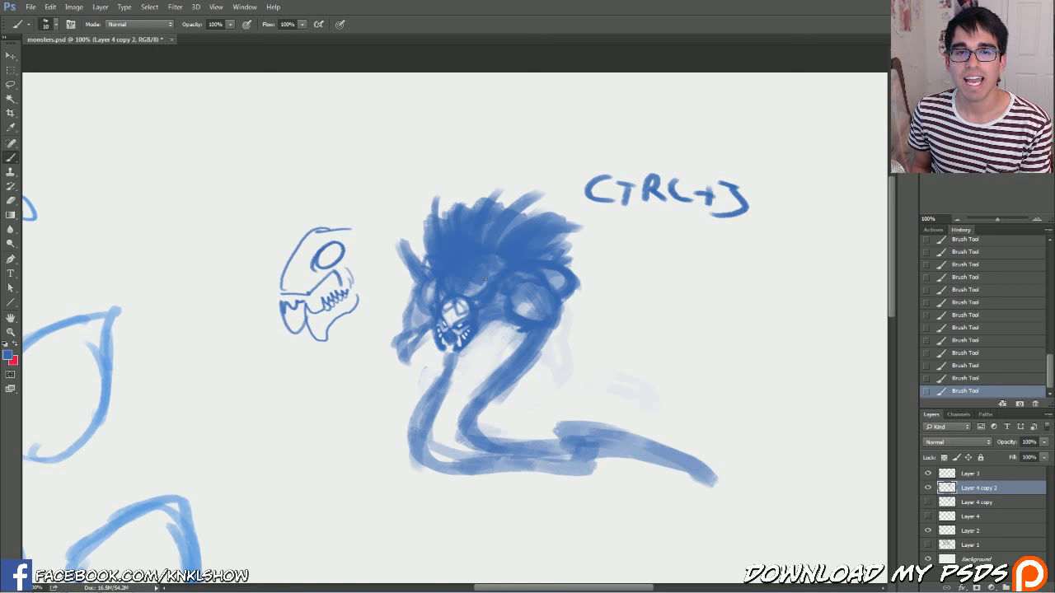
{"action": "left_click_drag", "start_coordinate": [564, 265], "coordinate": [595, 246]}
{"action": "key", "text": "bracketright"}
{"action": "key", "text": "bracketright"}
{"action": "mouse_move", "coordinate": [457, 223]}
{"action": "left_mouse_down"}
{"action": "mouse_move", "coordinate": [488, 169]}
{"action": "mouse_move", "coordinate": [463, 235]}
{"action": "mouse_move", "coordinate": [519, 157]}
{"action": "left_mouse_up"}
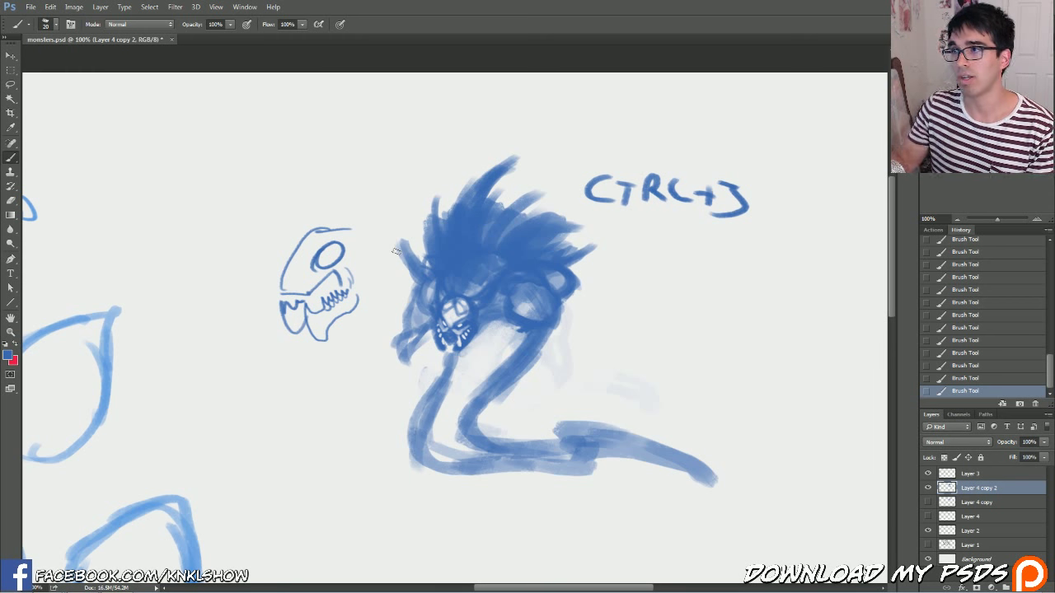
- Erase thin light streaks through the dark mane to suggest strands of hair
{"action": "mouse_move", "coordinate": [465, 295]}
{"action": "left_mouse_down"}
{"action": "mouse_move", "coordinate": [471, 228]}
{"action": "mouse_move", "coordinate": [478, 265]}
{"action": "mouse_move", "coordinate": [500, 228]}
{"action": "left_mouse_up"}
{"action": "left_click_drag", "start_coordinate": [484, 271], "coordinate": [526, 244]}
{"action": "left_click_drag", "start_coordinate": [530, 254], "coordinate": [543, 246]}
{"action": "left_click_drag", "start_coordinate": [486, 275], "coordinate": [537, 260]}
{"action": "left_click_drag", "start_coordinate": [462, 293], "coordinate": [479, 211]}
{"action": "left_click_drag", "start_coordinate": [463, 285], "coordinate": [481, 190]}
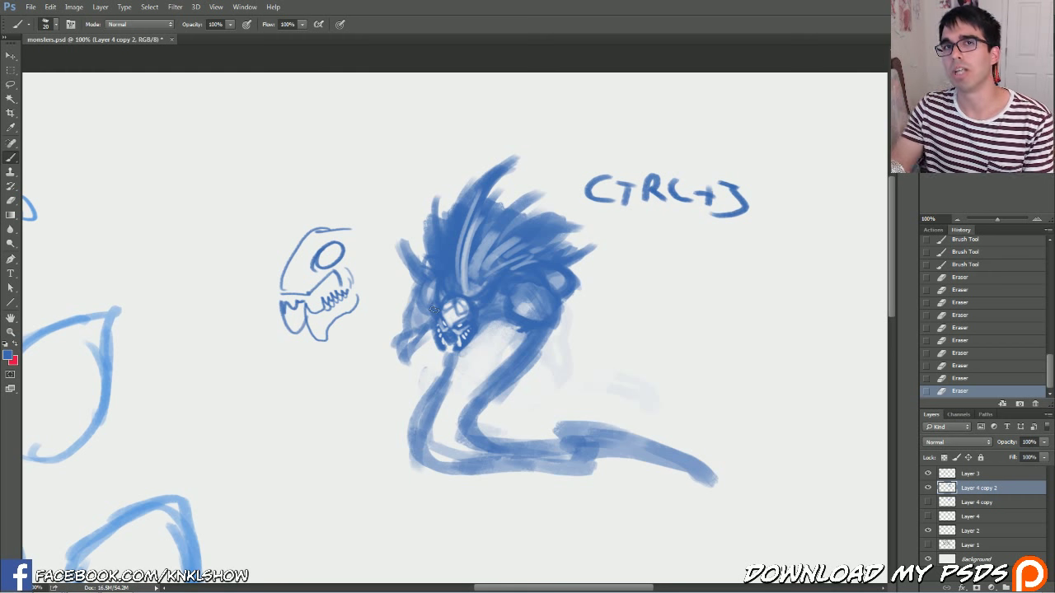
- Paint bands and shading across the chest and upper part of the snake-like torso with a smaller brush
{"action": "key", "text": "bracketleft"}
{"action": "key", "text": "bracketleft"}
{"action": "left_click_drag", "start_coordinate": [520, 331], "coordinate": [510, 346]}
{"action": "mouse_move", "coordinate": [519, 335]}
{"action": "left_mouse_down"}
{"action": "mouse_move", "coordinate": [492, 369]}
{"action": "mouse_move", "coordinate": [466, 356]}
{"action": "left_mouse_up"}
{"action": "mouse_move", "coordinate": [488, 376]}
{"action": "left_mouse_down"}
{"action": "mouse_move", "coordinate": [460, 356]}
{"action": "mouse_move", "coordinate": [473, 366]}
{"action": "left_mouse_up"}
{"action": "mouse_move", "coordinate": [481, 362]}
{"action": "left_mouse_down"}
{"action": "mouse_move", "coordinate": [478, 391]}
{"action": "mouse_move", "coordinate": [450, 398]}
{"action": "mouse_move", "coordinate": [460, 396]}
{"action": "mouse_move", "coordinate": [462, 365]}
{"action": "mouse_move", "coordinate": [442, 407]}
{"action": "left_mouse_up"}
{"action": "left_click_drag", "start_coordinate": [501, 362], "coordinate": [473, 373]}
{"action": "left_click_drag", "start_coordinate": [521, 340], "coordinate": [474, 376]}
{"action": "left_click_drag", "start_coordinate": [506, 359], "coordinate": [456, 379]}
{"action": "left_click_drag", "start_coordinate": [463, 363], "coordinate": [451, 379]}
- Add a spike behind the near shoulder and darken the front edge of the mane
{"action": "mouse_move", "coordinate": [570, 308]}
{"action": "left_mouse_down"}
{"action": "mouse_move", "coordinate": [557, 337]}
{"action": "mouse_move", "coordinate": [565, 328]}
{"action": "left_mouse_up"}
{"action": "left_click_drag", "start_coordinate": [616, 297], "coordinate": [577, 303]}
{"action": "mouse_move", "coordinate": [430, 273]}
{"action": "left_mouse_down"}
{"action": "mouse_move", "coordinate": [437, 194]}
{"action": "mouse_move", "coordinate": [481, 178]}
{"action": "left_mouse_up"}
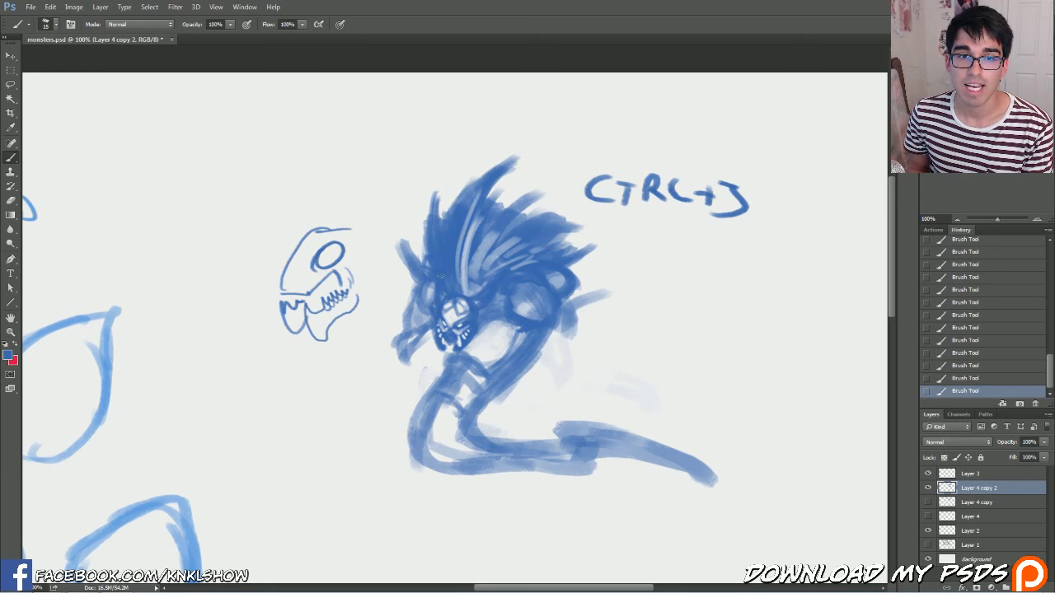
- Darken the area around the creature's face and sketch a curved horn on the far side of its head
{"action": "left_click_drag", "start_coordinate": [484, 330], "coordinate": [516, 302]}
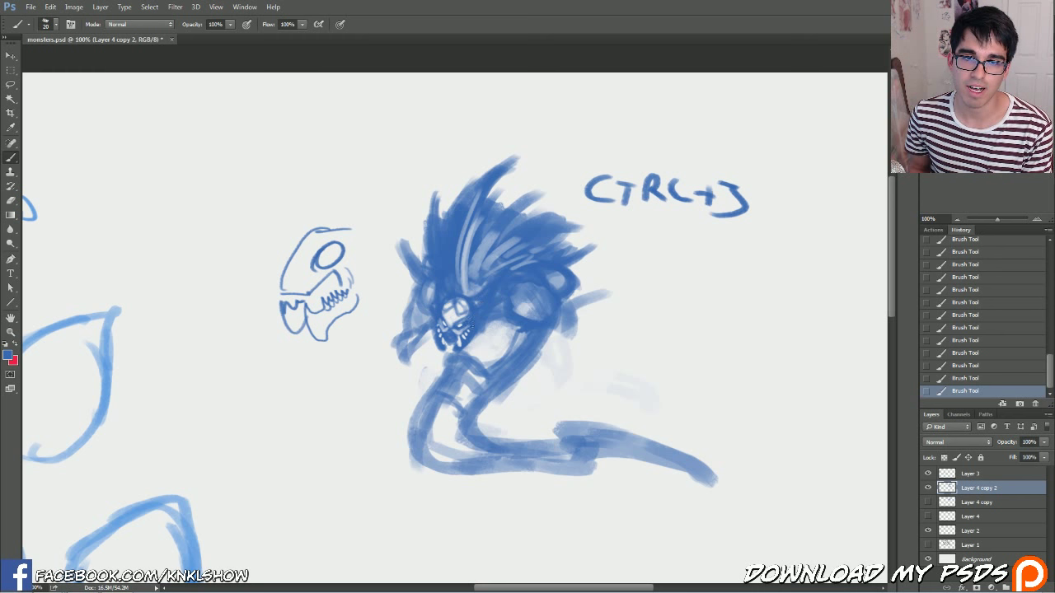
{"action": "left_click_drag", "start_coordinate": [478, 331], "coordinate": [476, 321]}
{"action": "mouse_move", "coordinate": [469, 336]}
{"action": "left_mouse_down"}
{"action": "mouse_move", "coordinate": [478, 306]}
{"action": "mouse_move", "coordinate": [430, 314]}
{"action": "left_mouse_up"}
{"action": "mouse_move", "coordinate": [437, 326]}
{"action": "left_mouse_down"}
{"action": "mouse_move", "coordinate": [480, 313]}
{"action": "mouse_move", "coordinate": [493, 294]}
{"action": "mouse_move", "coordinate": [403, 335]}
{"action": "mouse_move", "coordinate": [458, 296]}
{"action": "mouse_move", "coordinate": [486, 302]}
{"action": "mouse_move", "coordinate": [437, 306]}
{"action": "left_mouse_up"}
{"action": "left_click_drag", "start_coordinate": [439, 307], "coordinate": [390, 275]}
{"action": "key", "text": "bracketleft"}
{"action": "key", "text": "bracketleft"}
{"action": "mouse_move", "coordinate": [416, 285]}
{"action": "left_mouse_down"}
{"action": "mouse_move", "coordinate": [385, 255]}
{"action": "mouse_move", "coordinate": [485, 316]}
{"action": "left_mouse_up"}
{"action": "key", "text": "bracketleft"}
{"action": "key", "text": "bracketleft"}
{"action": "left_click_drag", "start_coordinate": [486, 306], "coordinate": [481, 315]}
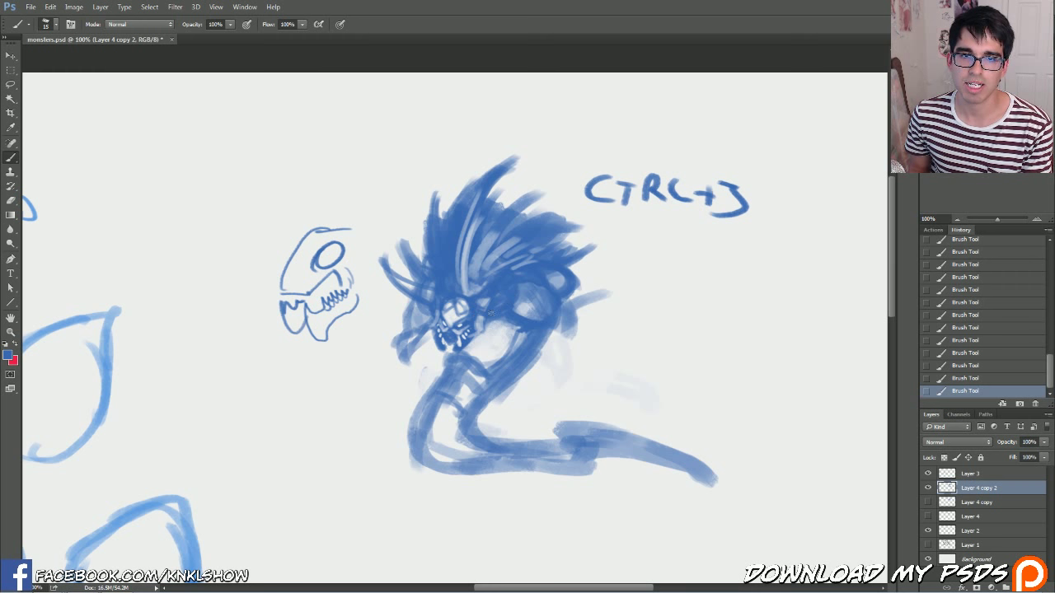
- Shape a second curved horn over the near shoulder and erase both horns to a light fill
{"action": "left_click_drag", "start_coordinate": [472, 308], "coordinate": [511, 291]}
{"action": "mouse_move", "coordinate": [508, 296]}
{"action": "left_mouse_down"}
{"action": "mouse_move", "coordinate": [512, 275]}
{"action": "mouse_move", "coordinate": [491, 303]}
{"action": "left_mouse_up"}
{"action": "mouse_move", "coordinate": [468, 311]}
{"action": "left_mouse_down"}
{"action": "mouse_move", "coordinate": [514, 293]}
{"action": "mouse_move", "coordinate": [513, 269]}
{"action": "left_mouse_up"}
{"action": "left_click_drag", "start_coordinate": [516, 293], "coordinate": [517, 269]}
{"action": "left_click_drag", "start_coordinate": [475, 315], "coordinate": [515, 289]}
{"action": "left_click_drag", "start_coordinate": [425, 298], "coordinate": [404, 280]}
{"action": "mouse_move", "coordinate": [417, 288]}
{"action": "left_mouse_down"}
{"action": "mouse_move", "coordinate": [397, 274]}
{"action": "mouse_move", "coordinate": [399, 283]}
{"action": "left_mouse_up"}
{"action": "key", "text": "e"}
{"action": "left_click_drag", "start_coordinate": [445, 304], "coordinate": [407, 283]}
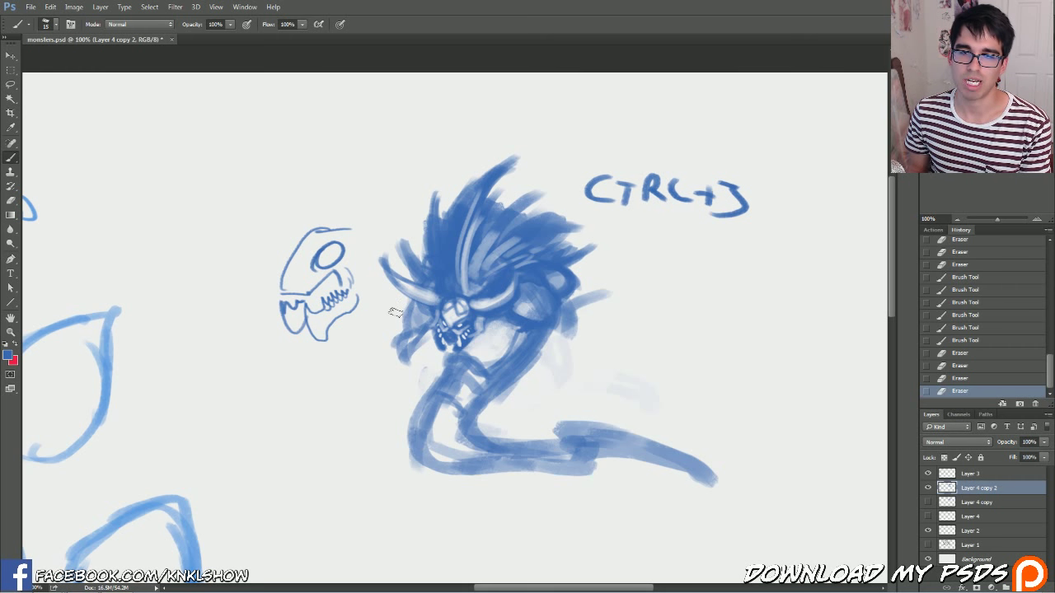
- Sketch a separate enlarged study of the horned skull face in the empty space behind the creature
{"action": "mouse_move", "coordinate": [702, 266]}
{"action": "left_mouse_down"}
{"action": "mouse_move", "coordinate": [728, 318]}
{"action": "mouse_move", "coordinate": [752, 303]}
{"action": "mouse_move", "coordinate": [738, 331]}
{"action": "left_mouse_up"}
{"action": "left_click_drag", "start_coordinate": [746, 303], "coordinate": [743, 367]}
{"action": "mouse_move", "coordinate": [740, 357]}
{"action": "left_mouse_down"}
{"action": "mouse_move", "coordinate": [747, 375]}
{"action": "mouse_move", "coordinate": [751, 323]}
{"action": "mouse_move", "coordinate": [788, 334]}
{"action": "mouse_move", "coordinate": [766, 302]}
{"action": "mouse_move", "coordinate": [796, 293]}
{"action": "mouse_move", "coordinate": [820, 308]}
{"action": "left_mouse_up"}
{"action": "mouse_move", "coordinate": [820, 308]}
{"action": "left_mouse_down"}
{"action": "mouse_move", "coordinate": [857, 313]}
{"action": "mouse_move", "coordinate": [819, 328]}
{"action": "mouse_move", "coordinate": [787, 389]}
{"action": "mouse_move", "coordinate": [772, 367]}
{"action": "mouse_move", "coordinate": [753, 380]}
{"action": "left_mouse_up"}
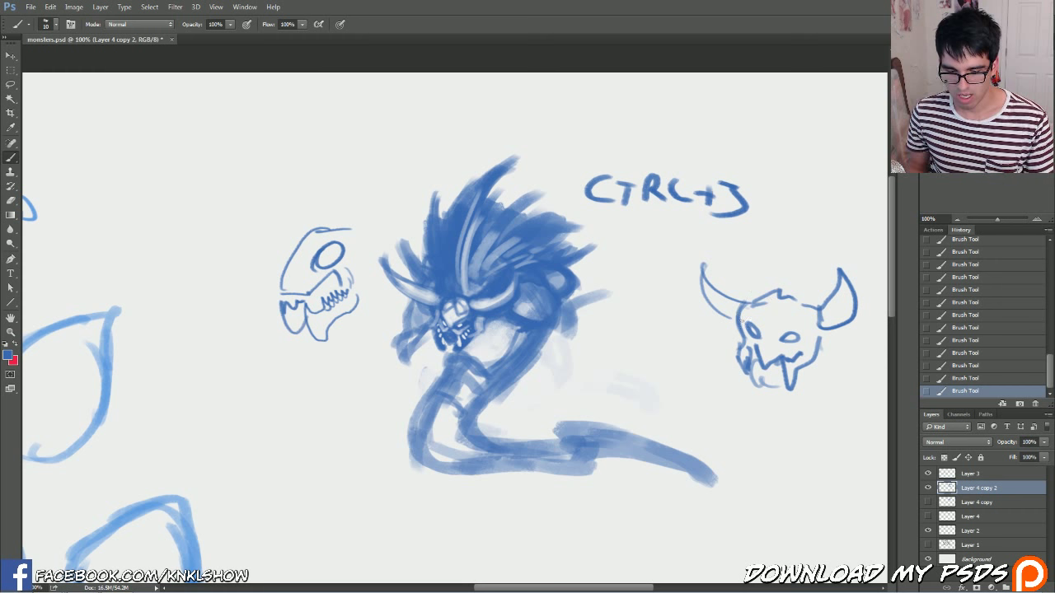
- Fill the face of the horned skull study with a flat blue tone using a much larger brush
{"action": "key", "text": "bracketright"}
{"action": "key", "text": "bracketright"}
{"action": "key", "text": "bracketright"}
{"action": "key", "text": "bracketright"}
{"action": "key", "text": "bracketright"}
{"action": "key", "text": "bracketright"}
{"action": "key", "text": "bracketright"}
{"action": "key", "text": "bracketright"}
{"action": "key", "text": "bracketright"}
{"action": "key", "text": "bracketright"}
{"action": "key", "text": "bracketright"}
{"action": "key", "text": "bracketright"}
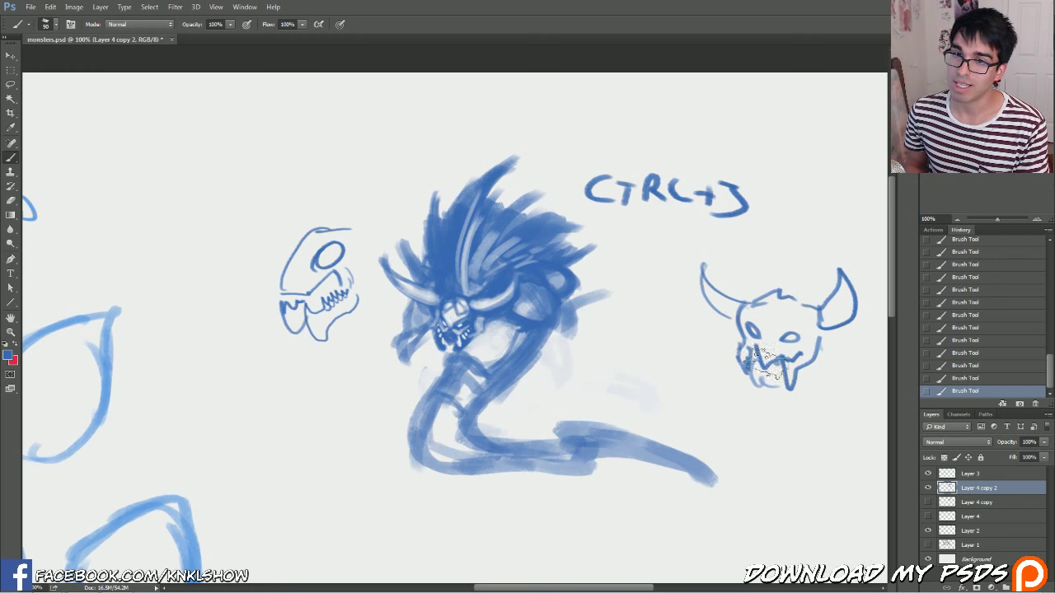
{"action": "mouse_move", "coordinate": [768, 362]}
{"action": "left_mouse_down"}
{"action": "mouse_move", "coordinate": [766, 338]}
{"action": "mouse_move", "coordinate": [793, 346]}
{"action": "mouse_move", "coordinate": [799, 328]}
{"action": "mouse_move", "coordinate": [783, 334]}
{"action": "mouse_move", "coordinate": [803, 317]}
{"action": "left_mouse_up"}
- Fill both horns of the skull study with blue tone using a smaller brush
{"action": "key", "text": "bracketleft"}
{"action": "key", "text": "bracketleft"}
{"action": "key", "text": "bracketleft"}
{"action": "key", "text": "bracketleft"}
{"action": "key", "text": "bracketleft"}
{"action": "left_click_drag", "start_coordinate": [732, 309], "coordinate": [714, 290]}
{"action": "left_click_drag", "start_coordinate": [826, 319], "coordinate": [842, 296]}
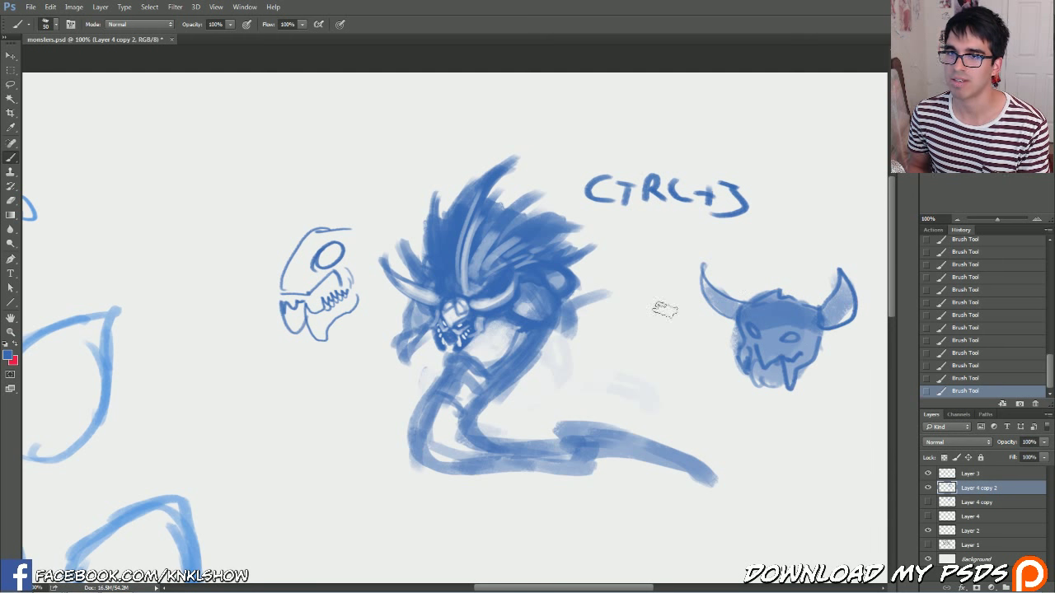
- Erase light eyes and tooth highlights into the shaded skull study
{"action": "key", "text": "e"}
{"action": "left_click_drag", "start_coordinate": [751, 331], "coordinate": [760, 335]}
{"action": "mouse_move", "coordinate": [785, 341]}
{"action": "left_mouse_down"}
{"action": "mouse_move", "coordinate": [794, 337]}
{"action": "mouse_move", "coordinate": [788, 367]}
{"action": "mouse_move", "coordinate": [748, 357]}
{"action": "left_mouse_up"}
{"action": "left_click_drag", "start_coordinate": [749, 348], "coordinate": [749, 357]}
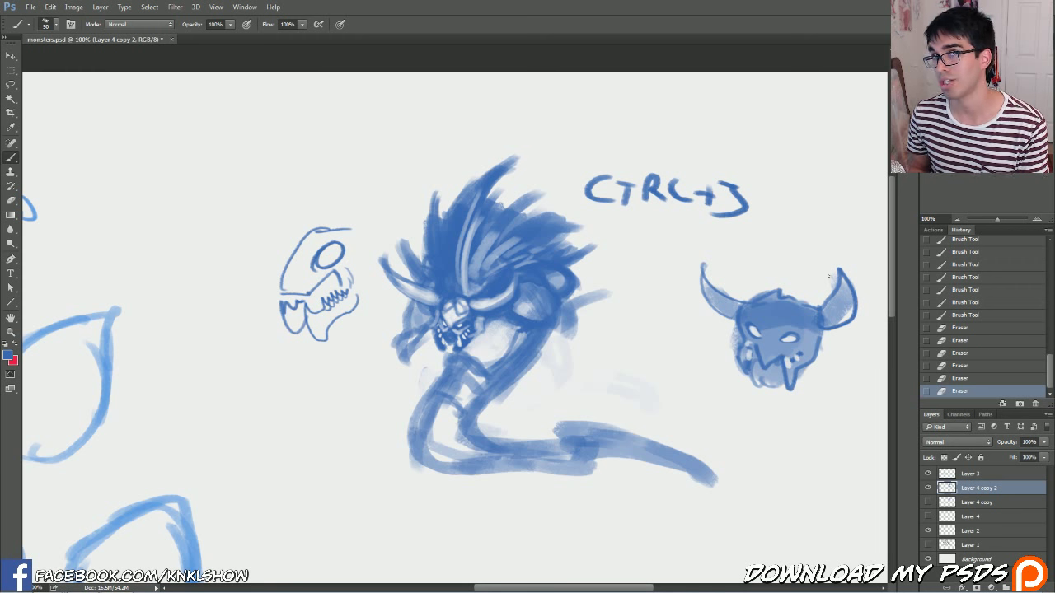
- Darken the creature's forehead and refine the far horn with progressively smaller brushes
{"action": "key", "text": "bracketleft"}
{"action": "left_click_drag", "start_coordinate": [453, 302], "coordinate": [453, 290]}
{"action": "mouse_move", "coordinate": [444, 296]}
{"action": "left_mouse_down"}
{"action": "mouse_move", "coordinate": [458, 290]}
{"action": "mouse_move", "coordinate": [387, 257]}
{"action": "left_mouse_up"}
{"action": "key", "text": "bracketleft"}
{"action": "mouse_move", "coordinate": [389, 259]}
{"action": "left_mouse_down"}
{"action": "mouse_move", "coordinate": [419, 300]}
{"action": "mouse_move", "coordinate": [455, 315]}
{"action": "left_mouse_up"}
{"action": "key", "text": "bracketleft"}
{"action": "mouse_move", "coordinate": [455, 315]}
{"action": "left_mouse_down"}
{"action": "mouse_move", "coordinate": [462, 298]}
{"action": "mouse_move", "coordinate": [452, 307]}
{"action": "left_mouse_up"}
{"action": "key", "text": "["}
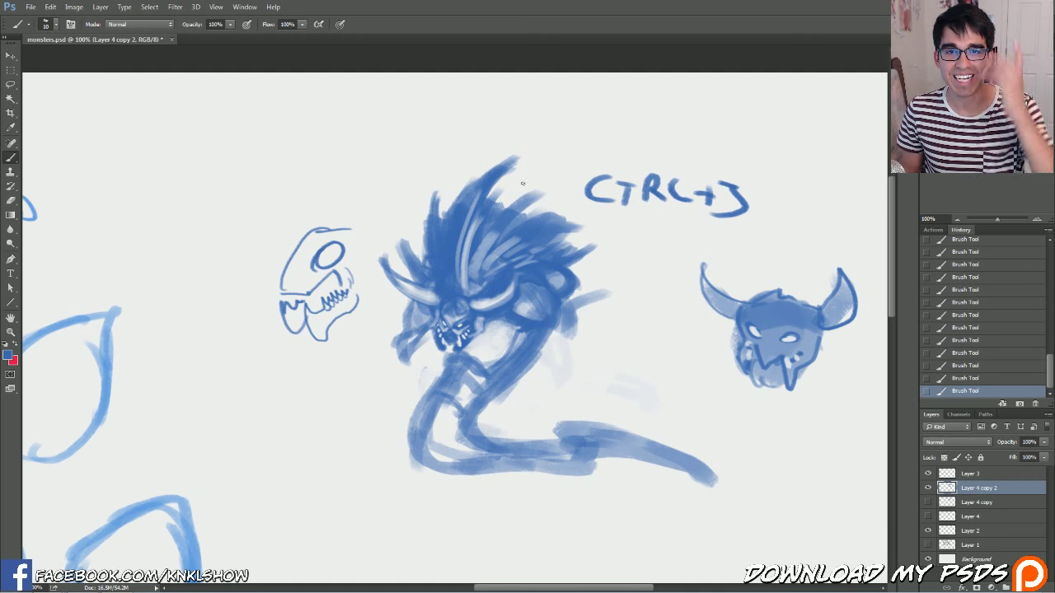
- Paint a large curved spike rising from the creature's back behind the near shoulder
{"action": "mouse_move", "coordinate": [595, 259]}
{"action": "left_mouse_down"}
{"action": "mouse_move", "coordinate": [570, 274]}
{"action": "mouse_move", "coordinate": [623, 231]}
{"action": "left_mouse_up"}
{"action": "key", "text": "bracketleft"}
{"action": "mouse_move", "coordinate": [613, 241]}
{"action": "left_mouse_down"}
{"action": "mouse_move", "coordinate": [569, 272]}
{"action": "mouse_move", "coordinate": [577, 296]}
{"action": "left_mouse_up"}
- Paint two arms ending in large hooked claws on either side of the torso
{"action": "mouse_move", "coordinate": [544, 334]}
{"action": "left_mouse_down"}
{"action": "mouse_move", "coordinate": [575, 327]}
{"action": "mouse_move", "coordinate": [588, 355]}
{"action": "mouse_move", "coordinate": [552, 342]}
{"action": "mouse_move", "coordinate": [546, 369]}
{"action": "mouse_move", "coordinate": [580, 349]}
{"action": "mouse_move", "coordinate": [524, 398]}
{"action": "mouse_move", "coordinate": [534, 425]}
{"action": "mouse_move", "coordinate": [573, 381]}
{"action": "mouse_move", "coordinate": [602, 418]}
{"action": "mouse_move", "coordinate": [568, 363]}
{"action": "left_mouse_up"}
{"action": "mouse_move", "coordinate": [428, 329]}
{"action": "left_mouse_down"}
{"action": "mouse_move", "coordinate": [363, 371]}
{"action": "mouse_move", "coordinate": [348, 349]}
{"action": "mouse_move", "coordinate": [331, 387]}
{"action": "mouse_move", "coordinate": [381, 363]}
{"action": "mouse_move", "coordinate": [397, 395]}
{"action": "mouse_move", "coordinate": [419, 294]}
{"action": "left_mouse_up"}
{"action": "mouse_move", "coordinate": [549, 303]}
{"action": "left_mouse_down"}
{"action": "mouse_move", "coordinate": [563, 323]}
{"action": "mouse_move", "coordinate": [559, 277]}
{"action": "mouse_move", "coordinate": [562, 333]}
{"action": "left_mouse_up"}
{"action": "left_click_drag", "start_coordinate": [454, 344], "coordinate": [434, 394]}
{"action": "left_click_drag", "start_coordinate": [451, 354], "coordinate": [420, 398]}
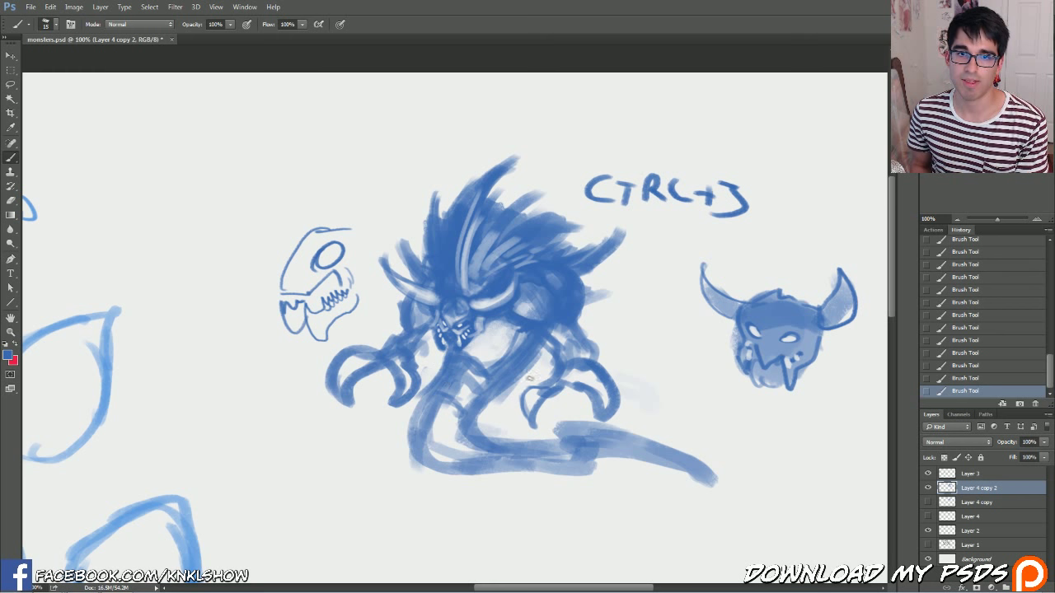
- Define the contour of the lower torso and clean the gap between it and the near clawed arm
{"action": "key", "text": "["}
{"action": "left_click_drag", "start_coordinate": [544, 350], "coordinate": [512, 387]}
{"action": "mouse_move", "coordinate": [549, 345]}
{"action": "left_mouse_down"}
{"action": "mouse_move", "coordinate": [491, 400]}
{"action": "mouse_move", "coordinate": [497, 443]}
{"action": "left_mouse_up"}
{"action": "mouse_move", "coordinate": [492, 400]}
{"action": "left_mouse_down"}
{"action": "mouse_move", "coordinate": [551, 424]}
{"action": "mouse_move", "coordinate": [580, 419]}
{"action": "left_mouse_up"}
- Erase a light highlight along the near shoulder and upper arm and touch up the elbow's shading
{"action": "left_click_drag", "start_coordinate": [573, 306], "coordinate": [566, 321]}
{"action": "mouse_move", "coordinate": [569, 299]}
{"action": "left_mouse_down"}
{"action": "mouse_move", "coordinate": [551, 280]}
{"action": "mouse_move", "coordinate": [557, 314]}
{"action": "mouse_move", "coordinate": [572, 311]}
{"action": "left_mouse_up"}
{"action": "key", "text": "e"}
{"action": "mouse_move", "coordinate": [534, 269]}
{"action": "left_mouse_down"}
{"action": "mouse_move", "coordinate": [575, 313]}
{"action": "mouse_move", "coordinate": [559, 293]}
{"action": "mouse_move", "coordinate": [581, 341]}
{"action": "left_mouse_up"}
{"action": "key", "text": "b"}
{"action": "mouse_move", "coordinate": [567, 328]}
{"action": "left_mouse_down"}
{"action": "mouse_move", "coordinate": [551, 341]}
{"action": "mouse_move", "coordinate": [552, 361]}
{"action": "mouse_move", "coordinate": [552, 336]}
{"action": "mouse_move", "coordinate": [578, 346]}
{"action": "left_mouse_up"}
- Paint a large curved blade projecting from the near forearm and trace its contour in red
{"action": "key", "text": "e"}
{"action": "key", "text": "]"}
{"action": "mouse_move", "coordinate": [590, 343]}
{"action": "left_mouse_down"}
{"action": "mouse_move", "coordinate": [600, 358]}
{"action": "mouse_move", "coordinate": [605, 339]}
{"action": "mouse_move", "coordinate": [610, 367]}
{"action": "left_mouse_up"}
{"action": "mouse_move", "coordinate": [601, 367]}
{"action": "left_mouse_down"}
{"action": "mouse_move", "coordinate": [633, 341]}
{"action": "mouse_move", "coordinate": [641, 317]}
{"action": "left_mouse_up"}
{"action": "left_click_drag", "start_coordinate": [585, 340], "coordinate": [631, 322]}
{"action": "mouse_move", "coordinate": [632, 300]}
{"action": "left_mouse_down"}
{"action": "mouse_move", "coordinate": [610, 353]}
{"action": "mouse_move", "coordinate": [617, 386]}
{"action": "left_mouse_up"}
{"action": "key", "text": "["}
{"action": "mouse_move", "coordinate": [608, 363]}
{"action": "left_mouse_down"}
{"action": "mouse_move", "coordinate": [616, 387]}
{"action": "mouse_move", "coordinate": [647, 303]}
{"action": "mouse_move", "coordinate": [621, 341]}
{"action": "mouse_move", "coordinate": [594, 340]}
{"action": "left_mouse_up"}
{"action": "key", "text": "]"}
{"action": "key", "text": "]"}
{"action": "key", "text": "]"}
{"action": "left_click_drag", "start_coordinate": [618, 341], "coordinate": [602, 358]}
{"action": "mouse_move", "coordinate": [646, 304]}
{"action": "left_mouse_down"}
{"action": "mouse_move", "coordinate": [626, 352]}
{"action": "mouse_move", "coordinate": [577, 362]}
{"action": "left_mouse_up"}
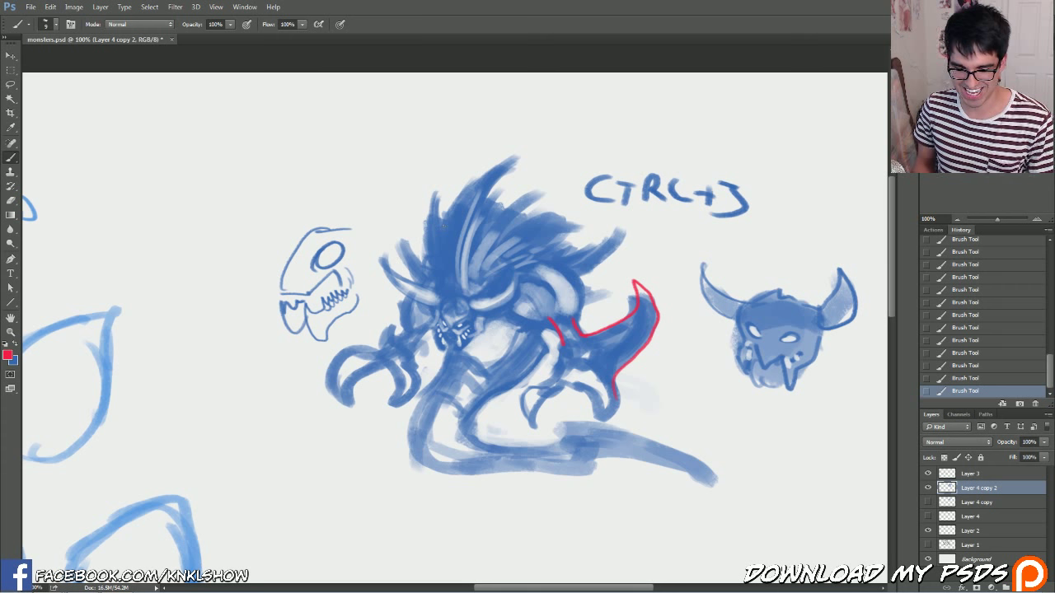
- Remove the red contour around the forearm blade and erase leftover tone between the lower torso and near arm
{"action": "left_click", "coordinate": [978, 315]}
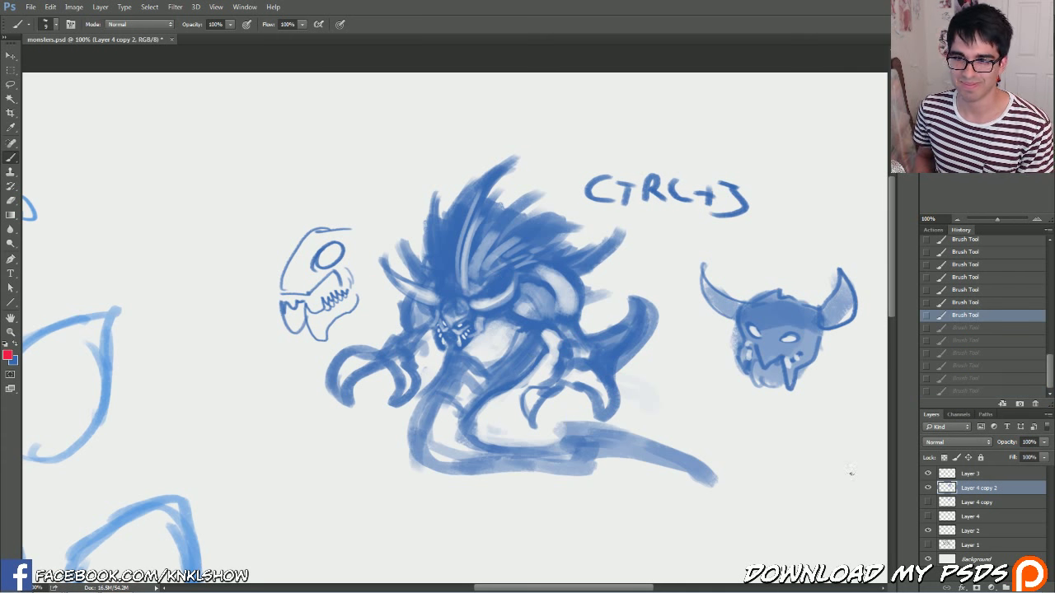
{"action": "left_click_drag", "start_coordinate": [544, 354], "coordinate": [479, 417]}
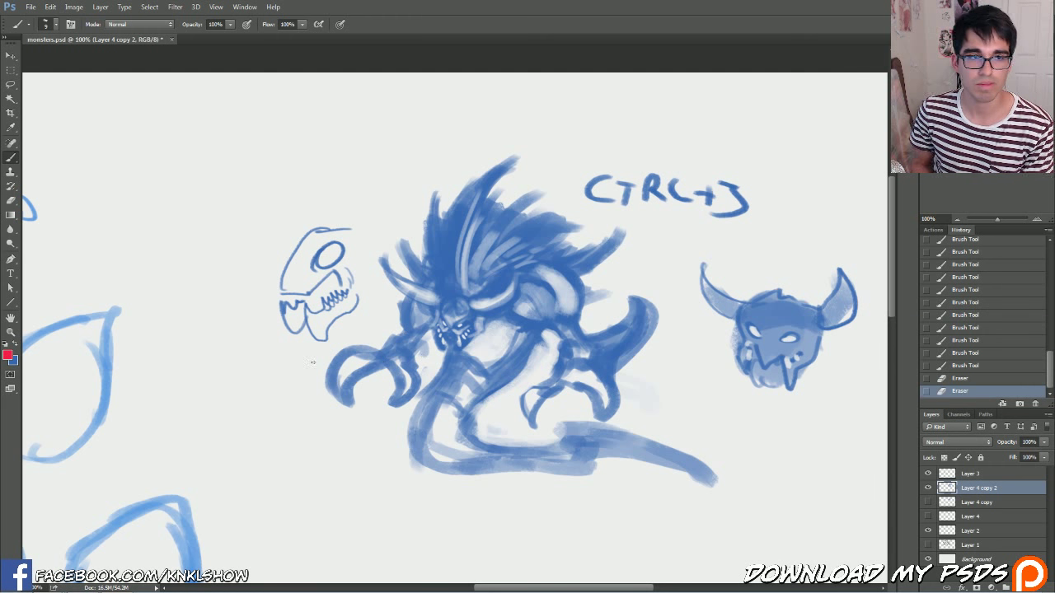
- Fill the snake body and long tail with solid blue and clean the inner edge of the tail's bend
{"action": "key", "text": "]"}
{"action": "left_click_drag", "start_coordinate": [468, 416], "coordinate": [541, 355]}
{"action": "mouse_move", "coordinate": [519, 374]}
{"action": "left_mouse_down"}
{"action": "mouse_move", "coordinate": [545, 331]}
{"action": "mouse_move", "coordinate": [539, 355]}
{"action": "left_mouse_up"}
{"action": "key", "text": "bracketright"}
{"action": "mouse_move", "coordinate": [451, 420]}
{"action": "left_mouse_down"}
{"action": "mouse_move", "coordinate": [450, 462]}
{"action": "mouse_move", "coordinate": [569, 458]}
{"action": "mouse_move", "coordinate": [590, 432]}
{"action": "mouse_move", "coordinate": [710, 480]}
{"action": "left_mouse_up"}
{"action": "key", "text": "bracketright"}
{"action": "left_click_drag", "start_coordinate": [534, 451], "coordinate": [458, 449]}
{"action": "mouse_move", "coordinate": [458, 403]}
{"action": "left_mouse_down"}
{"action": "mouse_move", "coordinate": [453, 447]}
{"action": "mouse_move", "coordinate": [431, 451]}
{"action": "mouse_move", "coordinate": [463, 459]}
{"action": "left_mouse_up"}
{"action": "mouse_move", "coordinate": [438, 440]}
{"action": "left_mouse_down"}
{"action": "mouse_move", "coordinate": [450, 458]}
{"action": "mouse_move", "coordinate": [576, 422]}
{"action": "mouse_move", "coordinate": [651, 437]}
{"action": "mouse_move", "coordinate": [716, 487]}
{"action": "mouse_move", "coordinate": [547, 471]}
{"action": "mouse_move", "coordinate": [494, 478]}
{"action": "left_mouse_up"}
{"action": "key", "text": "e"}
{"action": "key", "text": "bracketleft"}
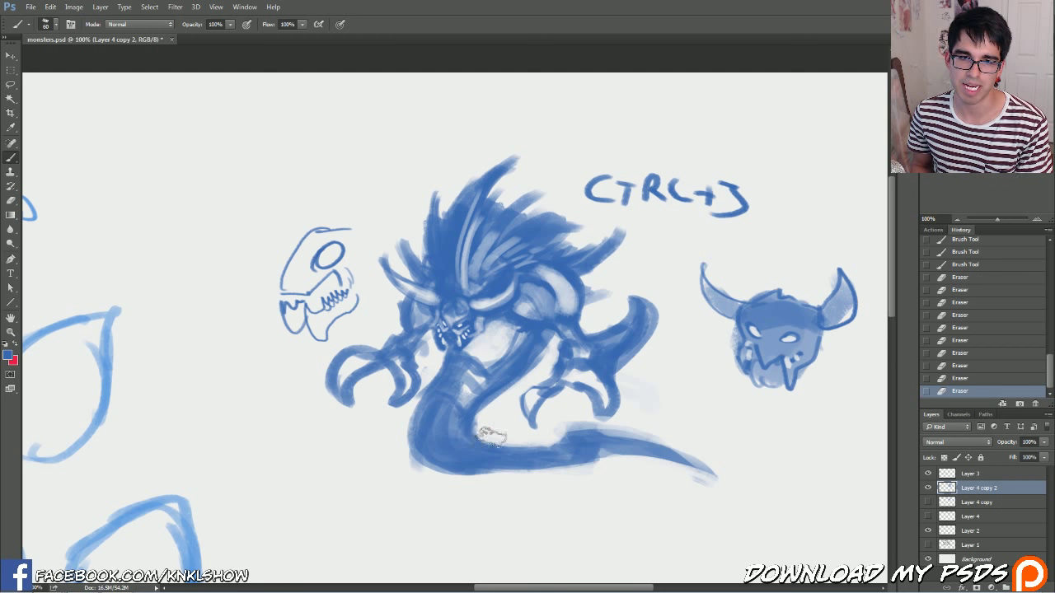
{"action": "mouse_move", "coordinate": [487, 436]}
{"action": "left_mouse_down"}
{"action": "mouse_move", "coordinate": [502, 466]}
{"action": "mouse_move", "coordinate": [492, 477]}
{"action": "mouse_move", "coordinate": [511, 481]}
{"action": "mouse_move", "coordinate": [523, 464]}
{"action": "mouse_move", "coordinate": [550, 463]}
{"action": "mouse_move", "coordinate": [576, 442]}
{"action": "left_mouse_up"}
- Paint rounded segment bands around the base and length of the tail, erase light highlights into them, and darken the gap beside the large band
{"action": "left_click_drag", "start_coordinate": [404, 432], "coordinate": [381, 472]}
{"action": "left_click_drag", "start_coordinate": [416, 428], "coordinate": [387, 473]}
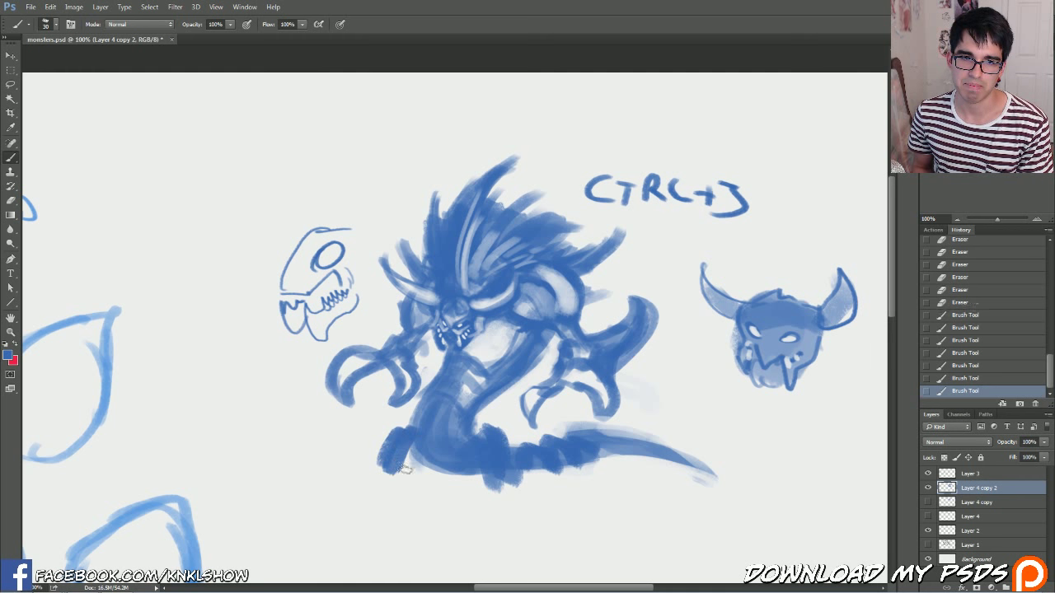
{"action": "left_click_drag", "start_coordinate": [614, 459], "coordinate": [641, 463]}
{"action": "left_click_drag", "start_coordinate": [636, 458], "coordinate": [589, 468]}
{"action": "mouse_move", "coordinate": [474, 449]}
{"action": "left_mouse_down"}
{"action": "mouse_move", "coordinate": [495, 466]}
{"action": "mouse_move", "coordinate": [523, 463]}
{"action": "mouse_move", "coordinate": [497, 471]}
{"action": "mouse_move", "coordinate": [534, 449]}
{"action": "mouse_move", "coordinate": [581, 466]}
{"action": "mouse_move", "coordinate": [611, 463]}
{"action": "left_mouse_up"}
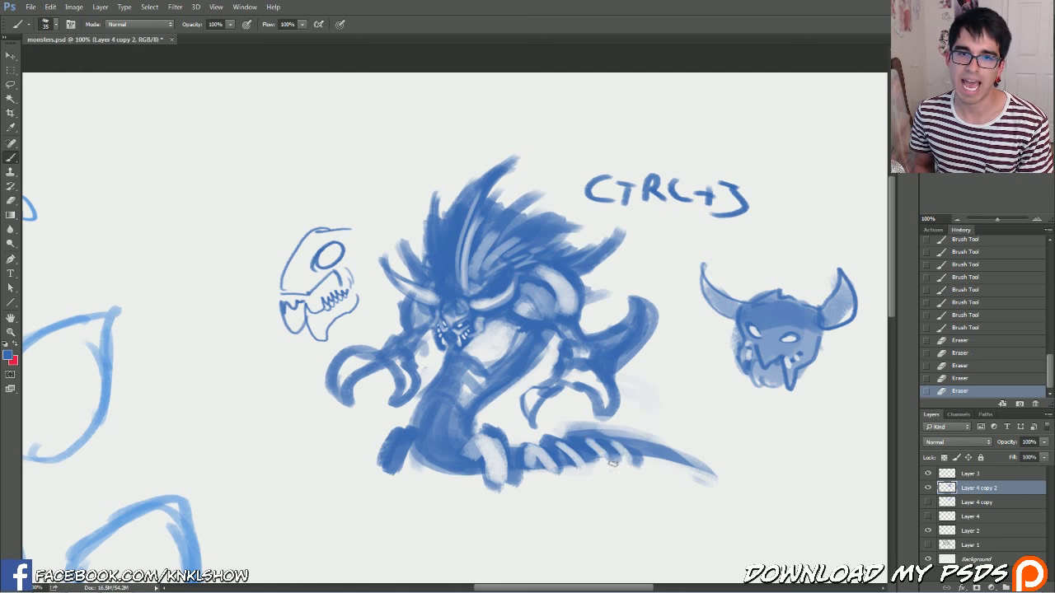
{"action": "left_click_drag", "start_coordinate": [405, 440], "coordinate": [389, 470]}
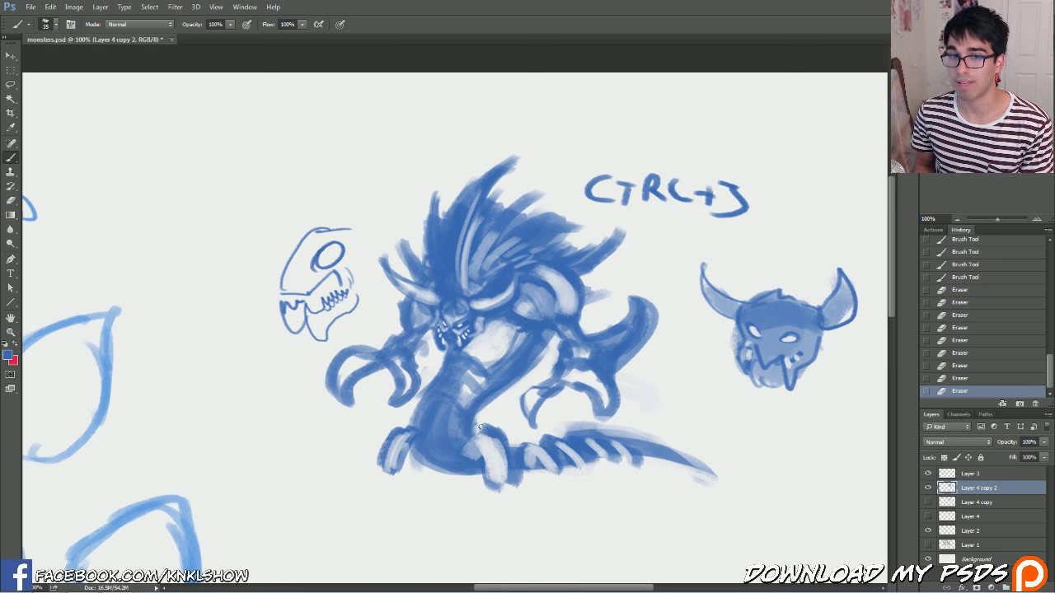
{"action": "key", "text": "b"}
{"action": "left_click_drag", "start_coordinate": [485, 465], "coordinate": [478, 445]}
{"action": "left_click_drag", "start_coordinate": [487, 454], "coordinate": [473, 430]}
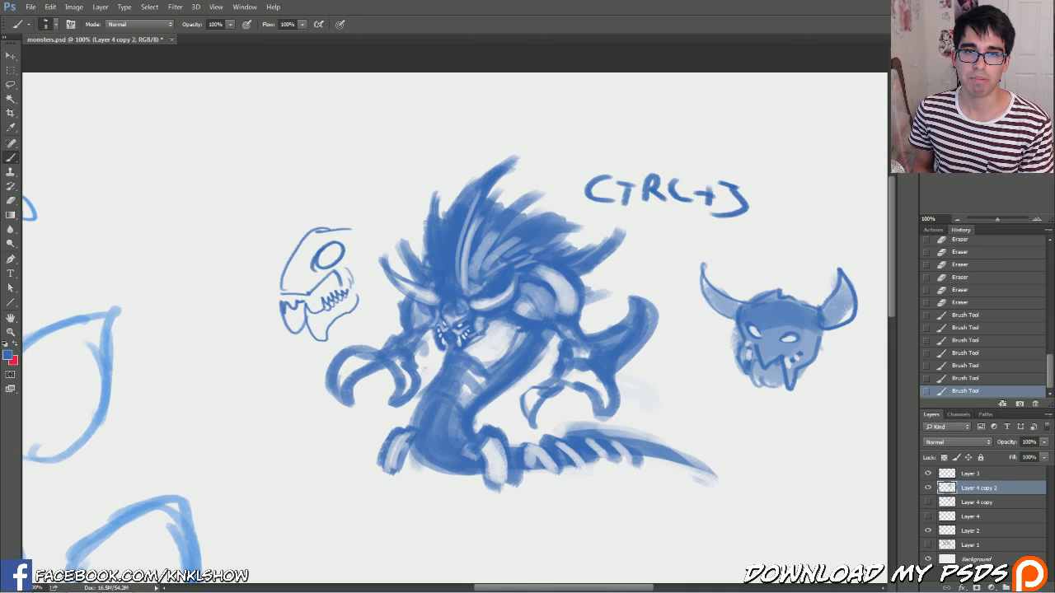
- Extend the mane with taller, broader blue spikes along the top and back of the creature
{"action": "mouse_move", "coordinate": [426, 245]}
{"action": "left_mouse_down"}
{"action": "mouse_move", "coordinate": [429, 199]}
{"action": "mouse_move", "coordinate": [492, 162]}
{"action": "left_mouse_up"}
{"action": "key", "text": "bracketright"}
{"action": "key", "text": "bracketright"}
{"action": "left_click_drag", "start_coordinate": [446, 211], "coordinate": [529, 147]}
{"action": "mouse_move", "coordinate": [527, 147]}
{"action": "left_mouse_down"}
{"action": "mouse_move", "coordinate": [499, 201]}
{"action": "mouse_move", "coordinate": [511, 156]}
{"action": "mouse_move", "coordinate": [489, 222]}
{"action": "mouse_move", "coordinate": [576, 186]}
{"action": "left_mouse_up"}
{"action": "left_click_drag", "start_coordinate": [511, 216], "coordinate": [583, 196]}
{"action": "mouse_move", "coordinate": [504, 246]}
{"action": "left_mouse_down"}
{"action": "mouse_move", "coordinate": [547, 200]}
{"action": "mouse_move", "coordinate": [563, 224]}
{"action": "mouse_move", "coordinate": [537, 249]}
{"action": "left_mouse_up"}
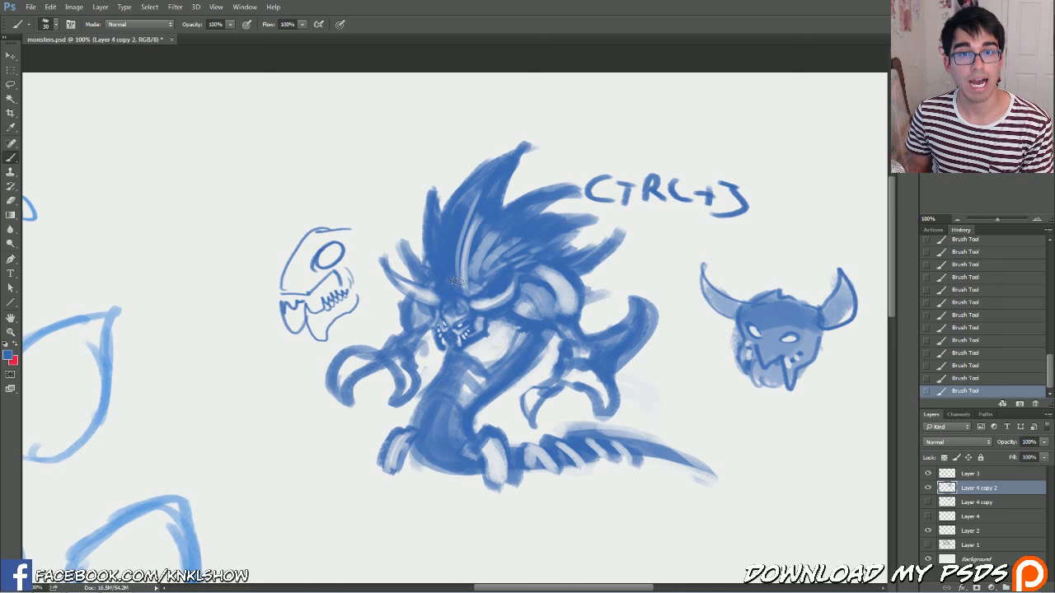
- Erase light hair-like streaks through the mane, fanning outward from above the head
{"action": "key", "text": "e"}
{"action": "left_click_drag", "start_coordinate": [449, 272], "coordinate": [470, 185]}
{"action": "left_click_drag", "start_coordinate": [527, 206], "coordinate": [478, 280]}
{"action": "left_click_drag", "start_coordinate": [561, 231], "coordinate": [498, 268]}
{"action": "mouse_move", "coordinate": [437, 276]}
{"action": "left_mouse_down"}
{"action": "mouse_move", "coordinate": [480, 177]}
{"action": "mouse_move", "coordinate": [564, 139]}
{"action": "mouse_move", "coordinate": [531, 214]}
{"action": "mouse_move", "coordinate": [434, 232]}
{"action": "mouse_move", "coordinate": [435, 284]}
{"action": "mouse_move", "coordinate": [494, 210]}
{"action": "mouse_move", "coordinate": [485, 263]}
{"action": "mouse_move", "coordinate": [526, 217]}
{"action": "left_mouse_up"}
{"action": "left_click", "coordinate": [971, 351]}
{"action": "mouse_move", "coordinate": [450, 247]}
{"action": "left_mouse_down"}
{"action": "mouse_move", "coordinate": [484, 246]}
{"action": "mouse_move", "coordinate": [498, 257]}
{"action": "mouse_move", "coordinate": [478, 285]}
{"action": "left_mouse_up"}
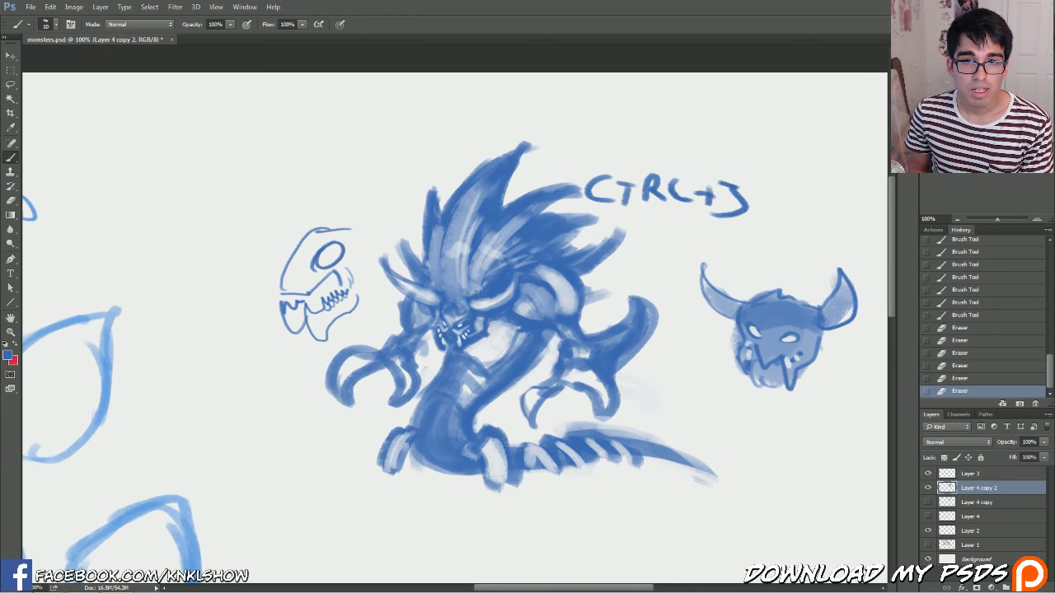
- Paint small dark strokes along the forehead to separate the face from the lightened mane
{"action": "key", "text": "["}
{"action": "left_click_drag", "start_coordinate": [479, 290], "coordinate": [473, 300]}
{"action": "left_click_drag", "start_coordinate": [473, 292], "coordinate": [469, 301]}
{"action": "left_click_drag", "start_coordinate": [467, 292], "coordinate": [464, 302]}
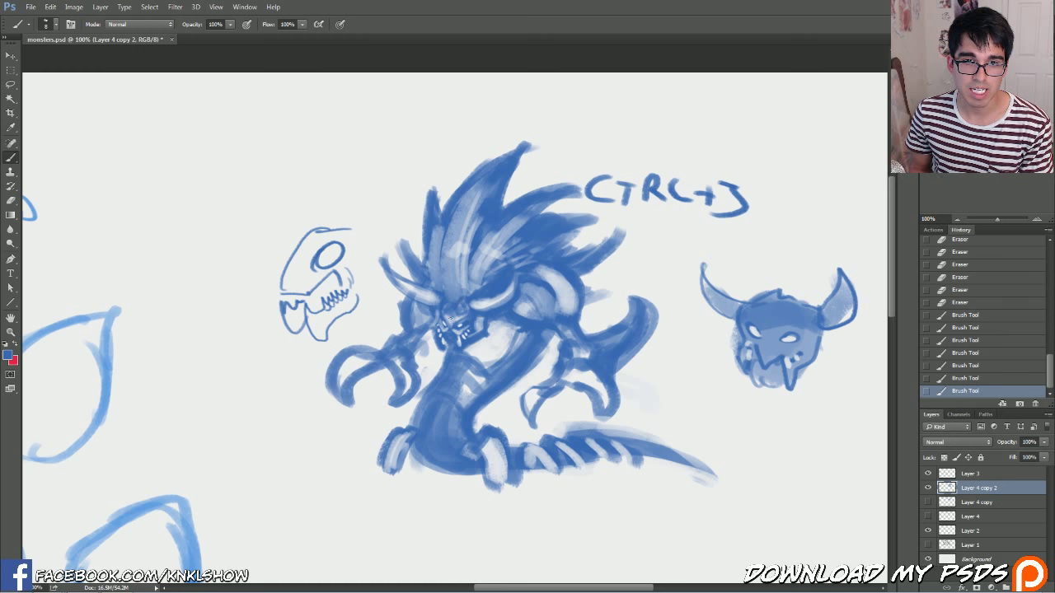
{"action": "left_click_drag", "start_coordinate": [475, 285], "coordinate": [468, 297]}
- Darken strands at the root of the mane and add thin spikes behind the far horn
{"action": "key", "text": "]"}
{"action": "key", "text": "]"}
{"action": "left_click_drag", "start_coordinate": [477, 256], "coordinate": [469, 293]}
{"action": "left_click_drag", "start_coordinate": [439, 258], "coordinate": [438, 288]}
{"action": "left_click_drag", "start_coordinate": [444, 230], "coordinate": [438, 290]}
{"action": "key", "text": "["}
{"action": "left_click_drag", "start_coordinate": [407, 243], "coordinate": [417, 282]}
{"action": "mouse_move", "coordinate": [405, 229]}
{"action": "left_mouse_down"}
{"action": "mouse_move", "coordinate": [426, 265]}
{"action": "mouse_move", "coordinate": [410, 257]}
{"action": "left_mouse_up"}
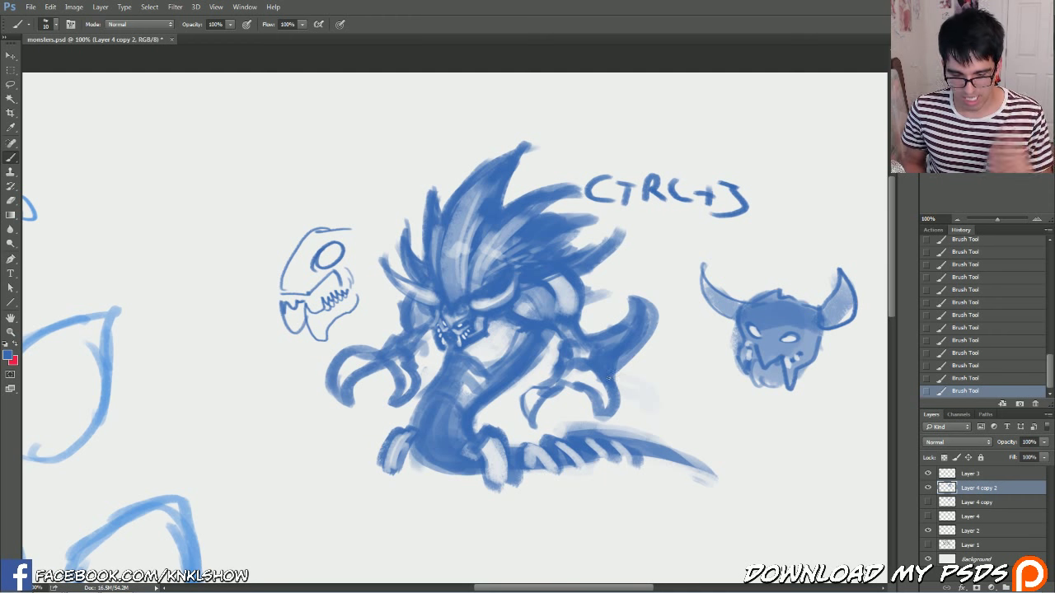
- Fill the interiors of both clawed hands with a blue mid-tone
{"action": "key", "text": "bracketright"}
{"action": "key", "text": "bracketright"}
{"action": "key", "text": "bracketright"}
{"action": "key", "text": "bracketright"}
{"action": "key", "text": "bracketright"}
{"action": "mouse_move", "coordinate": [346, 387]}
{"action": "left_mouse_down"}
{"action": "mouse_move", "coordinate": [371, 355]}
{"action": "mouse_move", "coordinate": [396, 399]}
{"action": "left_mouse_up"}
{"action": "mouse_move", "coordinate": [579, 372]}
{"action": "left_mouse_down"}
{"action": "mouse_move", "coordinate": [607, 403]}
{"action": "mouse_move", "coordinate": [579, 351]}
{"action": "left_mouse_up"}
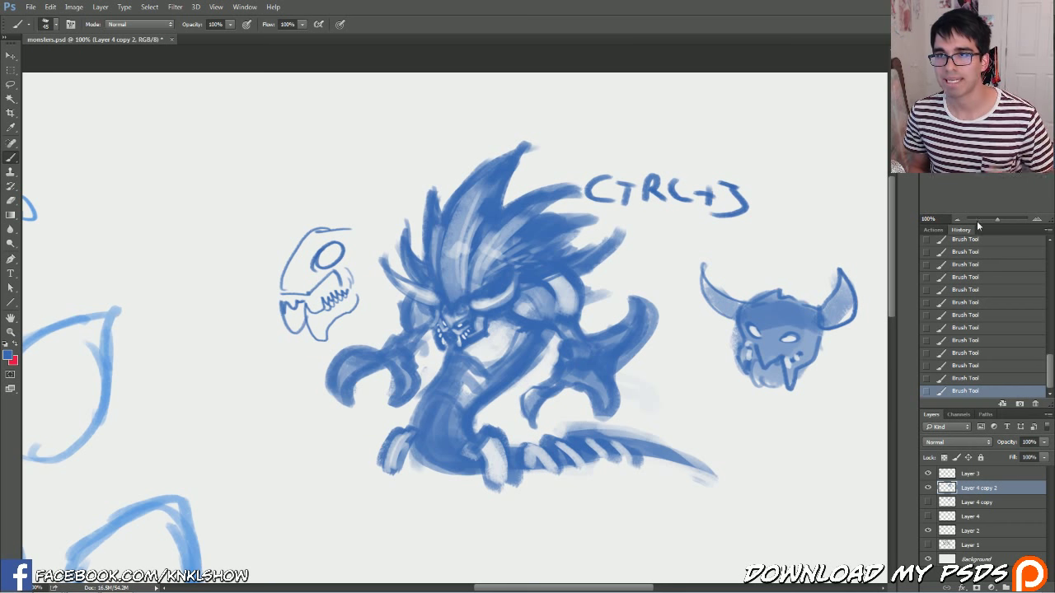
- Lasso the creature with its skull, mask and lettering sketches, cut and paste the group, and move it closer to the proportion chart
{"action": "left_click", "coordinate": [958, 220]}
{"action": "key", "text": "l"}
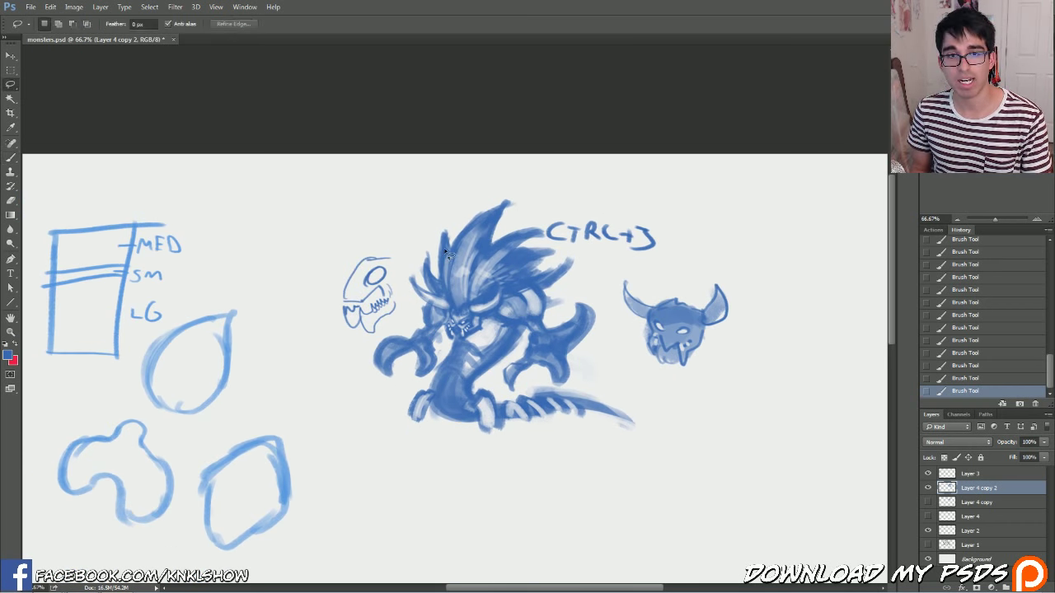
{"action": "mouse_move", "coordinate": [401, 297]}
{"action": "left_mouse_down"}
{"action": "mouse_move", "coordinate": [495, 193]}
{"action": "mouse_move", "coordinate": [688, 201]}
{"action": "mouse_move", "coordinate": [742, 247]}
{"action": "mouse_move", "coordinate": [389, 447]}
{"action": "mouse_move", "coordinate": [375, 235]}
{"action": "mouse_move", "coordinate": [405, 280]}
{"action": "mouse_move", "coordinate": [396, 288]}
{"action": "left_mouse_up"}
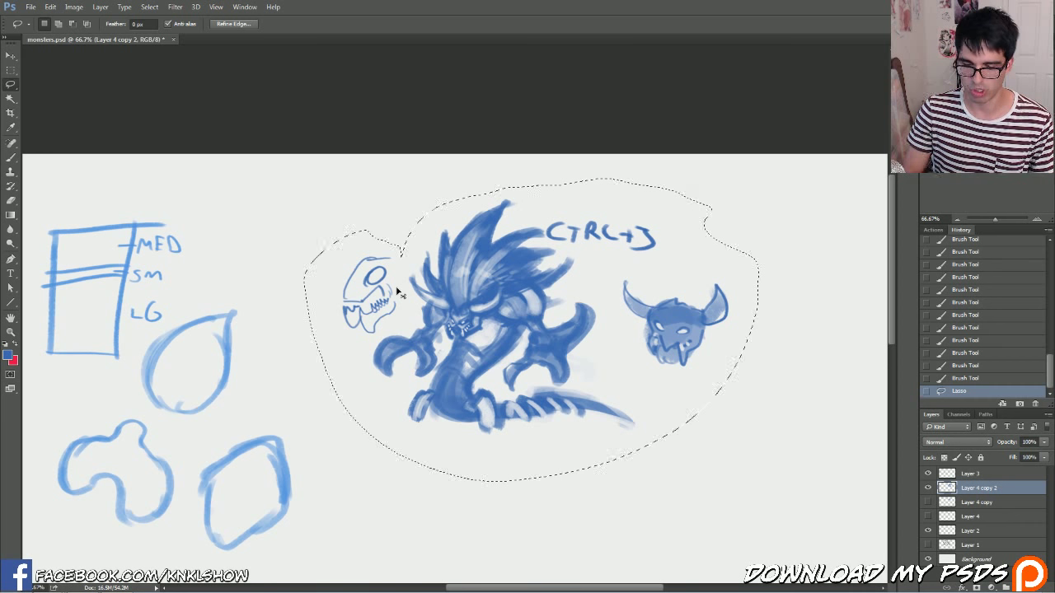
{"action": "key", "text": "Delete"}
{"action": "key", "text": "ctrl+v"}
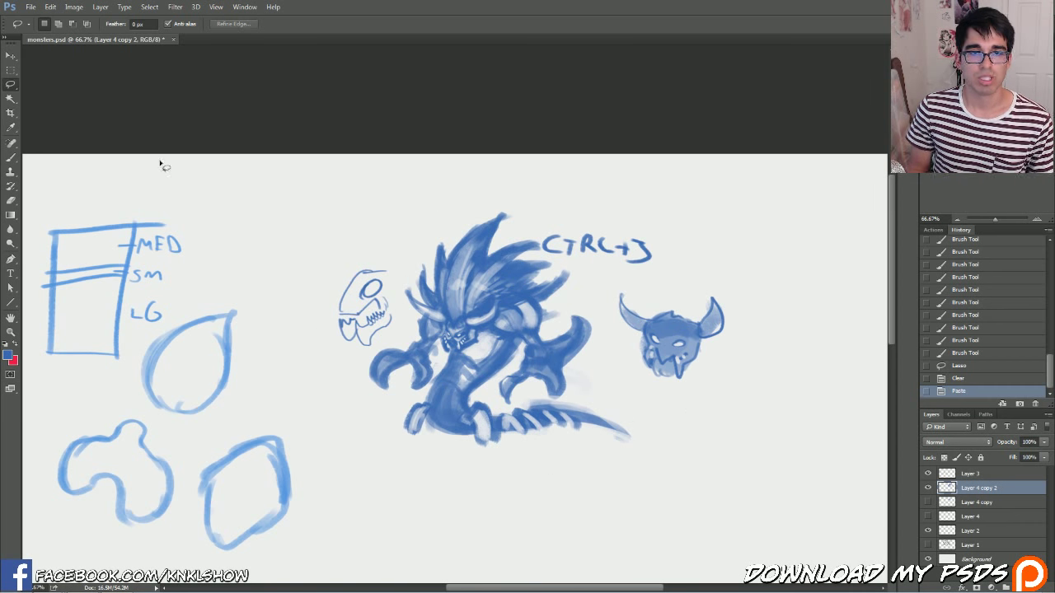
{"action": "left_click", "coordinate": [11, 55]}
{"action": "mouse_move", "coordinate": [486, 288]}
{"action": "left_mouse_down"}
{"action": "mouse_move", "coordinate": [374, 272]}
{"action": "mouse_move", "coordinate": [428, 300]}
{"action": "mouse_move", "coordinate": [394, 292]}
{"action": "mouse_move", "coordinate": [431, 274]}
{"action": "left_mouse_up"}
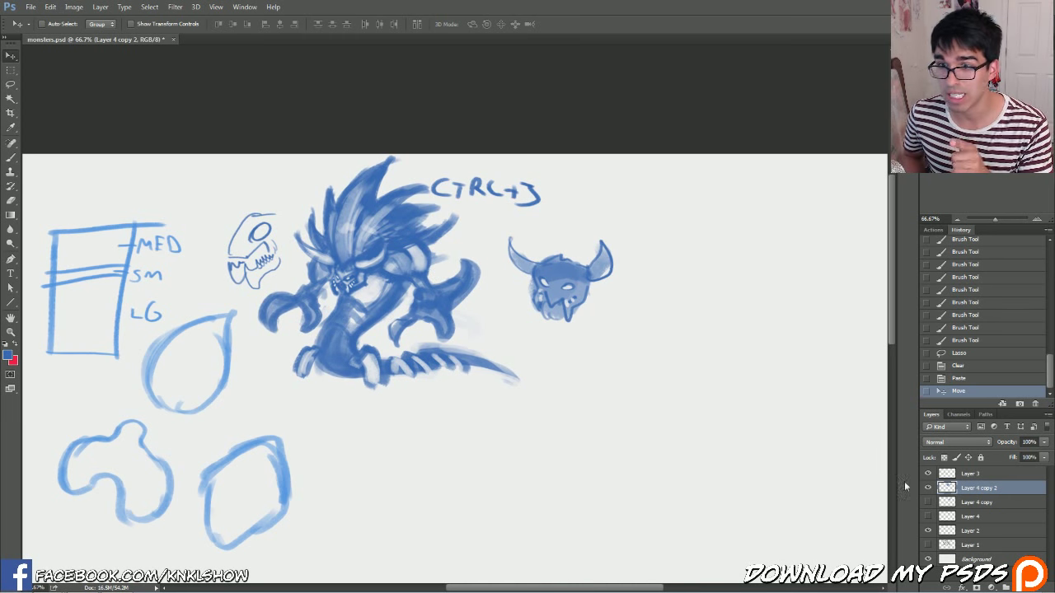
- Check the layers' visibility to find the base shapes, select Layer 3 and lock its transparent pixels
{"action": "left_click", "coordinate": [927, 517]}
{"action": "left_click", "coordinate": [928, 517]}
{"action": "left_click", "coordinate": [928, 532]}
{"action": "left_click", "coordinate": [928, 530]}
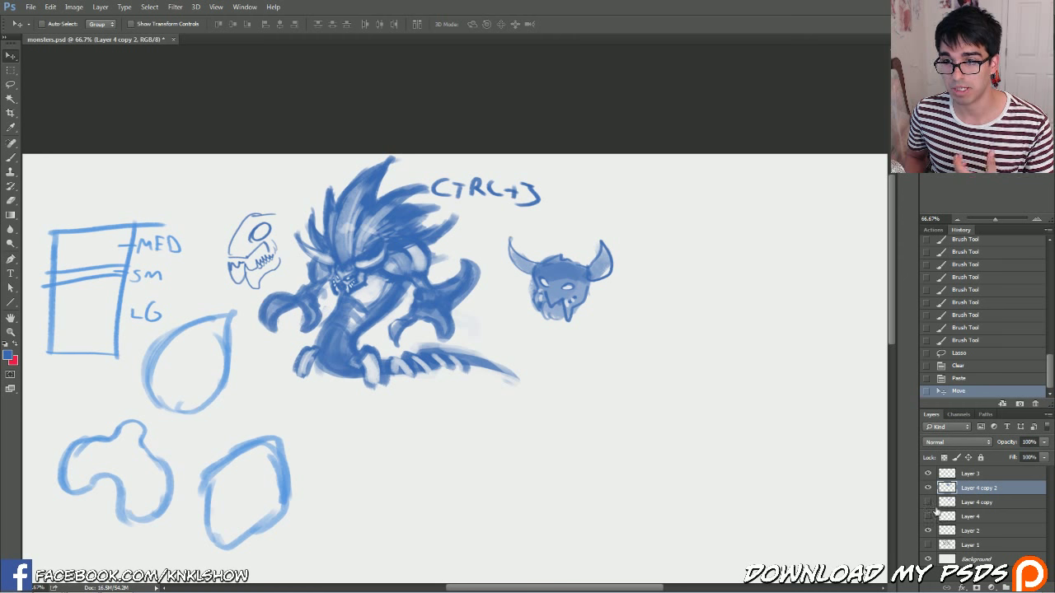
{"action": "left_click", "coordinate": [927, 476]}
{"action": "left_click", "coordinate": [959, 472]}
{"action": "left_click", "coordinate": [944, 458]}
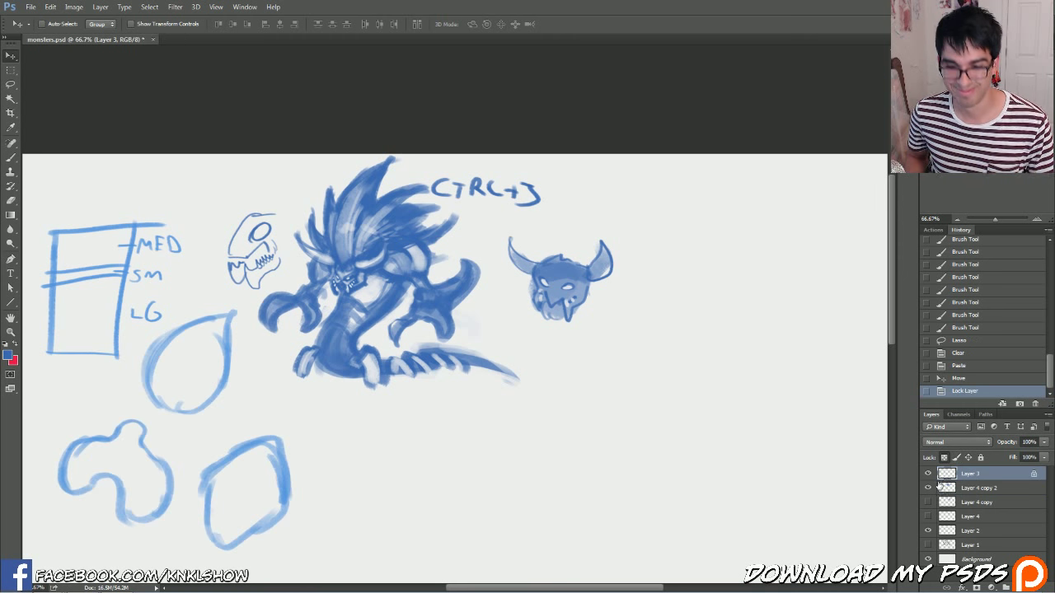
- Move the three base shapes together to the empty canvas beside and below the horned mask
{"action": "key", "text": "l"}
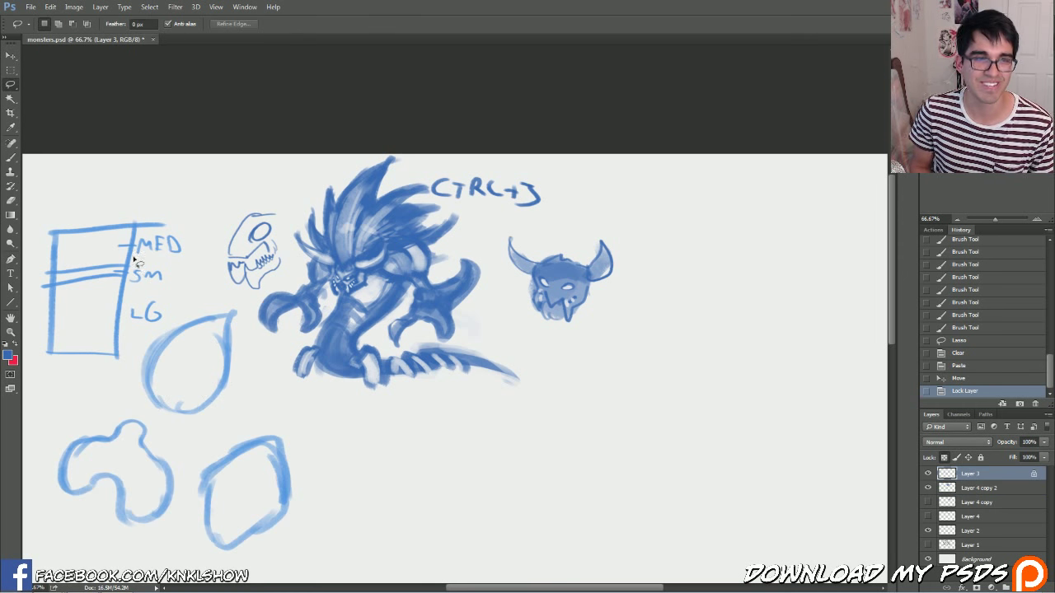
{"action": "key", "text": "v"}
{"action": "left_click_drag", "start_coordinate": [225, 400], "coordinate": [730, 363]}
{"action": "mouse_move", "coordinate": [637, 383]}
{"action": "left_mouse_down"}
{"action": "mouse_move", "coordinate": [571, 351]}
{"action": "mouse_move", "coordinate": [468, 335]}
{"action": "left_mouse_up"}
{"action": "left_click_drag", "start_coordinate": [596, 337], "coordinate": [685, 276]}
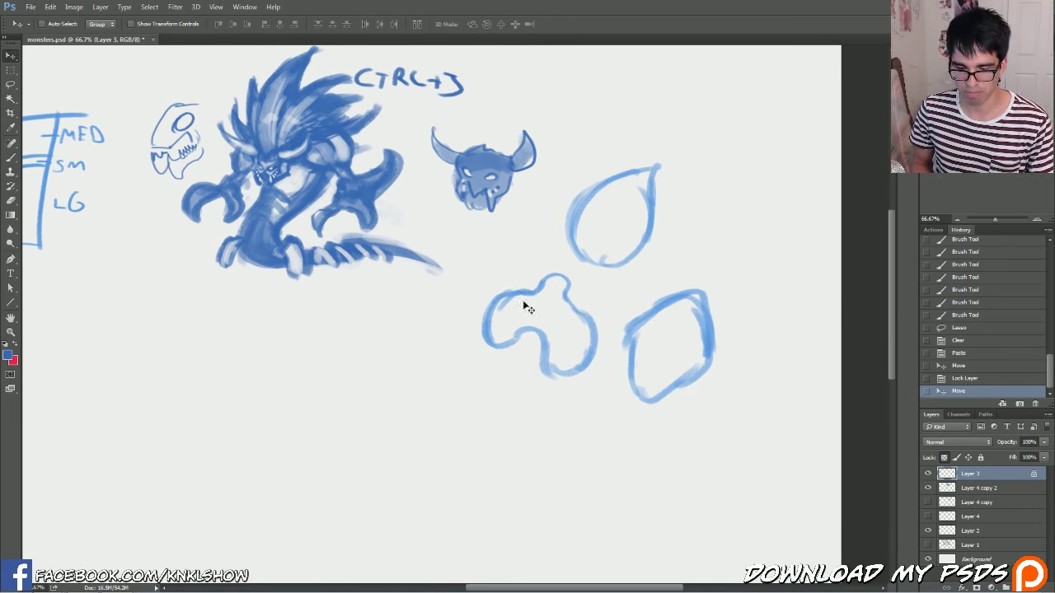
- Select the lobed blob shape, move it away from the other shapes to below the monster, and deselect it
{"action": "key", "text": "l"}
{"action": "left_click_drag", "start_coordinate": [535, 262], "coordinate": [614, 306]}
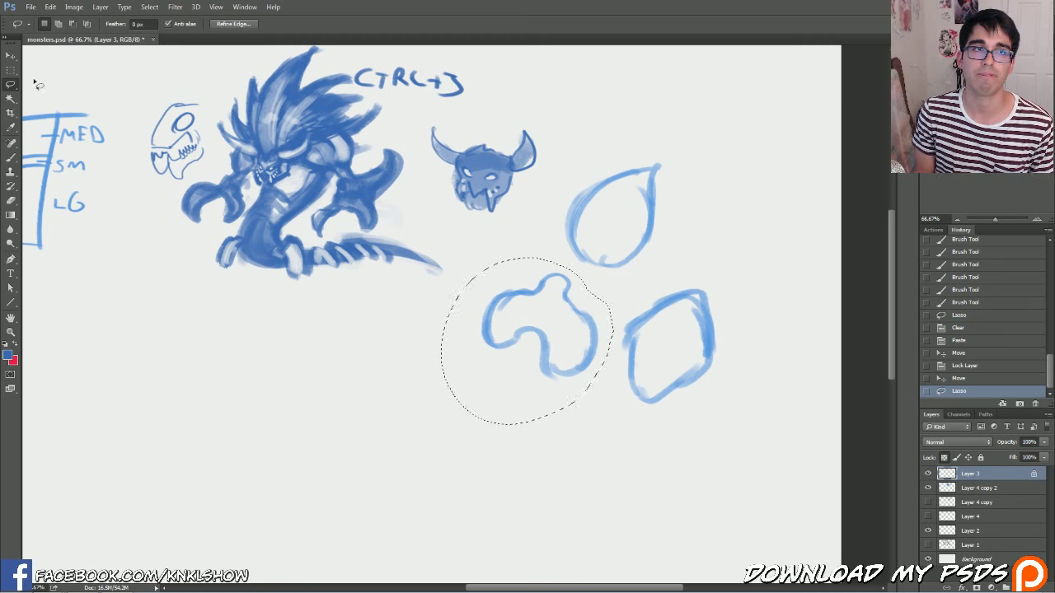
{"action": "key", "text": "v"}
{"action": "left_click_drag", "start_coordinate": [499, 368], "coordinate": [273, 473]}
{"action": "key", "text": "l"}
{"action": "left_click", "coordinate": [411, 355]}
- Select the teardrop shape, move it down below the horned mask, and deselect it
{"action": "mouse_move", "coordinate": [561, 266]}
{"action": "left_mouse_down"}
{"action": "mouse_move", "coordinate": [546, 182]}
{"action": "mouse_move", "coordinate": [537, 287]}
{"action": "left_mouse_up"}
{"action": "key", "text": "v"}
{"action": "left_click_drag", "start_coordinate": [591, 219], "coordinate": [472, 341]}
{"action": "key", "text": "l"}
{"action": "left_click", "coordinate": [592, 264]}
- Select the angular diamond-like shape, move it lower to give it more space, and deselect it
{"action": "left_click_drag", "start_coordinate": [583, 356], "coordinate": [537, 371]}
{"action": "key", "text": "v"}
{"action": "mouse_move", "coordinate": [682, 352]}
{"action": "left_mouse_down"}
{"action": "mouse_move", "coordinate": [616, 472]}
{"action": "mouse_move", "coordinate": [666, 460]}
{"action": "left_mouse_up"}
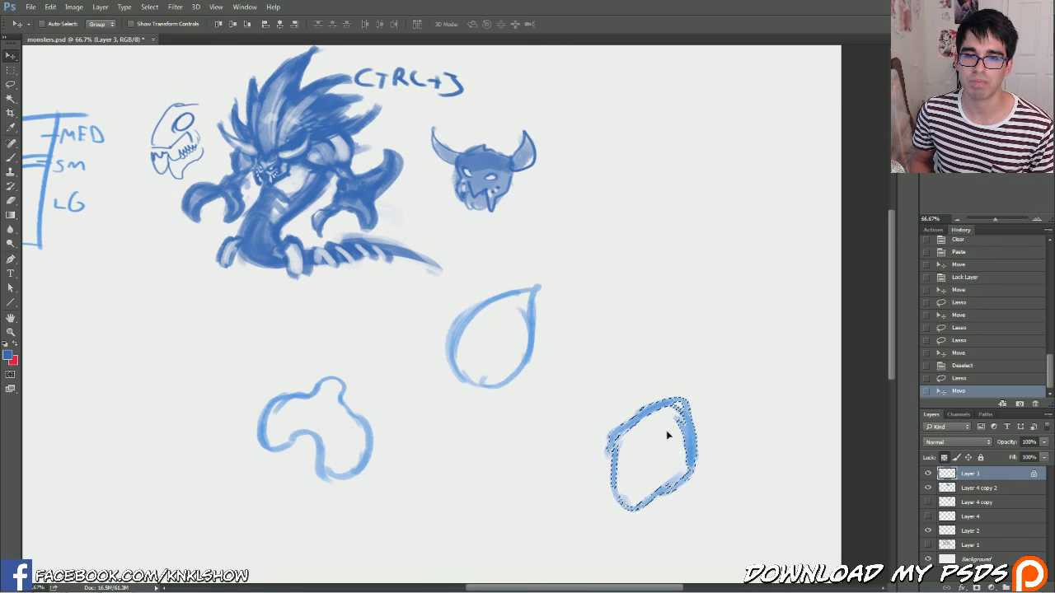
{"action": "key", "text": "l"}
{"action": "left_click", "coordinate": [708, 364]}
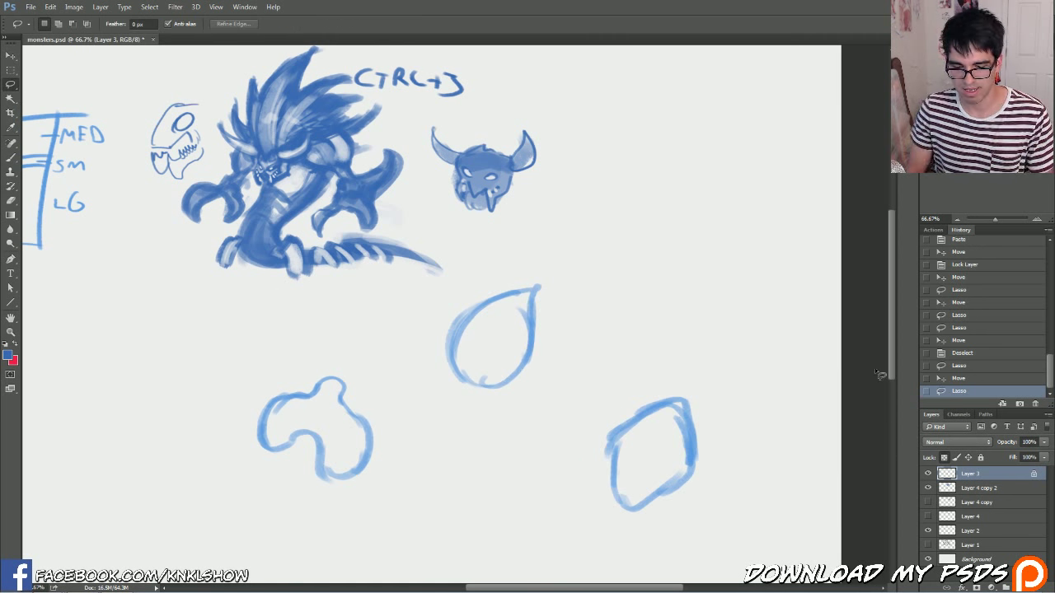
- Recolour the three base shapes with the darker blue foreground colour and save the file
{"action": "key", "text": "alt+BackSpace"}
{"action": "left_click_drag", "start_coordinate": [105, 173], "coordinate": [426, 175]}
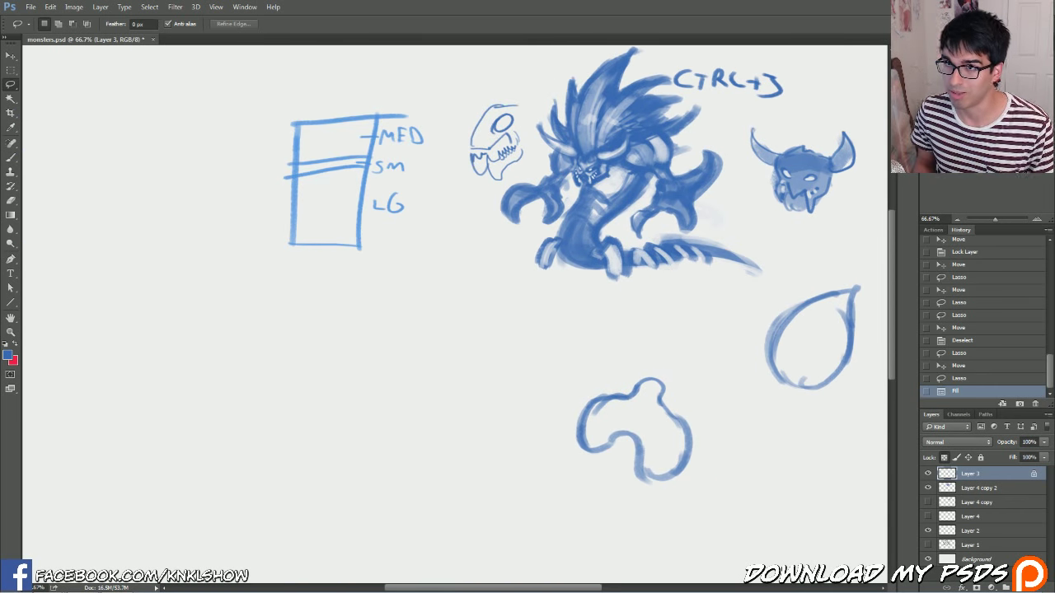
{"action": "scroll", "coordinate": [302, 104], "scroll_direction": "right", "scroll_amount": 5}
{"action": "left_click", "coordinate": [30, 7]}
{"action": "left_click", "coordinate": [50, 71]}
- Unlock Layer 3's transparent pixels and sketch inner contours that divide the lobed shape into two rounded side forms and a middle
{"action": "key", "text": "b"}
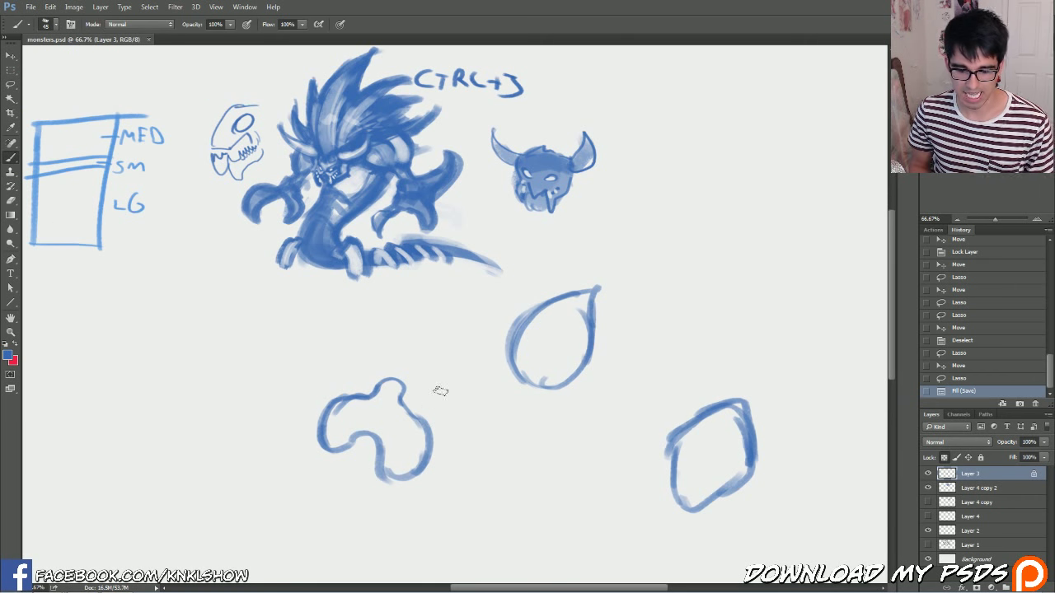
{"action": "mouse_move", "coordinate": [376, 468]}
{"action": "left_mouse_down"}
{"action": "mouse_move", "coordinate": [381, 449]}
{"action": "mouse_move", "coordinate": [356, 437]}
{"action": "mouse_move", "coordinate": [338, 449]}
{"action": "mouse_move", "coordinate": [352, 434]}
{"action": "mouse_move", "coordinate": [337, 448]}
{"action": "mouse_move", "coordinate": [366, 427]}
{"action": "left_mouse_up"}
{"action": "left_click", "coordinate": [944, 457]}
{"action": "key", "text": "bracketleft"}
{"action": "key", "text": "bracketright"}
{"action": "mouse_move", "coordinate": [359, 426]}
{"action": "left_mouse_down"}
{"action": "mouse_move", "coordinate": [385, 442]}
{"action": "mouse_move", "coordinate": [389, 470]}
{"action": "left_mouse_up"}
{"action": "mouse_move", "coordinate": [395, 463]}
{"action": "left_mouse_down"}
{"action": "mouse_move", "coordinate": [390, 416]}
{"action": "mouse_move", "coordinate": [391, 437]}
{"action": "left_mouse_up"}
{"action": "mouse_move", "coordinate": [402, 393]}
{"action": "left_mouse_down"}
{"action": "mouse_move", "coordinate": [390, 445]}
{"action": "mouse_move", "coordinate": [391, 402]}
{"action": "left_mouse_up"}
{"action": "left_click_drag", "start_coordinate": [400, 409], "coordinate": [343, 434]}
{"action": "key", "text": "bracketleft"}
{"action": "key", "text": "bracketleft"}
{"action": "key", "text": "bracketright"}
{"action": "mouse_move", "coordinate": [391, 472]}
{"action": "left_mouse_down"}
{"action": "mouse_move", "coordinate": [419, 410]}
{"action": "mouse_move", "coordinate": [395, 438]}
{"action": "left_mouse_up"}
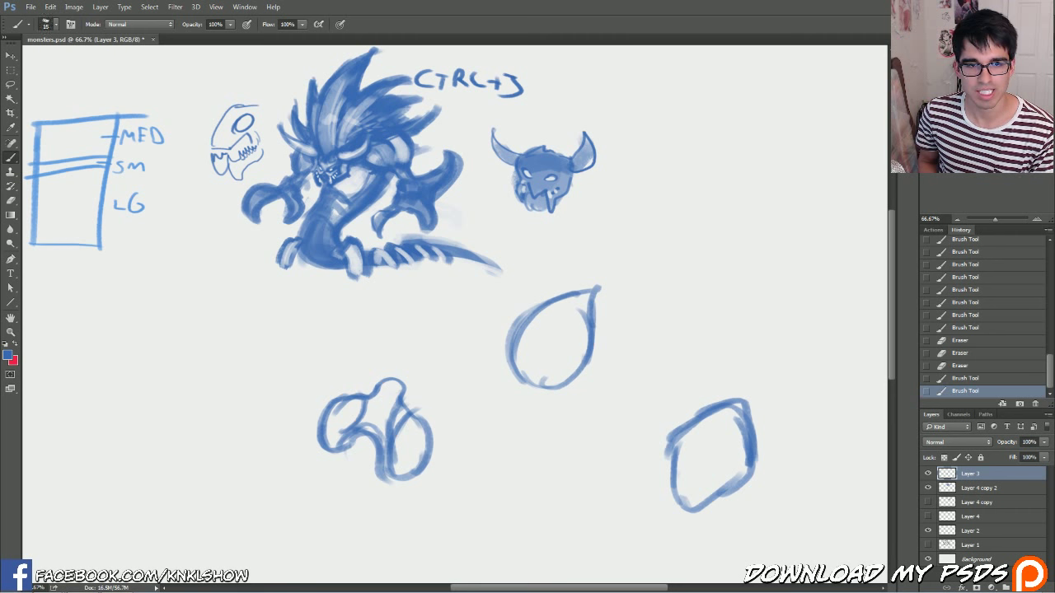
- Refine the side lobes as ovals and draw a round lower form with a ringed circular opening between them
{"action": "mouse_move", "coordinate": [408, 427]}
{"action": "left_mouse_down"}
{"action": "mouse_move", "coordinate": [432, 430]}
{"action": "mouse_move", "coordinate": [394, 431]}
{"action": "left_mouse_up"}
{"action": "mouse_move", "coordinate": [394, 433]}
{"action": "left_mouse_down"}
{"action": "mouse_move", "coordinate": [409, 473]}
{"action": "mouse_move", "coordinate": [407, 422]}
{"action": "left_mouse_up"}
{"action": "mouse_move", "coordinate": [334, 431]}
{"action": "left_mouse_down"}
{"action": "mouse_move", "coordinate": [331, 447]}
{"action": "mouse_move", "coordinate": [342, 397]}
{"action": "left_mouse_up"}
{"action": "key", "text": "bracketleft"}
{"action": "mouse_move", "coordinate": [351, 462]}
{"action": "left_mouse_down"}
{"action": "mouse_move", "coordinate": [370, 439]}
{"action": "mouse_move", "coordinate": [375, 463]}
{"action": "mouse_move", "coordinate": [365, 471]}
{"action": "mouse_move", "coordinate": [375, 449]}
{"action": "mouse_move", "coordinate": [353, 464]}
{"action": "mouse_move", "coordinate": [335, 455]}
{"action": "mouse_move", "coordinate": [360, 494]}
{"action": "mouse_move", "coordinate": [391, 485]}
{"action": "left_mouse_up"}
{"action": "key", "text": "bracketright"}
{"action": "key", "text": "bracketright"}
{"action": "key", "text": "bracketright"}
{"action": "left_click_drag", "start_coordinate": [333, 456], "coordinate": [369, 490]}
{"action": "key", "text": "bracketright"}
{"action": "mouse_move", "coordinate": [359, 488]}
{"action": "left_mouse_down"}
{"action": "mouse_move", "coordinate": [387, 476]}
{"action": "mouse_move", "coordinate": [354, 483]}
{"action": "mouse_move", "coordinate": [410, 486]}
{"action": "left_mouse_up"}
{"action": "key", "text": "bracketleft"}
{"action": "key", "text": "bracketleft"}
{"action": "key", "text": "bracketleft"}
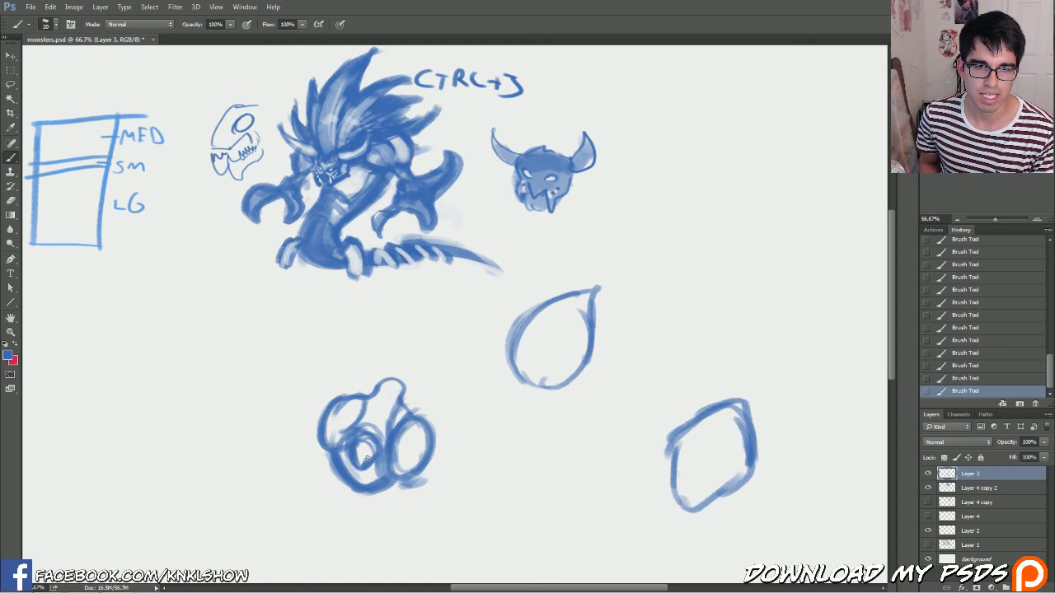
- Darken the lower edge of the circular opening and erase small notches into it
{"action": "key", "text": "bracketleft"}
{"action": "left_click_drag", "start_coordinate": [368, 463], "coordinate": [351, 467]}
{"action": "key", "text": "bracketleft"}
{"action": "key", "text": "e"}
{"action": "left_click", "coordinate": [351, 467]}
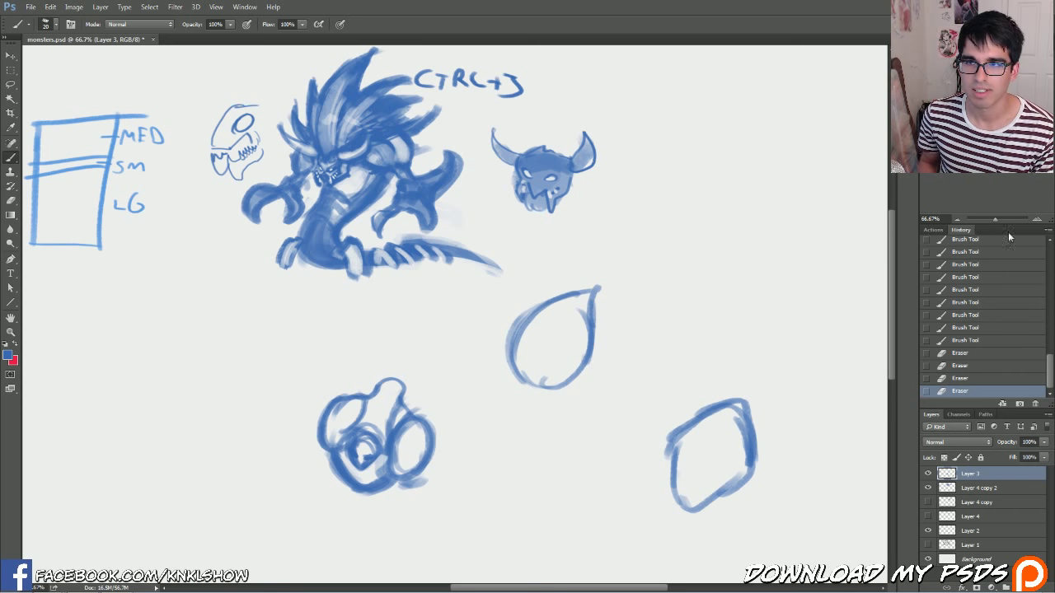
- Thicken the ring around the circular mouth and darken the area along its lower rim
{"action": "key", "text": "ctrl+1"}
{"action": "key", "text": "bracketleft"}
{"action": "key", "text": "bracketleft"}
{"action": "key", "text": "bracketleft"}
{"action": "left_click_drag", "start_coordinate": [568, 287], "coordinate": [576, 294]}
{"action": "left_click_drag", "start_coordinate": [579, 285], "coordinate": [528, 281]}
{"action": "key", "text": "bracketright"}
{"action": "key", "text": "bracketright"}
{"action": "key", "text": "bracketright"}
{"action": "key", "text": "bracketright"}
{"action": "key", "text": "bracketright"}
{"action": "key", "text": "bracketright"}
{"action": "left_click_drag", "start_coordinate": [568, 295], "coordinate": [554, 305]}
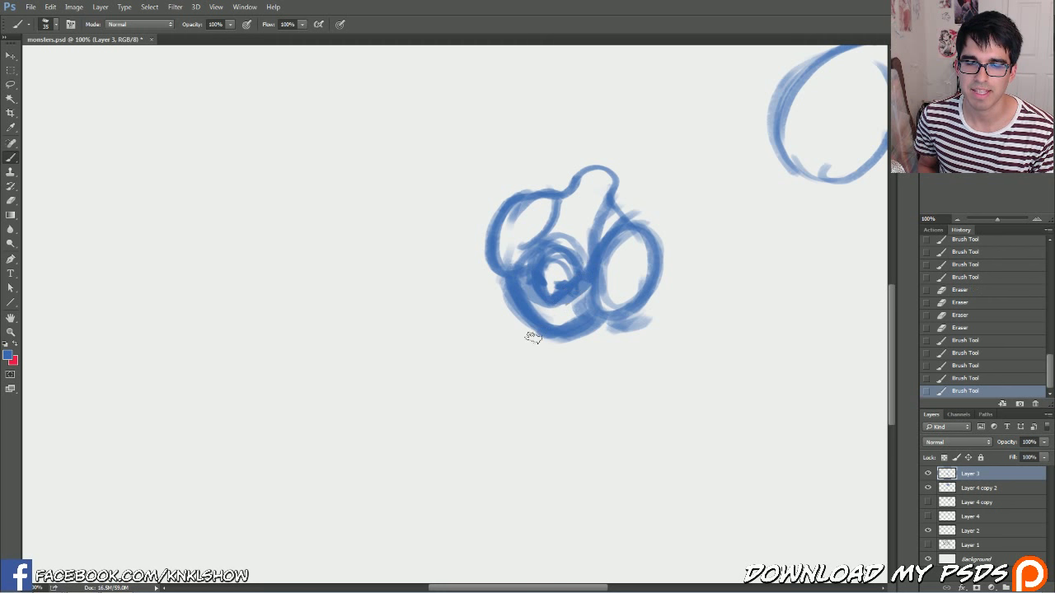
- Erase a row of small light dots around the mouth's lower rim as teeth
{"action": "left_click", "coordinate": [574, 289]}
{"action": "left_click", "coordinate": [584, 278]}
{"action": "left_click", "coordinate": [563, 294]}
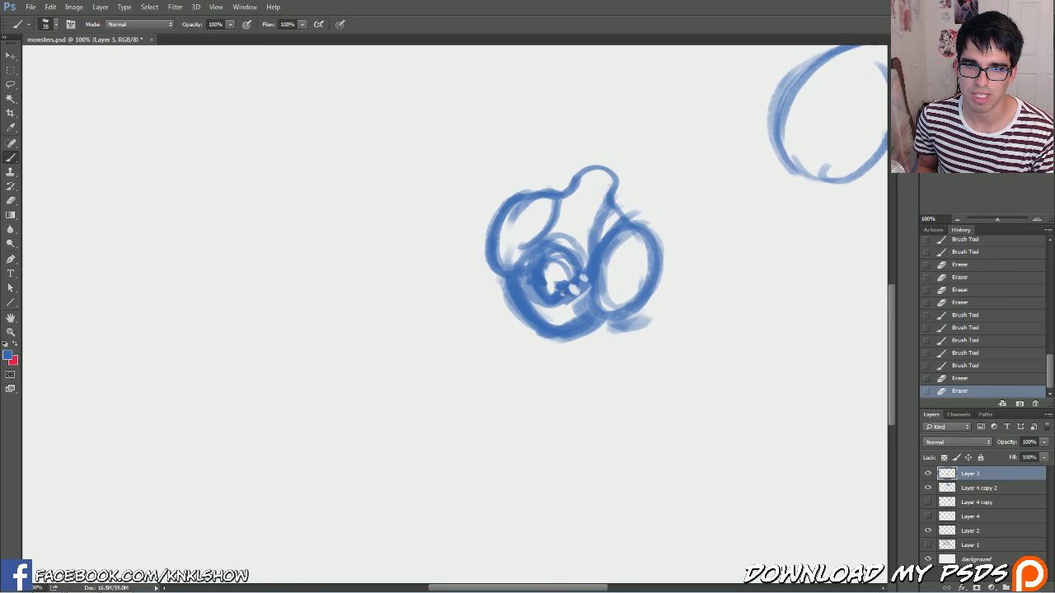
{"action": "left_click", "coordinate": [535, 291]}
{"action": "left_click", "coordinate": [524, 277]}
{"action": "left_click", "coordinate": [532, 281]}
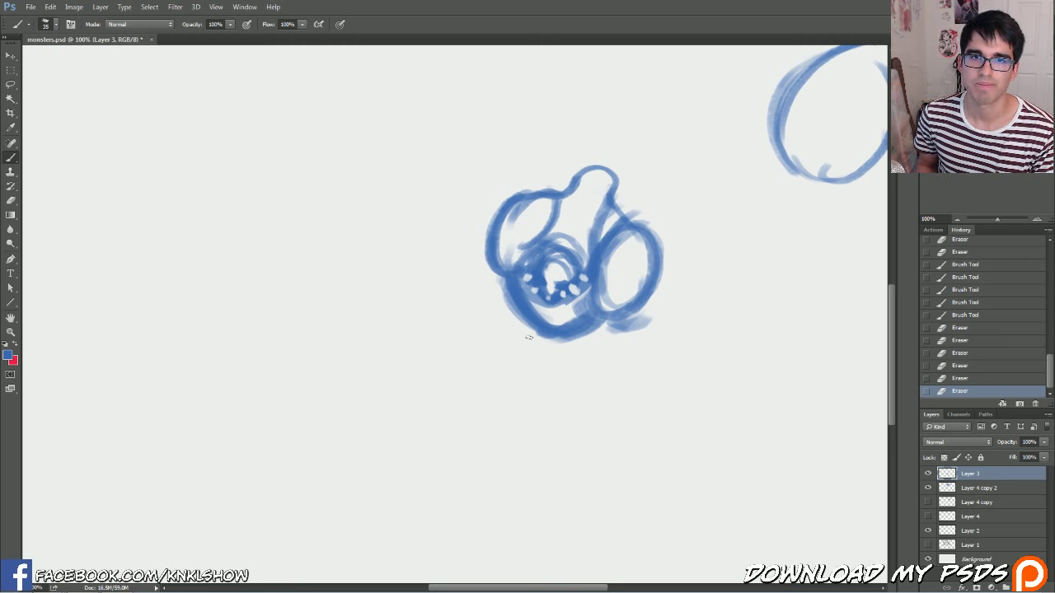
- Darken the gaps between the teeth along the round mouth's lower rim with small strokes
{"action": "key", "text": "bracketleft"}
{"action": "key", "text": "bracketleft"}
{"action": "key", "text": "bracketleft"}
{"action": "key", "text": "bracketleft"}
{"action": "left_click_drag", "start_coordinate": [551, 289], "coordinate": [570, 287]}
{"action": "key", "text": "bracketright"}
{"action": "left_click_drag", "start_coordinate": [570, 287], "coordinate": [574, 275]}
{"action": "mouse_move", "coordinate": [572, 270]}
{"action": "left_mouse_down"}
{"action": "mouse_move", "coordinate": [535, 276]}
{"action": "mouse_move", "coordinate": [560, 281]}
{"action": "left_mouse_up"}
{"action": "key", "text": "bracketright"}
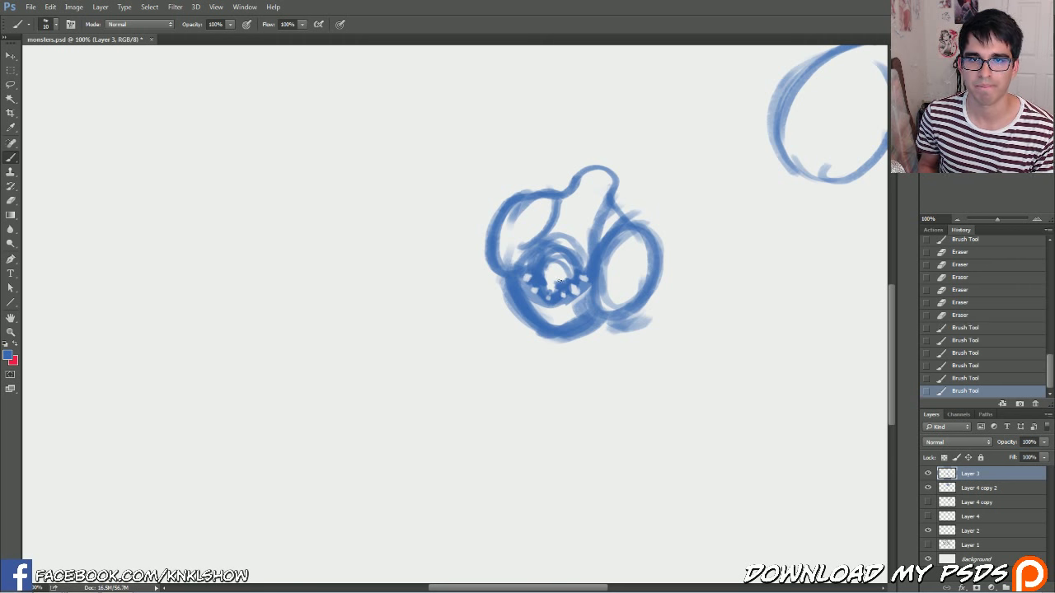
- Sketch two thick front limbs reaching down from the outer sides of the round body
{"action": "key", "text": "bracketright"}
{"action": "key", "text": "bracketright"}
{"action": "mouse_move", "coordinate": [569, 333]}
{"action": "left_mouse_down"}
{"action": "mouse_move", "coordinate": [641, 306]}
{"action": "mouse_move", "coordinate": [620, 333]}
{"action": "left_mouse_up"}
{"action": "mouse_move", "coordinate": [601, 324]}
{"action": "left_mouse_down"}
{"action": "mouse_move", "coordinate": [531, 385]}
{"action": "mouse_move", "coordinate": [599, 347]}
{"action": "mouse_move", "coordinate": [563, 370]}
{"action": "left_mouse_up"}
{"action": "left_click_drag", "start_coordinate": [635, 313], "coordinate": [567, 385]}
{"action": "left_click_drag", "start_coordinate": [582, 384], "coordinate": [558, 397]}
{"action": "key", "text": "bracketleft"}
{"action": "mouse_move", "coordinate": [495, 270]}
{"action": "left_mouse_down"}
{"action": "mouse_move", "coordinate": [461, 352]}
{"action": "mouse_move", "coordinate": [478, 333]}
{"action": "mouse_move", "coordinate": [478, 359]}
{"action": "left_mouse_up"}
{"action": "mouse_move", "coordinate": [479, 337]}
{"action": "left_mouse_down"}
{"action": "mouse_move", "coordinate": [476, 370]}
{"action": "mouse_move", "coordinate": [455, 384]}
{"action": "left_mouse_up"}
- Draw a raised back contour behind the top lobe, curving down to the right oval
{"action": "key", "text": "bracketleft"}
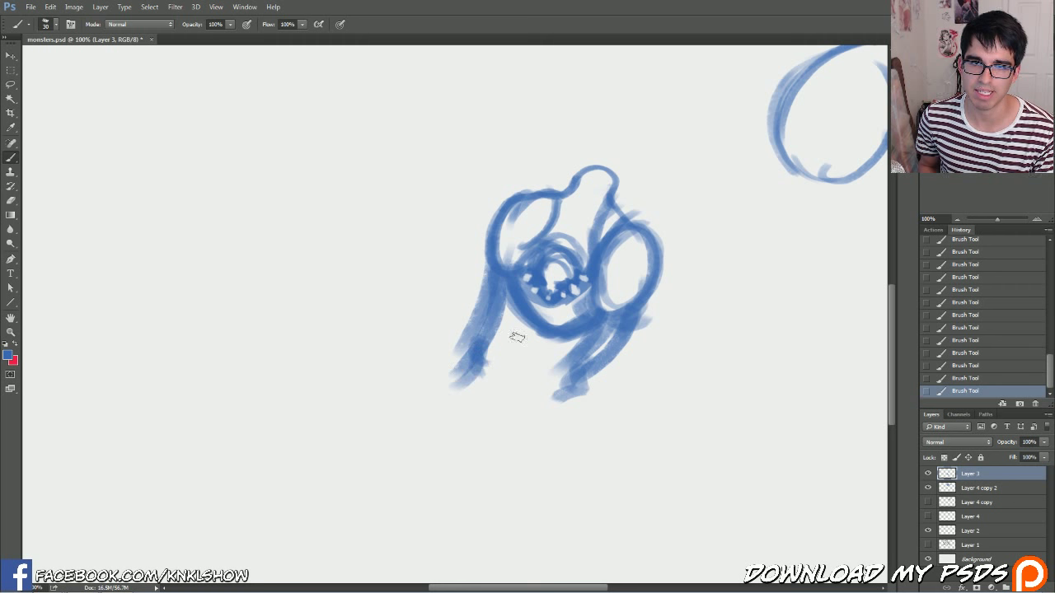
{"action": "left_click_drag", "start_coordinate": [631, 221], "coordinate": [641, 224]}
{"action": "mouse_move", "coordinate": [615, 207]}
{"action": "left_mouse_down"}
{"action": "mouse_move", "coordinate": [657, 216]}
{"action": "mouse_move", "coordinate": [613, 179]}
{"action": "mouse_move", "coordinate": [612, 196]}
{"action": "left_mouse_up"}
{"action": "mouse_move", "coordinate": [613, 162]}
{"action": "left_mouse_down"}
{"action": "mouse_move", "coordinate": [577, 171]}
{"action": "mouse_move", "coordinate": [588, 156]}
{"action": "mouse_move", "coordinate": [655, 167]}
{"action": "left_mouse_up"}
{"action": "mouse_move", "coordinate": [651, 168]}
{"action": "left_mouse_down"}
{"action": "mouse_move", "coordinate": [633, 216]}
{"action": "mouse_move", "coordinate": [642, 216]}
{"action": "left_mouse_up"}
{"action": "key", "text": "bracketright"}
{"action": "left_click_drag", "start_coordinate": [612, 154], "coordinate": [663, 175]}
{"action": "mouse_move", "coordinate": [650, 213]}
{"action": "left_mouse_down"}
{"action": "mouse_move", "coordinate": [539, 205]}
{"action": "mouse_move", "coordinate": [575, 193]}
{"action": "mouse_move", "coordinate": [584, 241]}
{"action": "left_mouse_up"}
- Draw a bent, pointed hind limb extending from the back behind the right oval
{"action": "key", "text": "bracketright"}
{"action": "key", "text": "bracketright"}
{"action": "key", "text": "bracketright"}
{"action": "mouse_move", "coordinate": [580, 221]}
{"action": "left_mouse_down"}
{"action": "mouse_move", "coordinate": [559, 257]}
{"action": "mouse_move", "coordinate": [570, 309]}
{"action": "left_mouse_up"}
{"action": "left_click_drag", "start_coordinate": [540, 288], "coordinate": [600, 353]}
{"action": "left_click_drag", "start_coordinate": [563, 314], "coordinate": [608, 357]}
{"action": "mouse_move", "coordinate": [582, 235]}
{"action": "left_mouse_down"}
{"action": "mouse_move", "coordinate": [610, 356]}
{"action": "mouse_move", "coordinate": [612, 339]}
{"action": "left_mouse_up"}
{"action": "left_click_drag", "start_coordinate": [591, 344], "coordinate": [548, 293]}
{"action": "key", "text": "bracketleft"}
{"action": "left_click", "coordinate": [960, 306]}
{"action": "left_click_drag", "start_coordinate": [537, 199], "coordinate": [593, 307]}
- Redraw the right front leg with an angled joint and erase the old limb stroke beside it
{"action": "mouse_move", "coordinate": [567, 268]}
{"action": "left_mouse_down"}
{"action": "mouse_move", "coordinate": [592, 323]}
{"action": "mouse_move", "coordinate": [558, 270]}
{"action": "mouse_move", "coordinate": [533, 400]}
{"action": "left_mouse_up"}
{"action": "key", "text": "bracketright"}
{"action": "key", "text": "bracketright"}
{"action": "left_click_drag", "start_coordinate": [498, 308], "coordinate": [493, 416]}
{"action": "left_click_drag", "start_coordinate": [485, 352], "coordinate": [496, 432]}
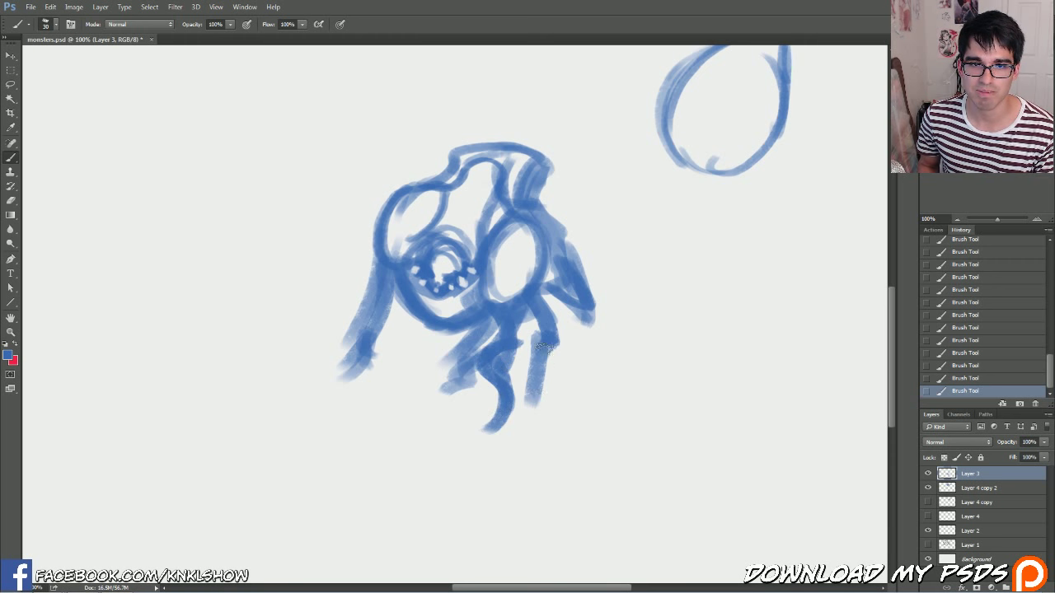
{"action": "left_click_drag", "start_coordinate": [550, 342], "coordinate": [513, 439]}
{"action": "mouse_move", "coordinate": [457, 407]}
{"action": "left_mouse_down"}
{"action": "mouse_move", "coordinate": [442, 357]}
{"action": "mouse_move", "coordinate": [466, 345]}
{"action": "left_mouse_up"}
{"action": "key", "text": "bracketleft"}
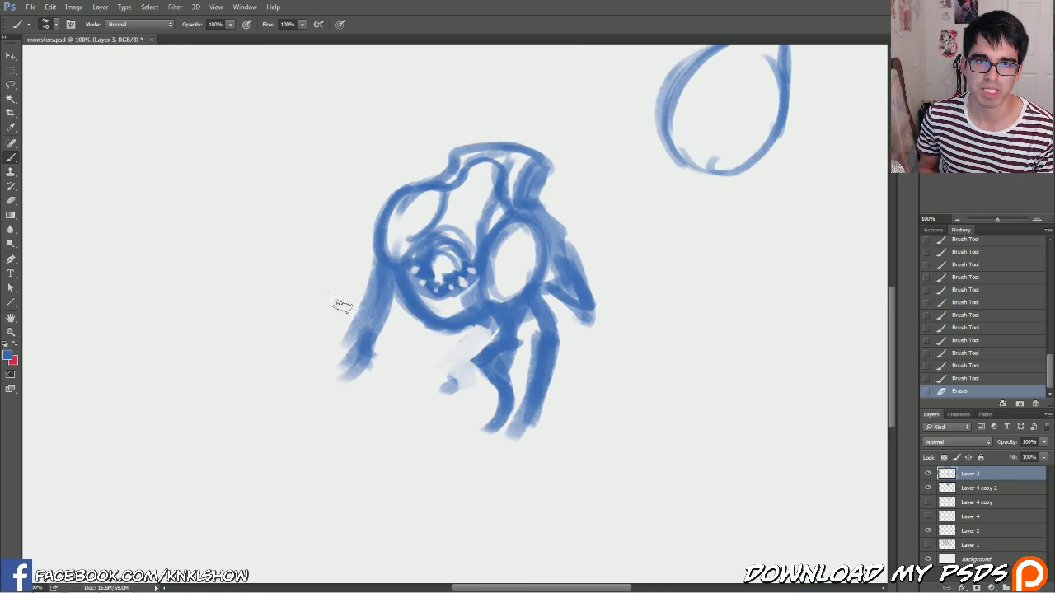
- Widen the left front leg and bend it at the joint toward the ground
{"action": "left_click_drag", "start_coordinate": [382, 265], "coordinate": [350, 331]}
{"action": "left_click_drag", "start_coordinate": [369, 244], "coordinate": [346, 354]}
{"action": "mouse_move", "coordinate": [392, 289]}
{"action": "left_mouse_down"}
{"action": "mouse_move", "coordinate": [342, 334]}
{"action": "mouse_move", "coordinate": [360, 303]}
{"action": "mouse_move", "coordinate": [333, 331]}
{"action": "left_mouse_up"}
{"action": "mouse_move", "coordinate": [365, 288]}
{"action": "left_mouse_down"}
{"action": "mouse_move", "coordinate": [328, 346]}
{"action": "mouse_move", "coordinate": [318, 340]}
{"action": "left_mouse_up"}
{"action": "mouse_move", "coordinate": [325, 336]}
{"action": "left_mouse_down"}
{"action": "mouse_move", "coordinate": [317, 394]}
{"action": "mouse_move", "coordinate": [339, 430]}
{"action": "left_mouse_up"}
{"action": "left_click_drag", "start_coordinate": [343, 368], "coordinate": [320, 422]}
- Draw splayed feet with long rounded toes on both front legs
{"action": "key", "text": "bracketright"}
{"action": "mouse_move", "coordinate": [502, 414]}
{"action": "left_mouse_down"}
{"action": "mouse_move", "coordinate": [446, 452]}
{"action": "mouse_move", "coordinate": [496, 460]}
{"action": "mouse_move", "coordinate": [523, 498]}
{"action": "mouse_move", "coordinate": [493, 506]}
{"action": "mouse_move", "coordinate": [498, 459]}
{"action": "mouse_move", "coordinate": [519, 505]}
{"action": "mouse_move", "coordinate": [507, 474]}
{"action": "mouse_move", "coordinate": [525, 461]}
{"action": "mouse_move", "coordinate": [573, 494]}
{"action": "mouse_move", "coordinate": [583, 476]}
{"action": "mouse_move", "coordinate": [535, 419]}
{"action": "left_mouse_up"}
{"action": "key", "text": "bracketleft"}
{"action": "key", "text": "bracketleft"}
{"action": "key", "text": "bracketleft"}
{"action": "key", "text": "bracketleft"}
{"action": "mouse_move", "coordinate": [330, 426]}
{"action": "left_mouse_down"}
{"action": "mouse_move", "coordinate": [349, 427]}
{"action": "mouse_move", "coordinate": [362, 457]}
{"action": "mouse_move", "coordinate": [325, 452]}
{"action": "mouse_move", "coordinate": [355, 433]}
{"action": "mouse_move", "coordinate": [241, 445]}
{"action": "mouse_move", "coordinate": [235, 411]}
{"action": "mouse_move", "coordinate": [284, 405]}
{"action": "mouse_move", "coordinate": [325, 371]}
{"action": "left_mouse_up"}
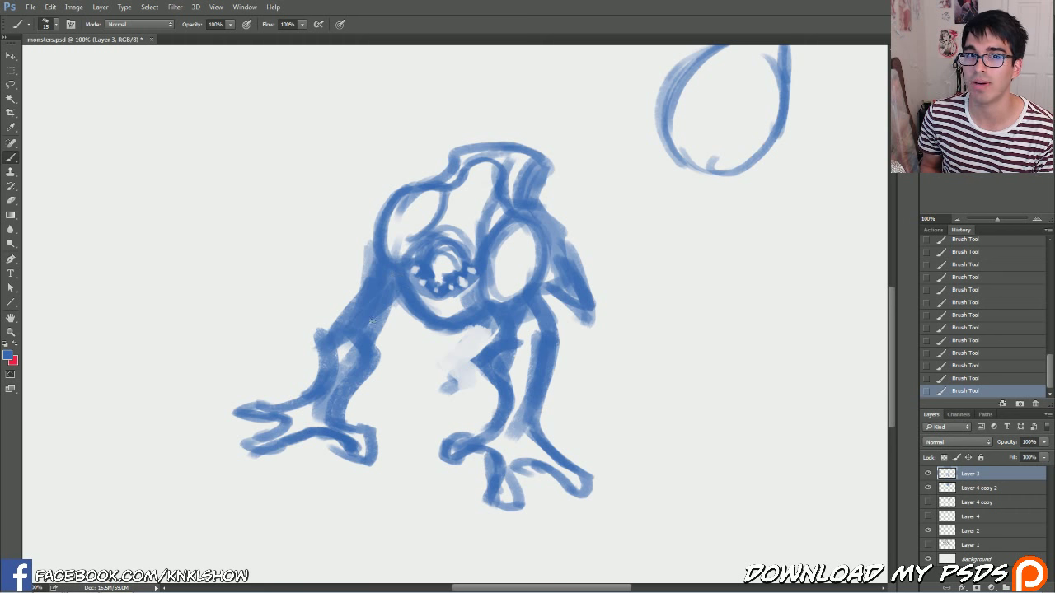
{"action": "left_click_drag", "start_coordinate": [371, 323], "coordinate": [400, 300]}
- Erase the leftover limb marks between the front legs and shade the right front leg and its toes
{"action": "key", "text": "e"}
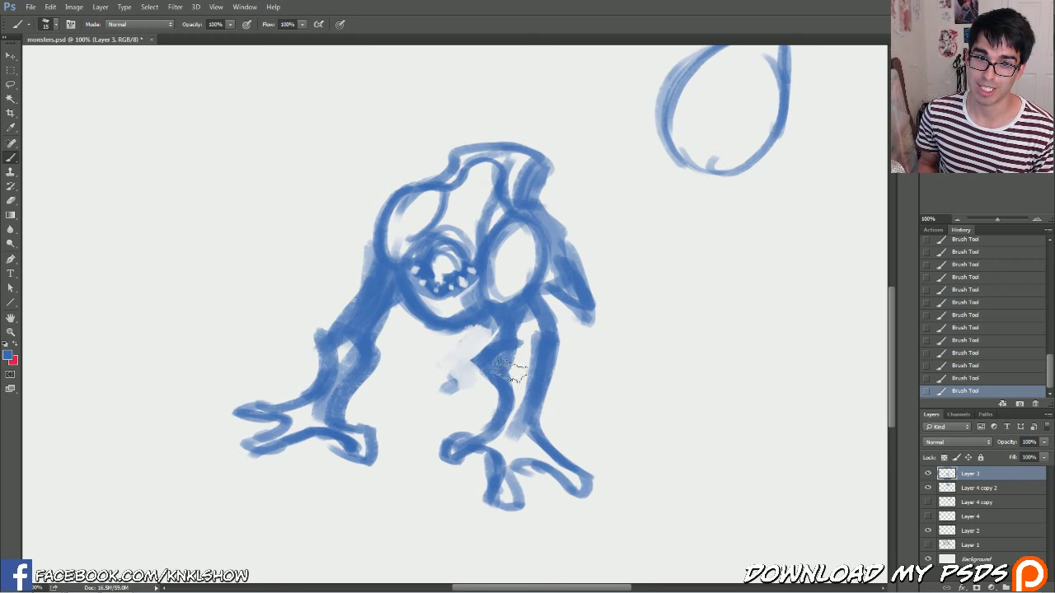
{"action": "mouse_move", "coordinate": [486, 387]}
{"action": "left_mouse_down"}
{"action": "mouse_move", "coordinate": [482, 337]}
{"action": "mouse_move", "coordinate": [437, 401]}
{"action": "left_mouse_up"}
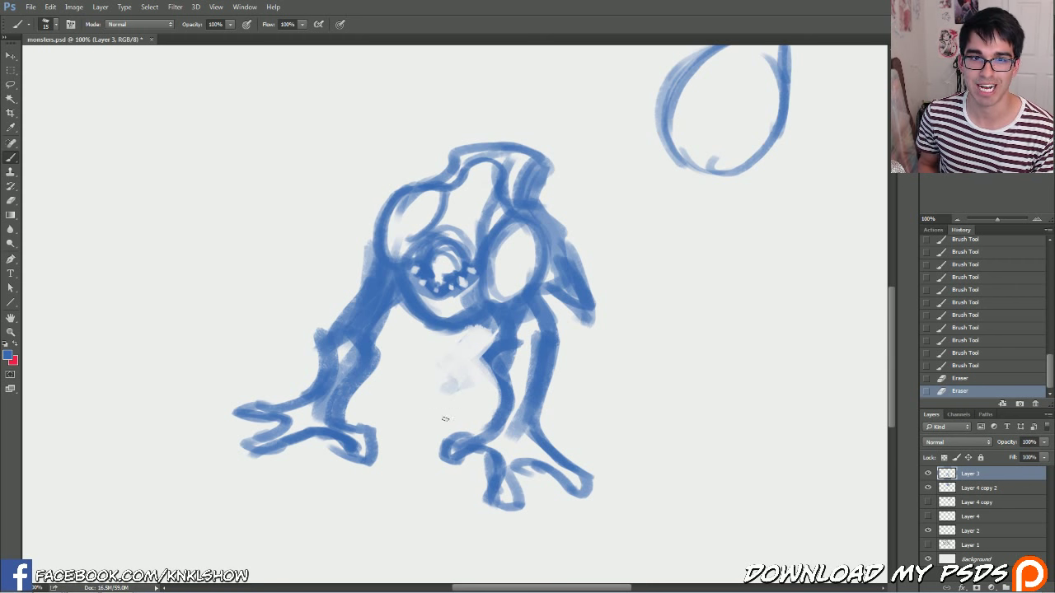
{"action": "mouse_move", "coordinate": [524, 318]}
{"action": "left_mouse_down"}
{"action": "mouse_move", "coordinate": [536, 328]}
{"action": "mouse_move", "coordinate": [521, 383]}
{"action": "left_mouse_up"}
{"action": "key", "text": "bracketright"}
{"action": "key", "text": "bracketright"}
{"action": "key", "text": "bracketright"}
{"action": "left_click_drag", "start_coordinate": [549, 461], "coordinate": [583, 487]}
{"action": "left_click_drag", "start_coordinate": [562, 475], "coordinate": [583, 490]}
{"action": "left_click_drag", "start_coordinate": [492, 484], "coordinate": [504, 509]}
{"action": "left_click_drag", "start_coordinate": [494, 453], "coordinate": [517, 493]}
- Thicken the underside of the round body and reinforce the left oval's outline
{"action": "key", "text": "bracketleft"}
{"action": "left_click_drag", "start_coordinate": [488, 321], "coordinate": [456, 332]}
{"action": "left_click_drag", "start_coordinate": [495, 323], "coordinate": [447, 329]}
{"action": "left_click_drag", "start_coordinate": [454, 331], "coordinate": [427, 327]}
{"action": "key", "text": "bracketleft"}
{"action": "key", "text": "bracketleft"}
{"action": "left_click_drag", "start_coordinate": [443, 196], "coordinate": [405, 244]}
{"action": "left_click_drag", "start_coordinate": [402, 196], "coordinate": [391, 257]}
- Erase light highlights into both upper front legs and touch up the left leg's inner edge
{"action": "left_click_drag", "start_coordinate": [395, 308], "coordinate": [380, 332]}
{"action": "left_click_drag", "start_coordinate": [375, 288], "coordinate": [355, 326]}
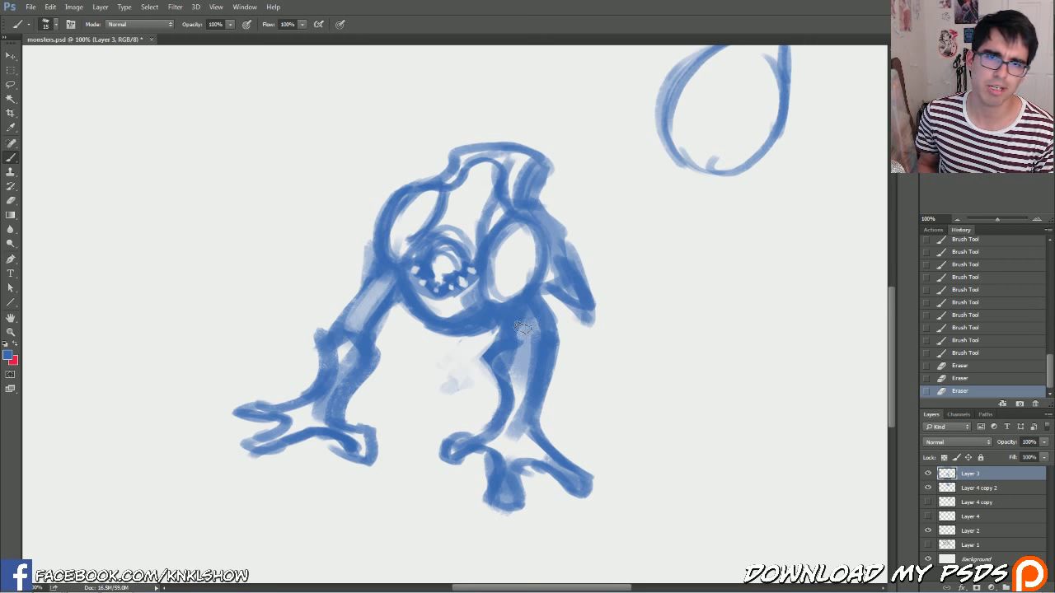
{"action": "left_click_drag", "start_coordinate": [523, 328], "coordinate": [516, 350]}
{"action": "left_click_drag", "start_coordinate": [539, 314], "coordinate": [519, 338]}
{"action": "left_click_drag", "start_coordinate": [570, 310], "coordinate": [552, 321]}
{"action": "mouse_move", "coordinate": [572, 315]}
{"action": "left_mouse_down"}
{"action": "mouse_move", "coordinate": [567, 334]}
{"action": "mouse_move", "coordinate": [548, 305]}
{"action": "left_mouse_up"}
{"action": "left_click_drag", "start_coordinate": [570, 330], "coordinate": [544, 295]}
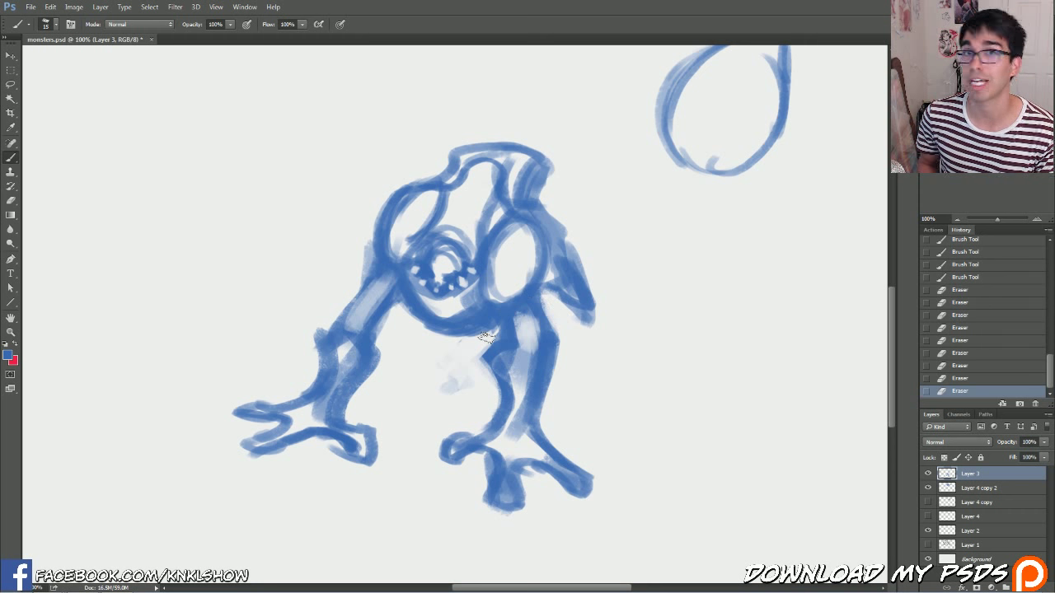
{"action": "left_click_drag", "start_coordinate": [396, 301], "coordinate": [375, 336]}
{"action": "left_click_drag", "start_coordinate": [388, 310], "coordinate": [376, 340]}
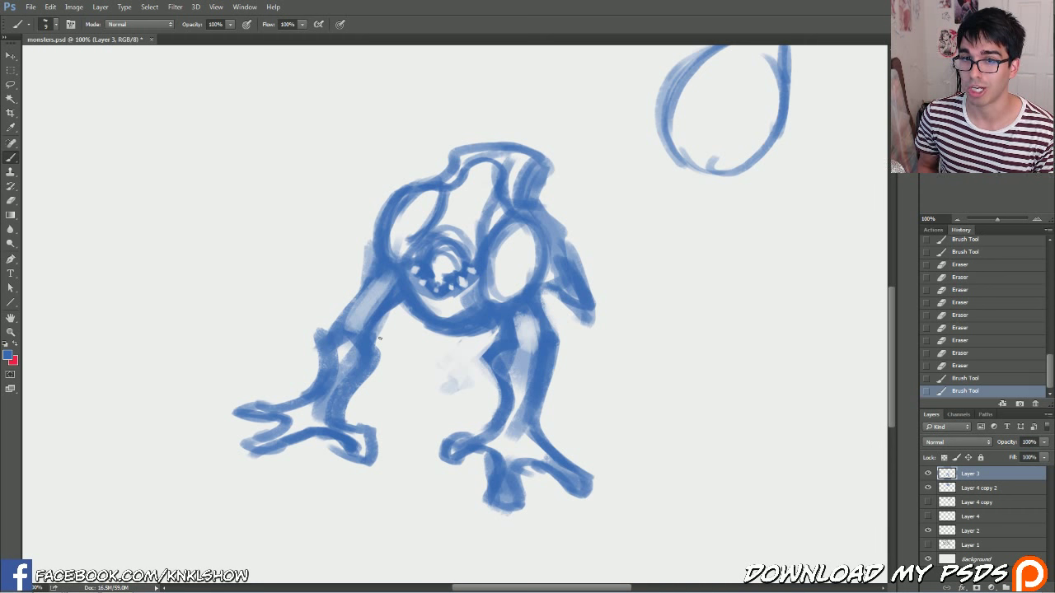
- Reinforce the hind limb's outline and the back contour up to the top of the hump
{"action": "key", "text": "bracketright"}
{"action": "left_click_drag", "start_coordinate": [544, 290], "coordinate": [597, 318]}
{"action": "left_click_drag", "start_coordinate": [597, 317], "coordinate": [568, 243]}
{"action": "left_click_drag", "start_coordinate": [590, 291], "coordinate": [568, 224]}
{"action": "mouse_move", "coordinate": [569, 227]}
{"action": "left_mouse_down"}
{"action": "mouse_move", "coordinate": [543, 213]}
{"action": "mouse_move", "coordinate": [540, 155]}
{"action": "mouse_move", "coordinate": [502, 138]}
{"action": "mouse_move", "coordinate": [476, 149]}
{"action": "left_mouse_up"}
- Shade the left oval, the hump and the top of the right oval with a broad brush
{"action": "key", "text": "bracketright"}
{"action": "key", "text": "bracketright"}
{"action": "key", "text": "bracketright"}
{"action": "key", "text": "bracketright"}
{"action": "key", "text": "bracketright"}
{"action": "key", "text": "bracketright"}
{"action": "key", "text": "bracketright"}
{"action": "mouse_move", "coordinate": [399, 239]}
{"action": "left_mouse_down"}
{"action": "mouse_move", "coordinate": [449, 177]}
{"action": "mouse_move", "coordinate": [529, 150]}
{"action": "left_mouse_up"}
{"action": "left_click_drag", "start_coordinate": [453, 213], "coordinate": [468, 181]}
{"action": "key", "text": "bracketleft"}
{"action": "key", "text": "bracketleft"}
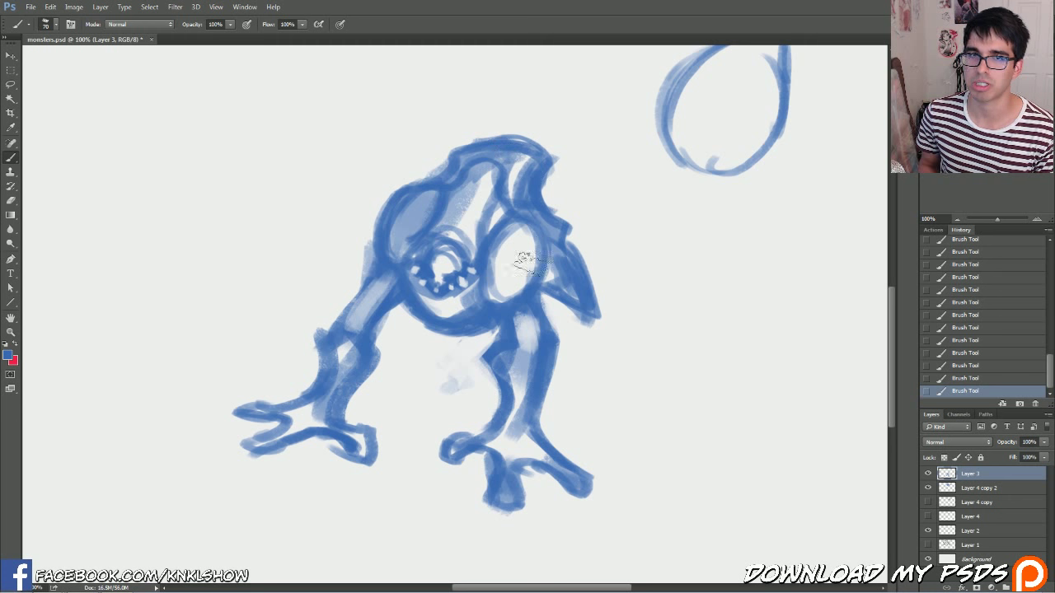
{"action": "key", "text": "bracketright"}
{"action": "key", "text": "bracketright"}
{"action": "left_click_drag", "start_coordinate": [519, 234], "coordinate": [524, 240]}
- Draw a forked foot with pointed toes at the end of the right hind limb
{"action": "key", "text": "bracketleft"}
{"action": "key", "text": "bracketleft"}
{"action": "key", "text": "bracketleft"}
{"action": "key", "text": "bracketleft"}
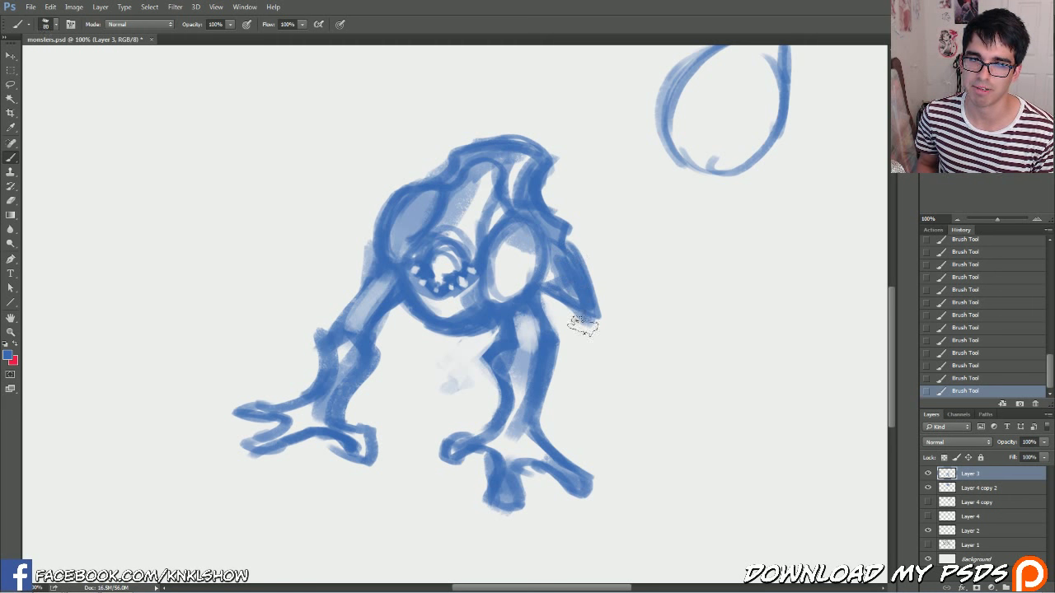
{"action": "mouse_move", "coordinate": [567, 303]}
{"action": "left_mouse_down"}
{"action": "mouse_move", "coordinate": [593, 360]}
{"action": "mouse_move", "coordinate": [606, 343]}
{"action": "mouse_move", "coordinate": [632, 341]}
{"action": "mouse_move", "coordinate": [624, 336]}
{"action": "left_mouse_up"}
{"action": "key", "text": "bracketright"}
{"action": "key", "text": "bracketright"}
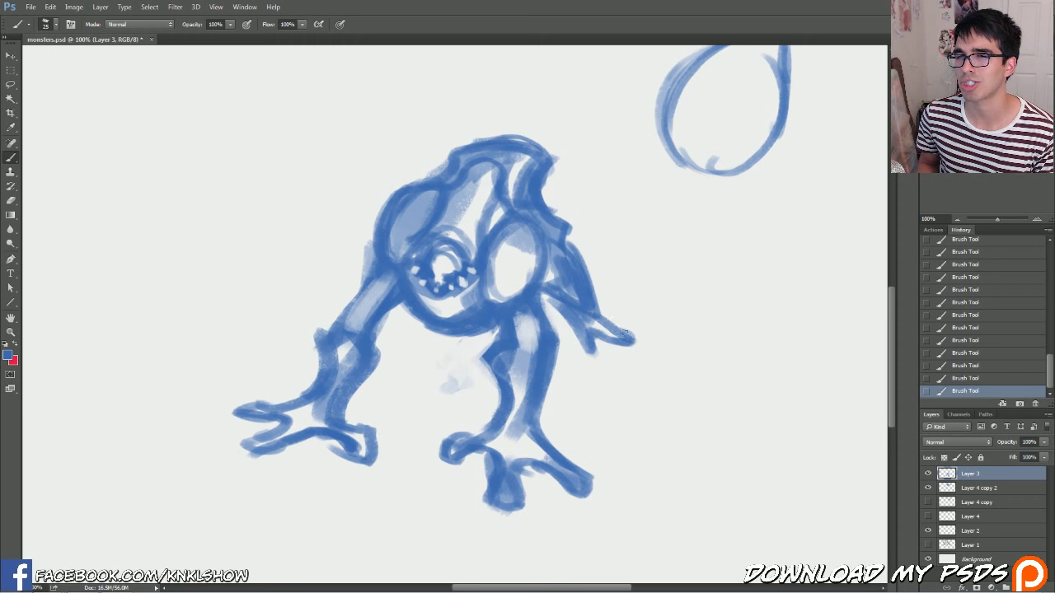
- Darken the right hind limb and sketch a matching far limb behind the left oval
{"action": "key", "text": "]"}
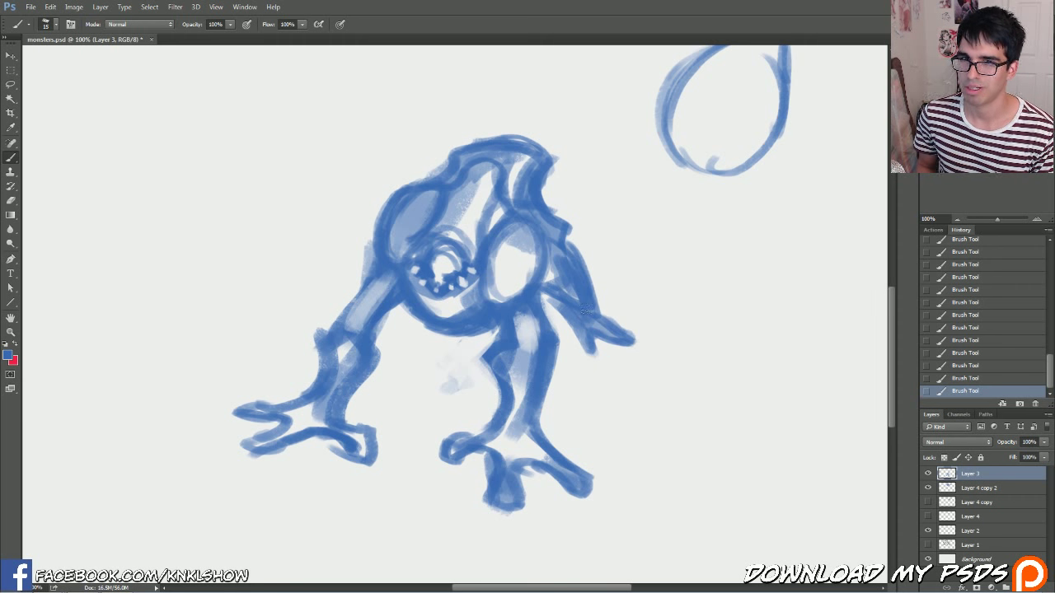
{"action": "key", "text": "]"}
{"action": "mouse_move", "coordinate": [585, 310]}
{"action": "left_mouse_down"}
{"action": "mouse_move", "coordinate": [569, 248]}
{"action": "mouse_move", "coordinate": [544, 234]}
{"action": "left_mouse_up"}
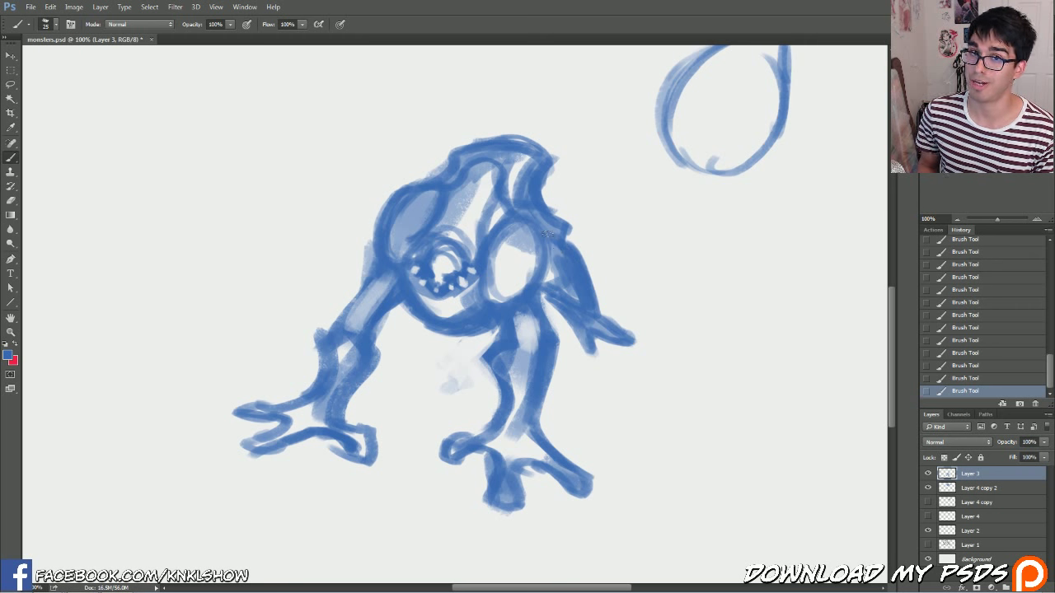
{"action": "left_click_drag", "start_coordinate": [532, 286], "coordinate": [541, 245]}
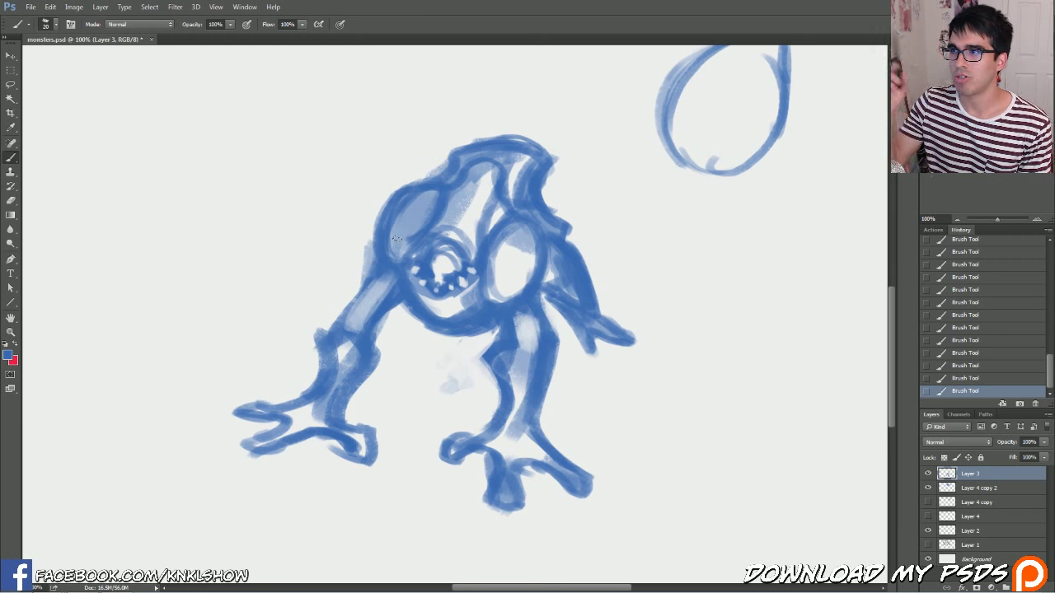
{"action": "key", "text": "]"}
{"action": "mouse_move", "coordinate": [388, 214]}
{"action": "left_mouse_down"}
{"action": "mouse_move", "coordinate": [367, 254]}
{"action": "mouse_move", "coordinate": [310, 269]}
{"action": "mouse_move", "coordinate": [362, 246]}
{"action": "mouse_move", "coordinate": [333, 249]}
{"action": "left_mouse_up"}
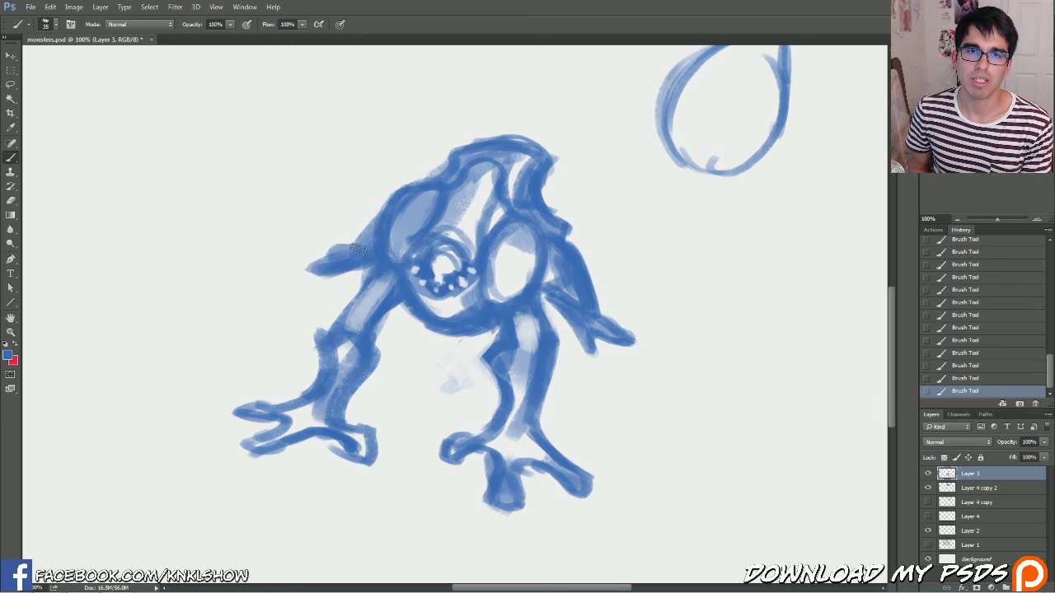
- Refine the hump and back edges with light erasures and dark strokes, and trim the far left limb to a short point
{"action": "left_click_drag", "start_coordinate": [512, 172], "coordinate": [515, 203]}
{"action": "left_click_drag", "start_coordinate": [510, 184], "coordinate": [511, 202]}
{"action": "left_click_drag", "start_coordinate": [468, 152], "coordinate": [453, 177]}
{"action": "mouse_move", "coordinate": [492, 132]}
{"action": "left_mouse_down"}
{"action": "mouse_move", "coordinate": [468, 139]}
{"action": "mouse_move", "coordinate": [510, 146]}
{"action": "left_mouse_up"}
{"action": "left_click_drag", "start_coordinate": [554, 210], "coordinate": [546, 188]}
{"action": "mouse_move", "coordinate": [545, 187]}
{"action": "left_mouse_down"}
{"action": "mouse_move", "coordinate": [558, 160]}
{"action": "mouse_move", "coordinate": [563, 169]}
{"action": "left_mouse_up"}
{"action": "key", "text": "bracketright"}
{"action": "left_click_drag", "start_coordinate": [547, 218], "coordinate": [553, 181]}
{"action": "left_click_drag", "start_coordinate": [567, 242], "coordinate": [580, 257]}
{"action": "left_click_drag", "start_coordinate": [564, 232], "coordinate": [579, 246]}
{"action": "left_click_drag", "start_coordinate": [476, 241], "coordinate": [470, 238]}
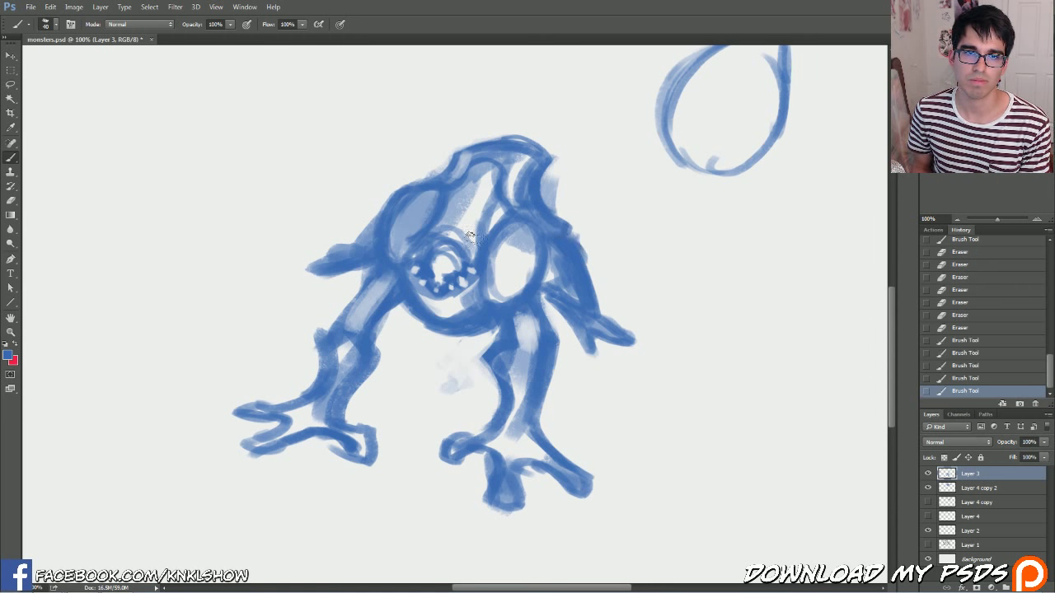
{"action": "mouse_move", "coordinate": [344, 262]}
{"action": "left_mouse_down"}
{"action": "mouse_move", "coordinate": [313, 248]}
{"action": "mouse_move", "coordinate": [313, 272]}
{"action": "mouse_move", "coordinate": [368, 230]}
{"action": "mouse_move", "coordinate": [387, 198]}
{"action": "left_mouse_up"}
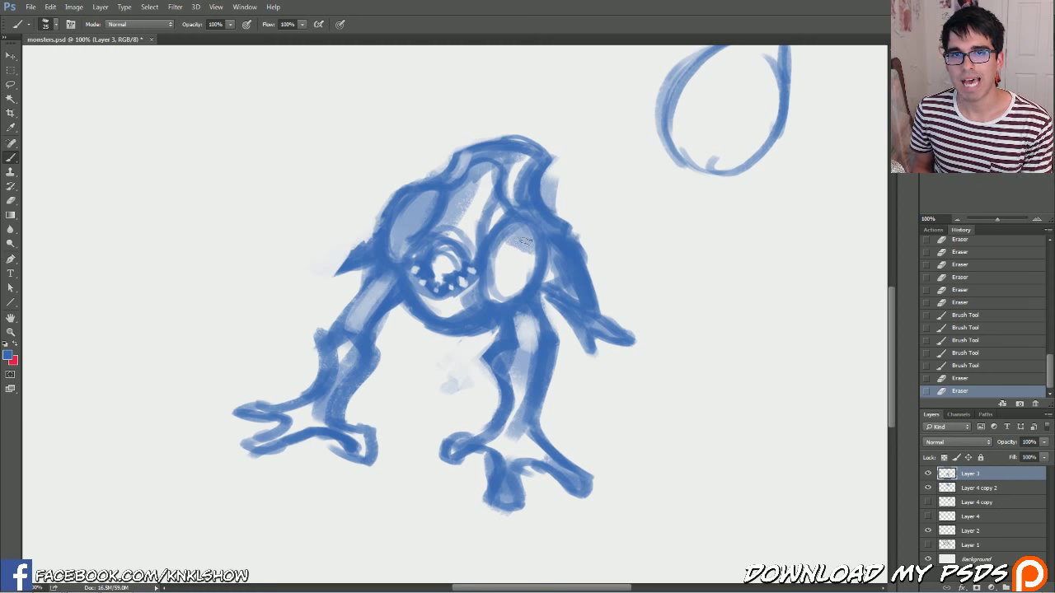
- Shade the insides of both ovals and the body areas around the mouth
{"action": "mouse_move", "coordinate": [517, 243]}
{"action": "left_mouse_down"}
{"action": "mouse_move", "coordinate": [519, 272]}
{"action": "mouse_move", "coordinate": [519, 224]}
{"action": "left_mouse_up"}
{"action": "left_click_drag", "start_coordinate": [510, 293], "coordinate": [512, 257]}
{"action": "left_click_drag", "start_coordinate": [415, 216], "coordinate": [407, 230]}
{"action": "key", "text": "bracketleft"}
{"action": "left_click_drag", "start_coordinate": [412, 295], "coordinate": [431, 307]}
{"action": "left_click_drag", "start_coordinate": [419, 295], "coordinate": [430, 302]}
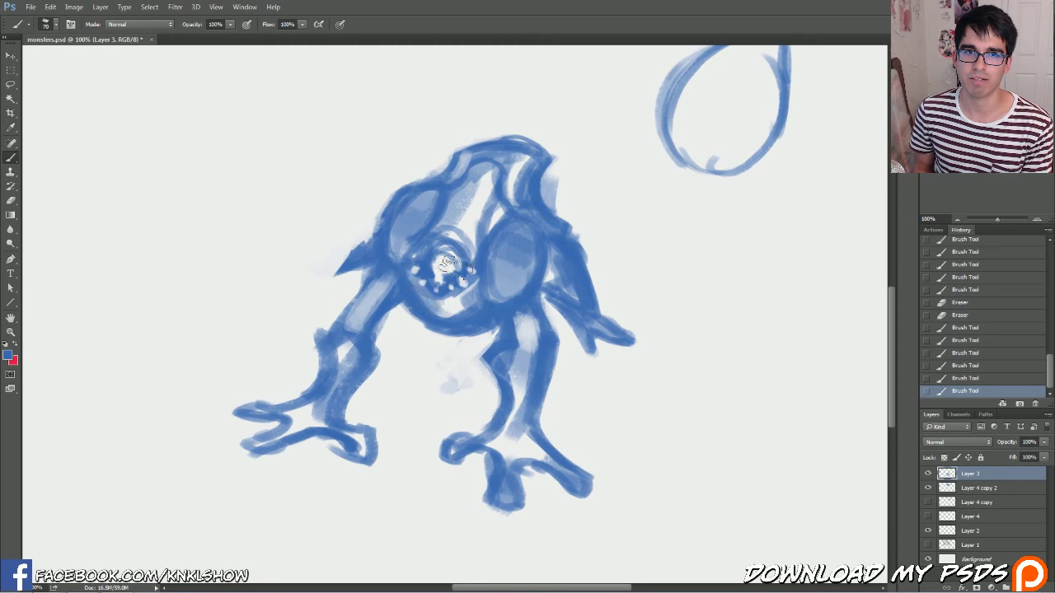
{"action": "left_click_drag", "start_coordinate": [454, 226], "coordinate": [466, 196]}
{"action": "key", "text": "bracketright"}
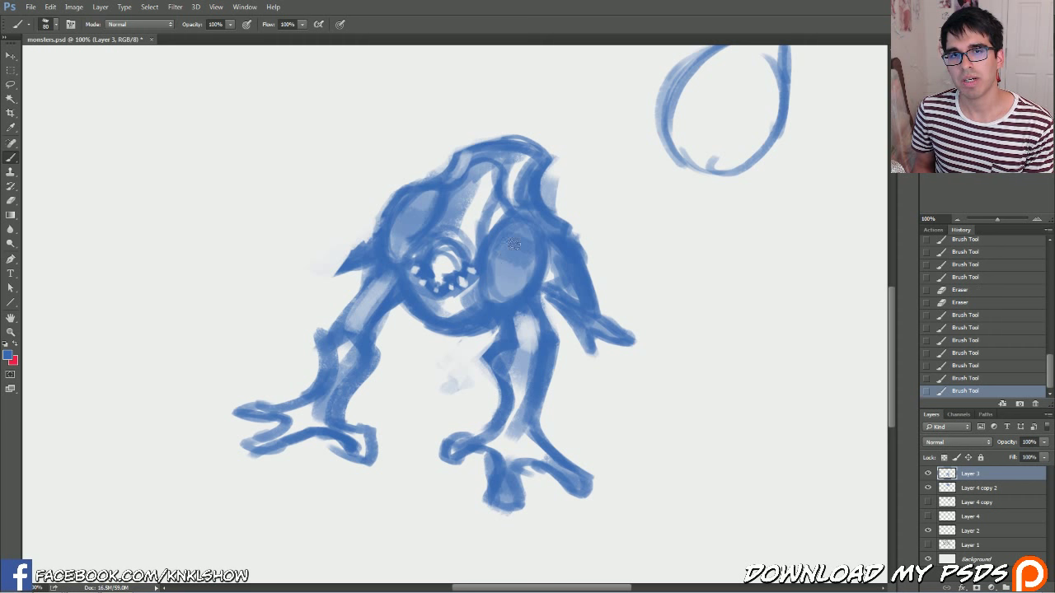
- Erase small bright spots into both ovals as eye highlights and darken the areas around them
{"action": "key", "text": "e"}
{"action": "left_click_drag", "start_coordinate": [505, 242], "coordinate": [513, 263]}
{"action": "left_click_drag", "start_coordinate": [514, 275], "coordinate": [503, 254]}
{"action": "mouse_move", "coordinate": [414, 224]}
{"action": "left_mouse_down"}
{"action": "mouse_move", "coordinate": [407, 211]}
{"action": "mouse_move", "coordinate": [393, 247]}
{"action": "left_mouse_up"}
{"action": "key", "text": "bracketleft"}
{"action": "key", "text": "bracketleft"}
{"action": "key", "text": "bracketleft"}
{"action": "key", "text": "bracketleft"}
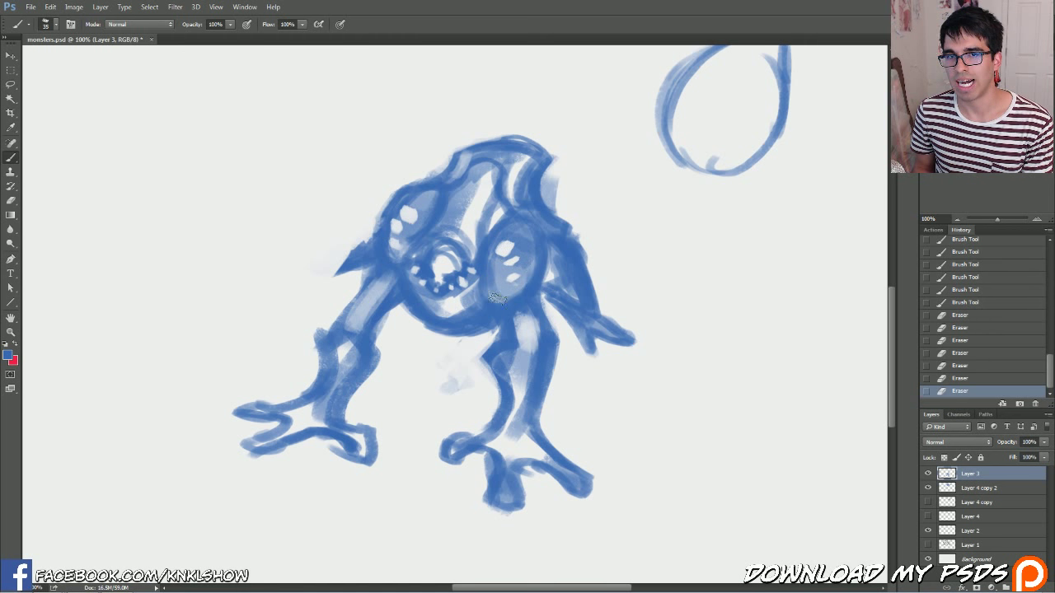
{"action": "left_click_drag", "start_coordinate": [496, 297], "coordinate": [504, 225]}
{"action": "mouse_move", "coordinate": [412, 241]}
{"action": "left_mouse_down"}
{"action": "mouse_move", "coordinate": [395, 261]}
{"action": "mouse_move", "coordinate": [437, 193]}
{"action": "left_mouse_up"}
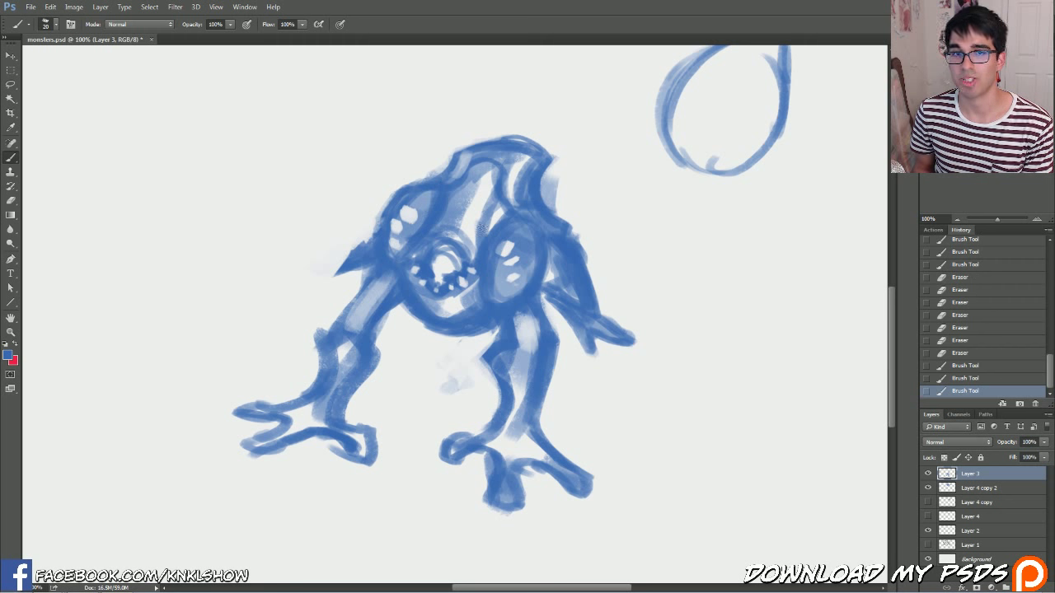
- Try a solid dark mouth with a full ring of erased teeth, and revert to the earlier mouth
{"action": "left_click_drag", "start_coordinate": [465, 262], "coordinate": [452, 272]}
{"action": "mouse_move", "coordinate": [437, 270]}
{"action": "left_mouse_down"}
{"action": "mouse_move", "coordinate": [446, 274]}
{"action": "mouse_move", "coordinate": [449, 247]}
{"action": "mouse_move", "coordinate": [453, 280]}
{"action": "mouse_move", "coordinate": [453, 262]}
{"action": "mouse_move", "coordinate": [431, 258]}
{"action": "left_mouse_up"}
{"action": "left_click_drag", "start_coordinate": [436, 250], "coordinate": [455, 259]}
{"action": "left_click_drag", "start_coordinate": [463, 255], "coordinate": [461, 260]}
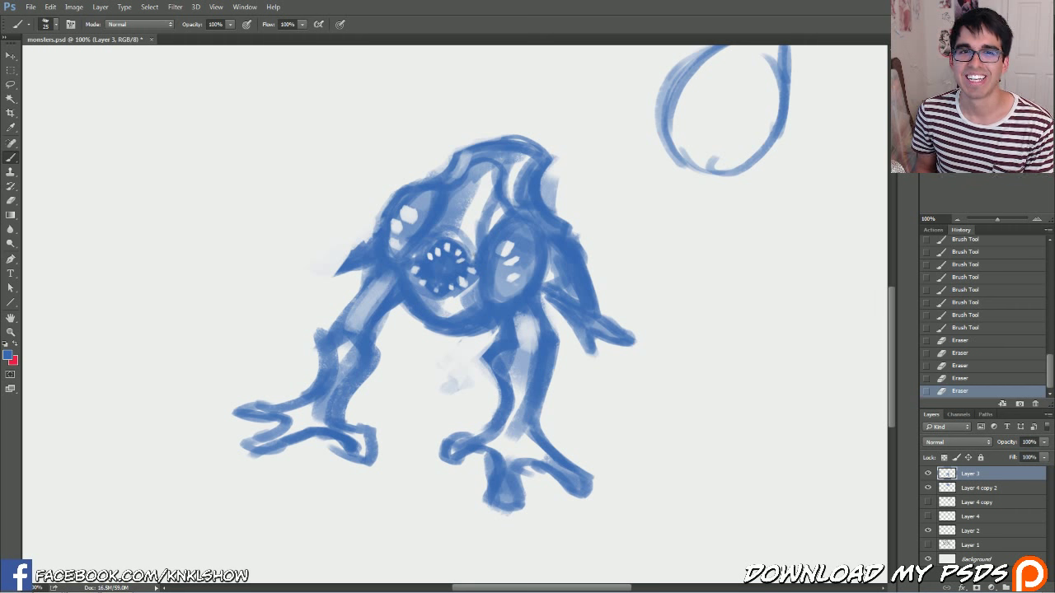
{"action": "left_click", "coordinate": [968, 289]}
{"action": "left_click", "coordinate": [968, 251]}
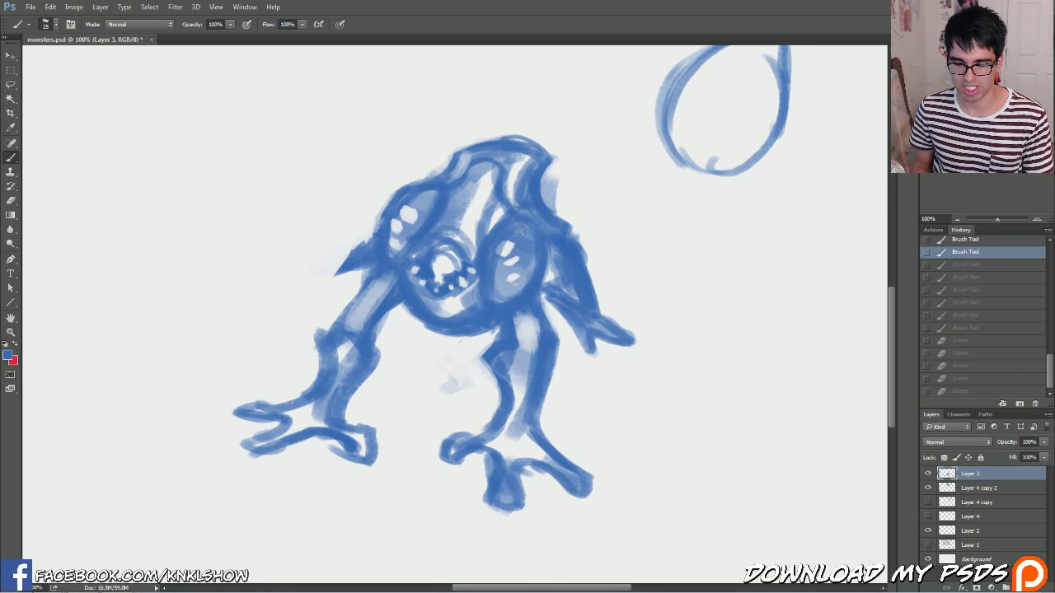
- Erase light curved rims around both large eyes and touch up the dark strokes beside them
{"action": "left_click", "coordinate": [476, 253]}
{"action": "left_click", "coordinate": [494, 274]}
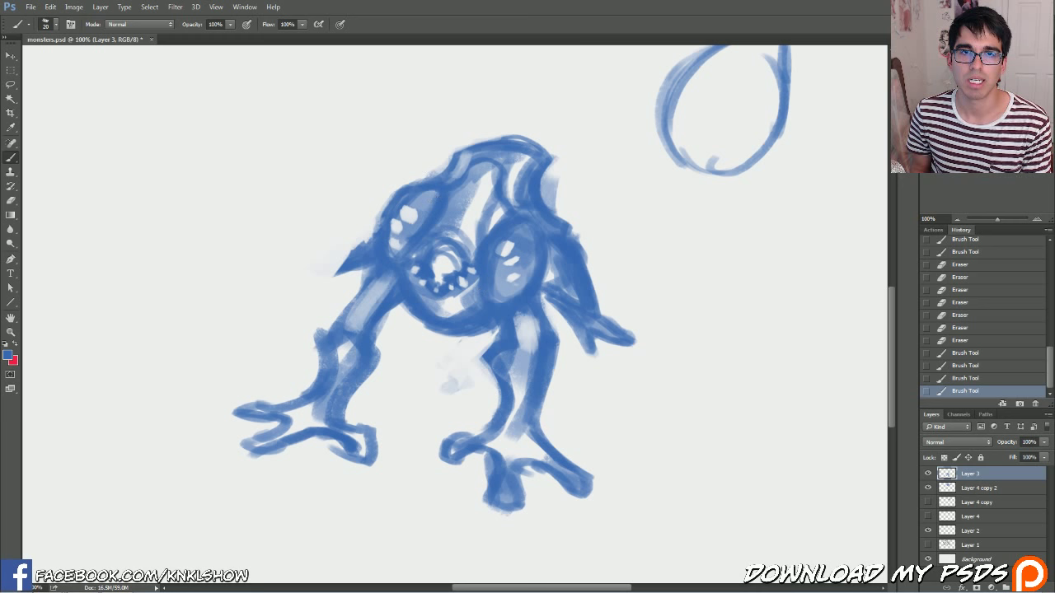
{"action": "mouse_move", "coordinate": [431, 187]}
{"action": "left_mouse_down"}
{"action": "mouse_move", "coordinate": [439, 209]}
{"action": "mouse_move", "coordinate": [423, 228]}
{"action": "left_mouse_up"}
{"action": "mouse_move", "coordinate": [524, 223]}
{"action": "left_mouse_down"}
{"action": "mouse_move", "coordinate": [487, 241]}
{"action": "mouse_move", "coordinate": [480, 259]}
{"action": "left_mouse_up"}
{"action": "key", "text": "bracketleft"}
{"action": "mouse_move", "coordinate": [434, 221]}
{"action": "left_mouse_down"}
{"action": "mouse_move", "coordinate": [442, 201]}
{"action": "mouse_move", "coordinate": [433, 188]}
{"action": "mouse_move", "coordinate": [441, 200]}
{"action": "left_mouse_up"}
{"action": "left_click_drag", "start_coordinate": [434, 191], "coordinate": [441, 204]}
{"action": "left_click", "coordinate": [557, 261]}
{"action": "left_click_drag", "start_coordinate": [477, 260], "coordinate": [482, 253]}
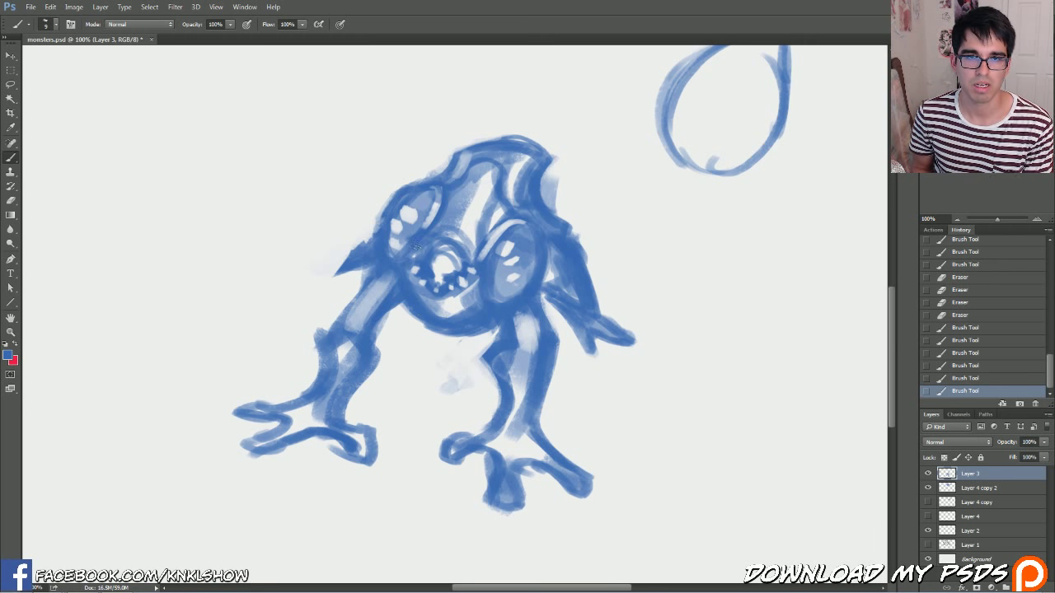
- Add a few more small light teeth around the creature's round mouth and tidy the dark gaps between them
{"action": "mouse_move", "coordinate": [423, 269]}
{"action": "left_mouse_down"}
{"action": "mouse_move", "coordinate": [455, 275]}
{"action": "mouse_move", "coordinate": [431, 267]}
{"action": "left_mouse_up"}
{"action": "left_click", "coordinate": [450, 279]}
{"action": "left_click_drag", "start_coordinate": [430, 266], "coordinate": [433, 262]}
{"action": "left_click", "coordinate": [426, 257]}
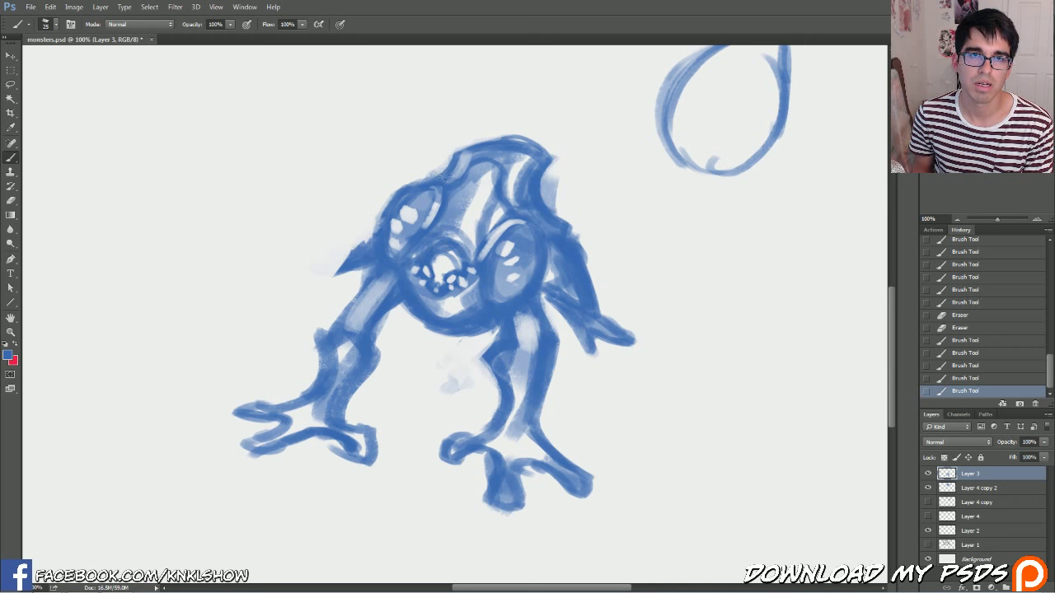
- Draw a curved pointed horn on each side of the creature's head and shade both horns
{"action": "key", "text": "bracketright"}
{"action": "key", "text": "bracketright"}
{"action": "key", "text": "bracketright"}
{"action": "left_click_drag", "start_coordinate": [409, 152], "coordinate": [417, 179]}
{"action": "left_click_drag", "start_coordinate": [407, 126], "coordinate": [417, 175]}
{"action": "left_click_drag", "start_coordinate": [411, 118], "coordinate": [449, 167]}
{"action": "key", "text": "bracketright"}
{"action": "mouse_move", "coordinate": [555, 214]}
{"action": "left_mouse_down"}
{"action": "mouse_move", "coordinate": [592, 180]}
{"action": "mouse_move", "coordinate": [617, 174]}
{"action": "left_mouse_up"}
{"action": "left_click_drag", "start_coordinate": [540, 190], "coordinate": [608, 169]}
{"action": "left_click_drag", "start_coordinate": [562, 214], "coordinate": [604, 173]}
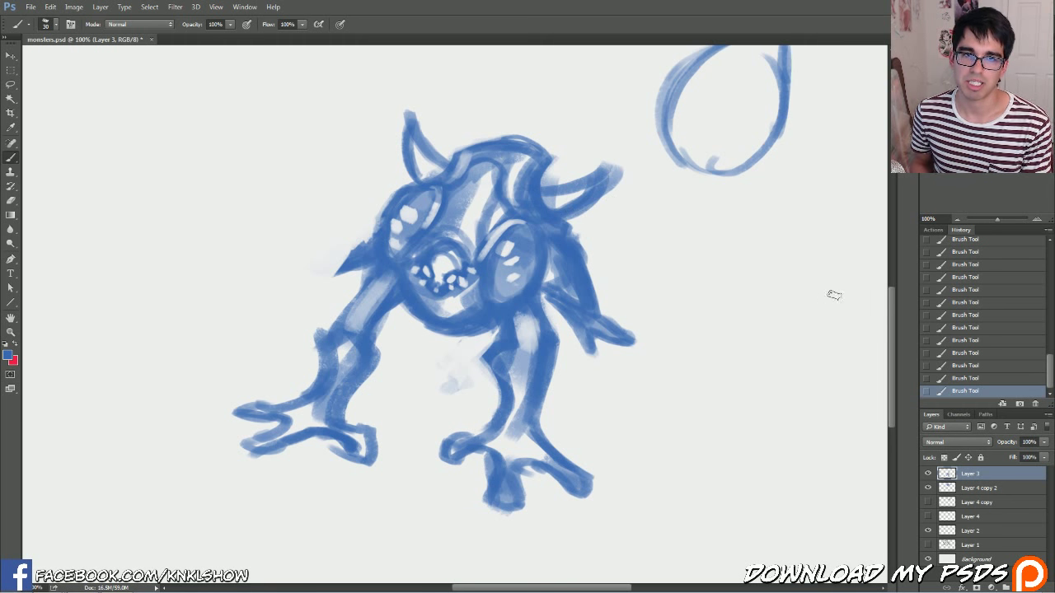
{"action": "left_click_drag", "start_coordinate": [412, 168], "coordinate": [435, 161]}
{"action": "left_click_drag", "start_coordinate": [552, 203], "coordinate": [587, 191]}
- Add a small spike beside the far horn and clean up the horn edges with the Eraser
{"action": "key", "text": "bracketleft"}
{"action": "key", "text": "bracketleft"}
{"action": "key", "text": "bracketleft"}
{"action": "key", "text": "bracketleft"}
{"action": "mouse_move", "coordinate": [452, 156]}
{"action": "left_mouse_down"}
{"action": "mouse_move", "coordinate": [449, 130]}
{"action": "mouse_move", "coordinate": [453, 156]}
{"action": "mouse_move", "coordinate": [402, 139]}
{"action": "mouse_move", "coordinate": [411, 105]}
{"action": "left_mouse_up"}
{"action": "key", "text": "e"}
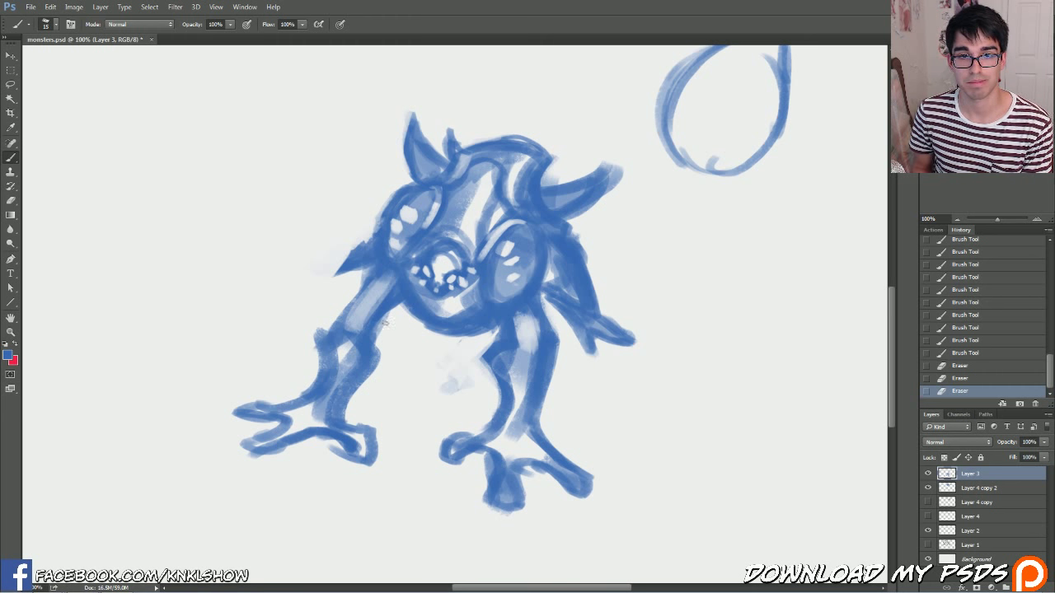
- Lasso the creature's far limb and foot, shorten them vertically with Free Transform, and deselect
{"action": "key", "text": "l"}
{"action": "mouse_move", "coordinate": [391, 276]}
{"action": "left_mouse_down"}
{"action": "mouse_move", "coordinate": [221, 389]}
{"action": "mouse_move", "coordinate": [400, 375]}
{"action": "mouse_move", "coordinate": [408, 346]}
{"action": "left_mouse_up"}
{"action": "key", "text": "ctrl+t"}
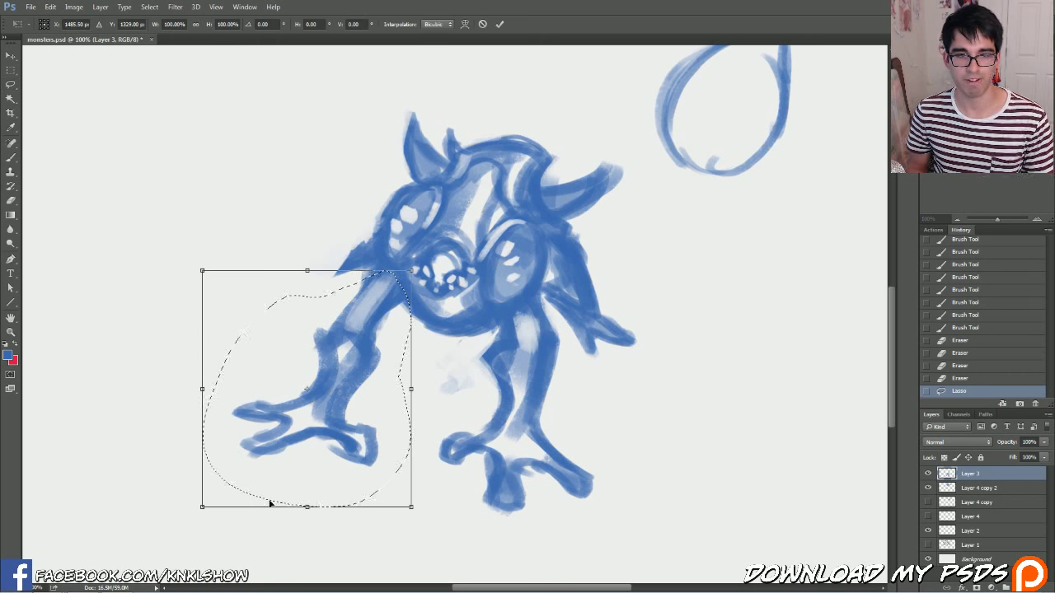
{"action": "left_click_drag", "start_coordinate": [308, 505], "coordinate": [318, 469]}
{"action": "key", "text": "Return"}
{"action": "key", "text": "ctrl+d"}
{"action": "key", "text": "ctrl+d"}
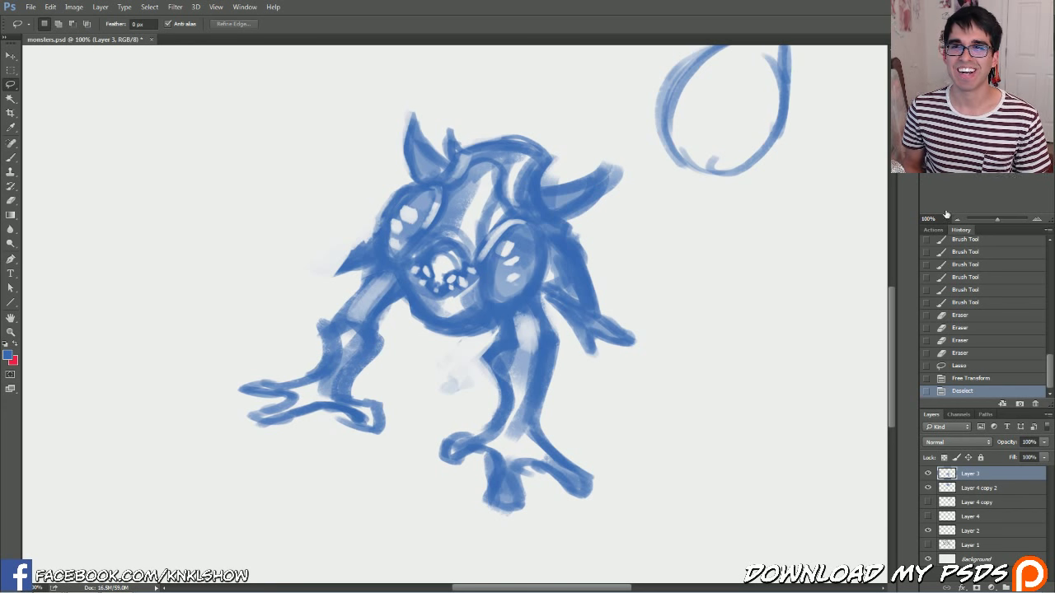
- Lasso the whole lobed creature, transfer it to its own layer, and move it toward the canvas's left edge
{"action": "left_click", "coordinate": [956, 219]}
{"action": "left_click_drag", "start_coordinate": [979, 141], "coordinate": [987, 133]}
{"action": "scroll", "coordinate": [455, 300], "scroll_direction": "down", "scroll_amount": 1}
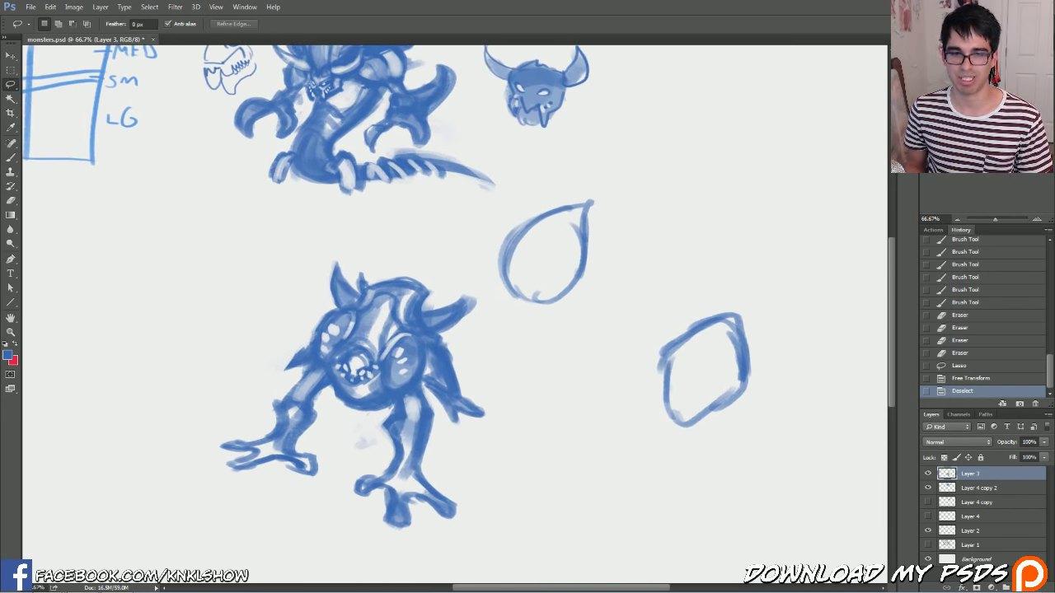
{"action": "key", "text": "b"}
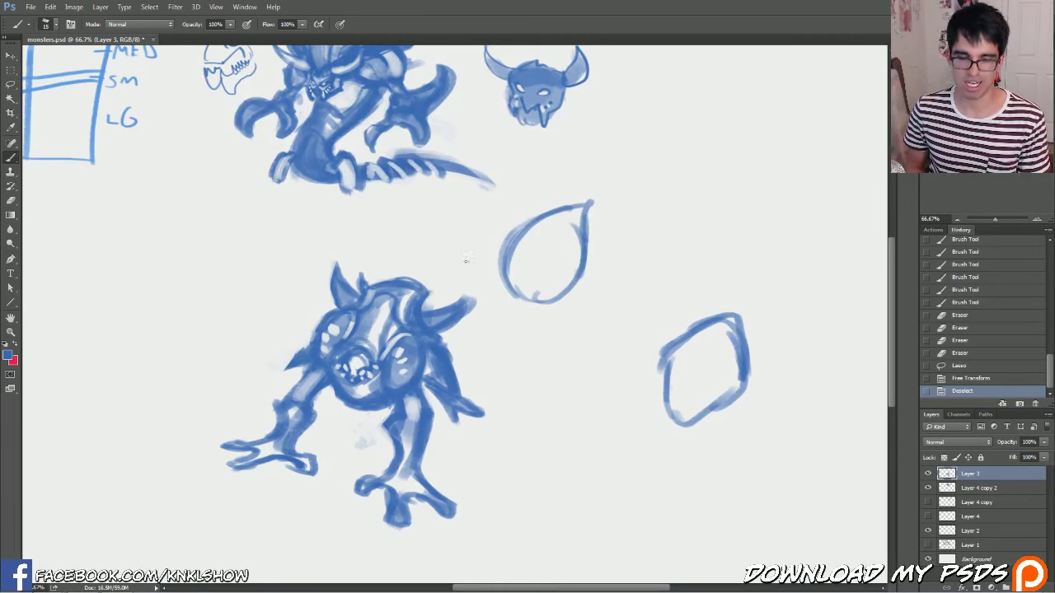
{"action": "key", "text": "l"}
{"action": "mouse_move", "coordinate": [504, 330]}
{"action": "left_mouse_down"}
{"action": "mouse_move", "coordinate": [153, 470]}
{"action": "mouse_move", "coordinate": [488, 387]}
{"action": "left_mouse_up"}
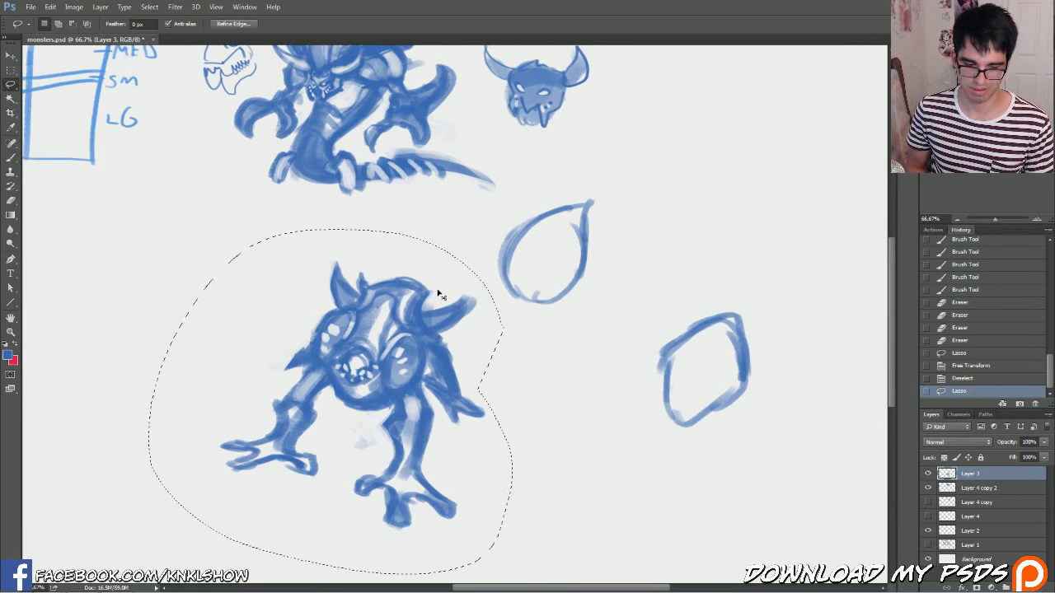
{"action": "key", "text": "Delete"}
{"action": "key", "text": "Delete"}
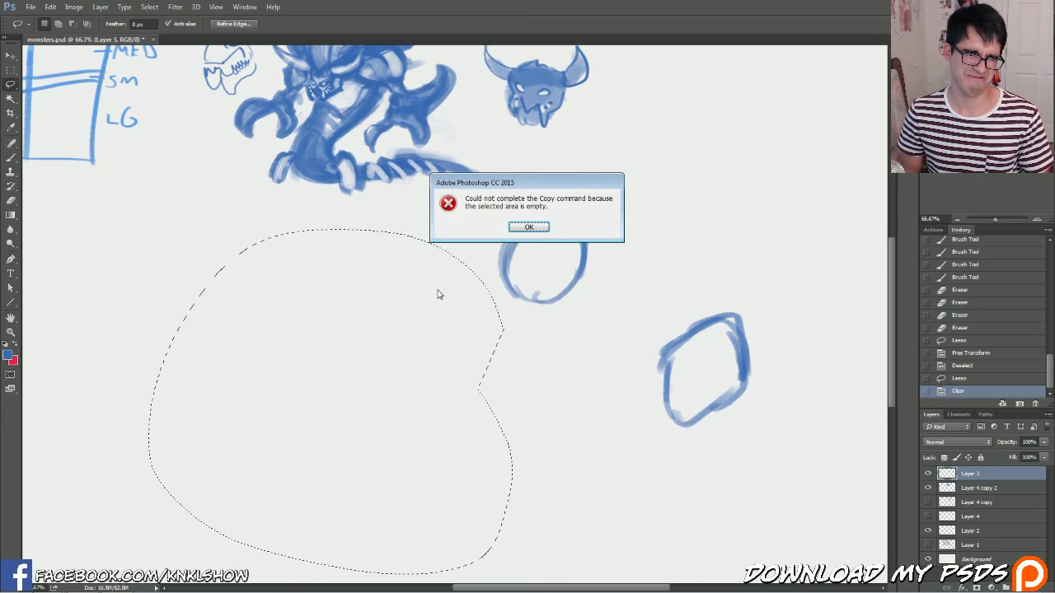
{"action": "left_click", "coordinate": [539, 229]}
{"action": "key", "text": "ctrl+v"}
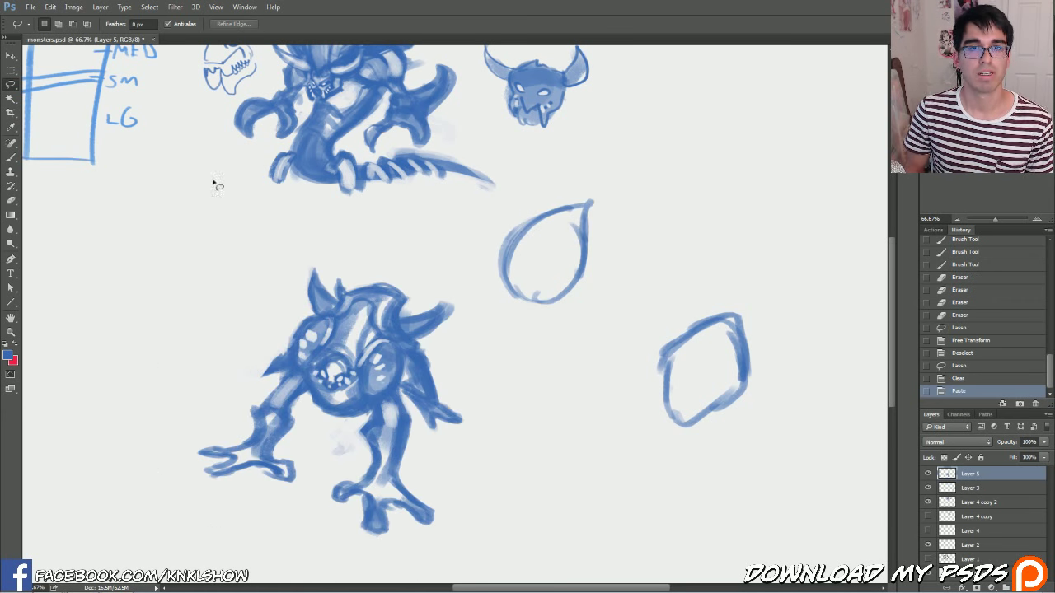
{"action": "key", "text": "v"}
{"action": "left_click_drag", "start_coordinate": [328, 367], "coordinate": [175, 300]}
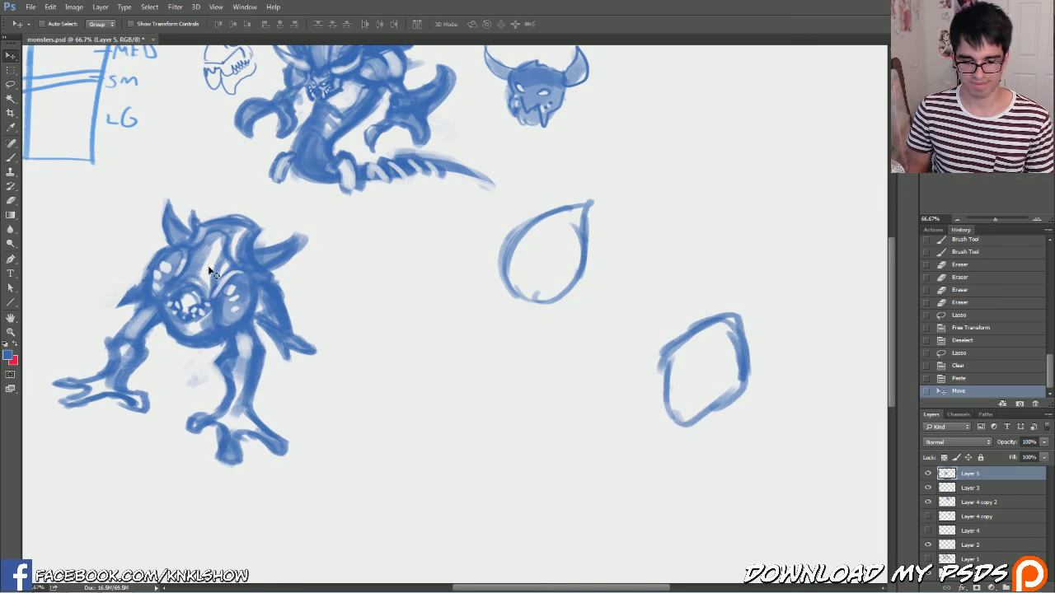
- On Layer 3, extend the teardrop's tip into a curved point and draw a parallel edge sweeping down its near side
{"action": "key", "text": "b"}
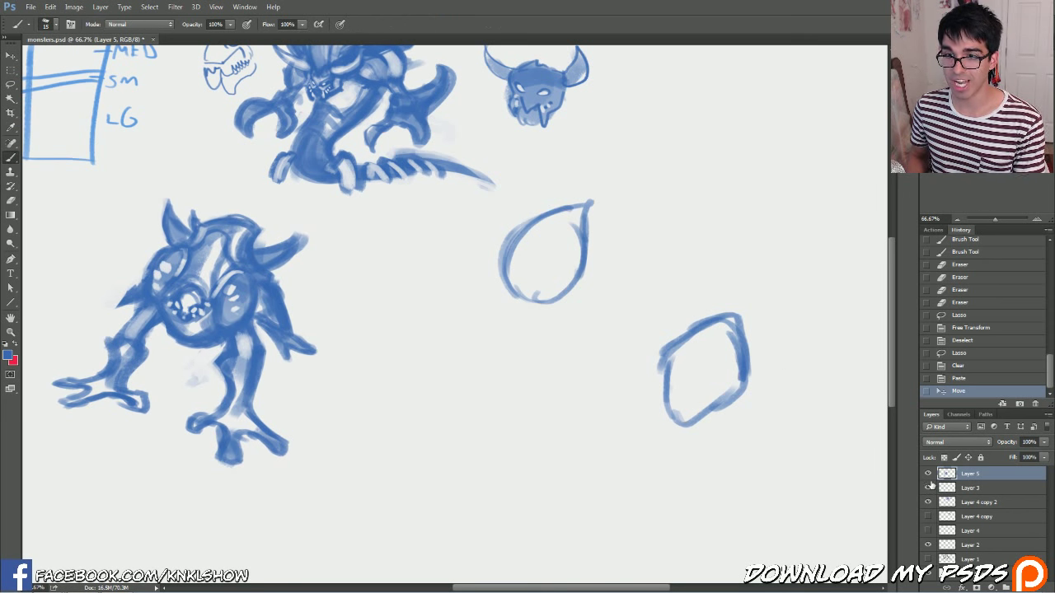
{"action": "left_click", "coordinate": [979, 489]}
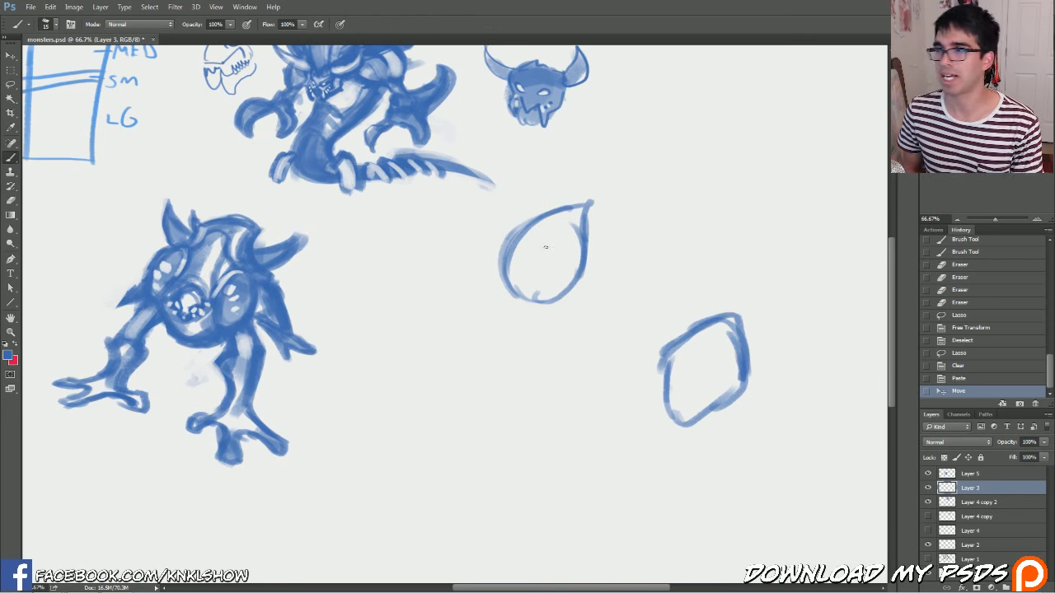
{"action": "left_click_drag", "start_coordinate": [548, 299], "coordinate": [595, 236]}
{"action": "mouse_move", "coordinate": [586, 269]}
{"action": "left_mouse_down"}
{"action": "mouse_move", "coordinate": [586, 214]}
{"action": "mouse_move", "coordinate": [599, 200]}
{"action": "left_mouse_up"}
{"action": "left_click_drag", "start_coordinate": [587, 241], "coordinate": [601, 193]}
{"action": "left_click_drag", "start_coordinate": [585, 211], "coordinate": [620, 188]}
{"action": "left_click_drag", "start_coordinate": [597, 198], "coordinate": [633, 188]}
{"action": "mouse_move", "coordinate": [586, 216]}
{"action": "left_mouse_down"}
{"action": "mouse_move", "coordinate": [639, 190]}
{"action": "mouse_move", "coordinate": [650, 203]}
{"action": "left_mouse_up"}
{"action": "key", "text": "bracketright"}
{"action": "key", "text": "bracketright"}
{"action": "mouse_move", "coordinate": [639, 194]}
{"action": "left_mouse_down"}
{"action": "mouse_move", "coordinate": [649, 213]}
{"action": "mouse_move", "coordinate": [622, 267]}
{"action": "left_mouse_up"}
{"action": "left_click_drag", "start_coordinate": [612, 229], "coordinate": [593, 262]}
{"action": "left_click_drag", "start_coordinate": [633, 206], "coordinate": [588, 294]}
{"action": "left_click_drag", "start_coordinate": [601, 252], "coordinate": [565, 307]}
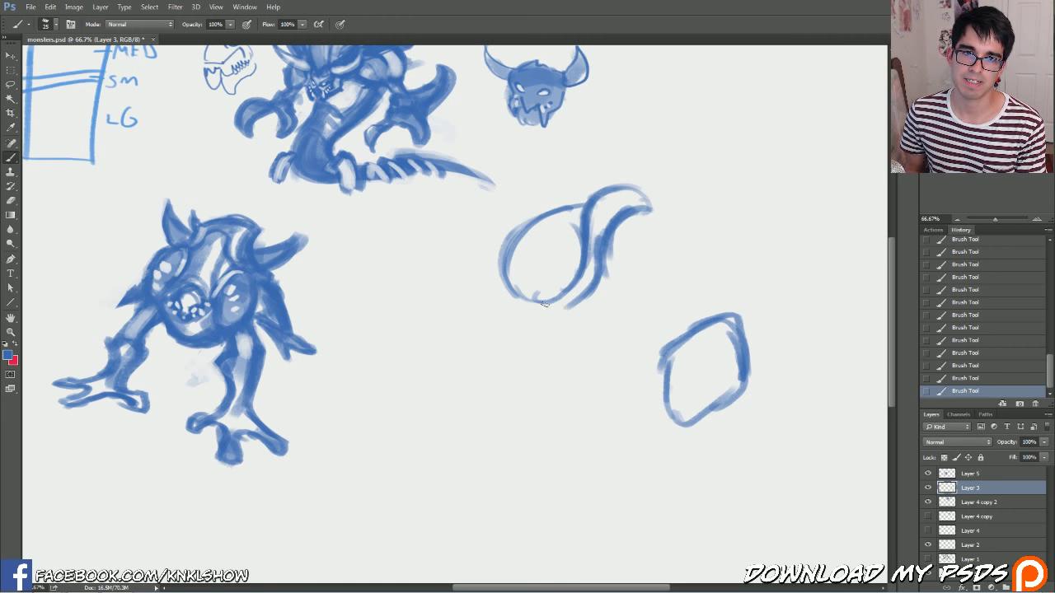
- Draw a near and a far oval eye on the teardrop face and sketch pointed tufts above it
{"action": "mouse_move", "coordinate": [569, 262]}
{"action": "left_mouse_down"}
{"action": "mouse_move", "coordinate": [541, 297]}
{"action": "mouse_move", "coordinate": [552, 300]}
{"action": "left_mouse_up"}
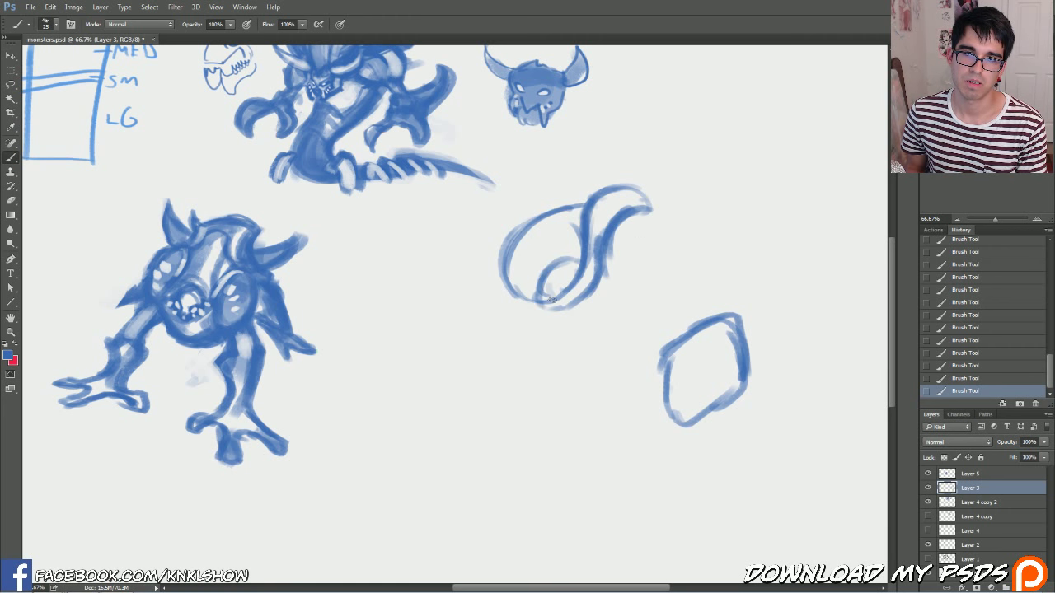
{"action": "left_click_drag", "start_coordinate": [506, 247], "coordinate": [504, 293]}
{"action": "left_click_drag", "start_coordinate": [565, 257], "coordinate": [561, 288]}
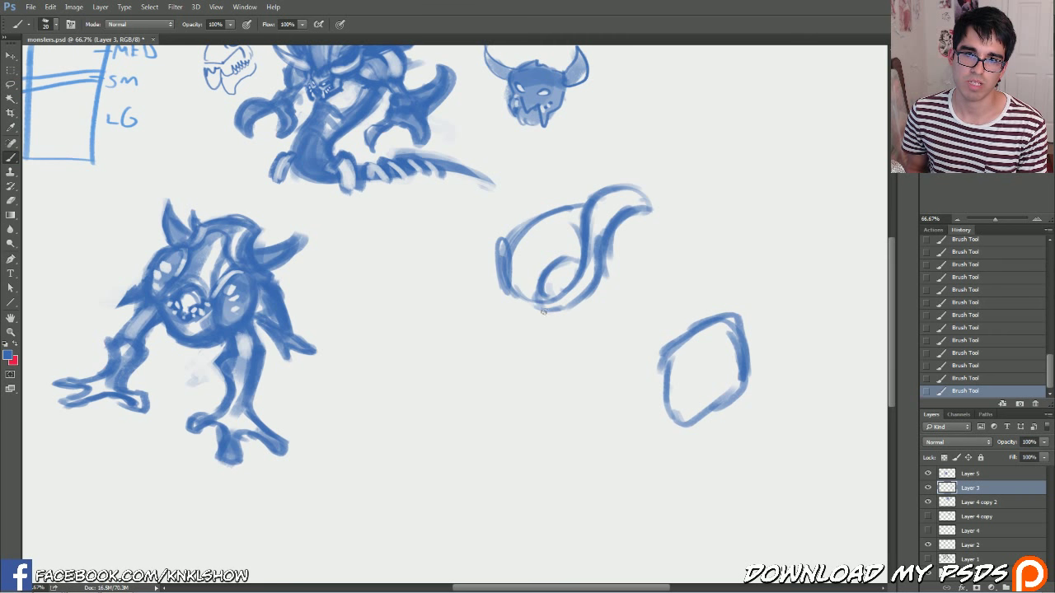
{"action": "left_click_drag", "start_coordinate": [492, 246], "coordinate": [515, 181]}
{"action": "left_click_drag", "start_coordinate": [514, 181], "coordinate": [534, 176]}
{"action": "key", "text": "bracketright"}
{"action": "key", "text": "bracketright"}
{"action": "mouse_move", "coordinate": [513, 222]}
{"action": "left_mouse_down"}
{"action": "mouse_move", "coordinate": [545, 169]}
{"action": "mouse_move", "coordinate": [522, 202]}
{"action": "mouse_move", "coordinate": [558, 165]}
{"action": "mouse_move", "coordinate": [547, 200]}
{"action": "mouse_move", "coordinate": [590, 196]}
{"action": "left_mouse_up"}
- Sketch a round spiral form behind the face and a long pointed shape sweeping back from the head
{"action": "key", "text": "bracketright"}
{"action": "left_click_drag", "start_coordinate": [618, 242], "coordinate": [649, 231]}
{"action": "mouse_move", "coordinate": [636, 260]}
{"action": "left_mouse_down"}
{"action": "mouse_move", "coordinate": [677, 249]}
{"action": "mouse_move", "coordinate": [649, 273]}
{"action": "mouse_move", "coordinate": [647, 217]}
{"action": "mouse_move", "coordinate": [590, 194]}
{"action": "left_mouse_up"}
{"action": "key", "text": "bracketright"}
{"action": "key", "text": "bracketleft"}
{"action": "mouse_move", "coordinate": [500, 287]}
{"action": "left_mouse_down"}
{"action": "mouse_move", "coordinate": [513, 308]}
{"action": "mouse_move", "coordinate": [577, 319]}
{"action": "mouse_move", "coordinate": [623, 292]}
{"action": "left_mouse_up"}
{"action": "mouse_move", "coordinate": [595, 189]}
{"action": "left_mouse_down"}
{"action": "mouse_move", "coordinate": [627, 167]}
{"action": "mouse_move", "coordinate": [672, 197]}
{"action": "left_mouse_up"}
{"action": "key", "text": "bracketright"}
{"action": "key", "text": "bracketright"}
{"action": "mouse_move", "coordinate": [664, 235]}
{"action": "left_mouse_down"}
{"action": "mouse_move", "coordinate": [733, 213]}
{"action": "mouse_move", "coordinate": [629, 190]}
{"action": "mouse_move", "coordinate": [651, 180]}
{"action": "mouse_move", "coordinate": [593, 194]}
{"action": "left_mouse_up"}
{"action": "key", "text": "bracketleft"}
- Draw the lower curve of the head with jaw shapes beneath the face and a small oval below the spiral
{"action": "mouse_move", "coordinate": [660, 260]}
{"action": "left_mouse_down"}
{"action": "mouse_move", "coordinate": [689, 264]}
{"action": "mouse_move", "coordinate": [692, 249]}
{"action": "mouse_move", "coordinate": [657, 316]}
{"action": "mouse_move", "coordinate": [620, 322]}
{"action": "left_mouse_up"}
{"action": "key", "text": "bracketleft"}
{"action": "left_click_drag", "start_coordinate": [679, 275], "coordinate": [586, 351]}
{"action": "mouse_move", "coordinate": [520, 323]}
{"action": "left_mouse_down"}
{"action": "mouse_move", "coordinate": [515, 365]}
{"action": "mouse_move", "coordinate": [528, 384]}
{"action": "mouse_move", "coordinate": [626, 313]}
{"action": "mouse_move", "coordinate": [633, 274]}
{"action": "mouse_move", "coordinate": [663, 239]}
{"action": "left_mouse_up"}
{"action": "mouse_move", "coordinate": [638, 280]}
{"action": "left_mouse_down"}
{"action": "mouse_move", "coordinate": [668, 247]}
{"action": "mouse_move", "coordinate": [659, 305]}
{"action": "left_mouse_up"}
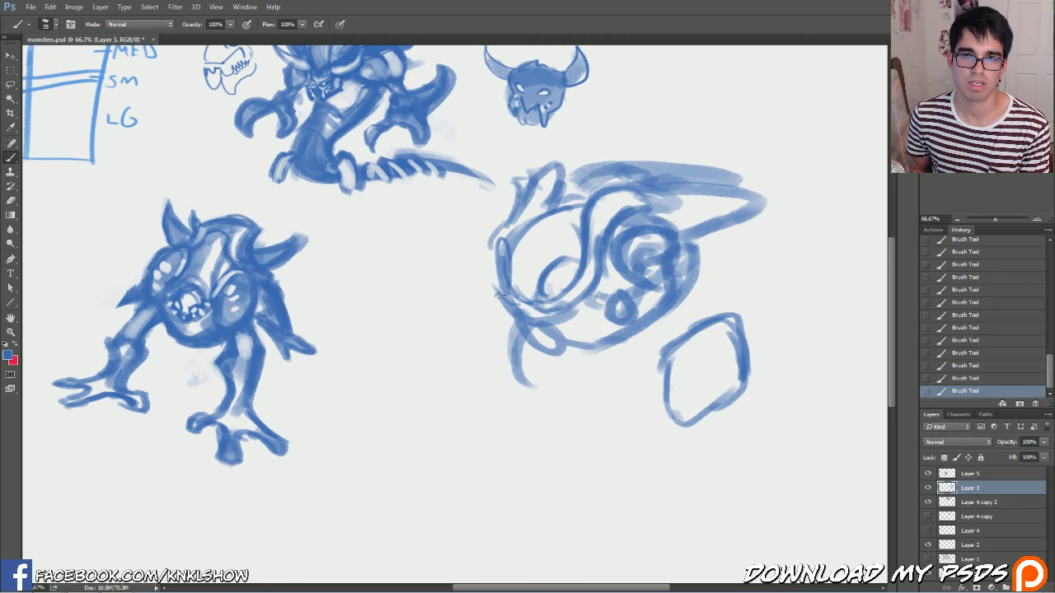
- Build up the rounded outline on the far side of the head and strengthen the jaw and spiral strokes
{"action": "left_click_drag", "start_coordinate": [540, 223], "coordinate": [498, 298]}
{"action": "left_click_drag", "start_coordinate": [486, 230], "coordinate": [498, 298]}
{"action": "left_click_drag", "start_coordinate": [485, 254], "coordinate": [468, 288]}
{"action": "key", "text": "bracketright"}
{"action": "mouse_move", "coordinate": [524, 339]}
{"action": "left_mouse_down"}
{"action": "mouse_move", "coordinate": [552, 353]}
{"action": "mouse_move", "coordinate": [587, 307]}
{"action": "left_mouse_up"}
{"action": "mouse_move", "coordinate": [630, 280]}
{"action": "left_mouse_down"}
{"action": "mouse_move", "coordinate": [688, 265]}
{"action": "mouse_move", "coordinate": [684, 253]}
{"action": "left_mouse_up"}
{"action": "left_click_drag", "start_coordinate": [498, 247], "coordinate": [482, 309]}
- Strengthen the front neck curve and draw a long back neck line running down from the head
{"action": "left_click_drag", "start_coordinate": [521, 333], "coordinate": [535, 373]}
{"action": "key", "text": "bracketleft"}
{"action": "key", "text": "bracketleft"}
{"action": "mouse_move", "coordinate": [662, 326]}
{"action": "left_mouse_down"}
{"action": "mouse_move", "coordinate": [554, 406]}
{"action": "mouse_move", "coordinate": [568, 435]}
{"action": "left_mouse_up"}
- Reinforce the swept-back ear and add a curved crest along the top of the head
{"action": "key", "text": "bracketright"}
{"action": "mouse_move", "coordinate": [679, 239]}
{"action": "left_mouse_down"}
{"action": "mouse_move", "coordinate": [812, 211]}
{"action": "mouse_move", "coordinate": [655, 179]}
{"action": "left_mouse_up"}
{"action": "left_click_drag", "start_coordinate": [601, 206], "coordinate": [696, 152]}
{"action": "left_click_drag", "start_coordinate": [564, 185], "coordinate": [676, 148]}
- Shade the teardrop face with broad soft strokes using an enlarged brush
{"action": "key", "text": "bracketleft"}
{"action": "key", "text": "bracketleft"}
{"action": "key", "text": "bracketright"}
{"action": "key", "text": "bracketright"}
{"action": "key", "text": "bracketright"}
{"action": "key", "text": "bracketright"}
{"action": "key", "text": "bracketright"}
{"action": "key", "text": "bracketright"}
{"action": "key", "text": "bracketright"}
{"action": "mouse_move", "coordinate": [524, 257]}
{"action": "left_mouse_down"}
{"action": "mouse_move", "coordinate": [532, 288]}
{"action": "mouse_move", "coordinate": [583, 213]}
{"action": "mouse_move", "coordinate": [539, 225]}
{"action": "mouse_move", "coordinate": [545, 252]}
{"action": "mouse_move", "coordinate": [516, 239]}
{"action": "mouse_move", "coordinate": [548, 198]}
{"action": "left_mouse_up"}
- Fill the near and far eyes with dark tone using a smaller brush
{"action": "key", "text": "bracketleft"}
{"action": "key", "text": "bracketleft"}
{"action": "key", "text": "bracketleft"}
{"action": "key", "text": "bracketleft"}
{"action": "left_click_drag", "start_coordinate": [544, 298], "coordinate": [544, 273]}
{"action": "key", "text": "bracketleft"}
{"action": "key", "text": "bracketleft"}
{"action": "key", "text": "bracketleft"}
{"action": "mouse_move", "coordinate": [504, 244]}
{"action": "left_mouse_down"}
{"action": "mouse_move", "coordinate": [508, 293]}
{"action": "mouse_move", "coordinate": [504, 249]}
{"action": "left_mouse_up"}
- Erase clusters of small highlights into both eyes and a light strip along the face beside the far eye
{"action": "key", "text": "bracketright"}
{"action": "mouse_move", "coordinate": [568, 265]}
{"action": "left_mouse_down"}
{"action": "mouse_move", "coordinate": [552, 286]}
{"action": "mouse_move", "coordinate": [569, 271]}
{"action": "mouse_move", "coordinate": [523, 267]}
{"action": "left_mouse_up"}
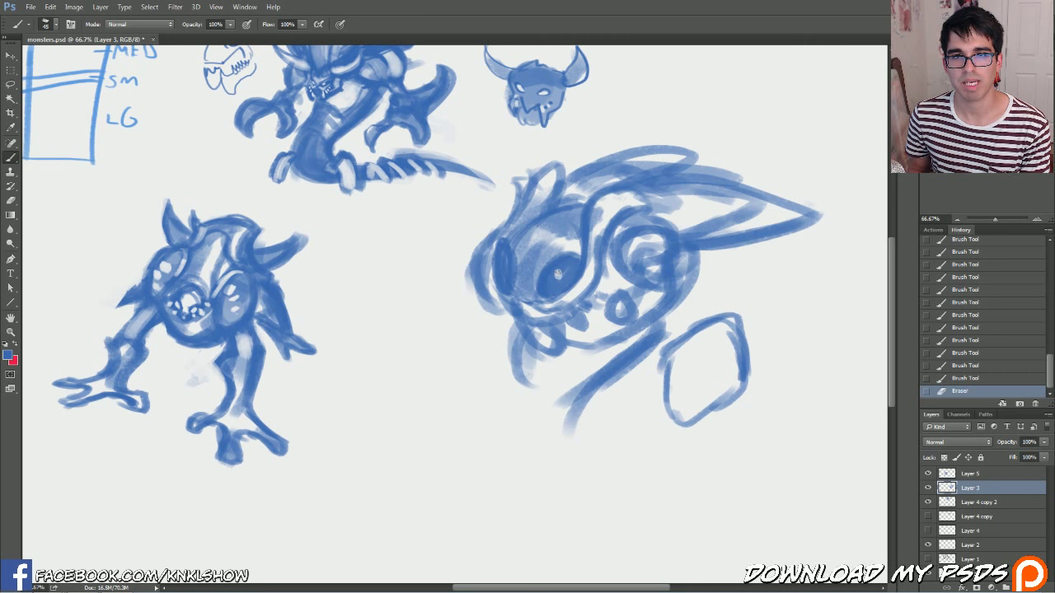
{"action": "left_click", "coordinate": [571, 263]}
{"action": "left_click", "coordinate": [573, 269]}
{"action": "left_click", "coordinate": [567, 274]}
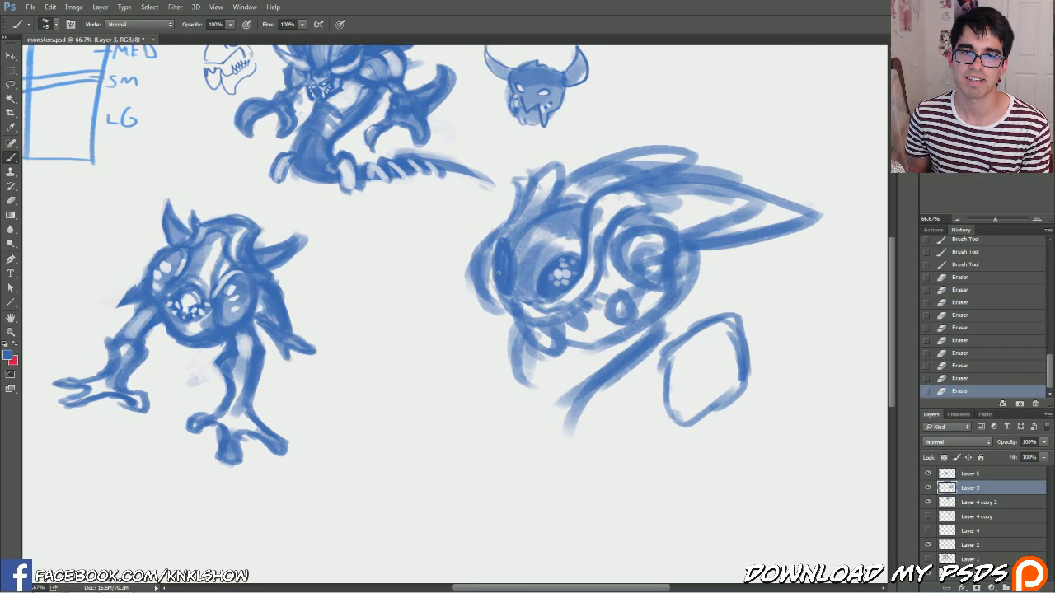
{"action": "mouse_move", "coordinate": [512, 293]}
{"action": "left_mouse_down"}
{"action": "mouse_move", "coordinate": [511, 237]}
{"action": "mouse_move", "coordinate": [513, 287]}
{"action": "mouse_move", "coordinate": [533, 227]}
{"action": "mouse_move", "coordinate": [524, 283]}
{"action": "mouse_move", "coordinate": [513, 258]}
{"action": "left_mouse_up"}
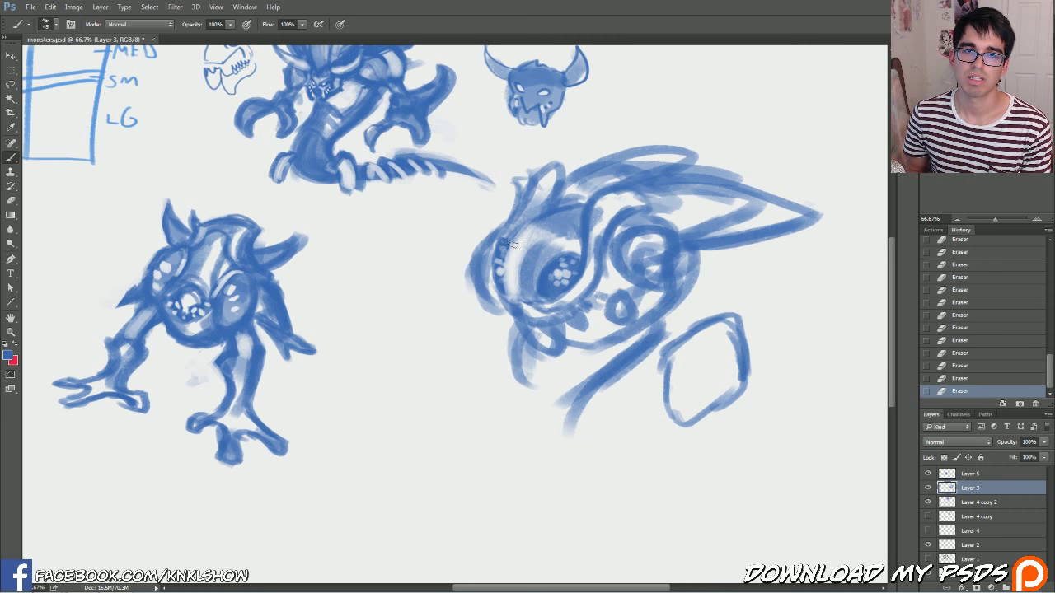
- Paint over the light strip between the eyes with soft blue strokes to blend it into the face
{"action": "key", "text": "b"}
{"action": "mouse_move", "coordinate": [515, 304]}
{"action": "left_mouse_down"}
{"action": "mouse_move", "coordinate": [521, 231]}
{"action": "mouse_move", "coordinate": [495, 252]}
{"action": "mouse_move", "coordinate": [492, 277]}
{"action": "mouse_move", "coordinate": [528, 240]}
{"action": "left_mouse_up"}
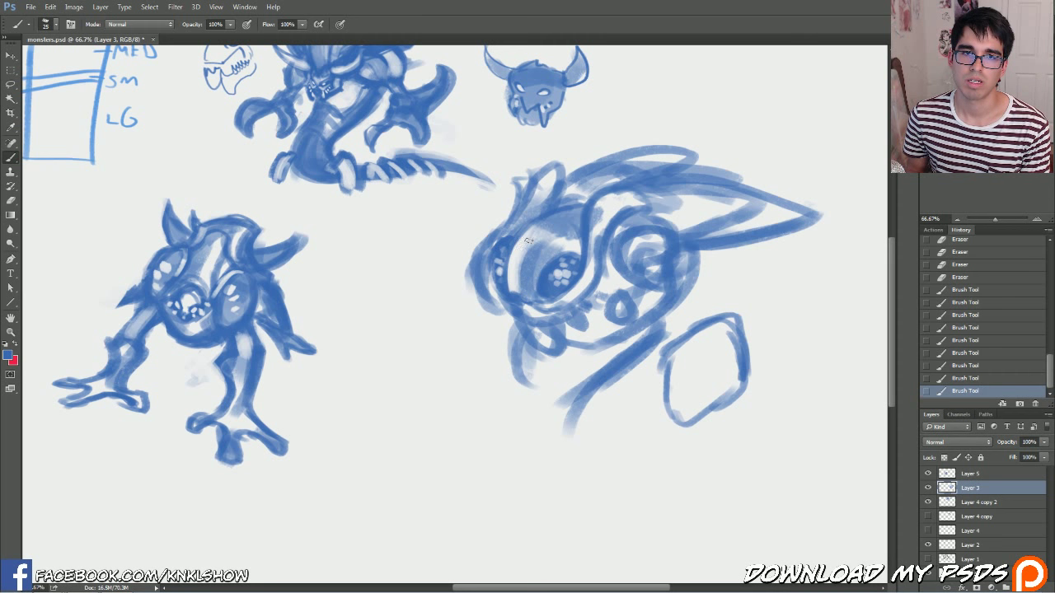
{"action": "mouse_move", "coordinate": [516, 291]}
{"action": "left_mouse_down"}
{"action": "mouse_move", "coordinate": [521, 247]}
{"action": "mouse_move", "coordinate": [544, 224]}
{"action": "left_mouse_up"}
{"action": "key", "text": "bracketright"}
{"action": "key", "text": "bracketright"}
{"action": "key", "text": "bracketright"}
{"action": "key", "text": "bracketright"}
{"action": "key", "text": "bracketright"}
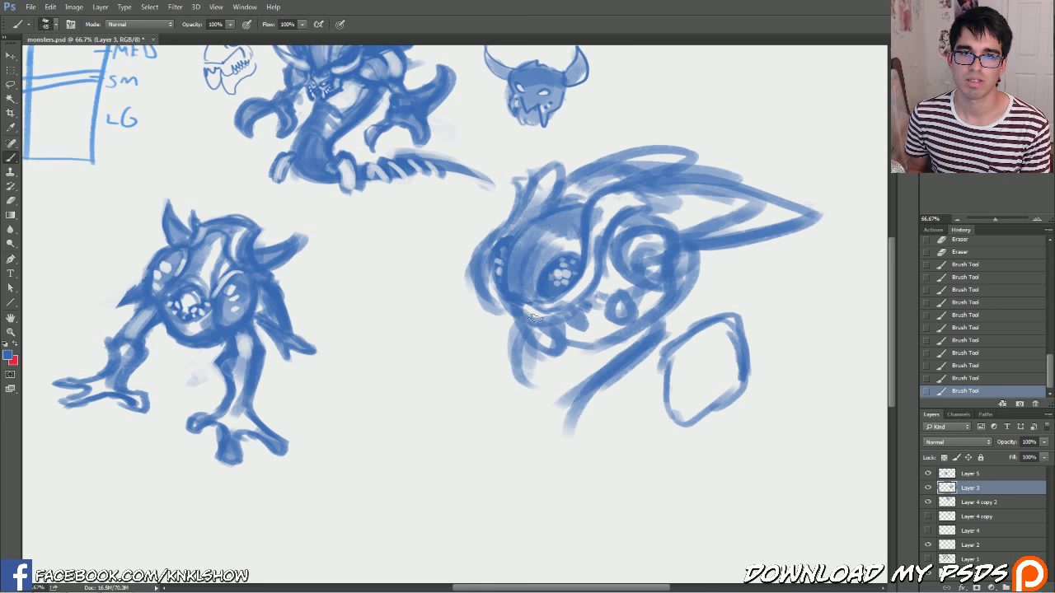
- Darken the mouth line under the near eye and erase a row of small light teeth along it
{"action": "left_click_drag", "start_coordinate": [540, 311], "coordinate": [554, 306]}
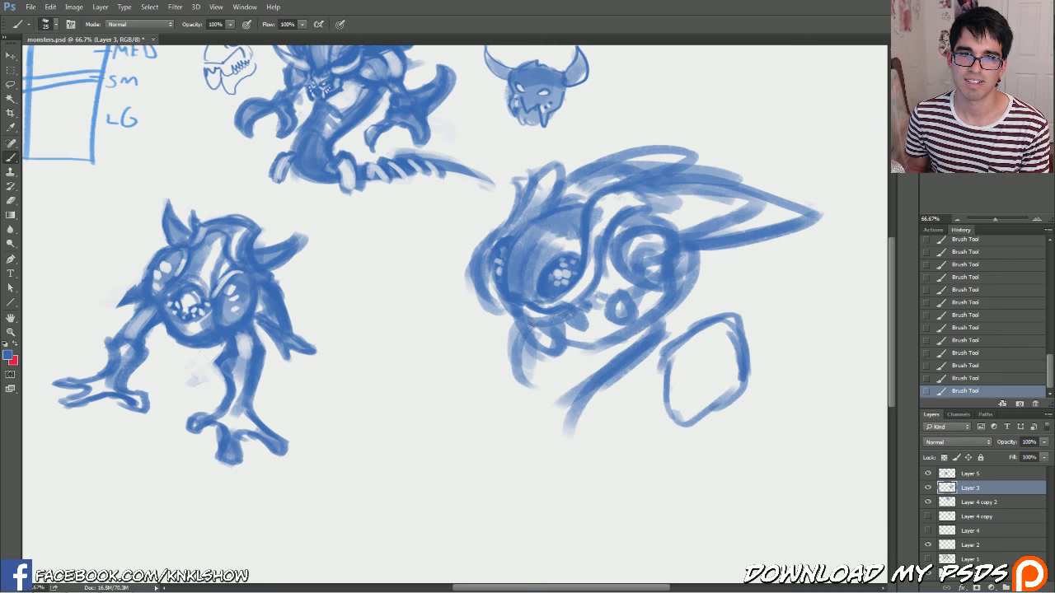
{"action": "key", "text": "e"}
{"action": "mouse_move", "coordinate": [511, 304]}
{"action": "left_mouse_down"}
{"action": "mouse_move", "coordinate": [569, 308]}
{"action": "mouse_move", "coordinate": [547, 303]}
{"action": "left_mouse_up"}
{"action": "mouse_move", "coordinate": [535, 306]}
{"action": "left_mouse_down"}
{"action": "mouse_move", "coordinate": [548, 305]}
{"action": "mouse_move", "coordinate": [547, 313]}
{"action": "left_mouse_up"}
{"action": "left_click_drag", "start_coordinate": [542, 307], "coordinate": [562, 310]}
{"action": "left_click_drag", "start_coordinate": [557, 301], "coordinate": [573, 301]}
{"action": "left_click_drag", "start_coordinate": [567, 294], "coordinate": [574, 301]}
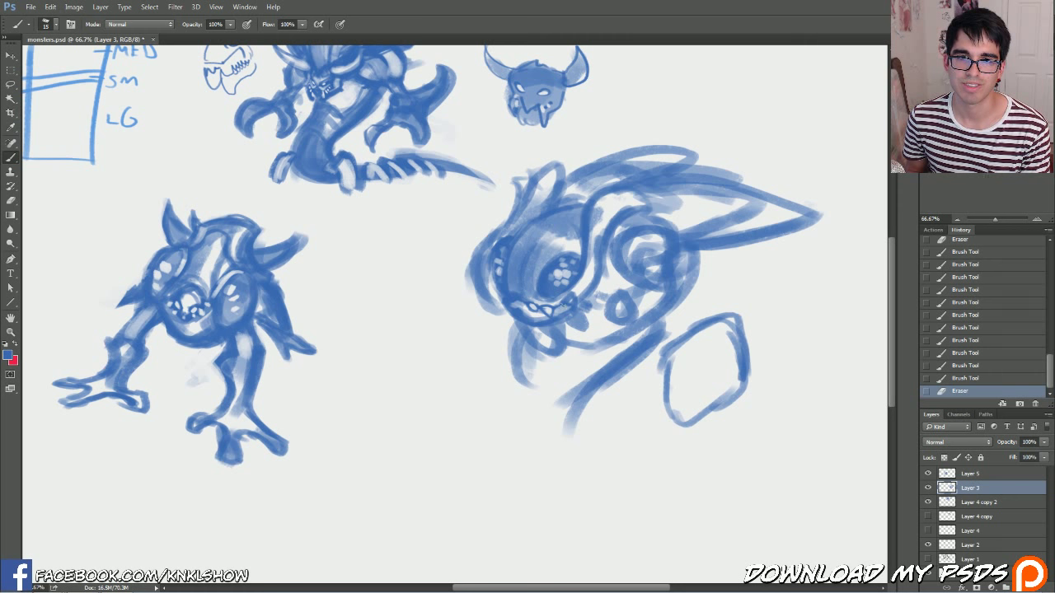
- Reinforce the shading on the far edge of the head and along the top of the swept-back ear
{"action": "key", "text": "]"}
{"action": "left_click_drag", "start_coordinate": [476, 276], "coordinate": [497, 308]}
{"action": "left_click_drag", "start_coordinate": [656, 176], "coordinate": [723, 176]}
{"action": "left_click_drag", "start_coordinate": [671, 173], "coordinate": [726, 179]}
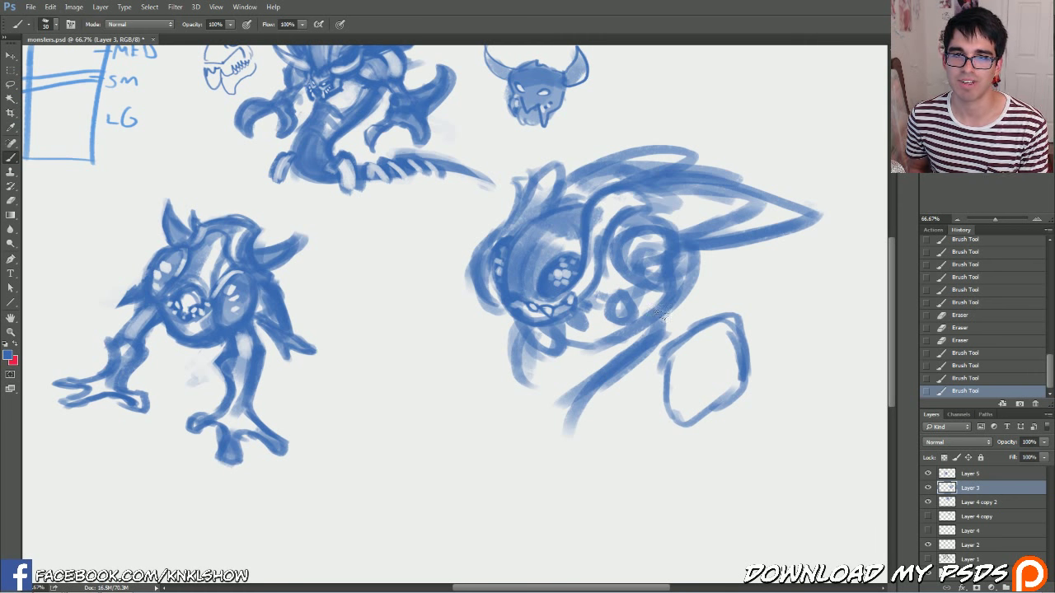
- Shade the area behind the face, the jaw and the neck with a 200-size brush
{"action": "key", "text": "]"}
{"action": "key", "text": "]"}
{"action": "key", "text": "]"}
{"action": "key", "text": "]"}
{"action": "key", "text": "]"}
{"action": "key", "text": "]"}
{"action": "key", "text": "]"}
{"action": "key", "text": "]"}
{"action": "key", "text": "]"}
{"action": "mouse_move", "coordinate": [628, 218]}
{"action": "left_mouse_down"}
{"action": "mouse_move", "coordinate": [642, 290]}
{"action": "mouse_move", "coordinate": [594, 320]}
{"action": "left_mouse_up"}
{"action": "left_click_drag", "start_coordinate": [587, 334], "coordinate": [535, 380]}
{"action": "mouse_move", "coordinate": [568, 375]}
{"action": "left_mouse_down"}
{"action": "mouse_move", "coordinate": [544, 407]}
{"action": "mouse_move", "coordinate": [556, 400]}
{"action": "left_mouse_up"}
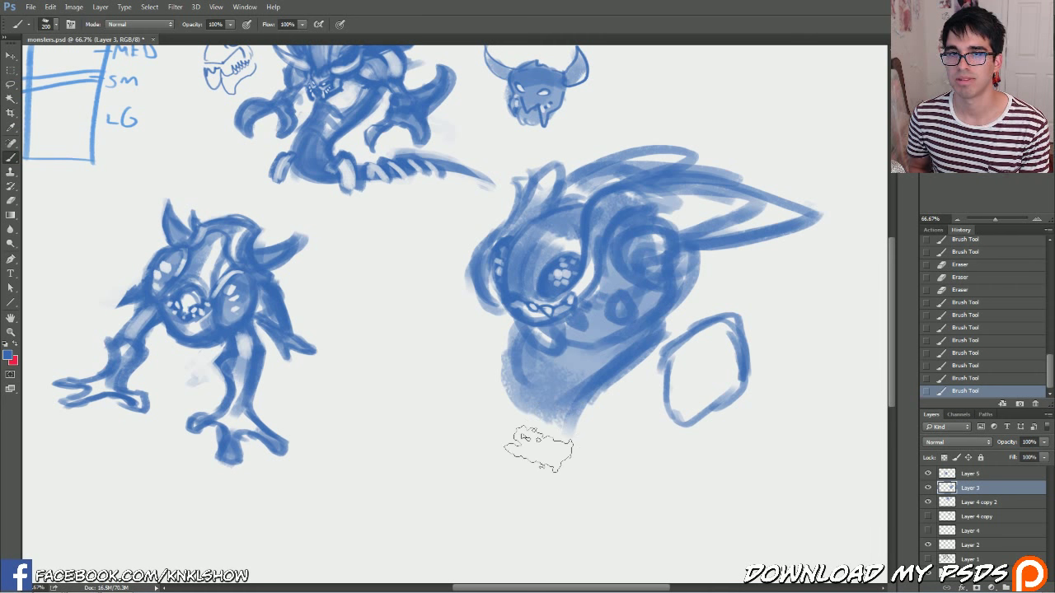
- Erase the chin to a light patch and pick out small light teeth at the near corner of the mouth
{"action": "mouse_move", "coordinate": [544, 334]}
{"action": "left_mouse_down"}
{"action": "mouse_move", "coordinate": [552, 346]}
{"action": "mouse_move", "coordinate": [565, 327]}
{"action": "mouse_move", "coordinate": [553, 345]}
{"action": "mouse_move", "coordinate": [562, 336]}
{"action": "left_mouse_up"}
{"action": "mouse_move", "coordinate": [570, 315]}
{"action": "left_mouse_down"}
{"action": "mouse_move", "coordinate": [580, 323]}
{"action": "mouse_move", "coordinate": [588, 307]}
{"action": "left_mouse_up"}
{"action": "left_click_drag", "start_coordinate": [581, 318], "coordinate": [573, 325]}
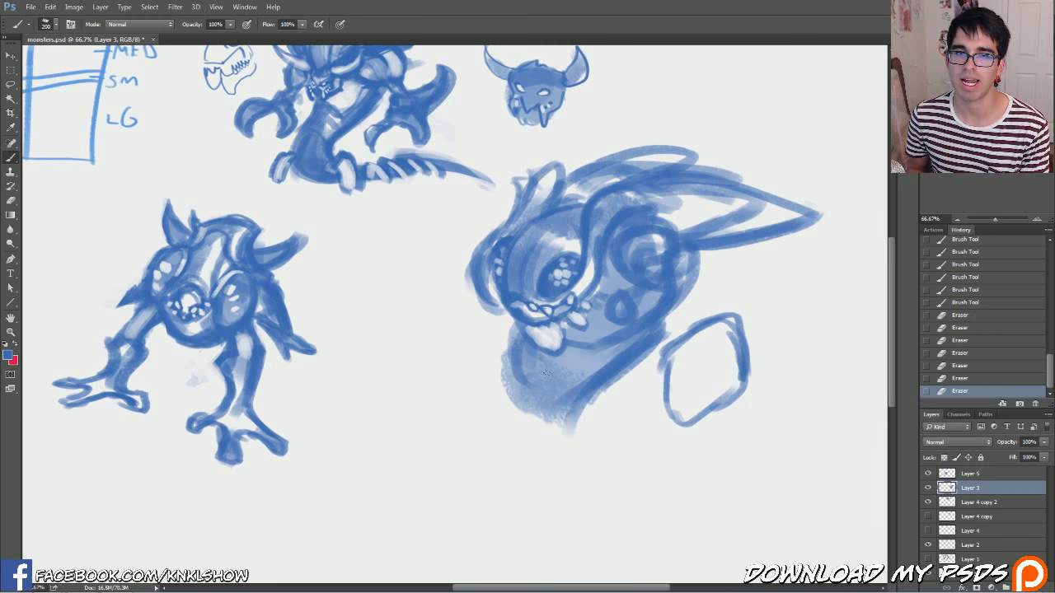
- Outline the light pointed chin and the teeth at the near mouth corner with a much smaller brush
{"action": "key", "text": "bracketleft"}
{"action": "key", "text": "bracketleft"}
{"action": "key", "text": "bracketleft"}
{"action": "key", "text": "bracketleft"}
{"action": "key", "text": "bracketleft"}
{"action": "key", "text": "bracketleft"}
{"action": "key", "text": "bracketleft"}
{"action": "key", "text": "bracketleft"}
{"action": "key", "text": "bracketleft"}
{"action": "key", "text": "bracketleft"}
{"action": "key", "text": "bracketleft"}
{"action": "key", "text": "bracketleft"}
{"action": "key", "text": "bracketleft"}
{"action": "key", "text": "bracketleft"}
{"action": "mouse_move", "coordinate": [563, 321]}
{"action": "left_mouse_down"}
{"action": "mouse_move", "coordinate": [559, 351]}
{"action": "mouse_move", "coordinate": [532, 335]}
{"action": "left_mouse_up"}
{"action": "left_click_drag", "start_coordinate": [539, 345], "coordinate": [516, 321]}
{"action": "key", "text": "bracketleft"}
{"action": "left_click_drag", "start_coordinate": [524, 333], "coordinate": [505, 316]}
{"action": "left_click_drag", "start_coordinate": [513, 328], "coordinate": [499, 293]}
{"action": "left_click_drag", "start_coordinate": [555, 353], "coordinate": [560, 321]}
{"action": "left_click_drag", "start_coordinate": [557, 351], "coordinate": [567, 324]}
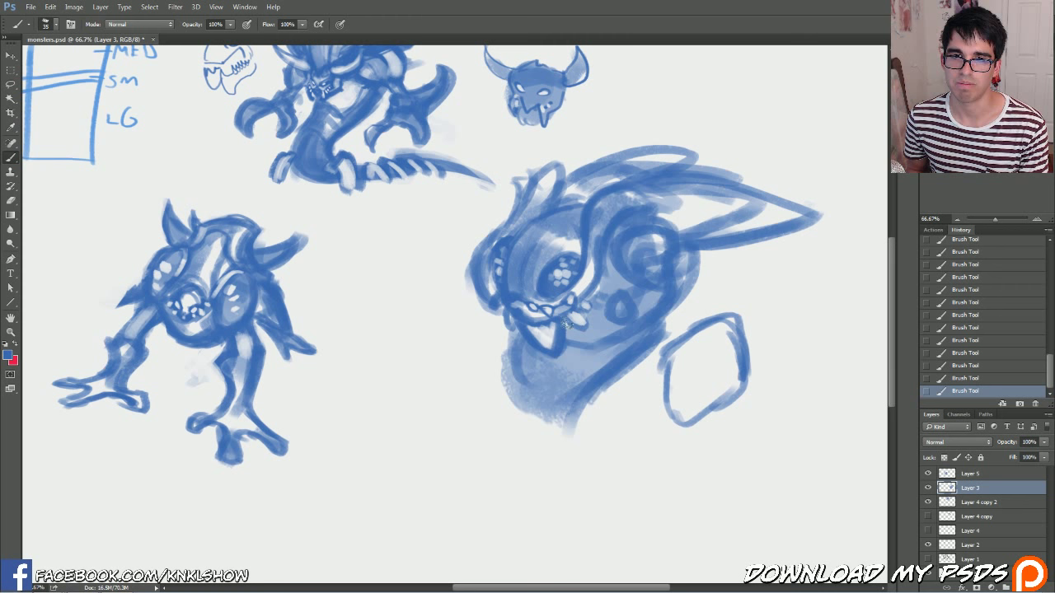
{"action": "key", "text": "bracketleft"}
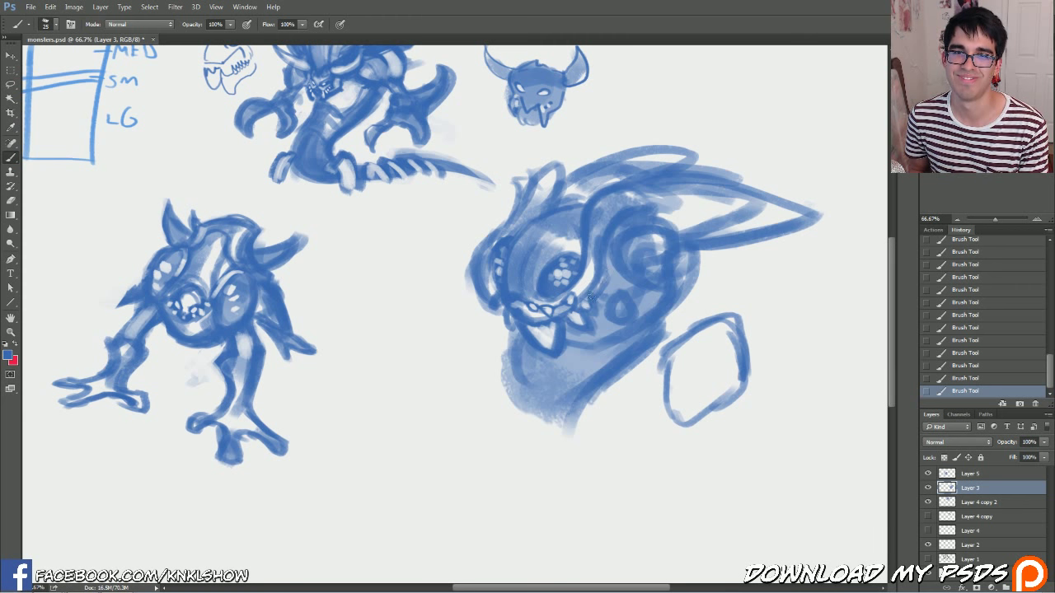
{"action": "key", "text": "bracketleft"}
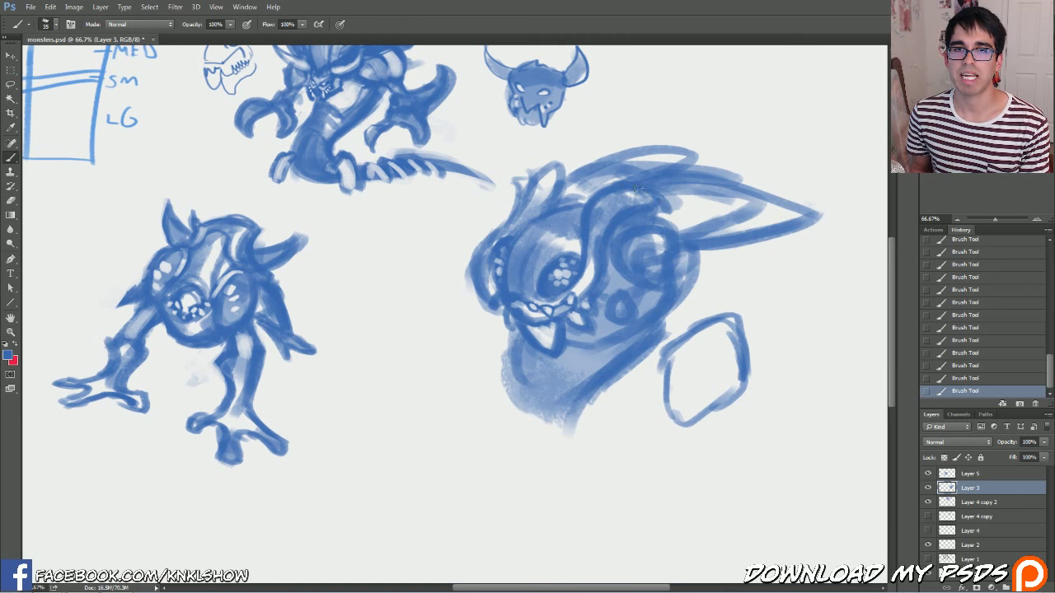
- Darken the outlines of the small pointed ear above the far eye and the curve over the round shoulder joint
{"action": "mouse_move", "coordinate": [541, 188]}
{"action": "left_mouse_down"}
{"action": "mouse_move", "coordinate": [546, 213]}
{"action": "mouse_move", "coordinate": [554, 162]}
{"action": "mouse_move", "coordinate": [525, 189]}
{"action": "left_mouse_up"}
{"action": "left_click_drag", "start_coordinate": [510, 215], "coordinate": [512, 178]}
{"action": "key", "text": "bracketright"}
{"action": "key", "text": "bracketright"}
{"action": "left_click_drag", "start_coordinate": [610, 249], "coordinate": [667, 231]}
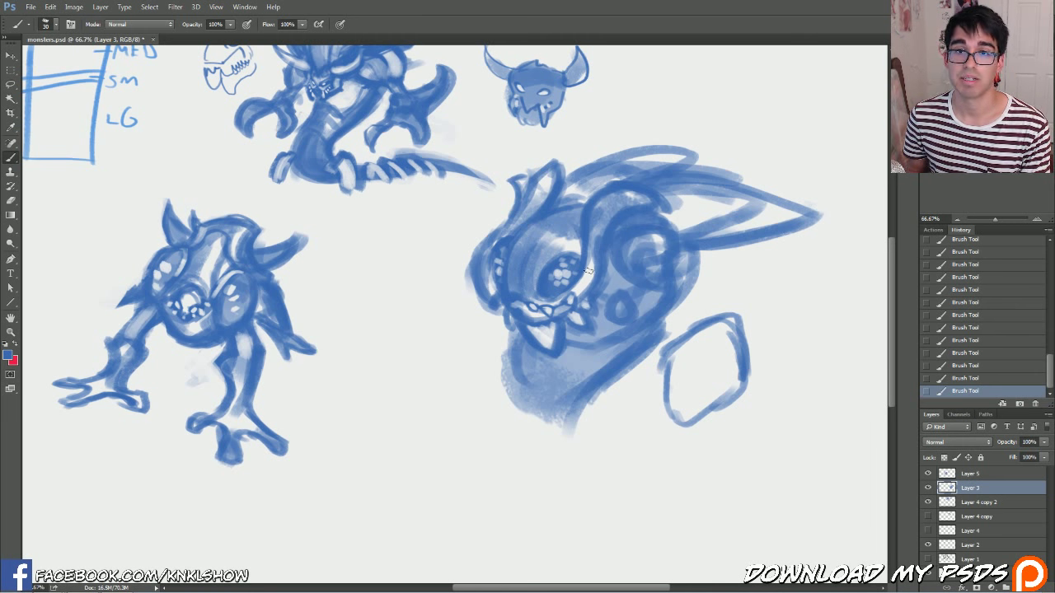
- Erase a light band sweeping up from the cheek over the shoulder and back to a point, and clean up its edges
{"action": "left_click_drag", "start_coordinate": [592, 280], "coordinate": [614, 207]}
{"action": "mouse_move", "coordinate": [593, 257]}
{"action": "left_mouse_down"}
{"action": "mouse_move", "coordinate": [642, 198]}
{"action": "mouse_move", "coordinate": [659, 202]}
{"action": "left_mouse_up"}
{"action": "left_click_drag", "start_coordinate": [616, 219], "coordinate": [655, 203]}
{"action": "left_click_drag", "start_coordinate": [608, 221], "coordinate": [656, 196]}
{"action": "mouse_move", "coordinate": [593, 250]}
{"action": "left_mouse_down"}
{"action": "mouse_move", "coordinate": [630, 198]}
{"action": "mouse_move", "coordinate": [646, 241]}
{"action": "mouse_move", "coordinate": [626, 241]}
{"action": "mouse_move", "coordinate": [679, 222]}
{"action": "left_mouse_up"}
{"action": "mouse_move", "coordinate": [648, 234]}
{"action": "left_mouse_down"}
{"action": "mouse_move", "coordinate": [679, 212]}
{"action": "mouse_move", "coordinate": [677, 194]}
{"action": "mouse_move", "coordinate": [611, 221]}
{"action": "mouse_move", "coordinate": [656, 210]}
{"action": "left_mouse_up"}
{"action": "left_click_drag", "start_coordinate": [650, 206], "coordinate": [603, 257]}
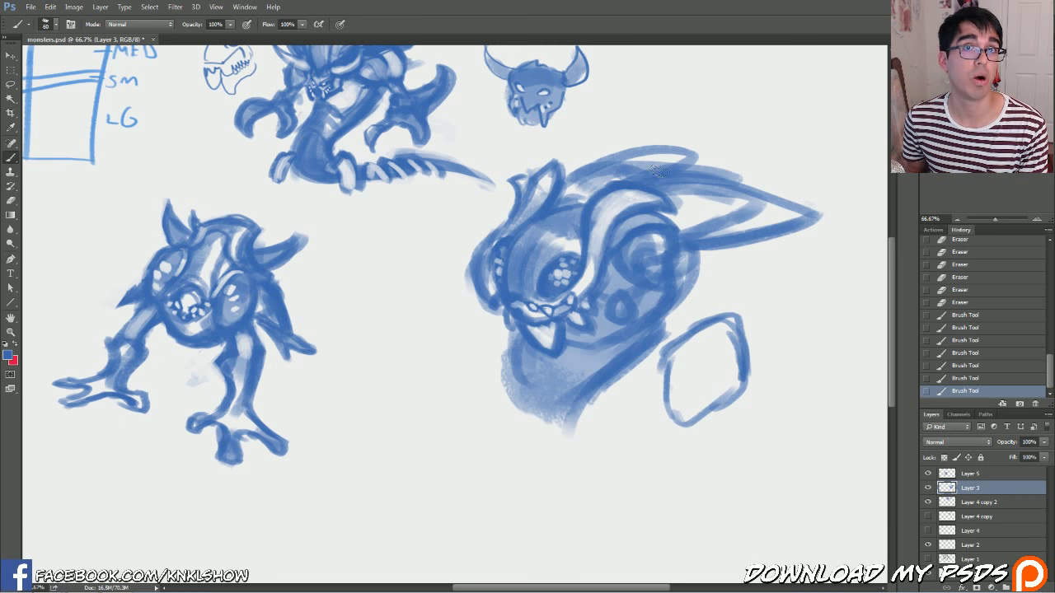
- Shade beneath the light swept-back band and around the round shoulder joint with a larger brush
{"action": "key", "text": "bracketright"}
{"action": "key", "text": "bracketright"}
{"action": "key", "text": "bracketright"}
{"action": "left_click_drag", "start_coordinate": [648, 198], "coordinate": [602, 226]}
{"action": "left_click_drag", "start_coordinate": [655, 264], "coordinate": [653, 275]}
{"action": "left_click_drag", "start_coordinate": [658, 252], "coordinate": [654, 285]}
{"action": "key", "text": "bracketleft"}
- Lasso the loose rounded outline beside the neck, cut and paste it onto its own layer, and move it away
{"action": "key", "text": "l"}
{"action": "mouse_move", "coordinate": [656, 402]}
{"action": "left_mouse_down"}
{"action": "mouse_move", "coordinate": [730, 289]}
{"action": "mouse_move", "coordinate": [648, 397]}
{"action": "left_mouse_up"}
{"action": "left_click_drag", "start_coordinate": [689, 329], "coordinate": [677, 356]}
{"action": "mouse_move", "coordinate": [651, 381]}
{"action": "left_mouse_down"}
{"action": "mouse_move", "coordinate": [663, 335]}
{"action": "mouse_move", "coordinate": [689, 333]}
{"action": "left_mouse_up"}
{"action": "key", "text": "ctrl+x"}
{"action": "key", "text": "ctrl+v"}
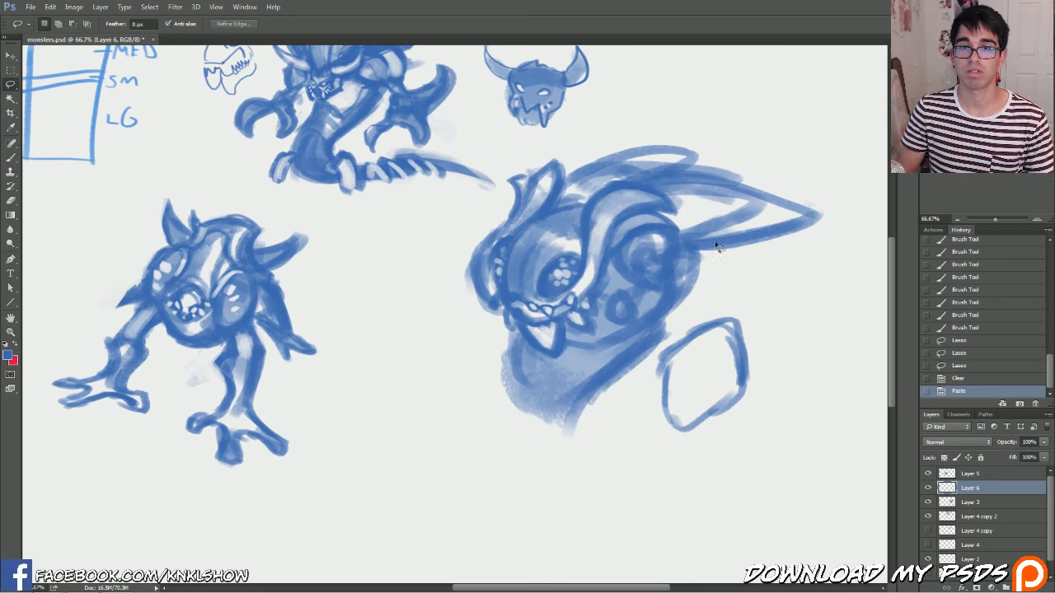
{"action": "left_click", "coordinate": [11, 54]}
{"action": "left_click_drag", "start_coordinate": [676, 398], "coordinate": [80, 255]}
{"action": "left_click_drag", "start_coordinate": [509, 324], "coordinate": [257, 381]}
{"action": "key", "text": "b"}
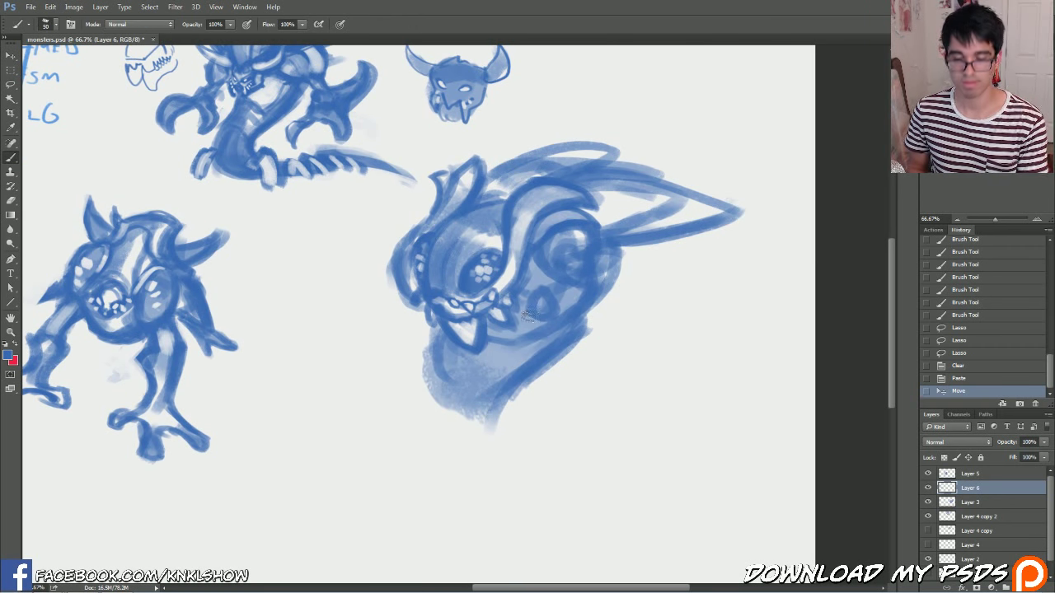
- Paint a dark round joint on the lower side of the neck and merge the new layer down into Layer 3
{"action": "mouse_move", "coordinate": [563, 336]}
{"action": "left_mouse_down"}
{"action": "mouse_move", "coordinate": [589, 312]}
{"action": "mouse_move", "coordinate": [542, 313]}
{"action": "left_mouse_up"}
{"action": "key", "text": "bracketleft"}
{"action": "mouse_move", "coordinate": [540, 299]}
{"action": "left_mouse_down"}
{"action": "mouse_move", "coordinate": [548, 310]}
{"action": "mouse_move", "coordinate": [534, 312]}
{"action": "left_mouse_up"}
{"action": "mouse_move", "coordinate": [550, 290]}
{"action": "left_mouse_down"}
{"action": "mouse_move", "coordinate": [554, 311]}
{"action": "mouse_move", "coordinate": [567, 317]}
{"action": "mouse_move", "coordinate": [543, 320]}
{"action": "left_mouse_up"}
{"action": "mouse_move", "coordinate": [564, 317]}
{"action": "left_mouse_down"}
{"action": "mouse_move", "coordinate": [540, 338]}
{"action": "mouse_move", "coordinate": [534, 318]}
{"action": "mouse_move", "coordinate": [553, 320]}
{"action": "left_mouse_up"}
{"action": "key", "text": "e"}
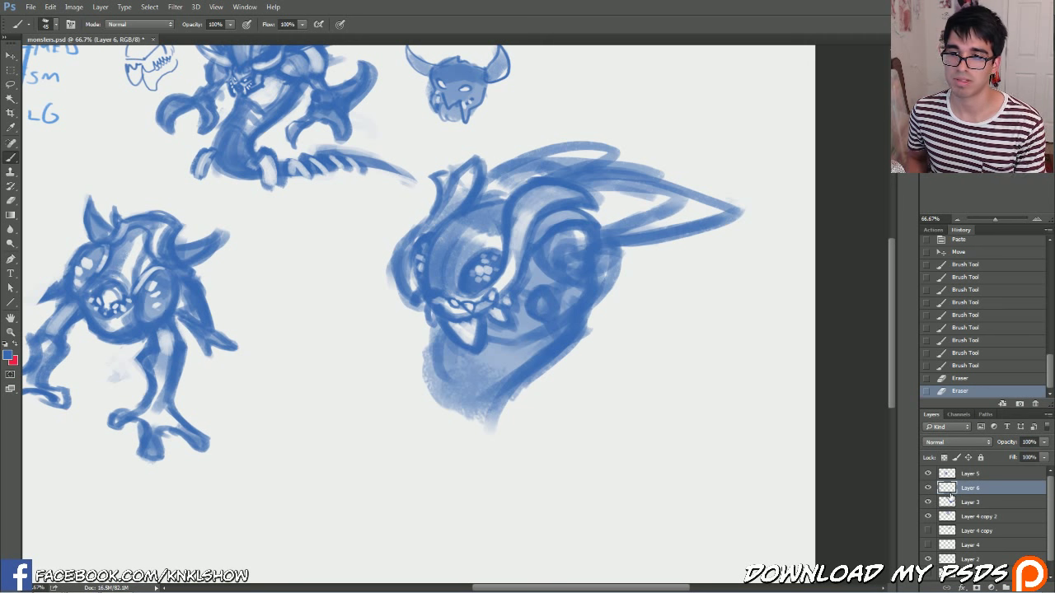
{"action": "key", "text": "ctrl+e"}
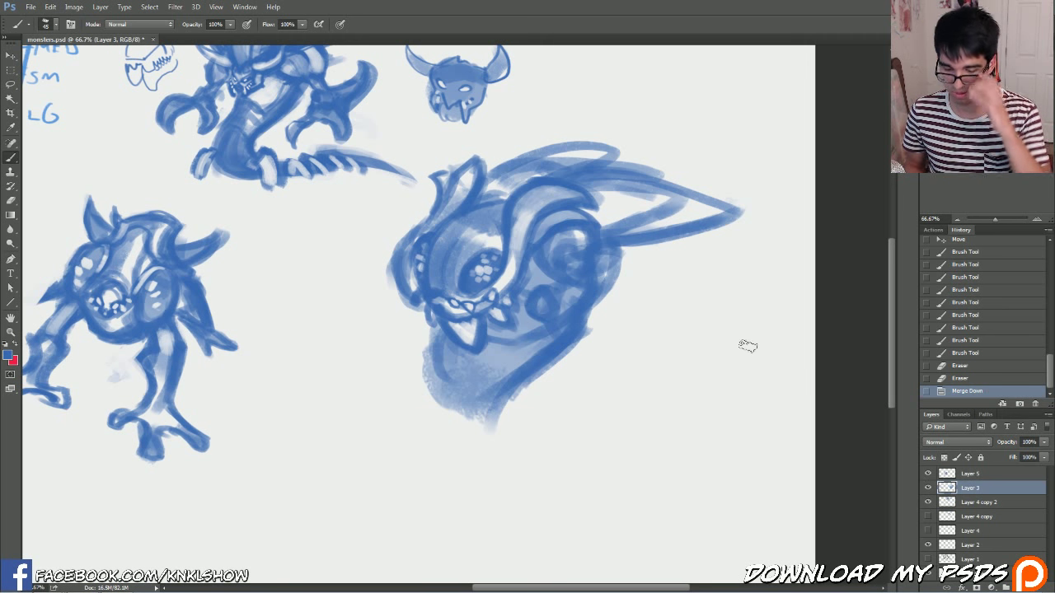
- Erase light highlights into the lower and upper round shoulder joints
{"action": "left_click_drag", "start_coordinate": [542, 298], "coordinate": [538, 315]}
{"action": "left_click_drag", "start_coordinate": [550, 296], "coordinate": [549, 315]}
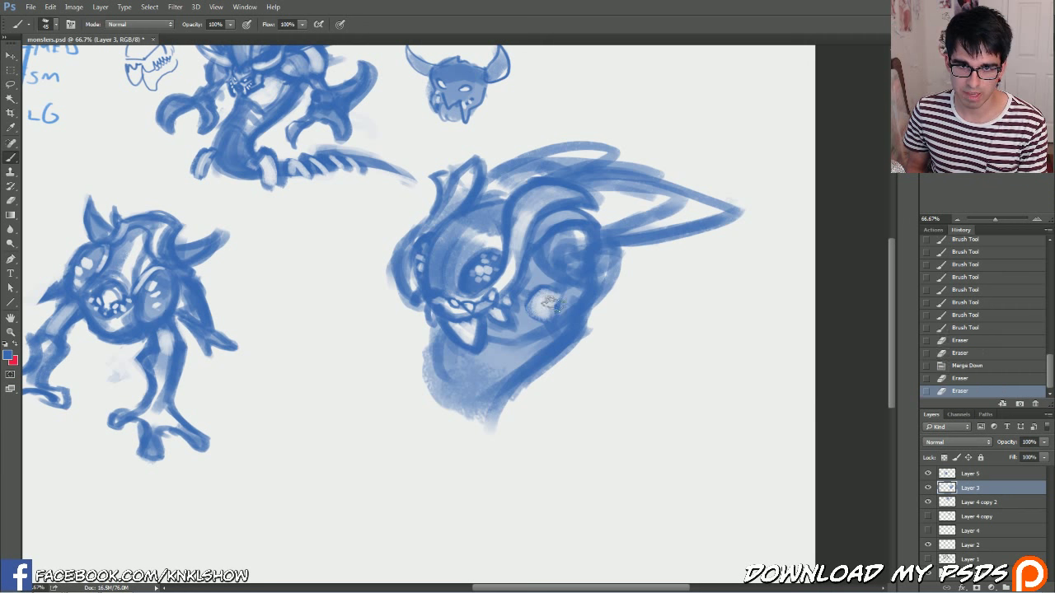
{"action": "left_click_drag", "start_coordinate": [578, 237], "coordinate": [559, 257]}
- Sketch two bent arms extending backward from the upper and lower shoulder joints
{"action": "mouse_move", "coordinate": [557, 240]}
{"action": "left_mouse_down"}
{"action": "mouse_move", "coordinate": [571, 257]}
{"action": "mouse_move", "coordinate": [590, 247]}
{"action": "mouse_move", "coordinate": [612, 280]}
{"action": "mouse_move", "coordinate": [651, 303]}
{"action": "left_mouse_up"}
{"action": "key", "text": "bracketright"}
{"action": "key", "text": "bracketright"}
{"action": "mouse_move", "coordinate": [608, 288]}
{"action": "left_mouse_down"}
{"action": "mouse_move", "coordinate": [647, 320]}
{"action": "mouse_move", "coordinate": [643, 331]}
{"action": "left_mouse_up"}
{"action": "mouse_move", "coordinate": [638, 296]}
{"action": "left_mouse_down"}
{"action": "mouse_move", "coordinate": [653, 316]}
{"action": "mouse_move", "coordinate": [689, 312]}
{"action": "mouse_move", "coordinate": [717, 354]}
{"action": "mouse_move", "coordinate": [641, 326]}
{"action": "mouse_move", "coordinate": [714, 400]}
{"action": "left_mouse_up"}
{"action": "mouse_move", "coordinate": [725, 362]}
{"action": "left_mouse_down"}
{"action": "mouse_move", "coordinate": [713, 339]}
{"action": "mouse_move", "coordinate": [741, 387]}
{"action": "left_mouse_up"}
{"action": "left_click_drag", "start_coordinate": [730, 375], "coordinate": [744, 405]}
{"action": "mouse_move", "coordinate": [549, 305]}
{"action": "left_mouse_down"}
{"action": "mouse_move", "coordinate": [602, 353]}
{"action": "mouse_move", "coordinate": [593, 362]}
{"action": "mouse_move", "coordinate": [638, 418]}
{"action": "mouse_move", "coordinate": [633, 437]}
{"action": "left_mouse_up"}
{"action": "left_click_drag", "start_coordinate": [633, 437], "coordinate": [557, 352]}
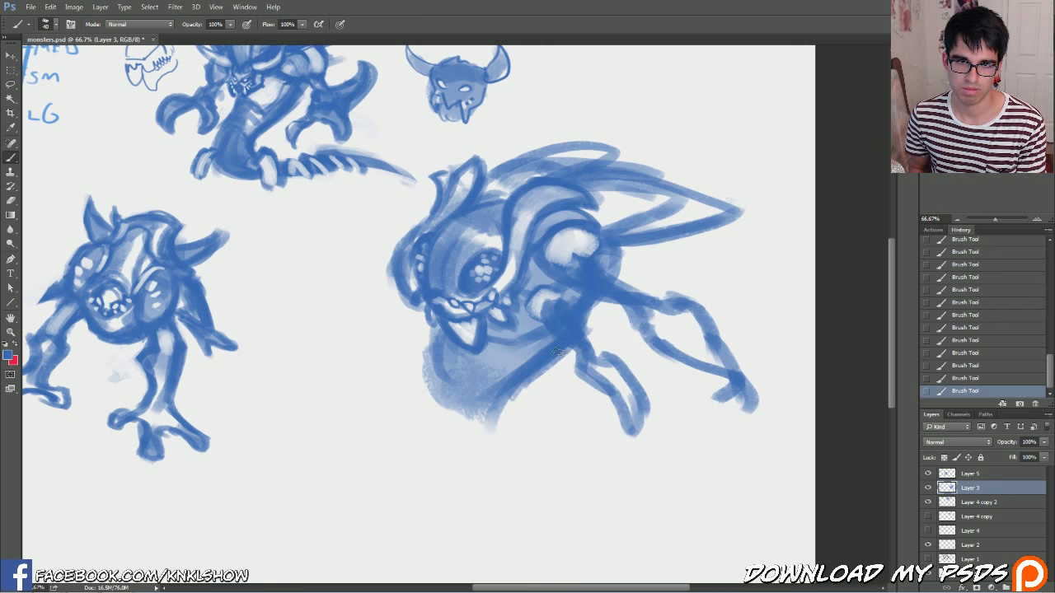
- Sketch the lower torso, with contours tapering from the chest down to the hips
{"action": "mouse_move", "coordinate": [435, 418]}
{"action": "left_mouse_down"}
{"action": "mouse_move", "coordinate": [470, 436]}
{"action": "mouse_move", "coordinate": [530, 390]}
{"action": "mouse_move", "coordinate": [510, 464]}
{"action": "left_mouse_up"}
{"action": "mouse_move", "coordinate": [495, 418]}
{"action": "left_mouse_down"}
{"action": "mouse_move", "coordinate": [445, 449]}
{"action": "mouse_move", "coordinate": [435, 385]}
{"action": "left_mouse_up"}
{"action": "left_click_drag", "start_coordinate": [457, 422], "coordinate": [425, 340]}
{"action": "mouse_move", "coordinate": [519, 419]}
{"action": "left_mouse_down"}
{"action": "mouse_move", "coordinate": [527, 389]}
{"action": "mouse_move", "coordinate": [534, 458]}
{"action": "left_mouse_up"}
{"action": "mouse_move", "coordinate": [430, 367]}
{"action": "left_mouse_down"}
{"action": "mouse_move", "coordinate": [435, 336]}
{"action": "mouse_move", "coordinate": [397, 313]}
{"action": "left_mouse_up"}
- Block in the near thigh and shin and the far thigh below the hips with a larger brush
{"action": "key", "text": "]"}
{"action": "mouse_move", "coordinate": [500, 430]}
{"action": "left_mouse_down"}
{"action": "mouse_move", "coordinate": [548, 498]}
{"action": "mouse_move", "coordinate": [585, 521]}
{"action": "left_mouse_up"}
{"action": "mouse_move", "coordinate": [444, 416]}
{"action": "left_mouse_down"}
{"action": "mouse_move", "coordinate": [408, 495]}
{"action": "mouse_move", "coordinate": [447, 433]}
{"action": "mouse_move", "coordinate": [412, 493]}
{"action": "left_mouse_up"}
{"action": "left_click_drag", "start_coordinate": [445, 395], "coordinate": [407, 505]}
{"action": "left_click_drag", "start_coordinate": [454, 441], "coordinate": [412, 495]}
{"action": "left_click_drag", "start_coordinate": [504, 455], "coordinate": [585, 524]}
{"action": "mouse_move", "coordinate": [587, 524]}
{"action": "left_mouse_down"}
{"action": "mouse_move", "coordinate": [579, 496]}
{"action": "mouse_move", "coordinate": [608, 581]}
{"action": "left_mouse_up"}
{"action": "left_click_drag", "start_coordinate": [582, 545], "coordinate": [611, 585]}
- Build up the near shin and foot, and strengthen the back contour of the torso
{"action": "key", "text": "space"}
{"action": "left_click_drag", "start_coordinate": [598, 451], "coordinate": [605, 343]}
{"action": "left_click_drag", "start_coordinate": [588, 429], "coordinate": [608, 463]}
{"action": "mouse_move", "coordinate": [606, 466]}
{"action": "left_mouse_down"}
{"action": "mouse_move", "coordinate": [589, 480]}
{"action": "mouse_move", "coordinate": [623, 486]}
{"action": "left_mouse_up"}
{"action": "left_click_drag", "start_coordinate": [625, 484], "coordinate": [541, 359]}
{"action": "mouse_move", "coordinate": [626, 146]}
{"action": "left_mouse_down"}
{"action": "mouse_move", "coordinate": [467, 318]}
{"action": "mouse_move", "coordinate": [573, 111]}
{"action": "mouse_move", "coordinate": [515, 338]}
{"action": "left_mouse_up"}
- Trace the teardrop body and near leg in red over the monster and undo the red strokes
{"action": "left_click", "coordinate": [14, 344]}
{"action": "mouse_move", "coordinate": [523, 375]}
{"action": "left_mouse_down"}
{"action": "mouse_move", "coordinate": [618, 476]}
{"action": "mouse_move", "coordinate": [498, 319]}
{"action": "left_mouse_up"}
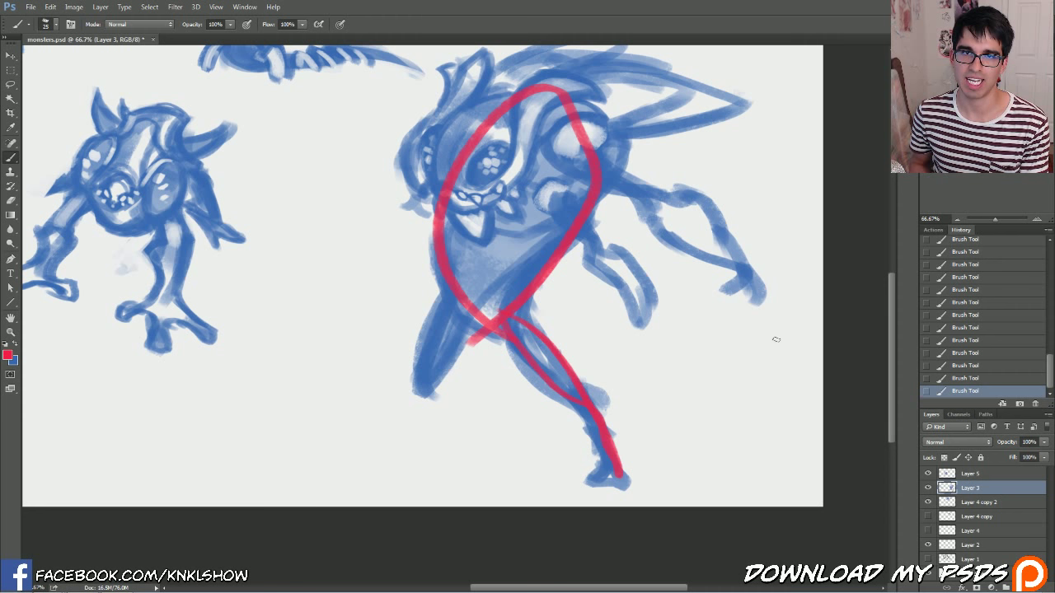
{"action": "left_click", "coordinate": [969, 340]}
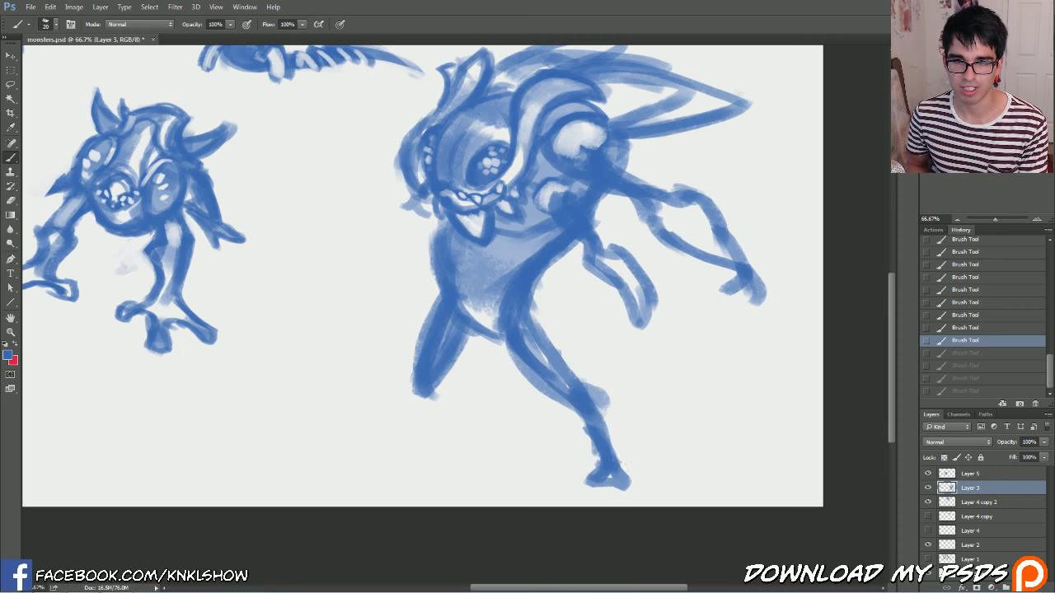
{"action": "key", "text": "ctrl+z"}
- Add jagged forms to the near shin, darken the chest and waist, and erase light patches on the chest and belly
{"action": "mouse_move", "coordinate": [601, 391]}
{"action": "left_mouse_down"}
{"action": "mouse_move", "coordinate": [587, 414]}
{"action": "mouse_move", "coordinate": [578, 378]}
{"action": "mouse_move", "coordinate": [537, 323]}
{"action": "mouse_move", "coordinate": [534, 285]}
{"action": "mouse_move", "coordinate": [538, 302]}
{"action": "mouse_move", "coordinate": [557, 246]}
{"action": "mouse_move", "coordinate": [524, 356]}
{"action": "mouse_move", "coordinate": [540, 361]}
{"action": "mouse_move", "coordinate": [465, 308]}
{"action": "mouse_move", "coordinate": [469, 291]}
{"action": "mouse_move", "coordinate": [516, 296]}
{"action": "mouse_move", "coordinate": [470, 280]}
{"action": "mouse_move", "coordinate": [520, 283]}
{"action": "mouse_move", "coordinate": [485, 282]}
{"action": "mouse_move", "coordinate": [487, 328]}
{"action": "mouse_move", "coordinate": [484, 262]}
{"action": "left_mouse_up"}
{"action": "key", "text": "bracketright"}
{"action": "key", "text": "e"}
{"action": "mouse_move", "coordinate": [484, 306]}
{"action": "left_mouse_down"}
{"action": "mouse_move", "coordinate": [520, 232]}
{"action": "mouse_move", "coordinate": [552, 214]}
{"action": "left_mouse_up"}
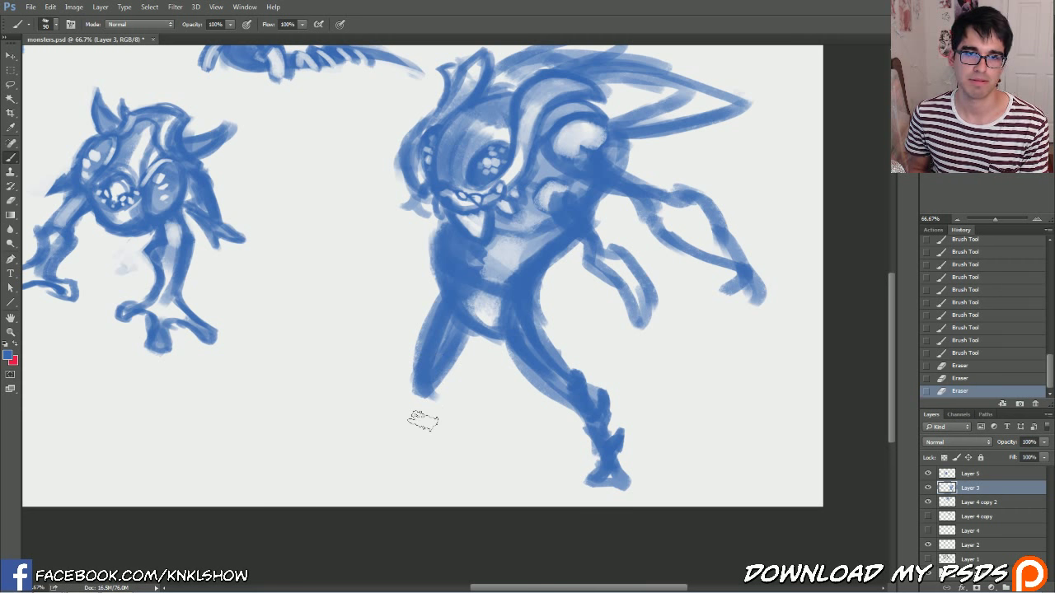
- Paint the far leg's knee and shin below the far thigh
{"action": "left_click_drag", "start_coordinate": [408, 367], "coordinate": [419, 388]}
{"action": "mouse_move", "coordinate": [424, 377]}
{"action": "left_mouse_down"}
{"action": "mouse_move", "coordinate": [435, 437]}
{"action": "mouse_move", "coordinate": [414, 476]}
{"action": "left_mouse_up"}
{"action": "left_click_drag", "start_coordinate": [432, 403], "coordinate": [418, 468]}
{"action": "left_click_drag", "start_coordinate": [436, 364], "coordinate": [439, 342]}
- Paint the two far arms reaching forward from the head and chest with a smaller brush
{"action": "key", "text": "["}
{"action": "key", "text": "["}
{"action": "key", "text": "["}
{"action": "left_click_drag", "start_coordinate": [408, 188], "coordinate": [349, 230]}
{"action": "mouse_move", "coordinate": [404, 181]}
{"action": "left_mouse_down"}
{"action": "mouse_move", "coordinate": [345, 232]}
{"action": "mouse_move", "coordinate": [340, 252]}
{"action": "mouse_move", "coordinate": [301, 252]}
{"action": "left_mouse_up"}
{"action": "key", "text": "e"}
{"action": "mouse_move", "coordinate": [411, 266]}
{"action": "left_mouse_down"}
{"action": "mouse_move", "coordinate": [482, 243]}
{"action": "mouse_move", "coordinate": [426, 261]}
{"action": "mouse_move", "coordinate": [426, 239]}
{"action": "mouse_move", "coordinate": [444, 275]}
{"action": "mouse_move", "coordinate": [427, 314]}
{"action": "left_mouse_up"}
{"action": "key", "text": "b"}
{"action": "left_click_drag", "start_coordinate": [409, 183], "coordinate": [348, 247]}
{"action": "left_click_drag", "start_coordinate": [369, 224], "coordinate": [341, 288]}
{"action": "left_click_drag", "start_coordinate": [398, 209], "coordinate": [354, 278]}
{"action": "mouse_move", "coordinate": [436, 236]}
{"action": "left_mouse_down"}
{"action": "mouse_move", "coordinate": [386, 280]}
{"action": "mouse_move", "coordinate": [390, 295]}
{"action": "mouse_move", "coordinate": [416, 269]}
{"action": "left_mouse_up"}
{"action": "left_click_drag", "start_coordinate": [744, 73], "coordinate": [809, 149]}
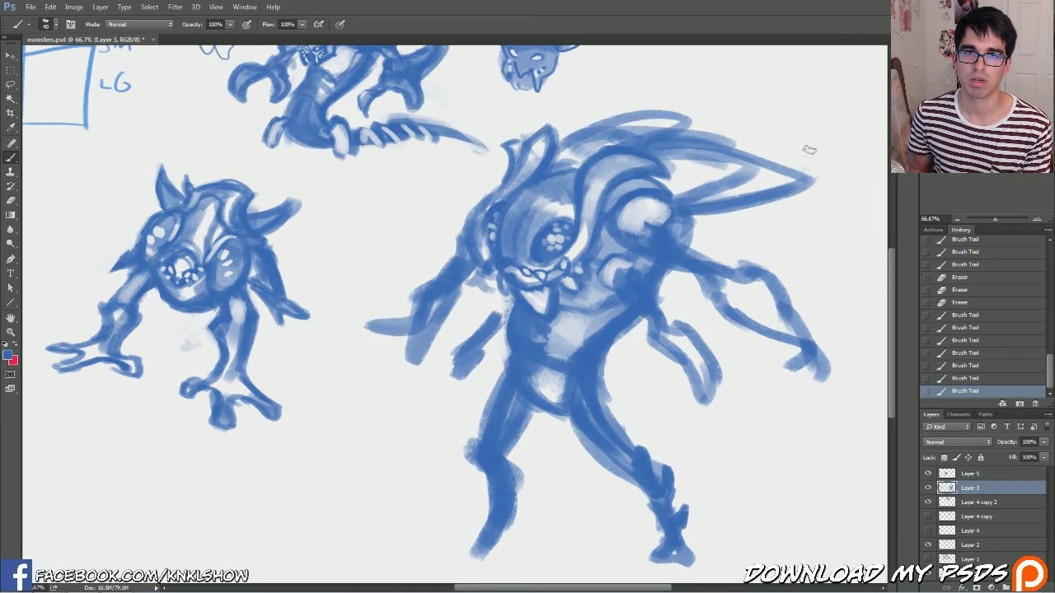
- Darken the edge of the cheek band and erase crisp highlights along it and around the far side of the head
{"action": "left_click_drag", "start_coordinate": [591, 255], "coordinate": [580, 262]}
{"action": "mouse_move", "coordinate": [590, 258]}
{"action": "left_mouse_down"}
{"action": "mouse_move", "coordinate": [611, 237]}
{"action": "mouse_move", "coordinate": [595, 214]}
{"action": "left_mouse_up"}
{"action": "key", "text": "bracketleft"}
{"action": "key", "text": "bracketleft"}
{"action": "key", "text": "bracketleft"}
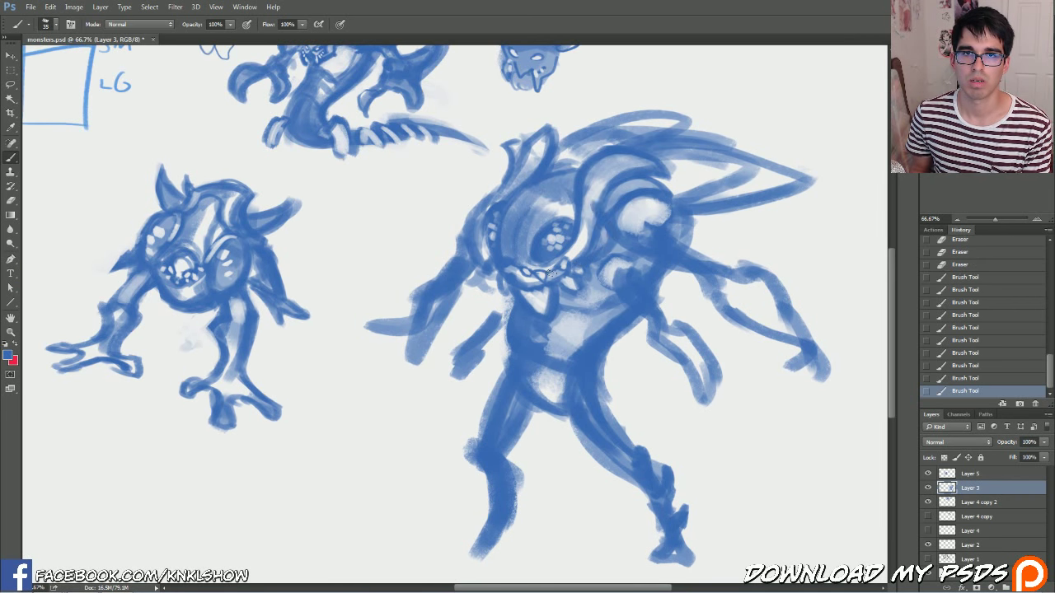
{"action": "key", "text": "e"}
{"action": "mouse_move", "coordinate": [581, 252]}
{"action": "left_mouse_down"}
{"action": "mouse_move", "coordinate": [605, 234]}
{"action": "mouse_move", "coordinate": [593, 211]}
{"action": "left_mouse_up"}
{"action": "left_click_drag", "start_coordinate": [593, 228], "coordinate": [608, 177]}
{"action": "key", "text": "b"}
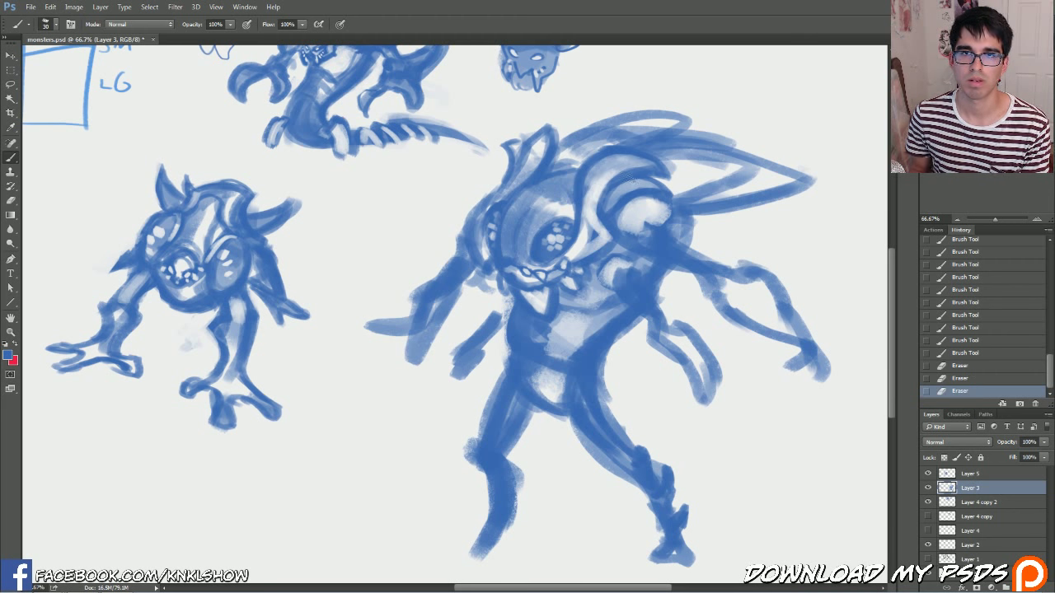
{"action": "left_click_drag", "start_coordinate": [478, 258], "coordinate": [485, 211]}
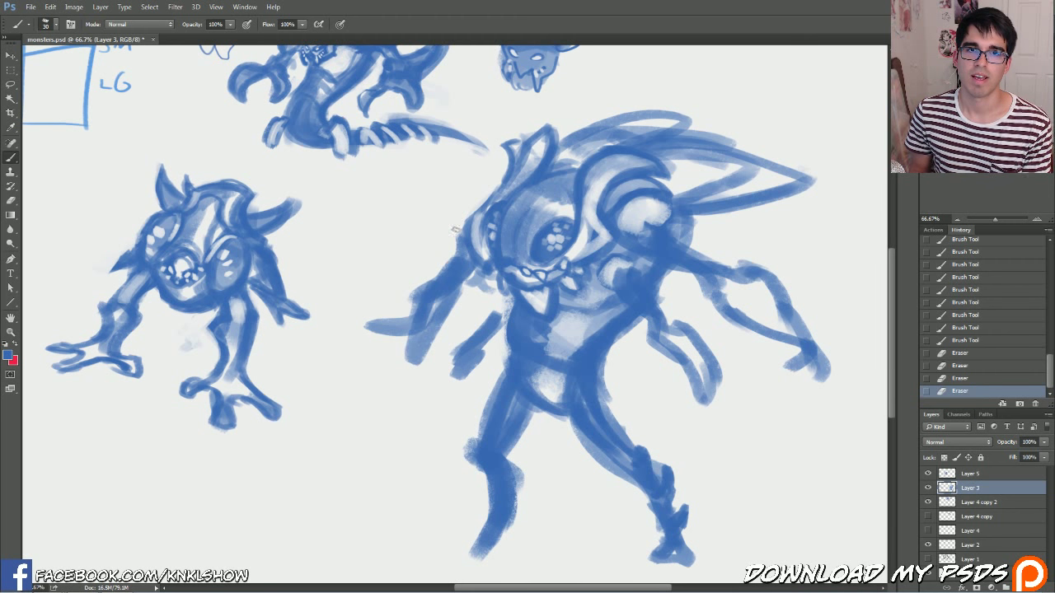
- Touch up the upper far arm and fade the far arms and far leg with a large eraser
{"action": "left_click_drag", "start_coordinate": [473, 275], "coordinate": [435, 305]}
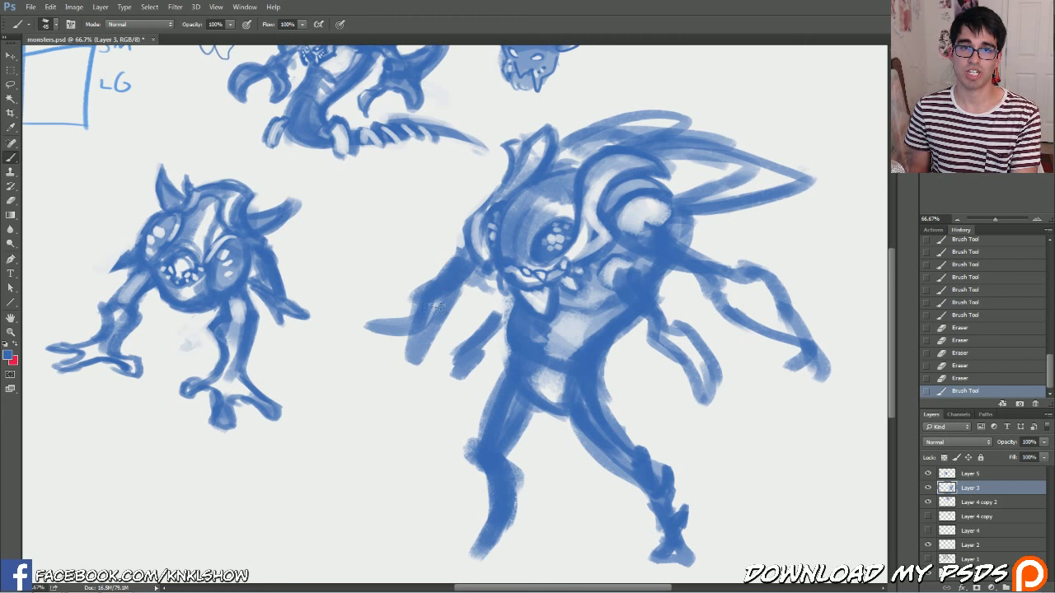
{"action": "key", "text": "e"}
{"action": "mouse_move", "coordinate": [416, 341]}
{"action": "left_mouse_down"}
{"action": "mouse_move", "coordinate": [436, 353]}
{"action": "mouse_move", "coordinate": [423, 263]}
{"action": "mouse_move", "coordinate": [470, 508]}
{"action": "mouse_move", "coordinate": [493, 323]}
{"action": "left_mouse_up"}
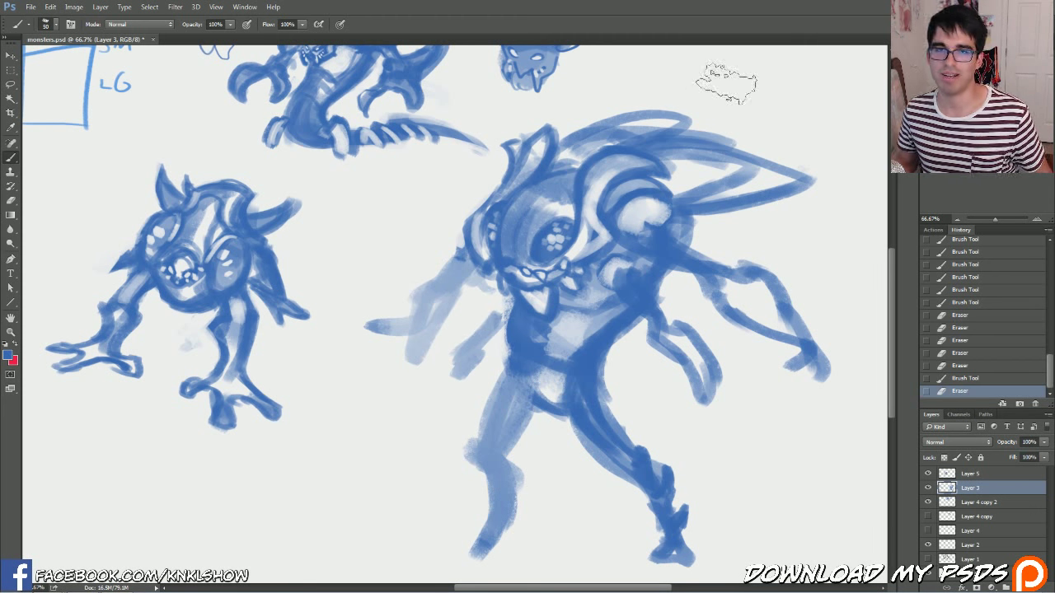
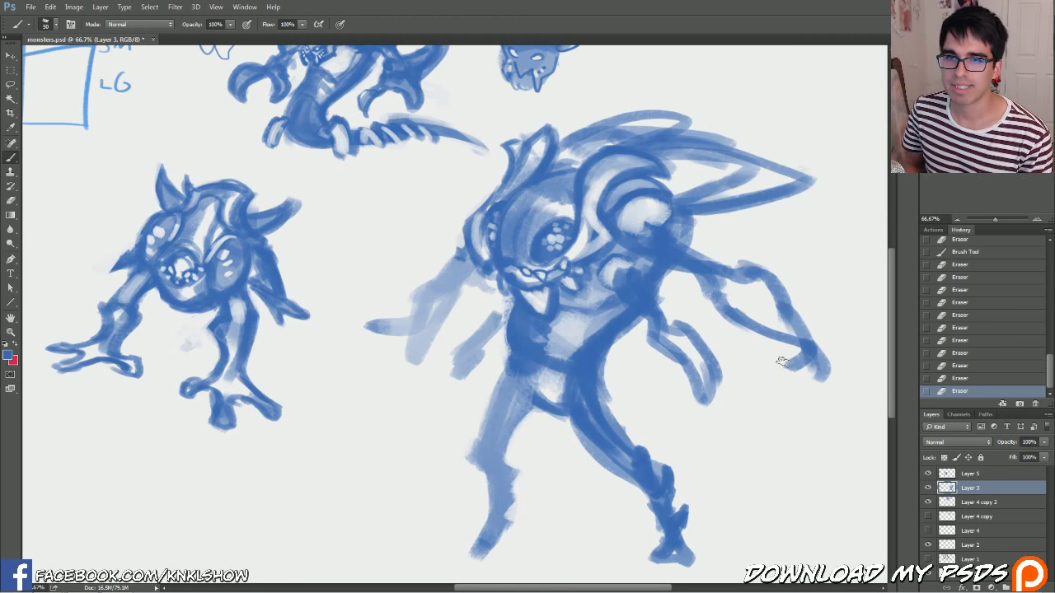
- Draw clawed fingers on the hand of the upper near arm
{"action": "mouse_move", "coordinate": [795, 348]}
{"action": "left_mouse_down"}
{"action": "mouse_move", "coordinate": [793, 378]}
{"action": "mouse_move", "coordinate": [812, 359]}
{"action": "mouse_move", "coordinate": [844, 371]}
{"action": "mouse_move", "coordinate": [823, 356]}
{"action": "mouse_move", "coordinate": [850, 401]}
{"action": "left_mouse_up"}
{"action": "mouse_move", "coordinate": [835, 361]}
{"action": "left_mouse_down"}
{"action": "mouse_move", "coordinate": [852, 400]}
{"action": "mouse_move", "coordinate": [825, 384]}
{"action": "mouse_move", "coordinate": [827, 400]}
{"action": "left_mouse_up"}
{"action": "key", "text": "bracketleft"}
{"action": "left_click_drag", "start_coordinate": [824, 354], "coordinate": [833, 387]}
- Fill and thicken the two near arms with a larger brush
{"action": "key", "text": "bracketright"}
{"action": "key", "text": "bracketright"}
{"action": "key", "text": "bracketright"}
{"action": "key", "text": "bracketright"}
{"action": "key", "text": "bracketright"}
{"action": "key", "text": "bracketright"}
{"action": "mouse_move", "coordinate": [800, 351]}
{"action": "left_mouse_down"}
{"action": "mouse_move", "coordinate": [740, 308]}
{"action": "mouse_move", "coordinate": [779, 326]}
{"action": "left_mouse_up"}
{"action": "mouse_move", "coordinate": [722, 285]}
{"action": "left_mouse_down"}
{"action": "mouse_move", "coordinate": [763, 303]}
{"action": "mouse_move", "coordinate": [746, 280]}
{"action": "left_mouse_up"}
{"action": "left_click_drag", "start_coordinate": [808, 334], "coordinate": [738, 272]}
{"action": "mouse_move", "coordinate": [671, 329]}
{"action": "left_mouse_down"}
{"action": "mouse_move", "coordinate": [693, 374]}
{"action": "mouse_move", "coordinate": [682, 343]}
{"action": "mouse_move", "coordinate": [665, 335]}
{"action": "mouse_move", "coordinate": [707, 411]}
{"action": "mouse_move", "coordinate": [697, 414]}
{"action": "mouse_move", "coordinate": [697, 403]}
{"action": "mouse_move", "coordinate": [714, 405]}
{"action": "mouse_move", "coordinate": [710, 393]}
{"action": "mouse_move", "coordinate": [727, 421]}
{"action": "mouse_move", "coordinate": [700, 349]}
{"action": "mouse_move", "coordinate": [680, 334]}
{"action": "left_mouse_up"}
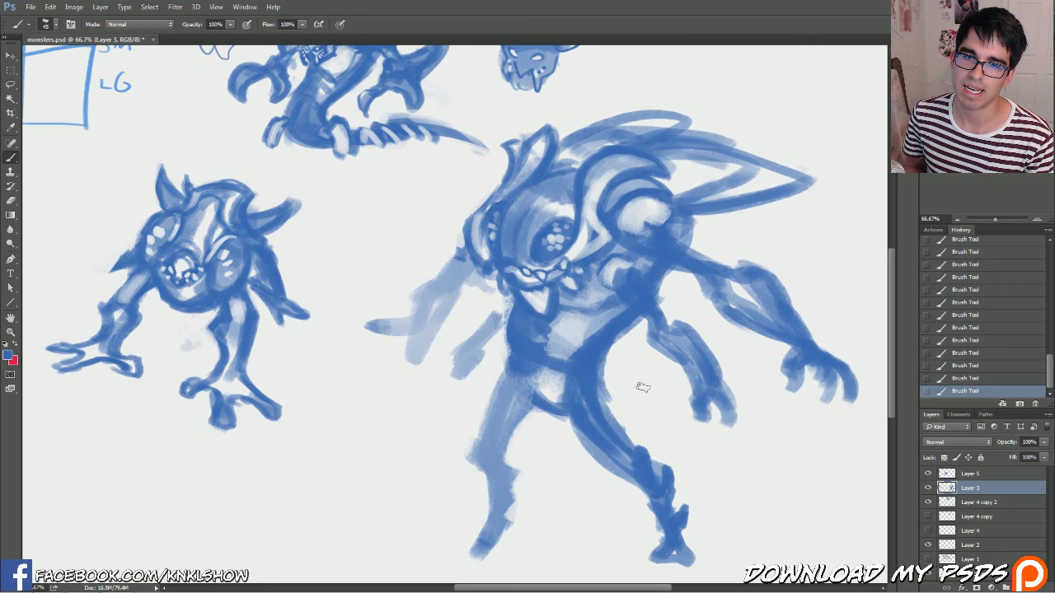
- Clean up the lower near arm's edges and shade the back behind the shoulder joints
{"action": "left_click_drag", "start_coordinate": [688, 394], "coordinate": [654, 346]}
{"action": "mouse_move", "coordinate": [722, 370]}
{"action": "left_mouse_down"}
{"action": "mouse_move", "coordinate": [737, 390]}
{"action": "mouse_move", "coordinate": [725, 353]}
{"action": "left_mouse_up"}
{"action": "left_click_drag", "start_coordinate": [724, 353], "coordinate": [708, 334]}
{"action": "left_click_drag", "start_coordinate": [673, 293], "coordinate": [664, 300]}
{"action": "mouse_move", "coordinate": [669, 288]}
{"action": "left_mouse_down"}
{"action": "mouse_move", "coordinate": [640, 266]}
{"action": "mouse_move", "coordinate": [663, 294]}
{"action": "mouse_move", "coordinate": [678, 270]}
{"action": "mouse_move", "coordinate": [648, 295]}
{"action": "mouse_move", "coordinate": [687, 233]}
{"action": "mouse_move", "coordinate": [694, 179]}
{"action": "left_mouse_up"}
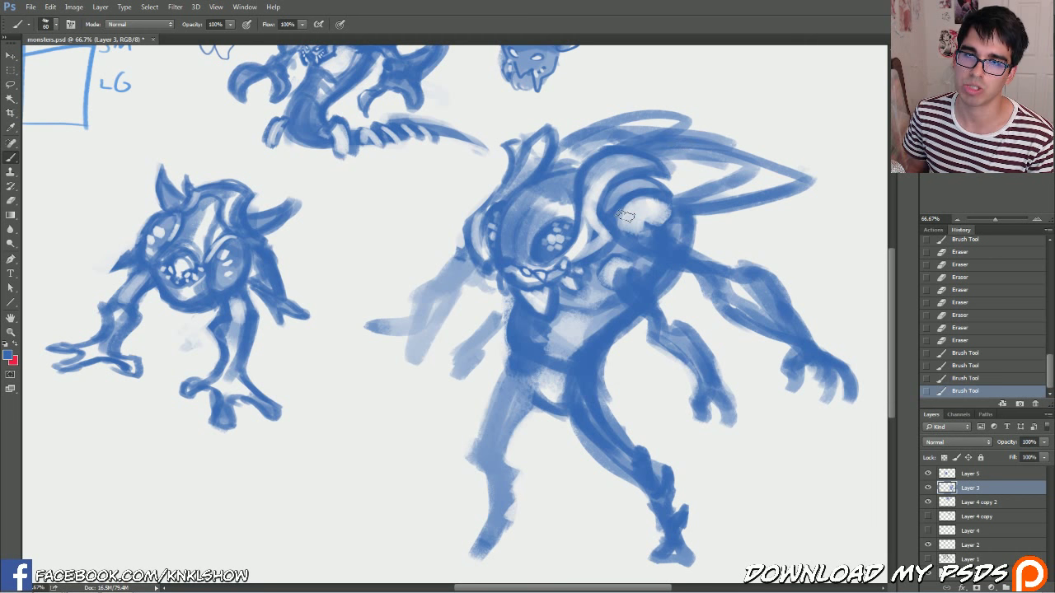
- Trim the edges of both swept-back ears and erase their interiors to a lighter tone
{"action": "mouse_move", "coordinate": [628, 108]}
{"action": "left_mouse_down"}
{"action": "mouse_move", "coordinate": [702, 123]}
{"action": "mouse_move", "coordinate": [687, 129]}
{"action": "left_mouse_up"}
{"action": "left_click_drag", "start_coordinate": [689, 128], "coordinate": [754, 146]}
{"action": "left_click_drag", "start_coordinate": [693, 188], "coordinate": [760, 173]}
{"action": "mouse_move", "coordinate": [755, 168]}
{"action": "left_mouse_down"}
{"action": "mouse_move", "coordinate": [728, 156]}
{"action": "mouse_move", "coordinate": [730, 168]}
{"action": "mouse_move", "coordinate": [667, 151]}
{"action": "mouse_move", "coordinate": [762, 167]}
{"action": "left_mouse_up"}
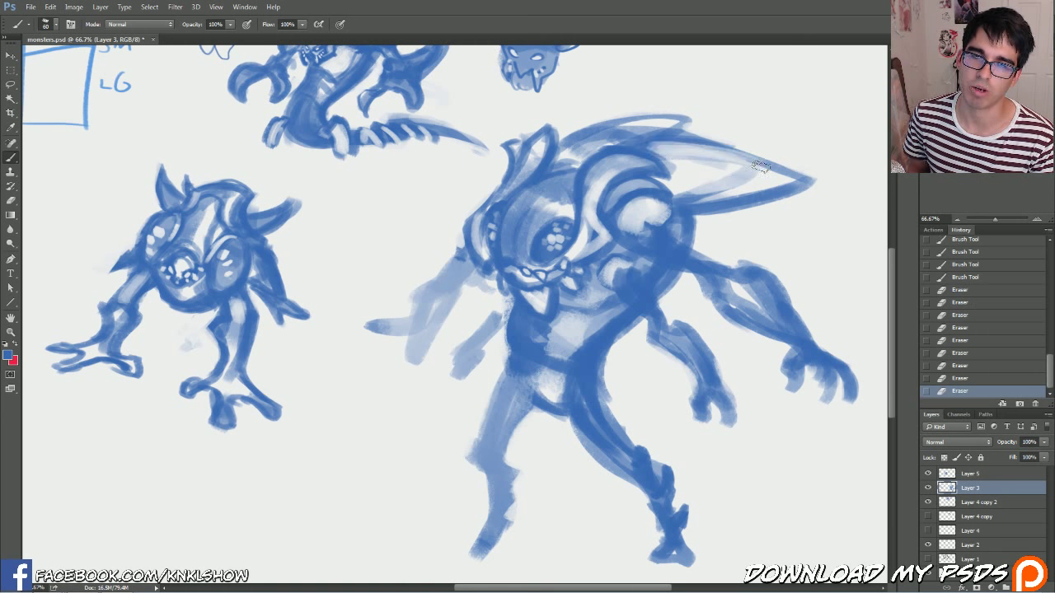
{"action": "left_click_drag", "start_coordinate": [666, 160], "coordinate": [584, 141]}
{"action": "left_click_drag", "start_coordinate": [652, 131], "coordinate": [599, 136]}
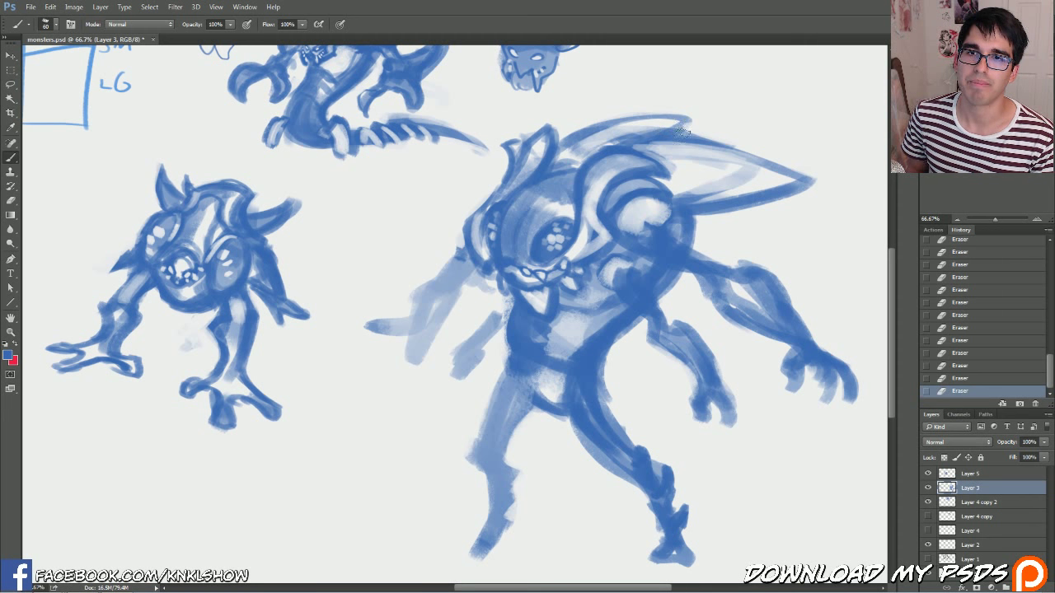
- Shade the base of the near swept-back ear with soft blue strokes using a 70-size brush
{"action": "key", "text": "b"}
{"action": "mouse_move", "coordinate": [735, 196]}
{"action": "left_mouse_down"}
{"action": "mouse_move", "coordinate": [677, 202]}
{"action": "mouse_move", "coordinate": [666, 176]}
{"action": "mouse_move", "coordinate": [676, 156]}
{"action": "left_mouse_up"}
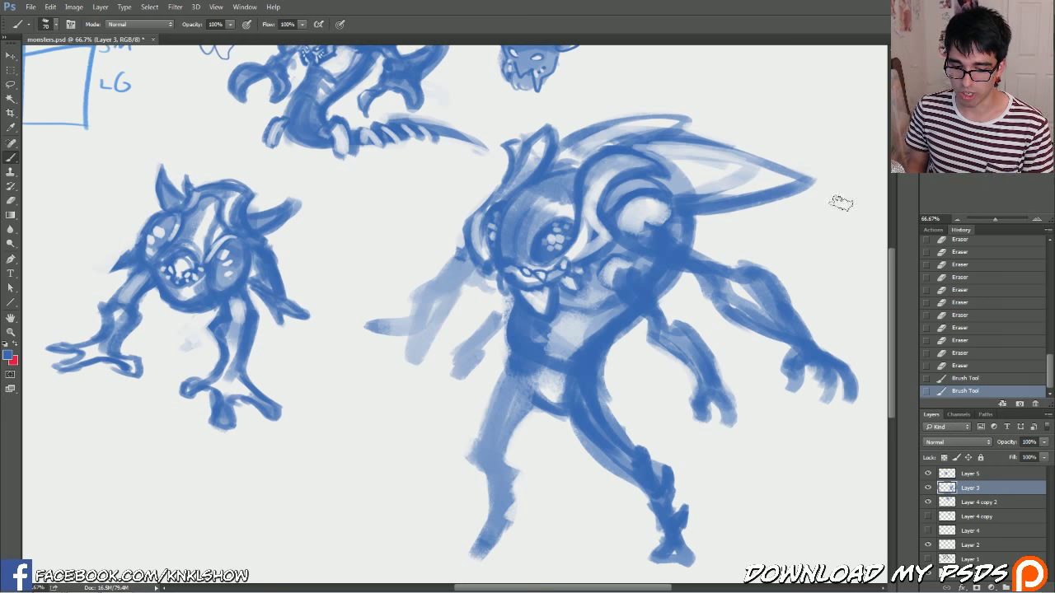
{"action": "left_click_drag", "start_coordinate": [842, 219], "coordinate": [862, 224]}
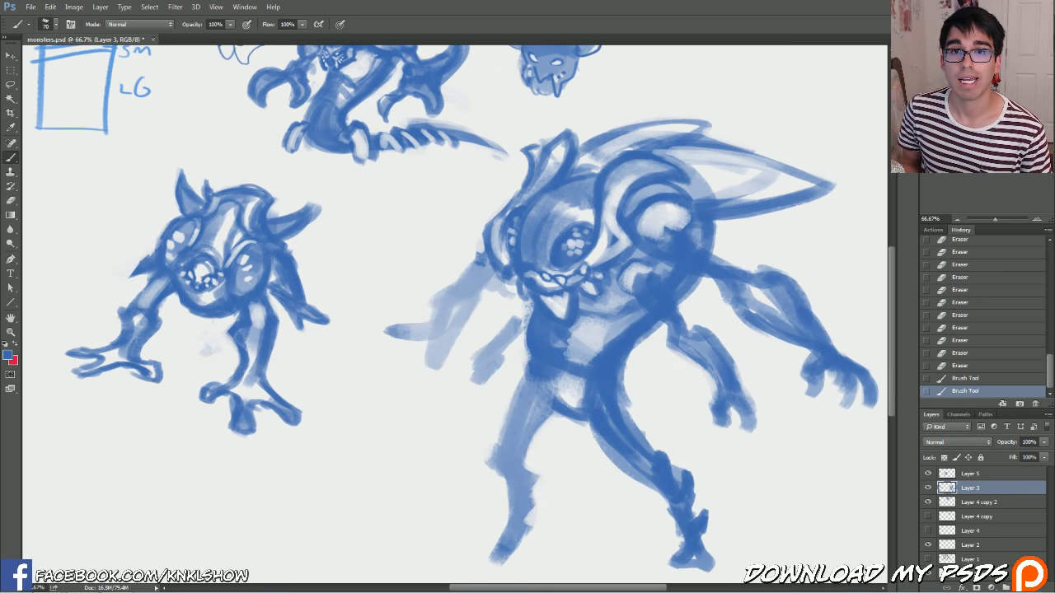
- Lasso the four-armed creature, scale it down to roughly the size of the neighbouring monsters and clear the selection
{"action": "key", "text": "l"}
{"action": "mouse_move", "coordinate": [511, 181]}
{"action": "left_mouse_down"}
{"action": "mouse_move", "coordinate": [513, 130]}
{"action": "mouse_move", "coordinate": [885, 418]}
{"action": "mouse_move", "coordinate": [647, 582]}
{"action": "mouse_move", "coordinate": [399, 445]}
{"action": "mouse_move", "coordinate": [473, 237]}
{"action": "mouse_move", "coordinate": [506, 186]}
{"action": "left_mouse_up"}
{"action": "left_click_drag", "start_coordinate": [479, 493], "coordinate": [574, 512]}
{"action": "left_click_drag", "start_coordinate": [467, 519], "coordinate": [570, 558]}
{"action": "left_click_drag", "start_coordinate": [635, 487], "coordinate": [495, 495]}
{"action": "key", "text": "ctrl+minus"}
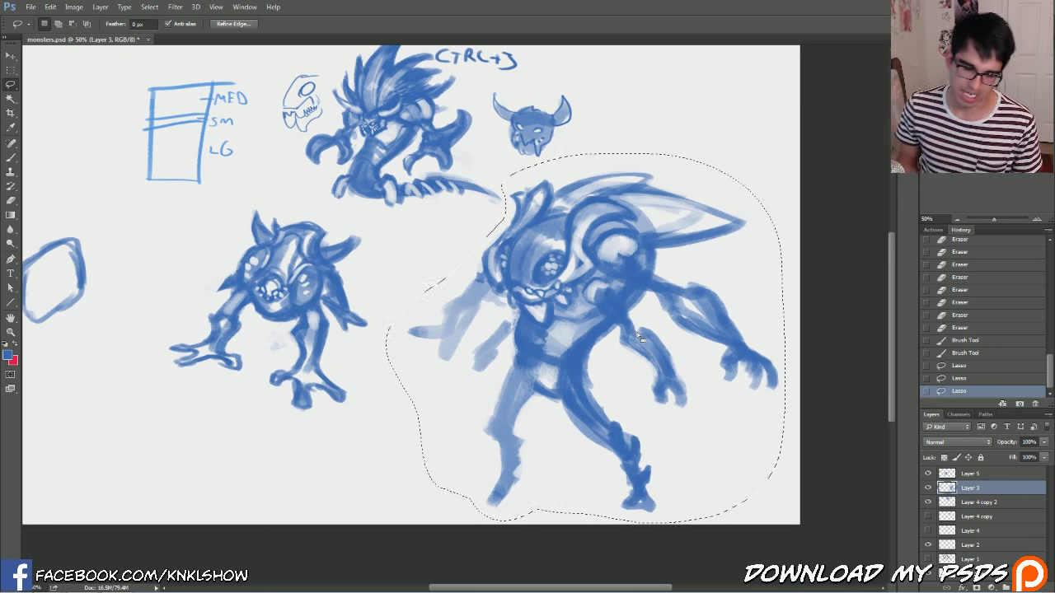
{"action": "key", "text": "ctrl+t"}
{"action": "left_click_drag", "start_coordinate": [788, 149], "coordinate": [586, 306]}
{"action": "left_click_drag", "start_coordinate": [523, 378], "coordinate": [557, 277]}
{"action": "key", "text": "Return"}
{"action": "key", "text": "ctrl+d"}
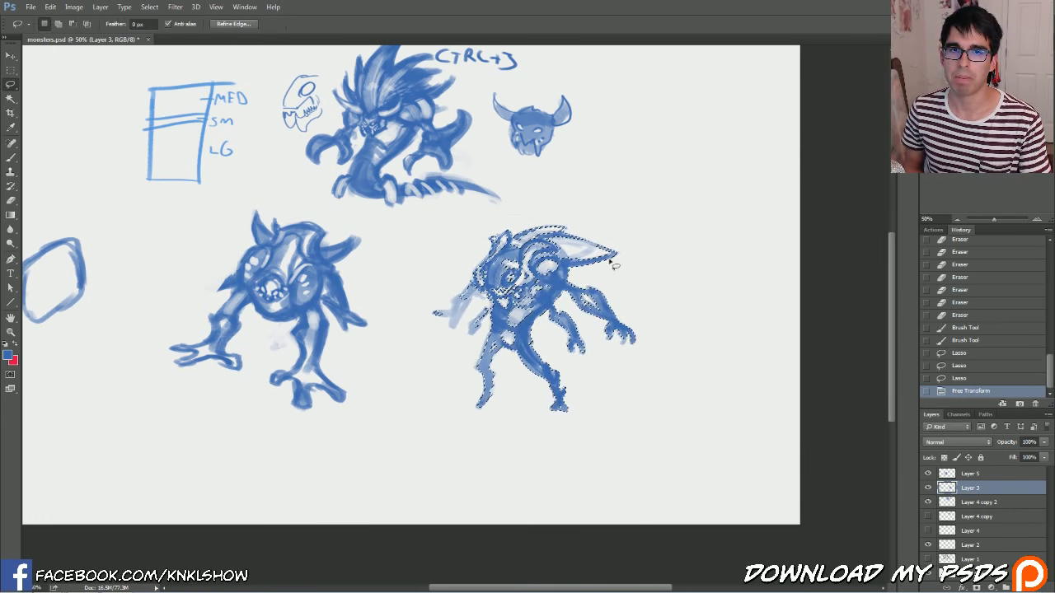
- Add a new layer and sketch an open mouth across the lower half of the empty angular base shape
{"action": "left_click_drag", "start_coordinate": [649, 191], "coordinate": [746, 221]}
{"action": "left_click_drag", "start_coordinate": [479, 309], "coordinate": [547, 317]}
{"action": "scroll", "coordinate": [547, 316], "scroll_direction": "left", "scroll_amount": 2}
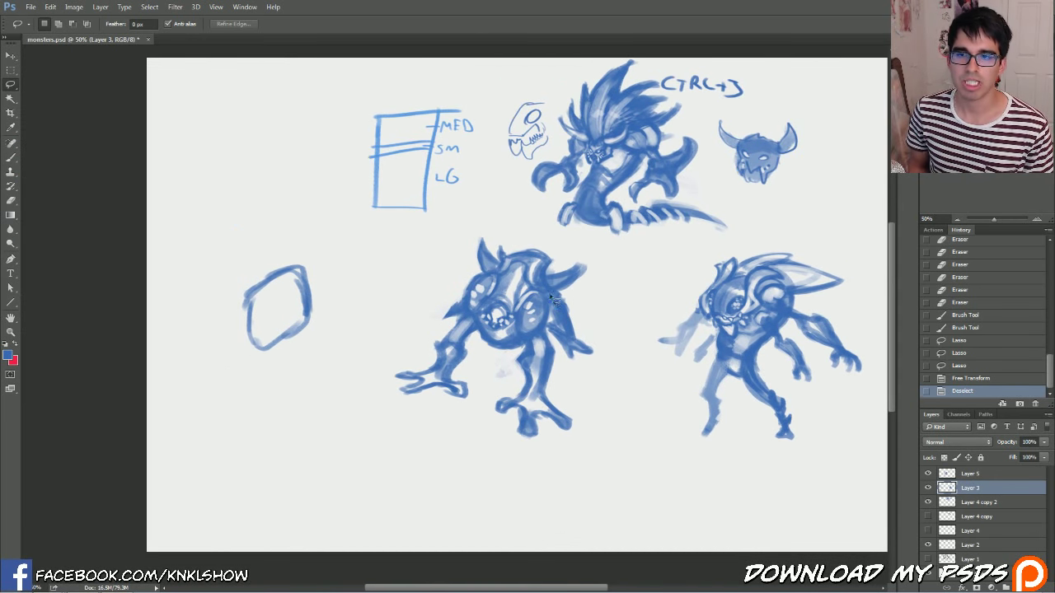
{"action": "key", "text": "ctrl+shift+alt+n"}
{"action": "key", "text": "b"}
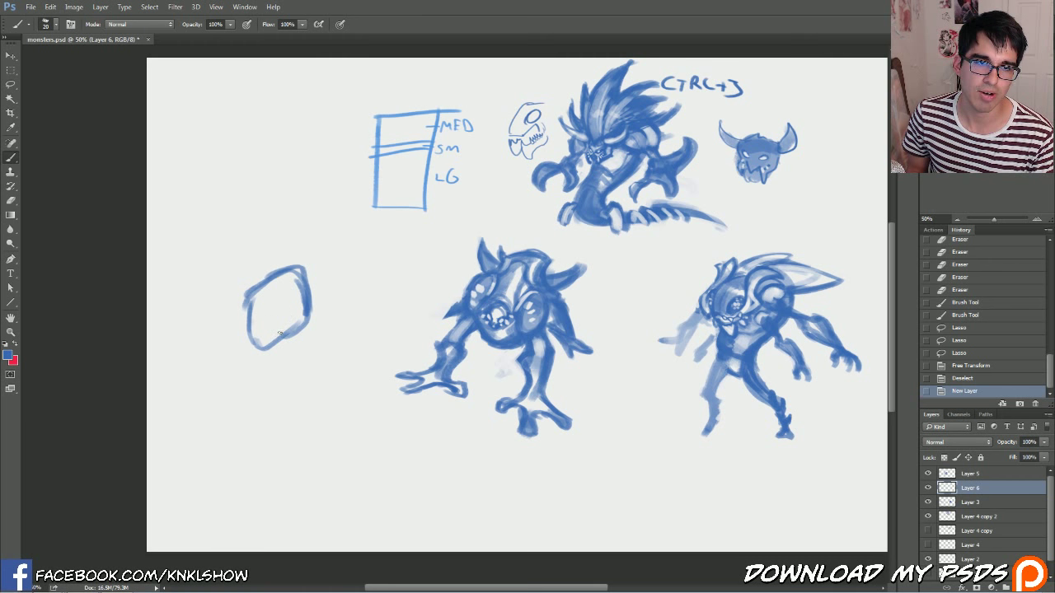
{"action": "left_click_drag", "start_coordinate": [271, 322], "coordinate": [281, 338]}
{"action": "left_click_drag", "start_coordinate": [272, 316], "coordinate": [281, 335]}
{"action": "mouse_move", "coordinate": [250, 303]}
{"action": "left_mouse_down"}
{"action": "mouse_move", "coordinate": [238, 328]}
{"action": "mouse_move", "coordinate": [257, 349]}
{"action": "left_mouse_up"}
{"action": "mouse_move", "coordinate": [240, 314]}
{"action": "left_mouse_down"}
{"action": "mouse_move", "coordinate": [258, 350]}
{"action": "mouse_move", "coordinate": [308, 318]}
{"action": "mouse_move", "coordinate": [273, 350]}
{"action": "mouse_move", "coordinate": [257, 339]}
{"action": "mouse_move", "coordinate": [290, 316]}
{"action": "mouse_move", "coordinate": [239, 231]}
{"action": "mouse_move", "coordinate": [268, 280]}
{"action": "left_mouse_up"}
- Add a row of small eyes across the angular head and long upward-curving horns on both sides using a 30-size brush
{"action": "key", "text": "bracketright"}
{"action": "left_click", "coordinate": [282, 300]}
{"action": "left_click", "coordinate": [272, 293]}
{"action": "left_click", "coordinate": [264, 291]}
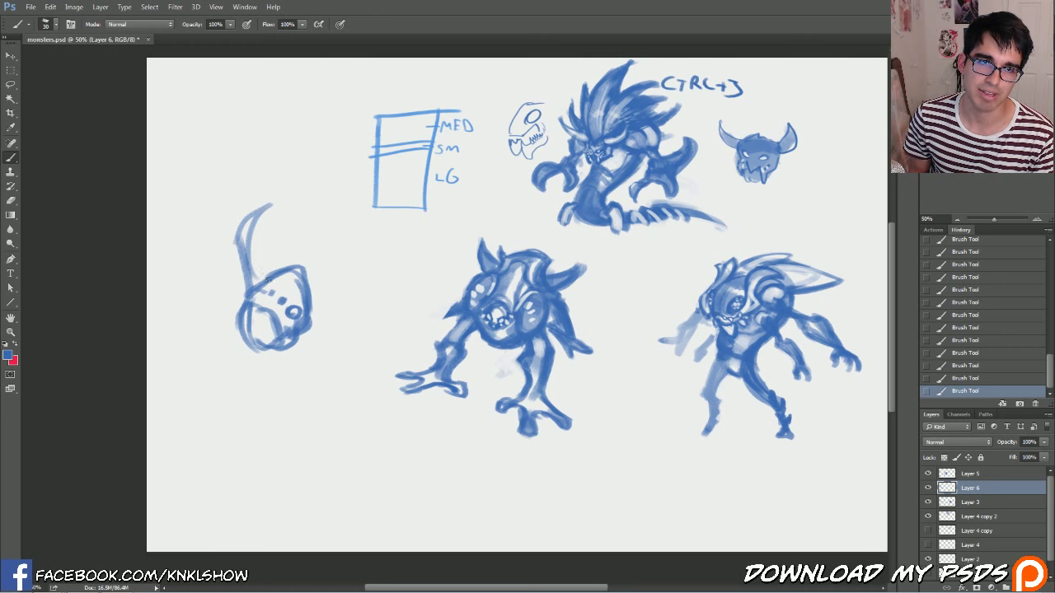
{"action": "mouse_move", "coordinate": [302, 315]}
{"action": "left_mouse_down"}
{"action": "mouse_move", "coordinate": [346, 304]}
{"action": "mouse_move", "coordinate": [371, 214]}
{"action": "mouse_move", "coordinate": [305, 306]}
{"action": "left_mouse_up"}
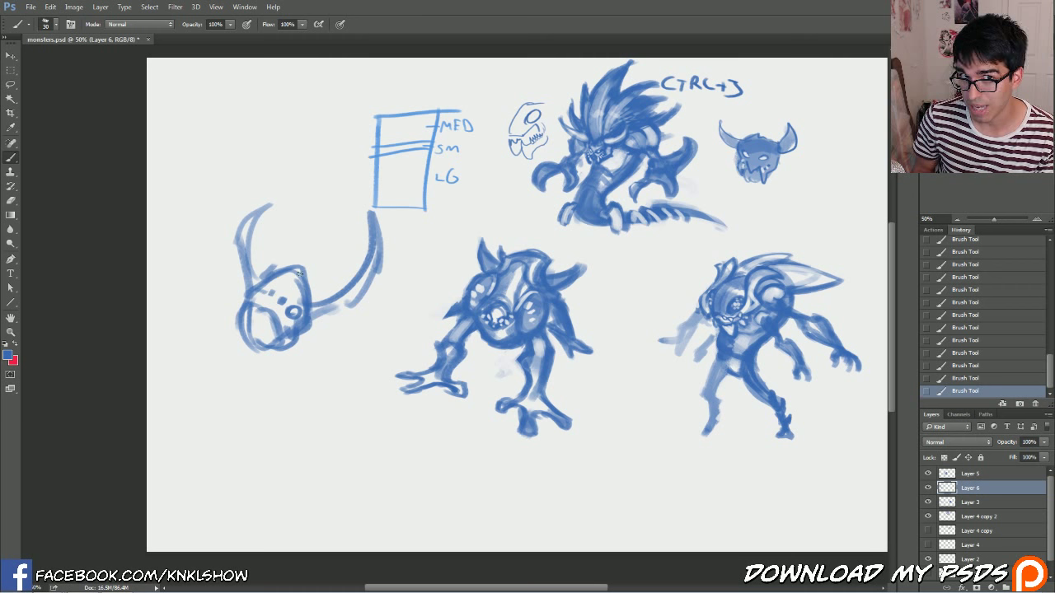
- Draw an angular spike behind the horned head and reinforce the mouth outline with a slightly smaller brush
{"action": "mouse_move", "coordinate": [316, 293]}
{"action": "left_mouse_down"}
{"action": "mouse_move", "coordinate": [307, 260]}
{"action": "mouse_move", "coordinate": [302, 277]}
{"action": "left_mouse_up"}
{"action": "key", "text": "["}
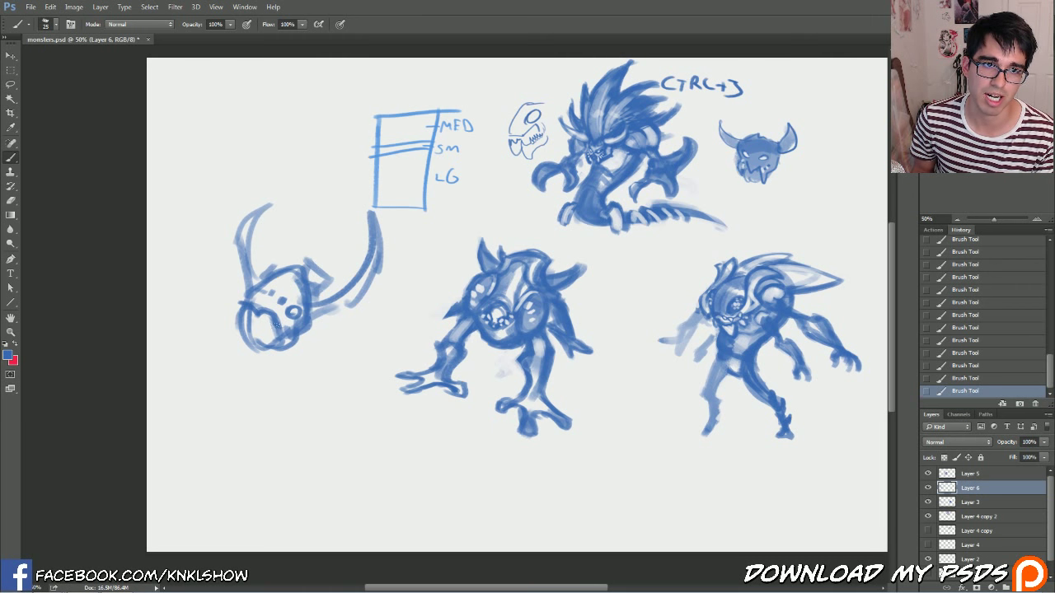
{"action": "mouse_move", "coordinate": [285, 331]}
{"action": "left_mouse_down"}
{"action": "mouse_move", "coordinate": [324, 311]}
{"action": "mouse_move", "coordinate": [311, 333]}
{"action": "mouse_move", "coordinate": [330, 336]}
{"action": "mouse_move", "coordinate": [325, 351]}
{"action": "mouse_move", "coordinate": [312, 332]}
{"action": "mouse_move", "coordinate": [330, 324]}
{"action": "mouse_move", "coordinate": [311, 343]}
{"action": "mouse_move", "coordinate": [325, 326]}
{"action": "mouse_move", "coordinate": [260, 349]}
{"action": "left_mouse_up"}
- Erase the overlapping strokes on the cheek below the horned head's near eye
{"action": "left_click", "coordinate": [1036, 219]}
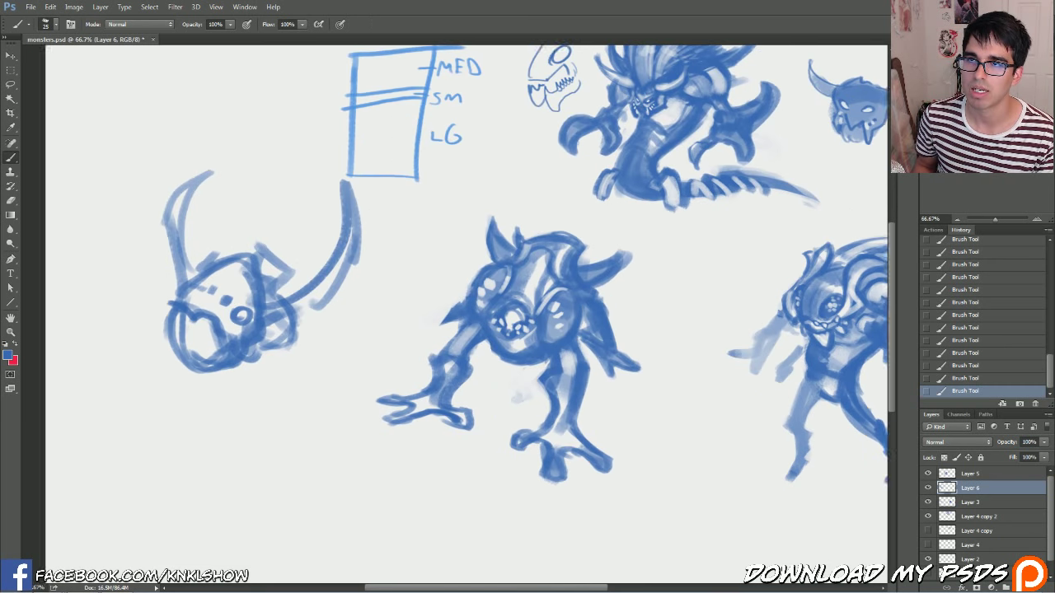
{"action": "left_click_drag", "start_coordinate": [735, 228], "coordinate": [712, 213]}
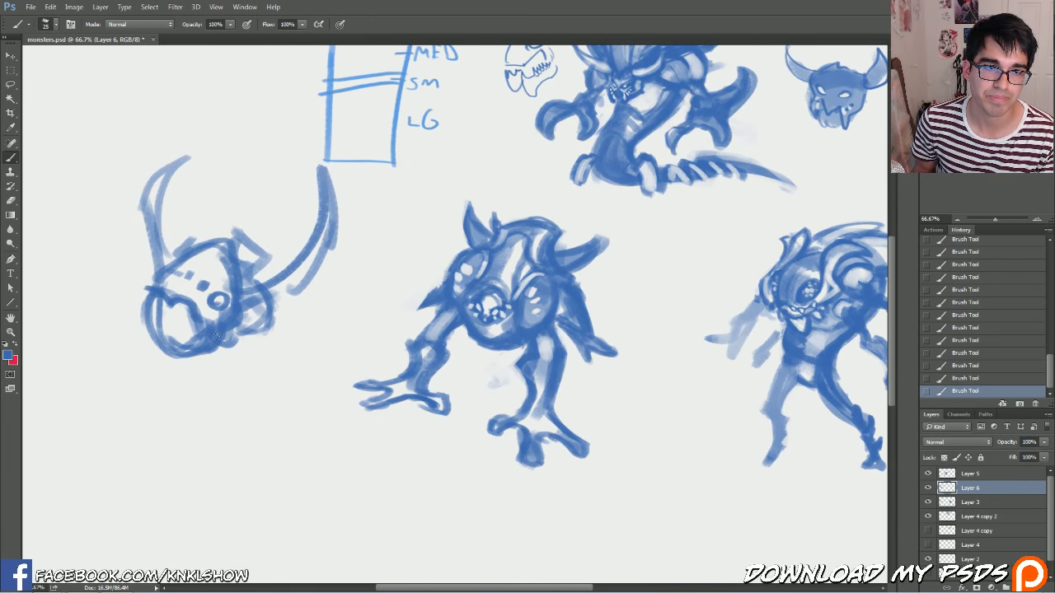
{"action": "key", "text": "e"}
{"action": "left_click_drag", "start_coordinate": [210, 321], "coordinate": [236, 306]}
{"action": "left_click_drag", "start_coordinate": [212, 327], "coordinate": [228, 310]}
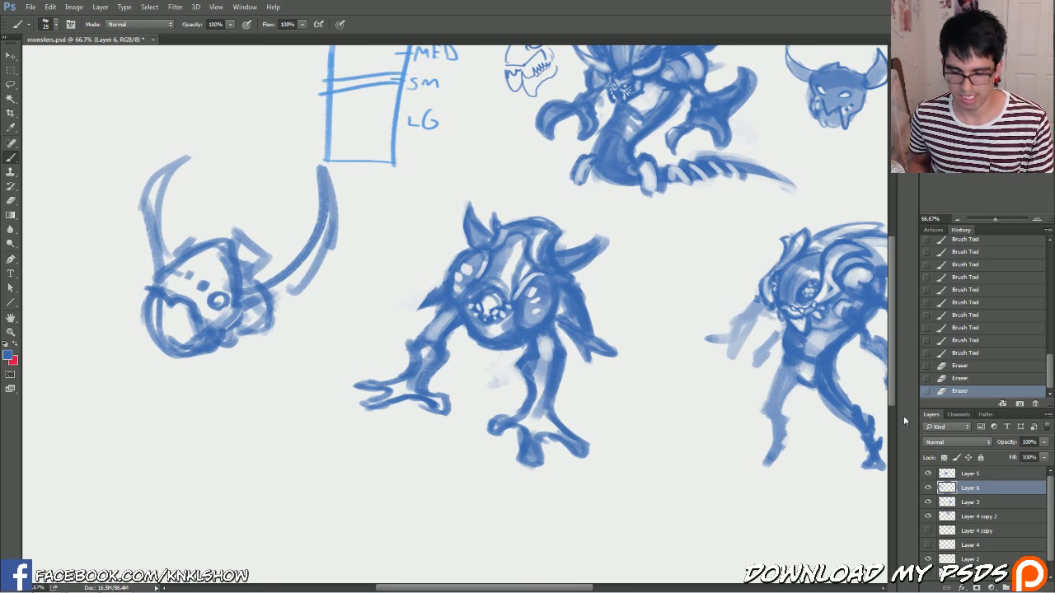
- Toggle the visibility of Layer 6 and Layer 3 to check which parts of the sketches each one holds
{"action": "left_click", "coordinate": [929, 488]}
{"action": "left_click", "coordinate": [928, 488]}
{"action": "left_click", "coordinate": [927, 501]}
{"action": "left_click", "coordinate": [928, 502]}
{"action": "left_click", "coordinate": [928, 488]}
{"action": "left_click", "coordinate": [928, 488]}
{"action": "left_click", "coordinate": [929, 501]}
{"action": "left_click", "coordinate": [929, 501]}
{"action": "left_click", "coordinate": [927, 489]}
{"action": "left_click", "coordinate": [927, 489]}
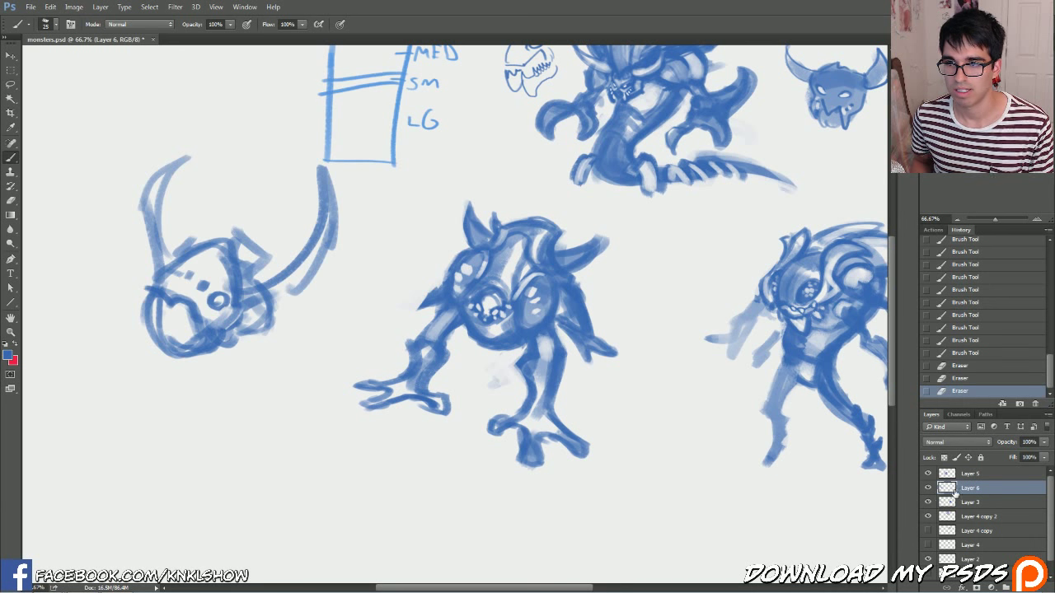
- Merge Layer 6 down into Layer 3 and check the merged layer by toggling its visibility
{"action": "key", "text": "ctrl+e"}
{"action": "left_click", "coordinate": [927, 489]}
{"action": "left_click", "coordinate": [927, 489]}
- Lasso the horned head, cut it from the merged layer and paste it onto its own layer beside the round monster
{"action": "key", "text": "l"}
{"action": "mouse_move", "coordinate": [363, 285]}
{"action": "left_mouse_down"}
{"action": "mouse_move", "coordinate": [47, 244]}
{"action": "mouse_move", "coordinate": [292, 338]}
{"action": "left_mouse_up"}
{"action": "key", "text": "ctrl+x"}
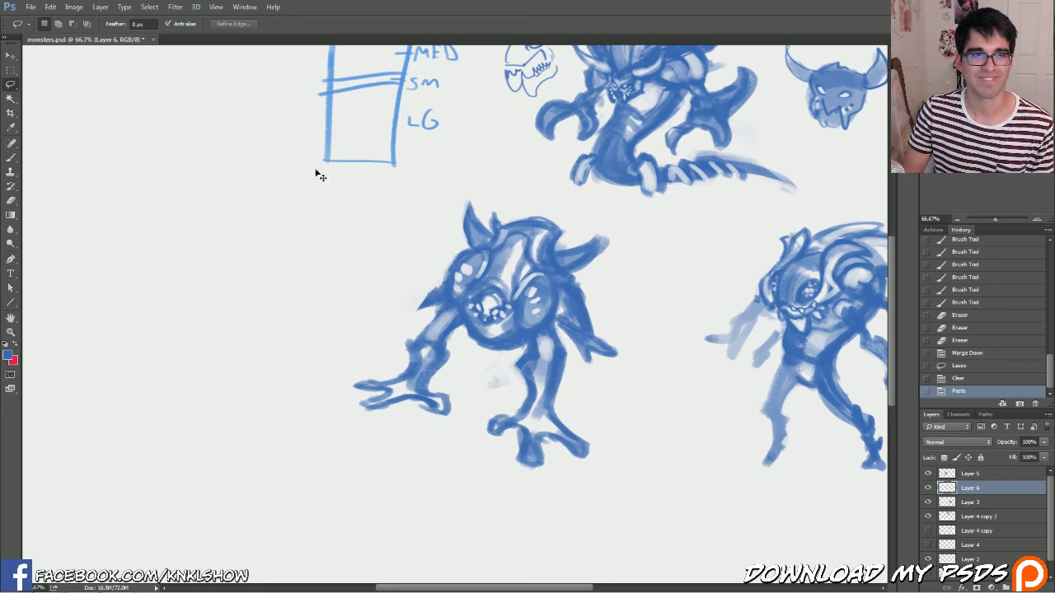
{"action": "key", "text": "ctrl+v"}
{"action": "left_click", "coordinate": [11, 56]}
{"action": "mouse_move", "coordinate": [207, 320]}
{"action": "left_mouse_down"}
{"action": "mouse_move", "coordinate": [250, 314]}
{"action": "mouse_move", "coordinate": [240, 322]}
{"action": "left_mouse_up"}
{"action": "left_click_drag", "start_coordinate": [291, 387], "coordinate": [437, 356]}
- Sketch an oval upper arm hanging from behind the horned head's cheek
{"action": "key", "text": "b"}
{"action": "mouse_move", "coordinate": [382, 325]}
{"action": "left_mouse_down"}
{"action": "mouse_move", "coordinate": [381, 341]}
{"action": "mouse_move", "coordinate": [407, 338]}
{"action": "left_mouse_up"}
{"action": "left_click_drag", "start_coordinate": [402, 331], "coordinate": [419, 342]}
{"action": "left_click_drag", "start_coordinate": [395, 326], "coordinate": [435, 348]}
{"action": "left_click_drag", "start_coordinate": [417, 298], "coordinate": [435, 345]}
- Try a large three-fingered hand on the near arm and small claws beneath the horned head
{"action": "mouse_move", "coordinate": [412, 333]}
{"action": "left_mouse_down"}
{"action": "mouse_move", "coordinate": [417, 353]}
{"action": "mouse_move", "coordinate": [387, 379]}
{"action": "left_mouse_up"}
{"action": "mouse_move", "coordinate": [388, 379]}
{"action": "left_mouse_down"}
{"action": "mouse_move", "coordinate": [402, 390]}
{"action": "mouse_move", "coordinate": [426, 375]}
{"action": "mouse_move", "coordinate": [432, 405]}
{"action": "left_mouse_up"}
{"action": "mouse_move", "coordinate": [429, 407]}
{"action": "left_mouse_down"}
{"action": "mouse_move", "coordinate": [465, 402]}
{"action": "mouse_move", "coordinate": [460, 371]}
{"action": "mouse_move", "coordinate": [464, 399]}
{"action": "left_mouse_up"}
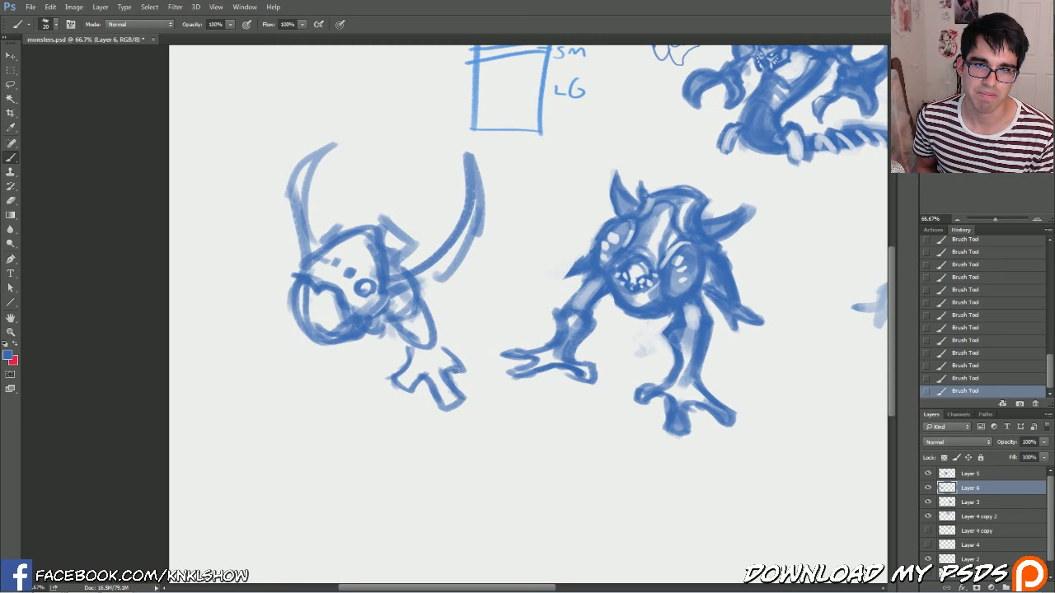
{"action": "mouse_move", "coordinate": [381, 326]}
{"action": "left_mouse_down"}
{"action": "mouse_move", "coordinate": [376, 346]}
{"action": "mouse_move", "coordinate": [359, 351]}
{"action": "mouse_move", "coordinate": [381, 351]}
{"action": "left_mouse_up"}
{"action": "left_click_drag", "start_coordinate": [295, 316], "coordinate": [279, 334]}
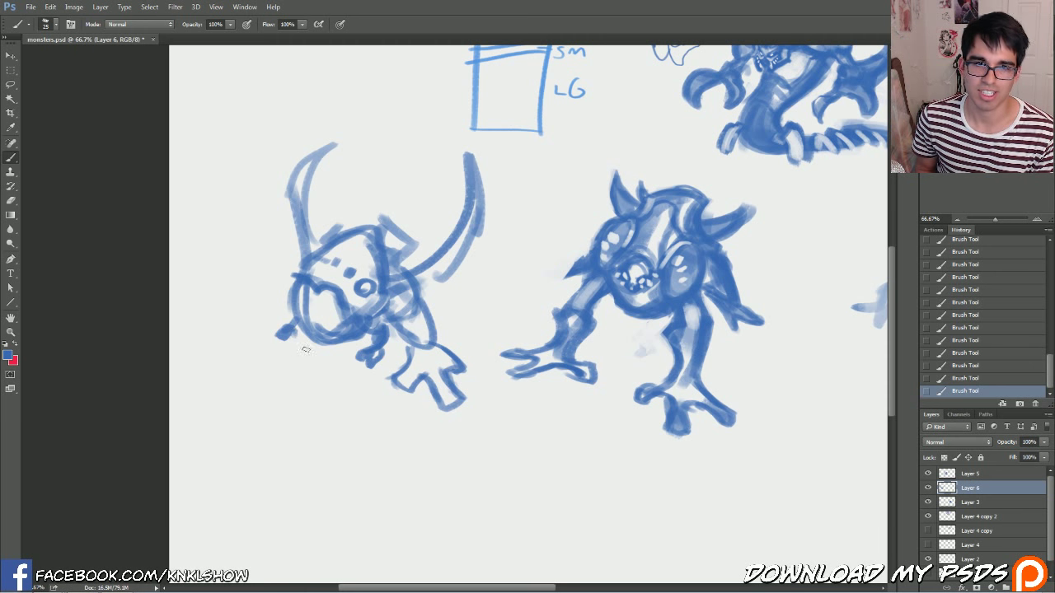
- Step back through the history to remove the large hand and the small claws
{"action": "left_click", "coordinate": [983, 329]}
{"action": "left_click", "coordinate": [982, 291]}
{"action": "left_click", "coordinate": [982, 279]}
{"action": "left_click_drag", "start_coordinate": [1049, 373], "coordinate": [1048, 339]}
{"action": "left_click", "coordinate": [992, 291]}
{"action": "left_click", "coordinate": [1010, 252]}
{"action": "left_click", "coordinate": [965, 285]}
- Draw a wide rounded lower jaw beneath the horned head, thicken the mouth edge and add strokes beside the jaw
{"action": "mouse_move", "coordinate": [381, 333]}
{"action": "left_mouse_down"}
{"action": "mouse_move", "coordinate": [354, 371]}
{"action": "mouse_move", "coordinate": [321, 377]}
{"action": "mouse_move", "coordinate": [282, 336]}
{"action": "mouse_move", "coordinate": [293, 301]}
{"action": "mouse_move", "coordinate": [283, 346]}
{"action": "left_mouse_up"}
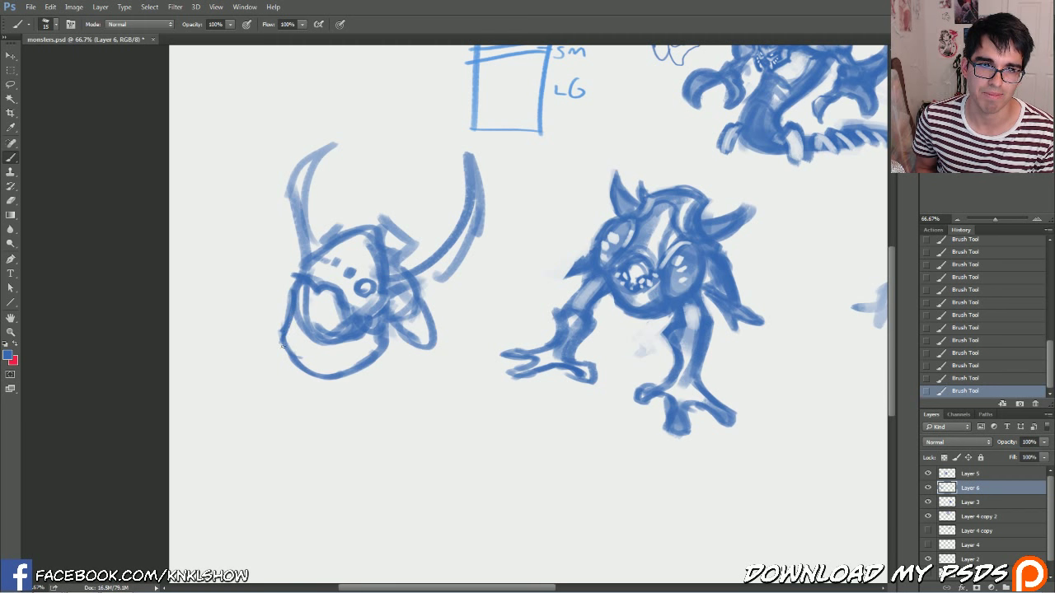
{"action": "mouse_move", "coordinate": [368, 336]}
{"action": "left_mouse_down"}
{"action": "mouse_move", "coordinate": [326, 346]}
{"action": "mouse_move", "coordinate": [280, 322]}
{"action": "left_mouse_up"}
{"action": "mouse_move", "coordinate": [378, 344]}
{"action": "left_mouse_down"}
{"action": "mouse_move", "coordinate": [380, 375]}
{"action": "mouse_move", "coordinate": [393, 378]}
{"action": "mouse_move", "coordinate": [402, 328]}
{"action": "mouse_move", "coordinate": [415, 362]}
{"action": "mouse_move", "coordinate": [400, 356]}
{"action": "mouse_move", "coordinate": [428, 368]}
{"action": "mouse_move", "coordinate": [425, 339]}
{"action": "mouse_move", "coordinate": [439, 315]}
{"action": "mouse_move", "coordinate": [432, 350]}
{"action": "left_mouse_up"}
- Erase the oval upper arm and redraw it as a slimmer, tapered arm behind the jaw
{"action": "key", "text": "e"}
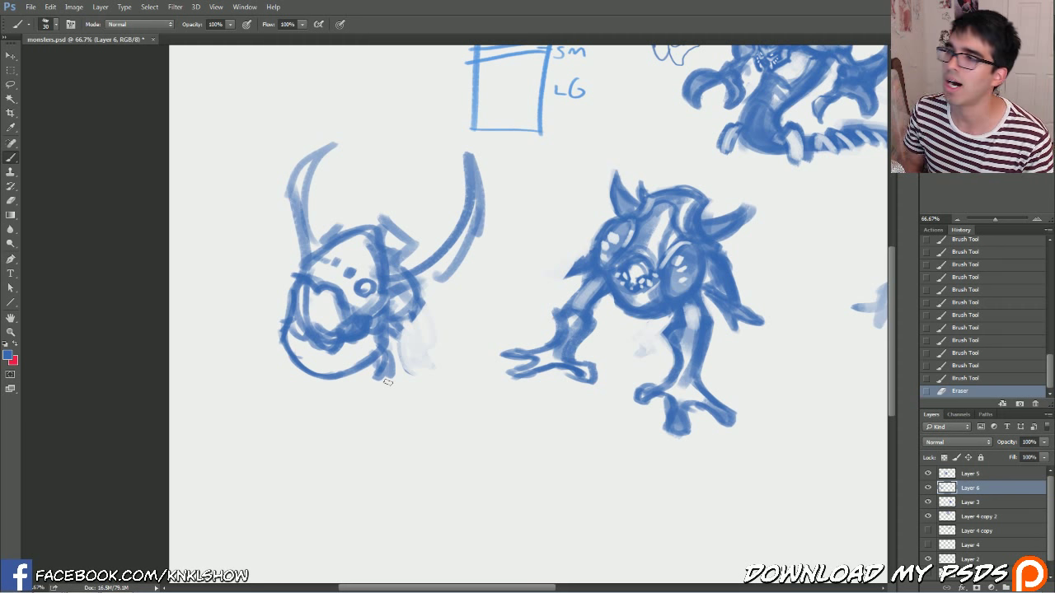
{"action": "left_click_drag", "start_coordinate": [401, 337], "coordinate": [424, 354]}
{"action": "mouse_move", "coordinate": [420, 305]}
{"action": "left_mouse_down"}
{"action": "mouse_move", "coordinate": [425, 352]}
{"action": "mouse_move", "coordinate": [425, 343]}
{"action": "left_mouse_up"}
{"action": "left_click_drag", "start_coordinate": [407, 335], "coordinate": [424, 354]}
{"action": "left_click_drag", "start_coordinate": [389, 312], "coordinate": [423, 356]}
{"action": "mouse_move", "coordinate": [411, 295]}
{"action": "left_mouse_down"}
{"action": "mouse_move", "coordinate": [427, 354]}
{"action": "mouse_move", "coordinate": [410, 373]}
{"action": "left_mouse_up"}
{"action": "left_click_drag", "start_coordinate": [415, 371], "coordinate": [404, 349]}
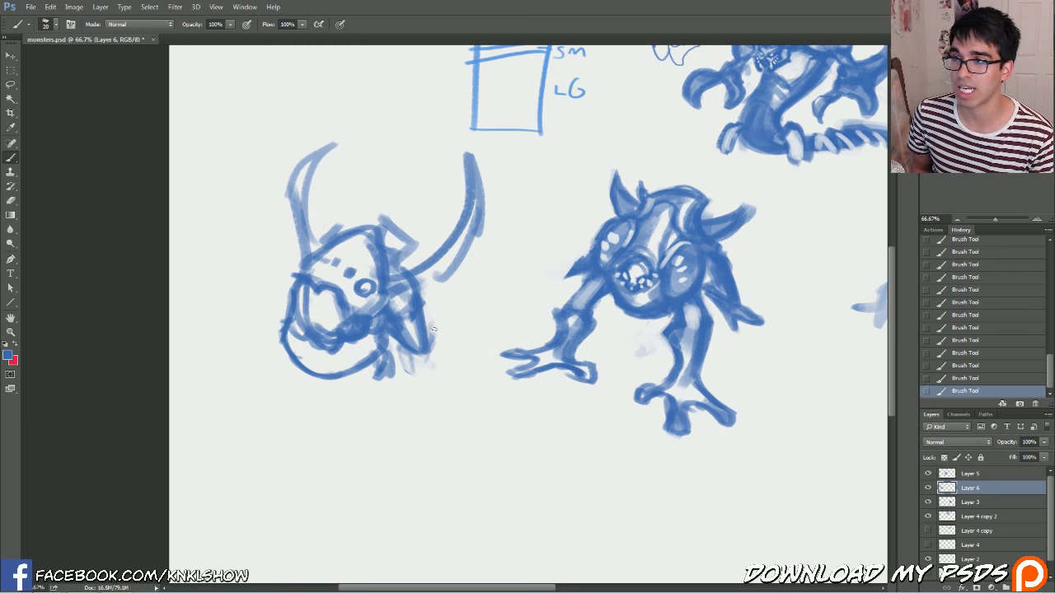
- Draw an elbow spike and clawed fingers at the end of the near arm
{"action": "mouse_move", "coordinate": [429, 332]}
{"action": "left_mouse_down"}
{"action": "mouse_move", "coordinate": [425, 362]}
{"action": "mouse_move", "coordinate": [410, 373]}
{"action": "left_mouse_up"}
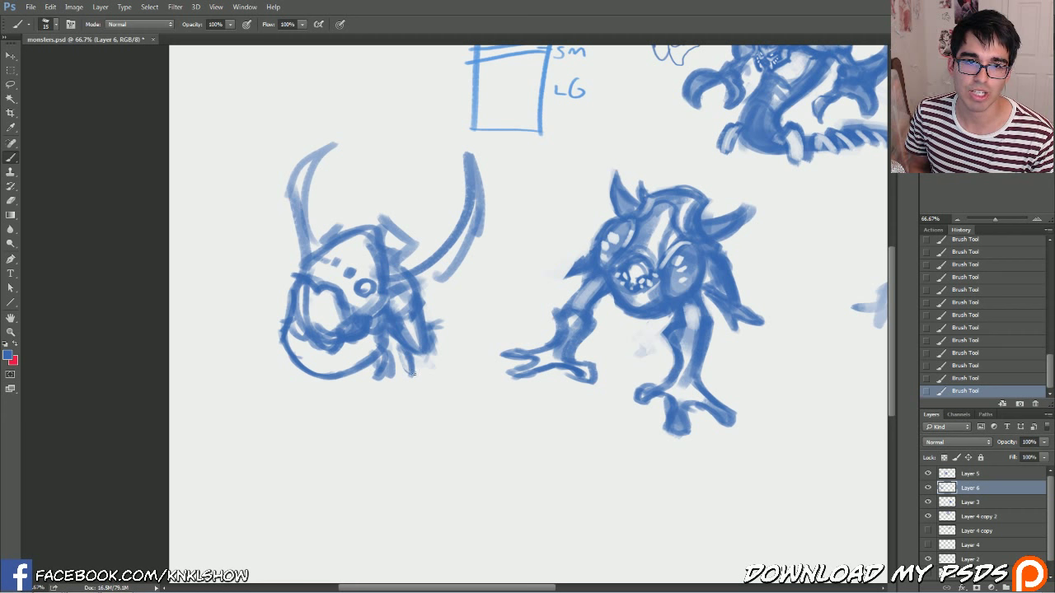
{"action": "left_click_drag", "start_coordinate": [410, 367], "coordinate": [424, 381]}
{"action": "mouse_move", "coordinate": [417, 361]}
{"action": "left_mouse_down"}
{"action": "mouse_move", "coordinate": [449, 380]}
{"action": "mouse_move", "coordinate": [453, 358]}
{"action": "mouse_move", "coordinate": [433, 360]}
{"action": "mouse_move", "coordinate": [435, 336]}
{"action": "left_mouse_up"}
- Shade the inner edge of the horned creature's mouth with a larger brush
{"action": "key", "text": "]"}
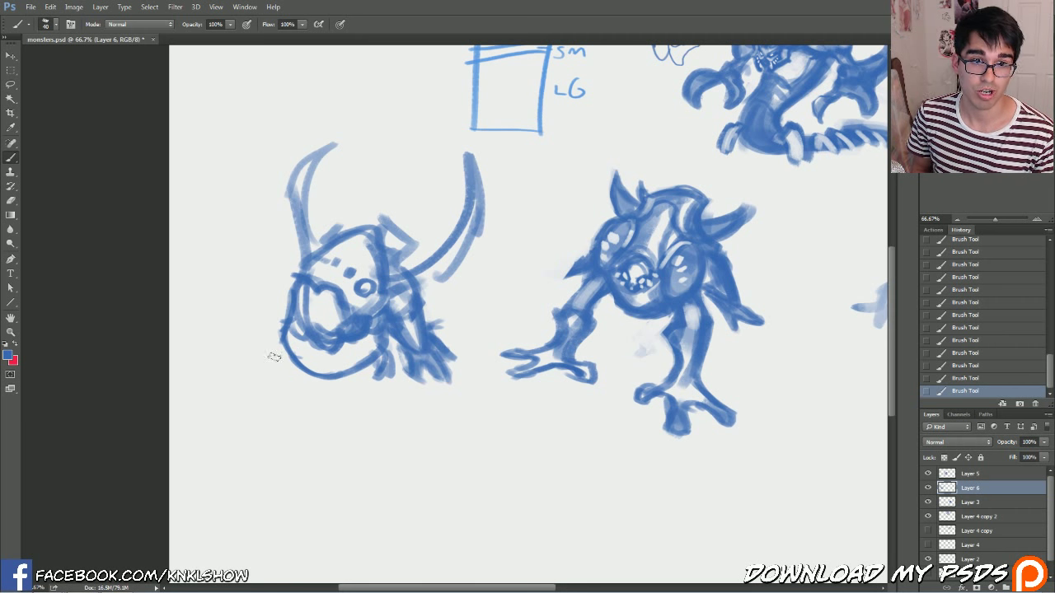
{"action": "key", "text": "bracketright"}
{"action": "key", "text": "bracketright"}
{"action": "left_click_drag", "start_coordinate": [308, 322], "coordinate": [311, 291]}
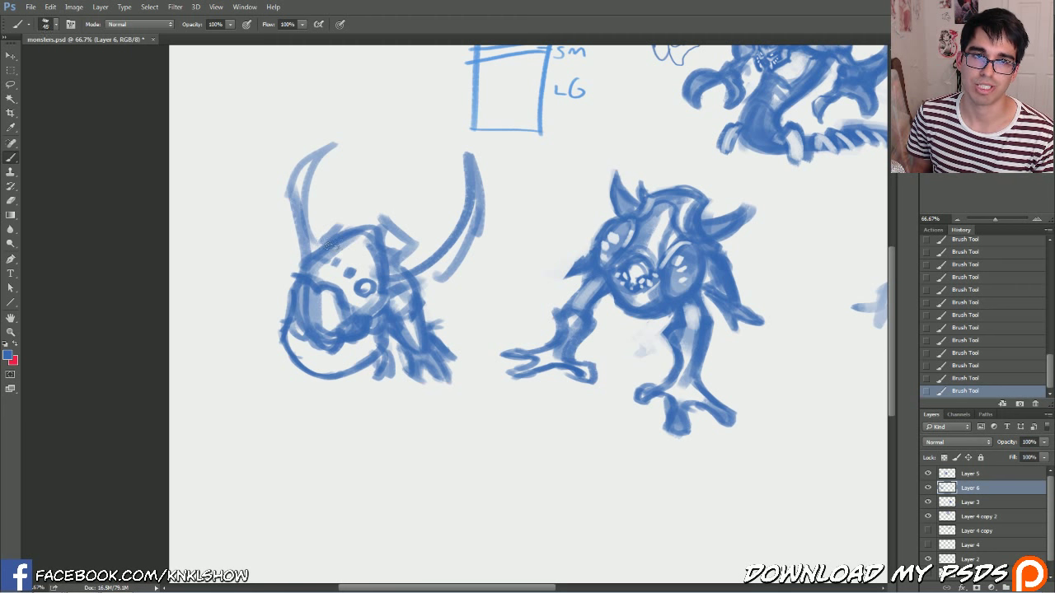
- Draw a second, shorter pair of curved horns inside the long ones and erase the lines overlapping the near horn
{"action": "mouse_move", "coordinate": [327, 240]}
{"action": "left_mouse_down"}
{"action": "mouse_move", "coordinate": [354, 190]}
{"action": "mouse_move", "coordinate": [384, 172]}
{"action": "left_mouse_up"}
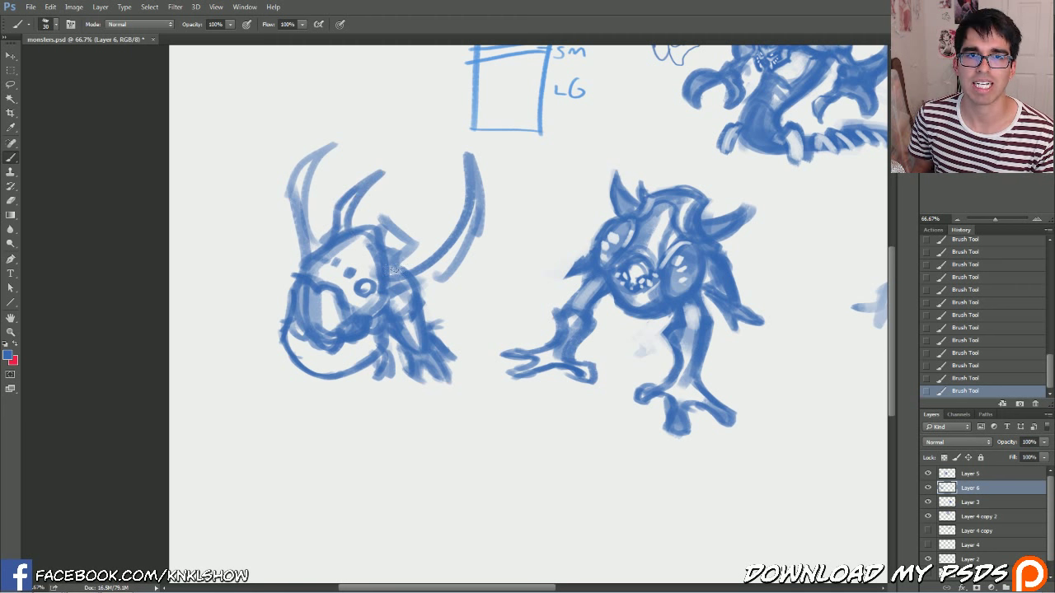
{"action": "left_click_drag", "start_coordinate": [394, 276], "coordinate": [428, 247]}
{"action": "left_click_drag", "start_coordinate": [435, 202], "coordinate": [387, 264]}
{"action": "left_click_drag", "start_coordinate": [437, 206], "coordinate": [393, 286]}
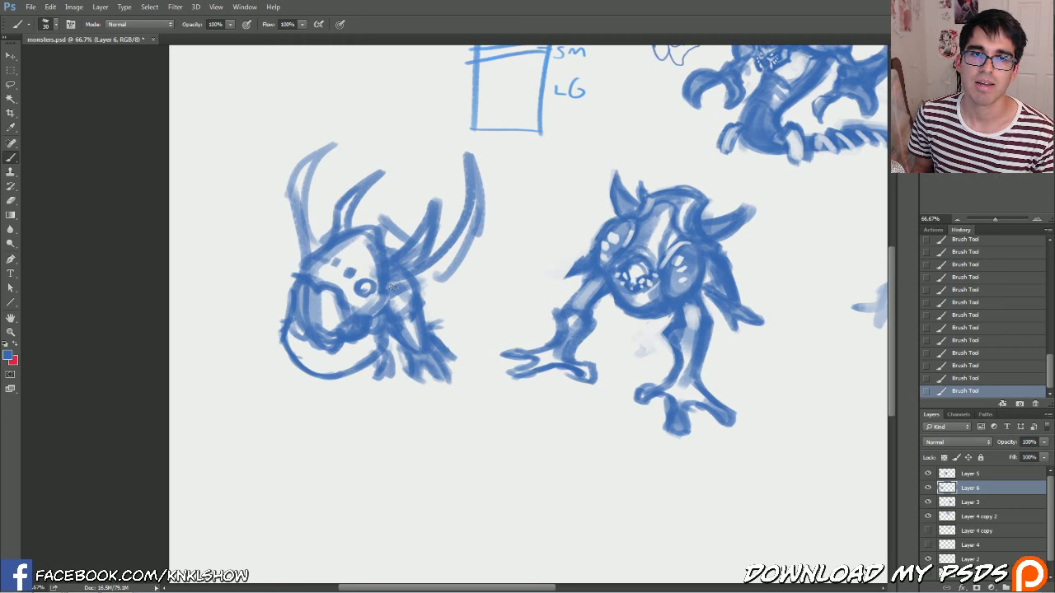
{"action": "key", "text": "e"}
{"action": "mouse_move", "coordinate": [410, 237]}
{"action": "left_mouse_down"}
{"action": "mouse_move", "coordinate": [441, 265]}
{"action": "mouse_move", "coordinate": [445, 220]}
{"action": "left_mouse_up"}
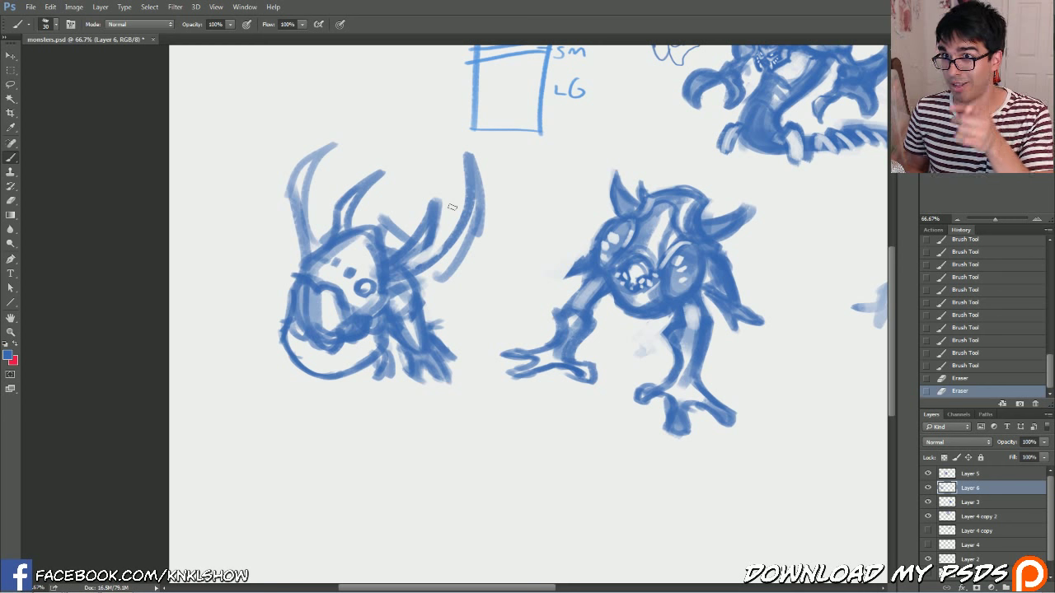
- Circle the MED, SM and LG proportion diagram as a pointer and undo the circle
{"action": "left_click_drag", "start_coordinate": [515, 93], "coordinate": [369, 207]}
{"action": "mouse_move", "coordinate": [289, 221]}
{"action": "left_mouse_down"}
{"action": "mouse_move", "coordinate": [485, 219]}
{"action": "mouse_move", "coordinate": [355, 239]}
{"action": "left_mouse_up"}
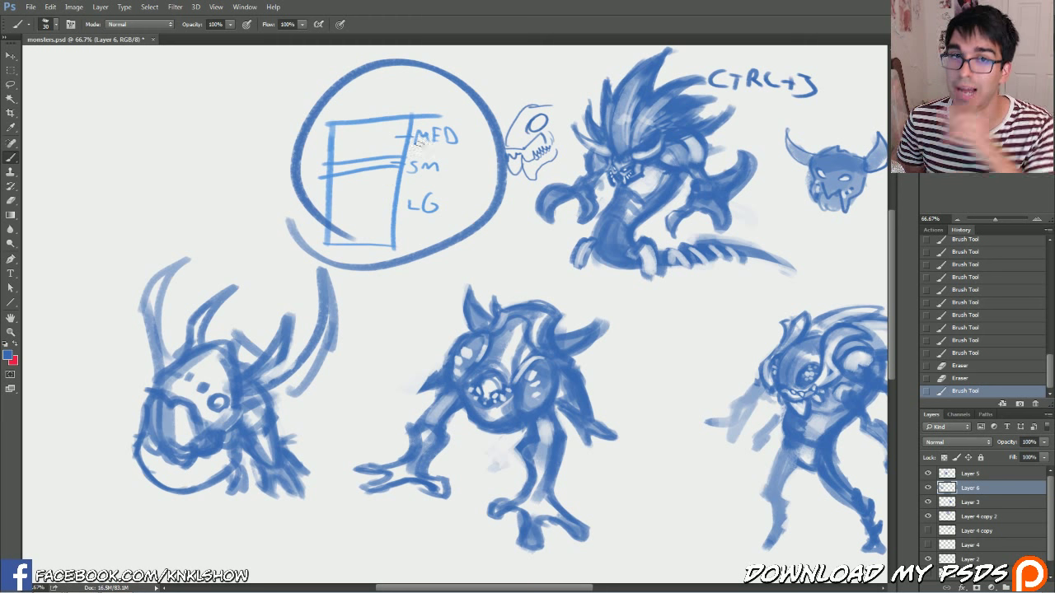
{"action": "left_click", "coordinate": [961, 378]}
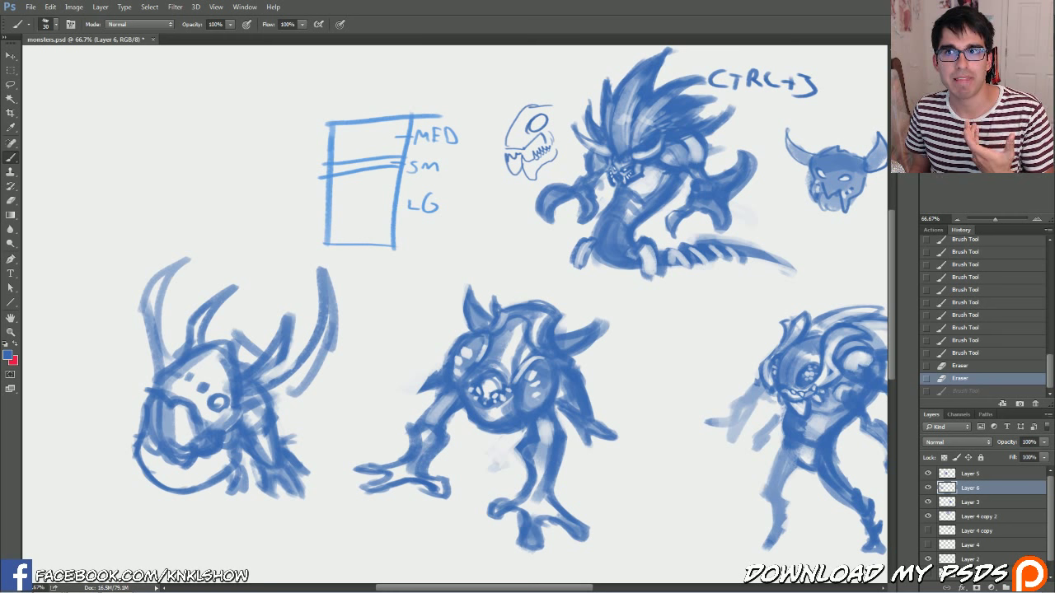
- Shade the far side of the rounded lower jaw and carve small light teeth into the mouth's dark rim
{"action": "scroll", "coordinate": [799, 188], "scroll_direction": "down", "scroll_amount": 2}
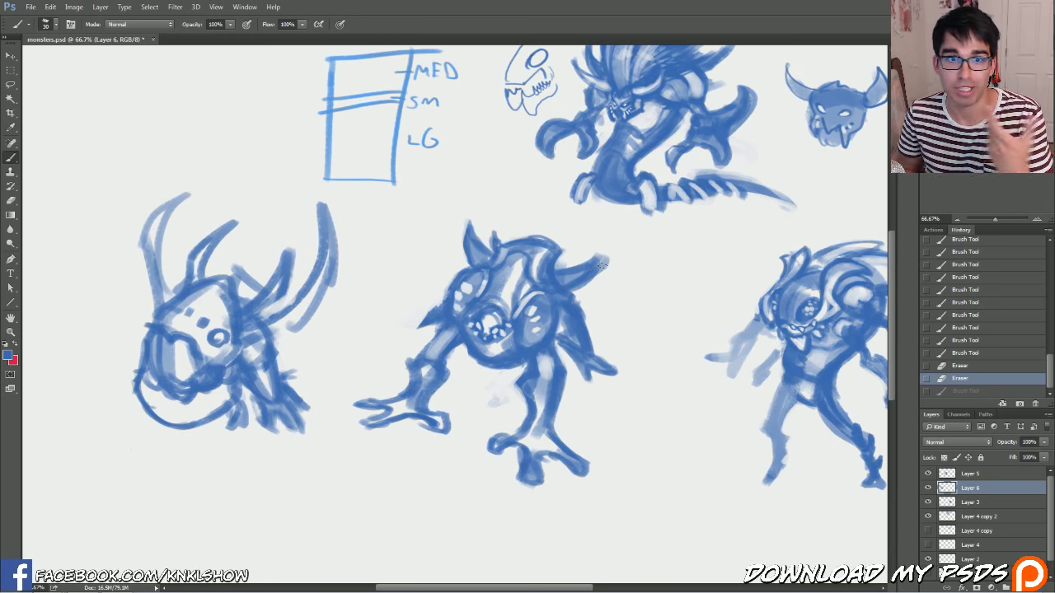
{"action": "left_click_drag", "start_coordinate": [313, 399], "coordinate": [425, 358]}
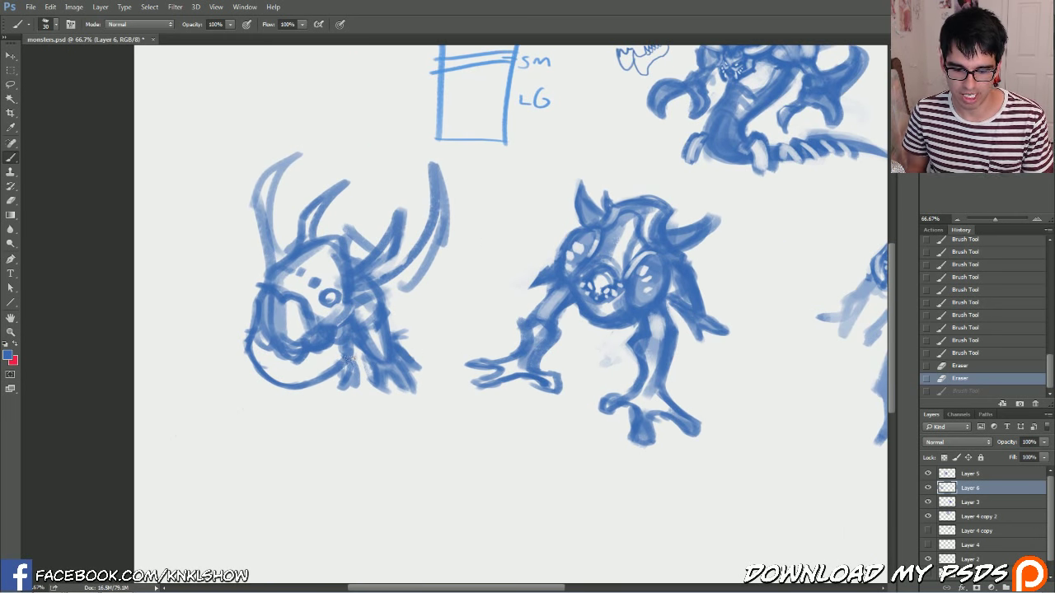
{"action": "mouse_move", "coordinate": [257, 351]}
{"action": "left_mouse_down"}
{"action": "mouse_move", "coordinate": [257, 337]}
{"action": "mouse_move", "coordinate": [280, 379]}
{"action": "left_mouse_up"}
{"action": "key", "text": "["}
{"action": "mouse_move", "coordinate": [288, 342]}
{"action": "left_mouse_down"}
{"action": "mouse_move", "coordinate": [284, 309]}
{"action": "mouse_move", "coordinate": [295, 305]}
{"action": "mouse_move", "coordinate": [286, 341]}
{"action": "left_mouse_up"}
{"action": "mouse_move", "coordinate": [309, 306]}
{"action": "left_mouse_down"}
{"action": "mouse_move", "coordinate": [275, 369]}
{"action": "mouse_move", "coordinate": [267, 256]}
{"action": "mouse_move", "coordinate": [301, 321]}
{"action": "mouse_move", "coordinate": [296, 334]}
{"action": "mouse_move", "coordinate": [284, 309]}
{"action": "left_mouse_up"}
{"action": "mouse_move", "coordinate": [298, 335]}
{"action": "left_mouse_down"}
{"action": "mouse_move", "coordinate": [278, 319]}
{"action": "mouse_move", "coordinate": [277, 341]}
{"action": "mouse_move", "coordinate": [270, 311]}
{"action": "left_mouse_up"}
{"action": "left_click_drag", "start_coordinate": [297, 323], "coordinate": [332, 338]}
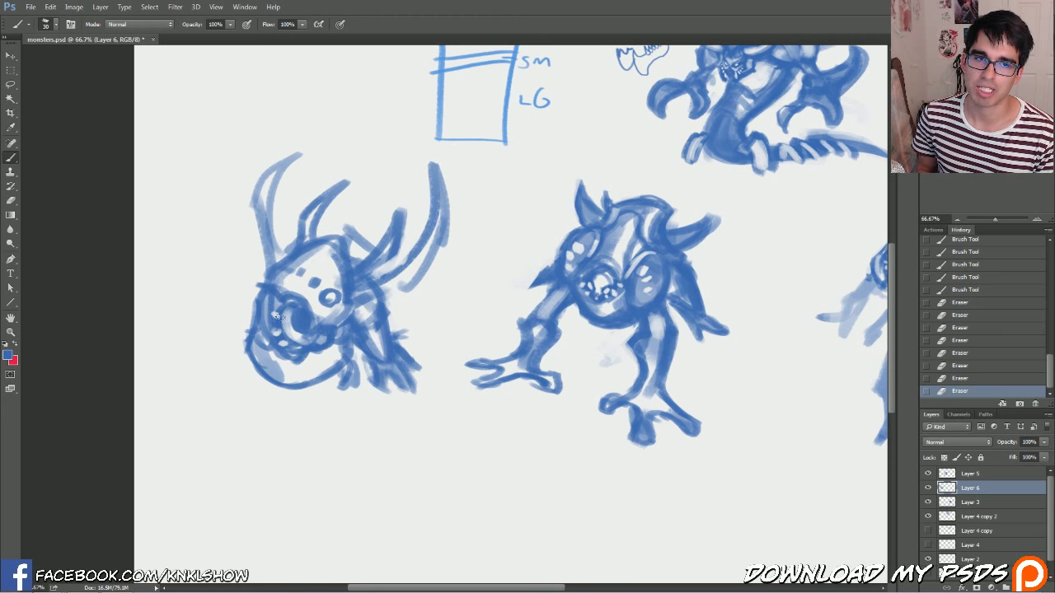
- Darken the mouth's interior and strengthen the mouth corner and cheek lines below the near eye
{"action": "key", "text": "bracketright"}
{"action": "mouse_move", "coordinate": [308, 300]}
{"action": "left_mouse_down"}
{"action": "mouse_move", "coordinate": [314, 330]}
{"action": "mouse_move", "coordinate": [312, 313]}
{"action": "left_mouse_up"}
{"action": "left_click_drag", "start_coordinate": [309, 315], "coordinate": [326, 335]}
{"action": "left_click_drag", "start_coordinate": [345, 327], "coordinate": [337, 333]}
{"action": "mouse_move", "coordinate": [364, 310]}
{"action": "left_mouse_down"}
{"action": "mouse_move", "coordinate": [356, 322]}
{"action": "mouse_move", "coordinate": [352, 313]}
{"action": "left_mouse_up"}
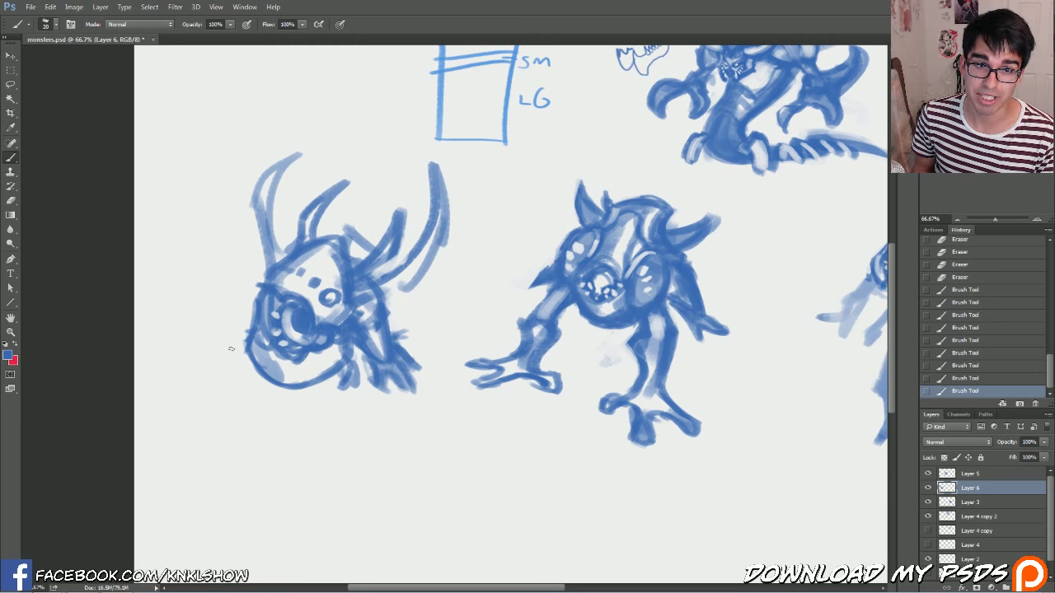
- Erase the stray lines above the upper lip and trim the far edge of the face
{"action": "key", "text": "e"}
{"action": "left_click_drag", "start_coordinate": [262, 284], "coordinate": [280, 286]}
{"action": "left_click_drag", "start_coordinate": [259, 297], "coordinate": [285, 290]}
{"action": "left_click_drag", "start_coordinate": [278, 277], "coordinate": [281, 287]}
{"action": "left_click_drag", "start_coordinate": [264, 279], "coordinate": [274, 287]}
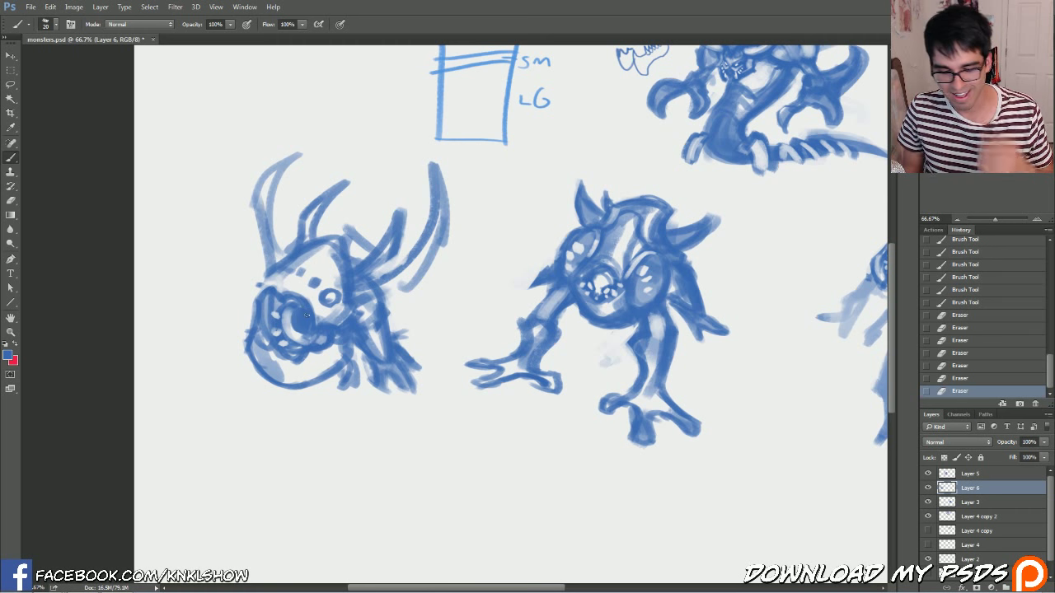
{"action": "key", "text": "["}
{"action": "mouse_move", "coordinate": [261, 276]}
{"action": "left_mouse_down"}
{"action": "mouse_move", "coordinate": [253, 314]}
{"action": "mouse_move", "coordinate": [271, 267]}
{"action": "mouse_move", "coordinate": [250, 301]}
{"action": "left_mouse_up"}
{"action": "left_click_drag", "start_coordinate": [254, 291], "coordinate": [292, 254]}
- Lighten the cheek and forehead plate with a larger eraser so the face reads as a pale mask
{"action": "key", "text": "]"}
{"action": "key", "text": "]"}
{"action": "key", "text": "]"}
{"action": "mouse_move", "coordinate": [347, 317]}
{"action": "left_mouse_down"}
{"action": "mouse_move", "coordinate": [363, 300]}
{"action": "mouse_move", "coordinate": [361, 310]}
{"action": "left_mouse_up"}
{"action": "mouse_move", "coordinate": [359, 307]}
{"action": "left_mouse_down"}
{"action": "mouse_move", "coordinate": [346, 260]}
{"action": "mouse_move", "coordinate": [307, 323]}
{"action": "mouse_move", "coordinate": [312, 294]}
{"action": "mouse_move", "coordinate": [327, 317]}
{"action": "mouse_move", "coordinate": [358, 310]}
{"action": "left_mouse_up"}
{"action": "mouse_move", "coordinate": [347, 312]}
{"action": "left_mouse_down"}
{"action": "mouse_move", "coordinate": [361, 307]}
{"action": "mouse_move", "coordinate": [341, 301]}
{"action": "left_mouse_up"}
{"action": "mouse_move", "coordinate": [341, 303]}
{"action": "left_mouse_down"}
{"action": "mouse_move", "coordinate": [335, 245]}
{"action": "mouse_move", "coordinate": [285, 252]}
{"action": "left_mouse_up"}
{"action": "left_click_drag", "start_coordinate": [326, 269], "coordinate": [282, 249]}
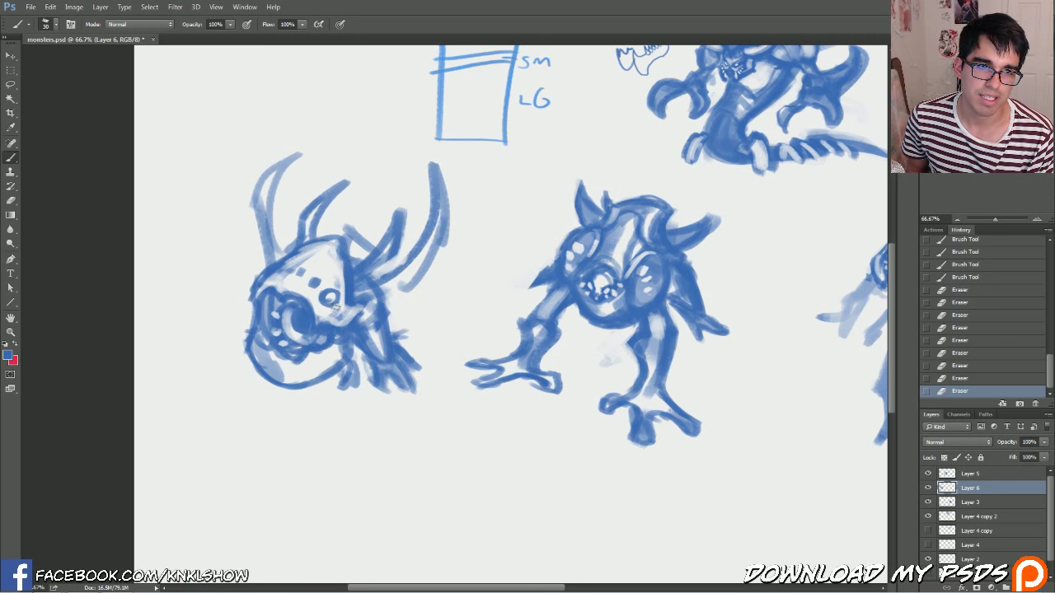
- Shade the near eye and reshape the rounded lower jaw into a pointed chin
{"action": "mouse_move", "coordinate": [323, 308]}
{"action": "left_mouse_down"}
{"action": "mouse_move", "coordinate": [338, 298]}
{"action": "mouse_move", "coordinate": [328, 312]}
{"action": "mouse_move", "coordinate": [344, 302]}
{"action": "mouse_move", "coordinate": [346, 314]}
{"action": "mouse_move", "coordinate": [334, 303]}
{"action": "left_mouse_up"}
{"action": "left_click_drag", "start_coordinate": [334, 301], "coordinate": [336, 301]}
{"action": "mouse_move", "coordinate": [295, 360]}
{"action": "left_mouse_down"}
{"action": "mouse_move", "coordinate": [280, 352]}
{"action": "mouse_move", "coordinate": [289, 357]}
{"action": "left_mouse_up"}
{"action": "key", "text": "]"}
{"action": "left_click_drag", "start_coordinate": [353, 352], "coordinate": [318, 381]}
{"action": "left_click_drag", "start_coordinate": [321, 378], "coordinate": [264, 404]}
{"action": "mouse_move", "coordinate": [247, 356]}
{"action": "left_mouse_down"}
{"action": "mouse_move", "coordinate": [281, 394]}
{"action": "mouse_move", "coordinate": [254, 369]}
{"action": "mouse_move", "coordinate": [259, 409]}
{"action": "left_mouse_up"}
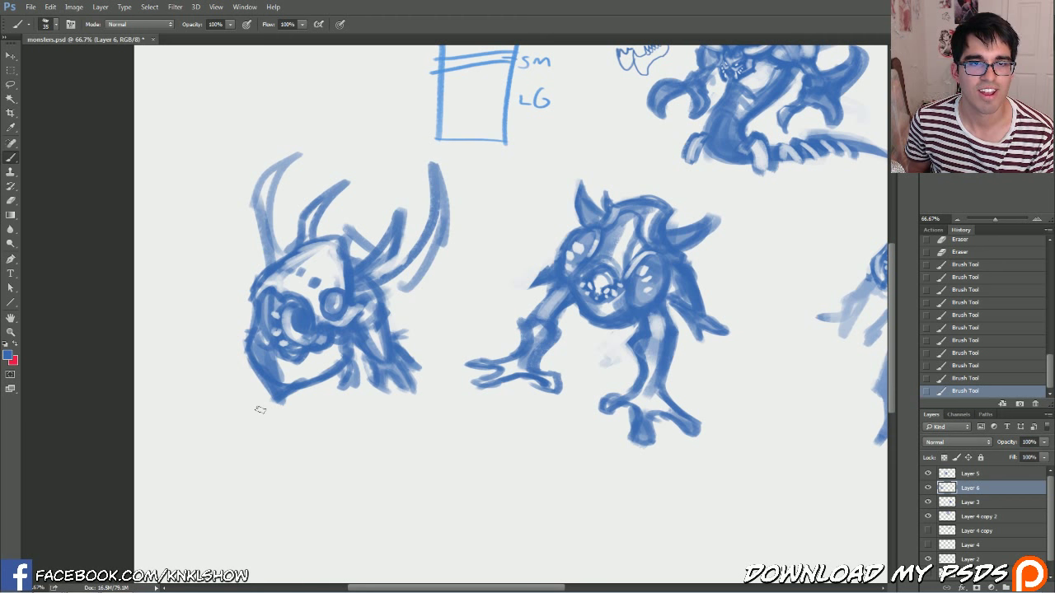
- Lighten the inside of the pointed jaw and trim the far contour of the jaw and face
{"action": "left_click_drag", "start_coordinate": [304, 375], "coordinate": [289, 385]}
{"action": "mouse_move", "coordinate": [299, 381]}
{"action": "left_mouse_down"}
{"action": "mouse_move", "coordinate": [285, 389]}
{"action": "mouse_move", "coordinate": [276, 366]}
{"action": "left_mouse_up"}
{"action": "mouse_move", "coordinate": [285, 391]}
{"action": "left_mouse_down"}
{"action": "mouse_move", "coordinate": [281, 356]}
{"action": "mouse_move", "coordinate": [272, 378]}
{"action": "mouse_move", "coordinate": [266, 342]}
{"action": "mouse_move", "coordinate": [251, 318]}
{"action": "left_mouse_up"}
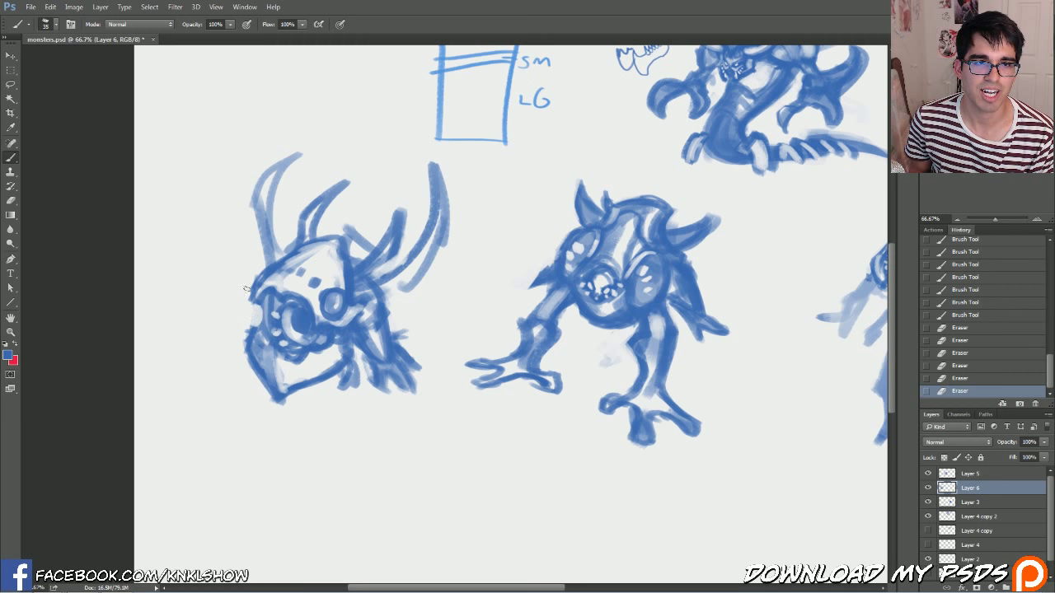
{"action": "left_click_drag", "start_coordinate": [257, 261], "coordinate": [250, 284]}
- Fill the near outer horn, sharpen its tip with a larger eraser and lighten its interior
{"action": "mouse_move", "coordinate": [384, 278]}
{"action": "left_mouse_down"}
{"action": "mouse_move", "coordinate": [416, 274]}
{"action": "mouse_move", "coordinate": [447, 221]}
{"action": "left_mouse_up"}
{"action": "mouse_move", "coordinate": [442, 234]}
{"action": "left_mouse_down"}
{"action": "mouse_move", "coordinate": [416, 153]}
{"action": "mouse_move", "coordinate": [442, 218]}
{"action": "mouse_move", "coordinate": [439, 210]}
{"action": "mouse_move", "coordinate": [411, 268]}
{"action": "mouse_move", "coordinate": [433, 215]}
{"action": "mouse_move", "coordinate": [435, 232]}
{"action": "mouse_move", "coordinate": [388, 254]}
{"action": "mouse_move", "coordinate": [375, 247]}
{"action": "mouse_move", "coordinate": [415, 290]}
{"action": "mouse_move", "coordinate": [431, 286]}
{"action": "mouse_move", "coordinate": [403, 248]}
{"action": "mouse_move", "coordinate": [415, 211]}
{"action": "left_mouse_up"}
{"action": "key", "text": "bracketright"}
{"action": "key", "text": "bracketright"}
{"action": "key", "text": "bracketright"}
{"action": "left_click_drag", "start_coordinate": [419, 162], "coordinate": [427, 205]}
{"action": "left_click_drag", "start_coordinate": [420, 151], "coordinate": [428, 179]}
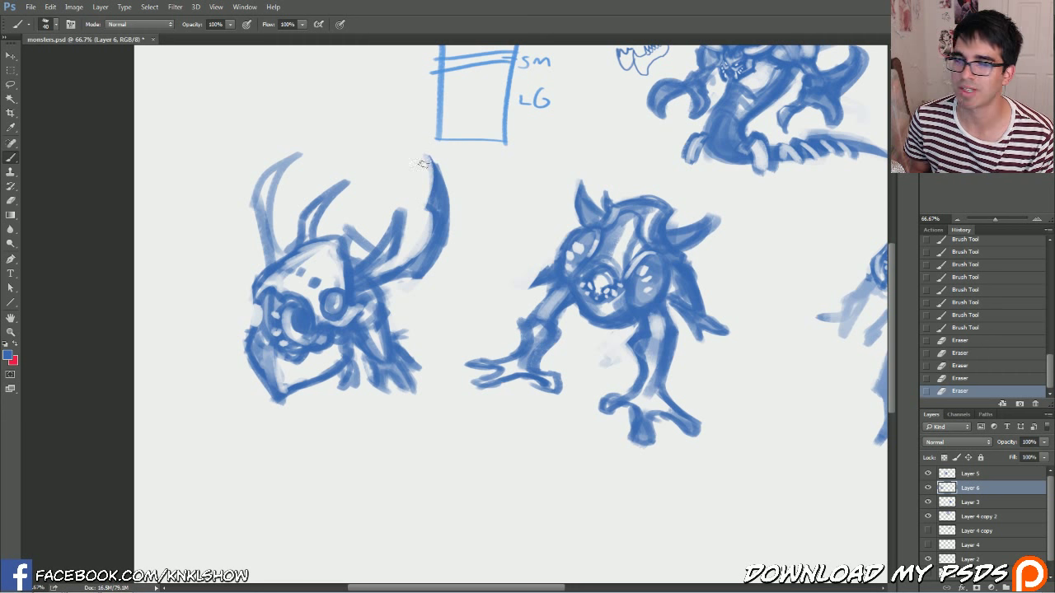
{"action": "left_click_drag", "start_coordinate": [422, 260], "coordinate": [445, 186]}
- Trim the edges of the far outer horn and the shorter horn beside it
{"action": "left_click_drag", "start_coordinate": [357, 183], "coordinate": [330, 207]}
{"action": "mouse_move", "coordinate": [287, 244]}
{"action": "left_mouse_down"}
{"action": "mouse_move", "coordinate": [262, 248]}
{"action": "mouse_move", "coordinate": [271, 216]}
{"action": "left_mouse_up"}
{"action": "mouse_move", "coordinate": [290, 254]}
{"action": "left_mouse_down"}
{"action": "mouse_move", "coordinate": [268, 186]}
{"action": "mouse_move", "coordinate": [257, 206]}
{"action": "left_mouse_up"}
- Fill the far outer horn and shade the bases of both inner horns with a larger brush
{"action": "key", "text": "bracketright"}
{"action": "key", "text": "bracketright"}
{"action": "left_click_drag", "start_coordinate": [281, 266], "coordinate": [275, 247]}
{"action": "left_click_drag", "start_coordinate": [275, 257], "coordinate": [268, 171]}
{"action": "left_click_drag", "start_coordinate": [265, 198], "coordinate": [282, 173]}
{"action": "left_click_drag", "start_coordinate": [307, 237], "coordinate": [322, 199]}
{"action": "left_click_drag", "start_coordinate": [374, 265], "coordinate": [384, 244]}
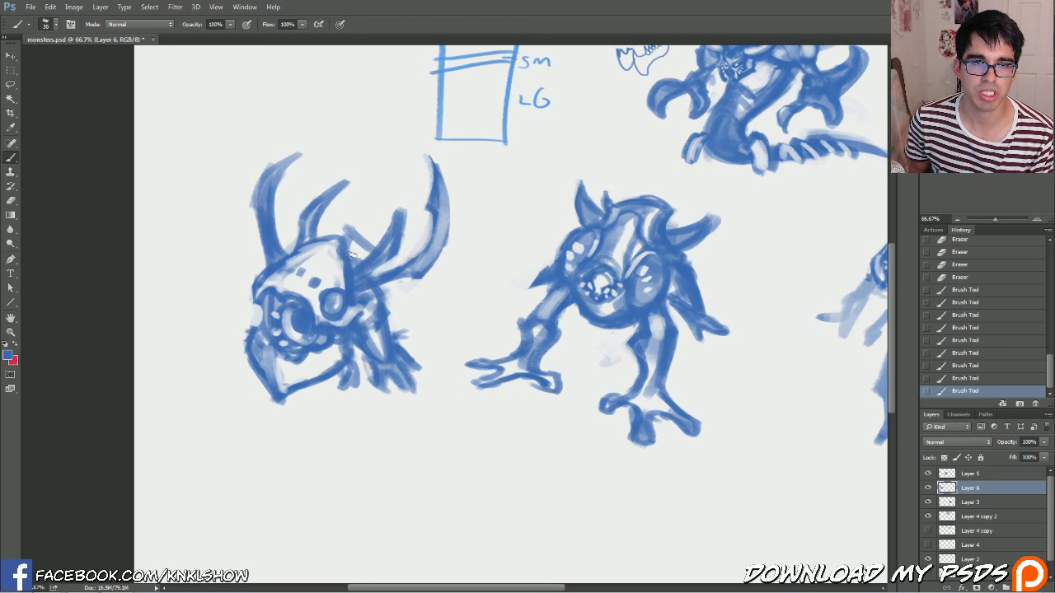
- Paint a thick tail extending behind the creature's back and curling up at its tip, enlarging the brush for the broad strokes
{"action": "left_click_drag", "start_coordinate": [390, 323], "coordinate": [396, 313]}
{"action": "key", "text": "bracketright"}
{"action": "key", "text": "bracketright"}
{"action": "mouse_move", "coordinate": [390, 321]}
{"action": "left_mouse_down"}
{"action": "mouse_move", "coordinate": [419, 309]}
{"action": "mouse_move", "coordinate": [404, 307]}
{"action": "left_mouse_up"}
{"action": "mouse_move", "coordinate": [396, 312]}
{"action": "left_mouse_down"}
{"action": "mouse_move", "coordinate": [427, 303]}
{"action": "mouse_move", "coordinate": [484, 316]}
{"action": "left_mouse_up"}
{"action": "mouse_move", "coordinate": [486, 316]}
{"action": "left_mouse_down"}
{"action": "mouse_move", "coordinate": [394, 315]}
{"action": "mouse_move", "coordinate": [439, 333]}
{"action": "mouse_move", "coordinate": [478, 307]}
{"action": "mouse_move", "coordinate": [468, 300]}
{"action": "left_mouse_up"}
{"action": "key", "text": "bracketright"}
{"action": "mouse_move", "coordinate": [475, 318]}
{"action": "left_mouse_down"}
{"action": "mouse_move", "coordinate": [441, 319]}
{"action": "mouse_move", "coordinate": [432, 305]}
{"action": "left_mouse_up"}
{"action": "key", "text": "bracketright"}
{"action": "mouse_move", "coordinate": [432, 304]}
{"action": "left_mouse_down"}
{"action": "mouse_move", "coordinate": [384, 294]}
{"action": "mouse_move", "coordinate": [430, 316]}
{"action": "left_mouse_up"}
{"action": "left_click_drag", "start_coordinate": [430, 316], "coordinate": [454, 328]}
- Draw small clawed legs beneath the near and far sides of the pointed jaw with a smaller brush
{"action": "key", "text": "bracketleft"}
{"action": "key", "text": "bracketleft"}
{"action": "key", "text": "bracketleft"}
{"action": "key", "text": "bracketleft"}
{"action": "key", "text": "bracketleft"}
{"action": "key", "text": "bracketleft"}
{"action": "mouse_move", "coordinate": [334, 379]}
{"action": "left_mouse_down"}
{"action": "mouse_move", "coordinate": [320, 414]}
{"action": "mouse_move", "coordinate": [348, 411]}
{"action": "mouse_move", "coordinate": [337, 401]}
{"action": "left_mouse_up"}
{"action": "key", "text": "bracketright"}
{"action": "key", "text": "bracketright"}
{"action": "mouse_move", "coordinate": [253, 373]}
{"action": "left_mouse_down"}
{"action": "mouse_move", "coordinate": [233, 392]}
{"action": "mouse_move", "coordinate": [249, 396]}
{"action": "mouse_move", "coordinate": [239, 388]}
{"action": "left_mouse_up"}
{"action": "key", "text": "bracketleft"}
{"action": "mouse_move", "coordinate": [242, 388]}
{"action": "left_mouse_down"}
{"action": "mouse_move", "coordinate": [225, 390]}
{"action": "mouse_move", "coordinate": [246, 390]}
{"action": "mouse_move", "coordinate": [251, 359]}
{"action": "mouse_move", "coordinate": [220, 393]}
{"action": "mouse_move", "coordinate": [244, 346]}
{"action": "left_mouse_up"}
- Trim the far edge of the face with the eraser and clean up the near eye and forehead
{"action": "key", "text": "e"}
{"action": "left_click_drag", "start_coordinate": [246, 340], "coordinate": [267, 264]}
{"action": "key", "text": "["}
{"action": "mouse_move", "coordinate": [329, 299]}
{"action": "left_mouse_down"}
{"action": "mouse_move", "coordinate": [338, 302]}
{"action": "mouse_move", "coordinate": [323, 296]}
{"action": "mouse_move", "coordinate": [335, 304]}
{"action": "mouse_move", "coordinate": [338, 247]}
{"action": "mouse_move", "coordinate": [379, 263]}
{"action": "left_mouse_up"}
{"action": "left_click", "coordinate": [313, 283]}
{"action": "mouse_move", "coordinate": [362, 276]}
{"action": "left_mouse_down"}
{"action": "mouse_move", "coordinate": [400, 257]}
{"action": "mouse_move", "coordinate": [349, 257]}
{"action": "left_mouse_up"}
{"action": "left_click_drag", "start_coordinate": [345, 241], "coordinate": [348, 272]}
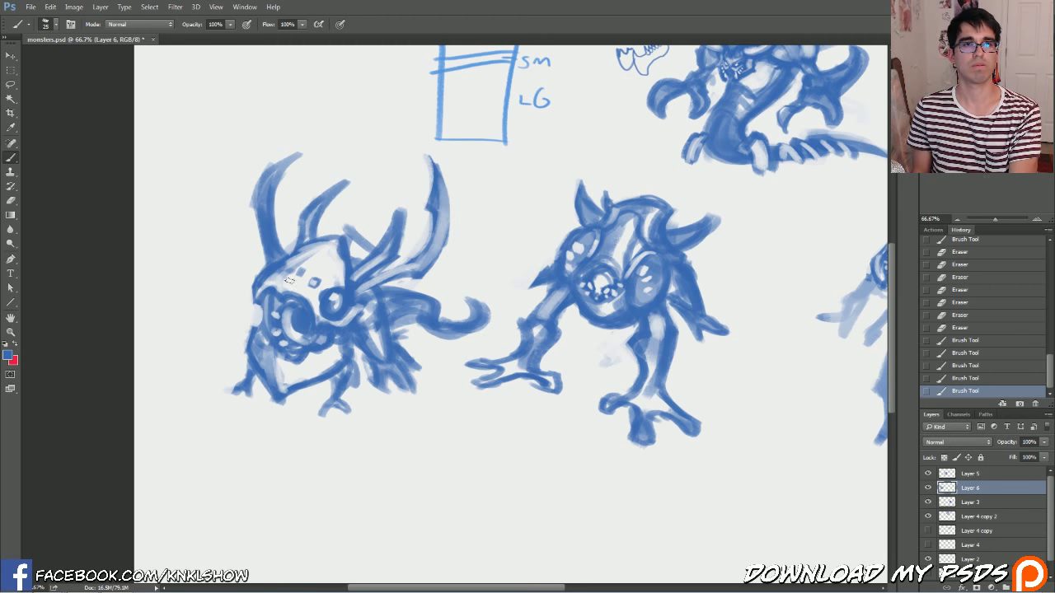
- Shade the upper far side of the forehead with a brush of size 50
{"action": "key", "text": "bracketright"}
{"action": "key", "text": "bracketright"}
{"action": "key", "text": "bracketright"}
{"action": "key", "text": "bracketright"}
{"action": "key", "text": "bracketright"}
{"action": "key", "text": "bracketright"}
{"action": "key", "text": "bracketright"}
{"action": "key", "text": "bracketright"}
{"action": "key", "text": "bracketright"}
{"action": "key", "text": "bracketright"}
{"action": "key", "text": "bracketright"}
{"action": "left_click_drag", "start_coordinate": [274, 278], "coordinate": [330, 251]}
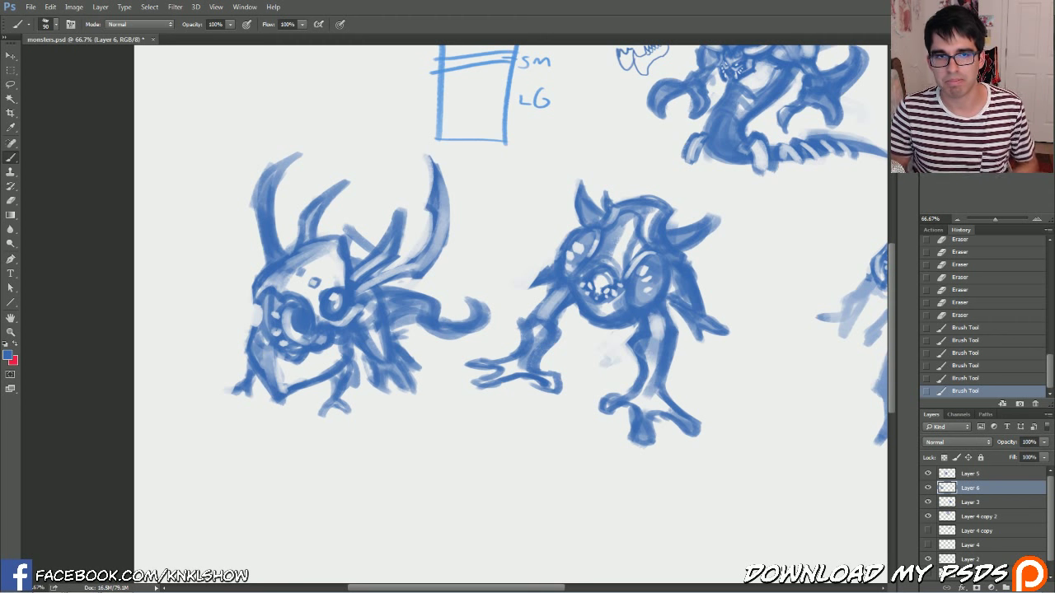
- Identify the horned creature's layer by toggling its visibility and darken it with Hue/Saturation, setting Lightness to -71
{"action": "left_click", "coordinate": [927, 488]}
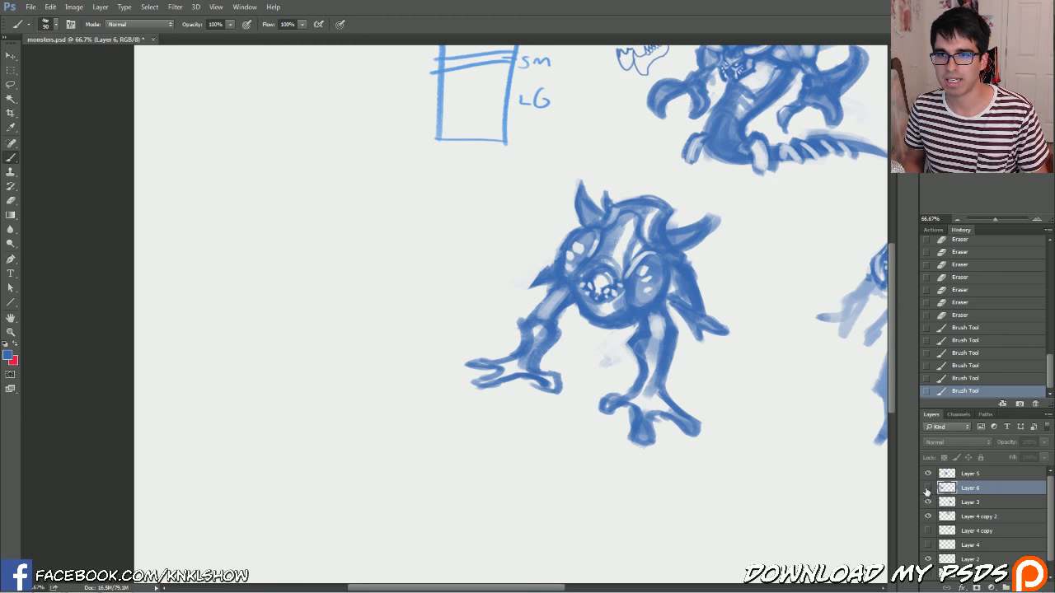
{"action": "left_click", "coordinate": [927, 488]}
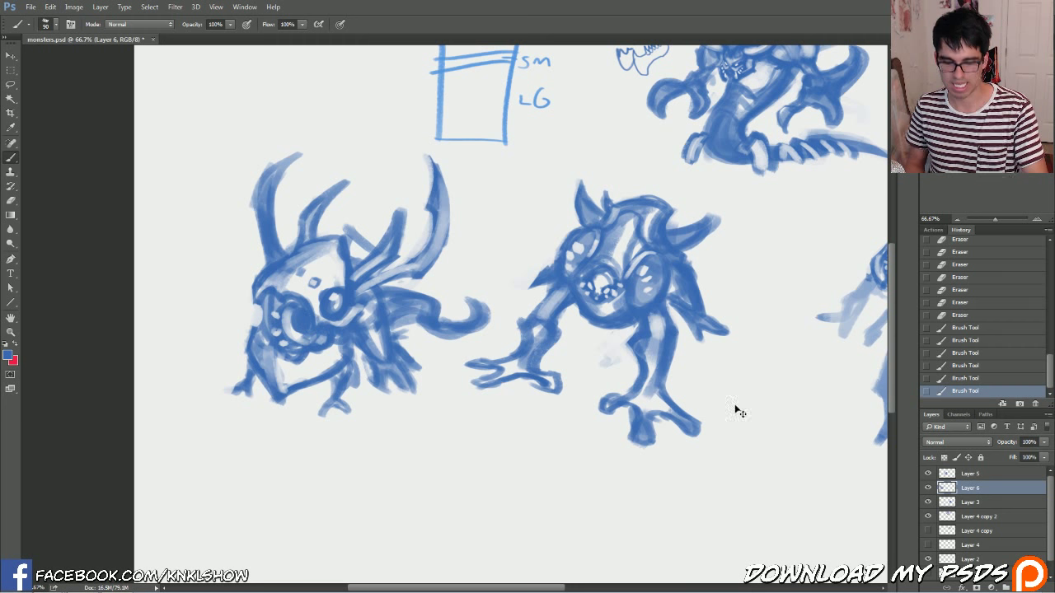
{"action": "key", "text": "ctrl+u"}
{"action": "left_click_drag", "start_coordinate": [876, 323], "coordinate": [838, 323]}
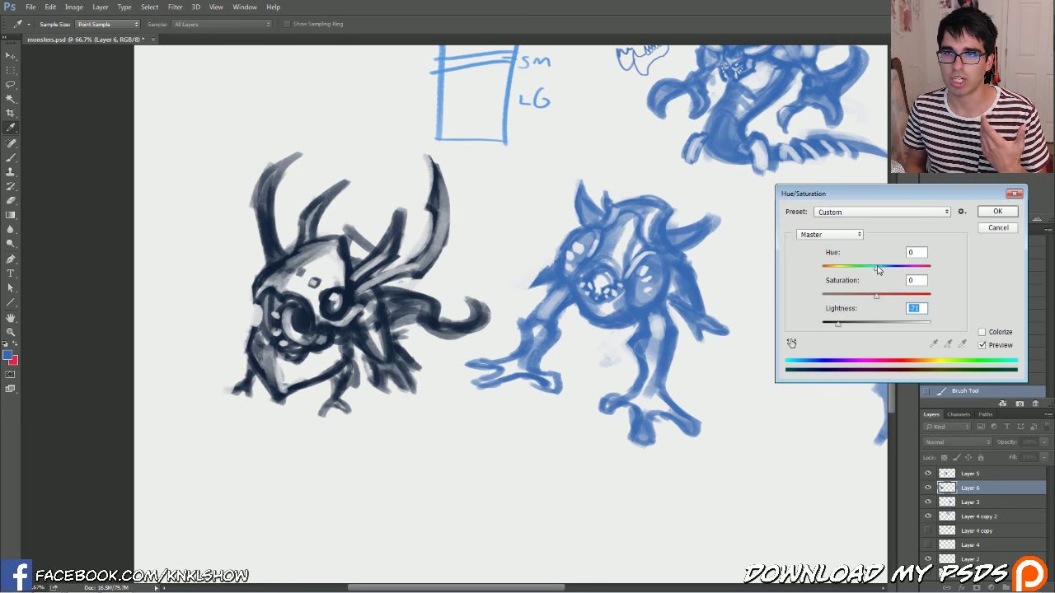
{"action": "left_click", "coordinate": [996, 212]}
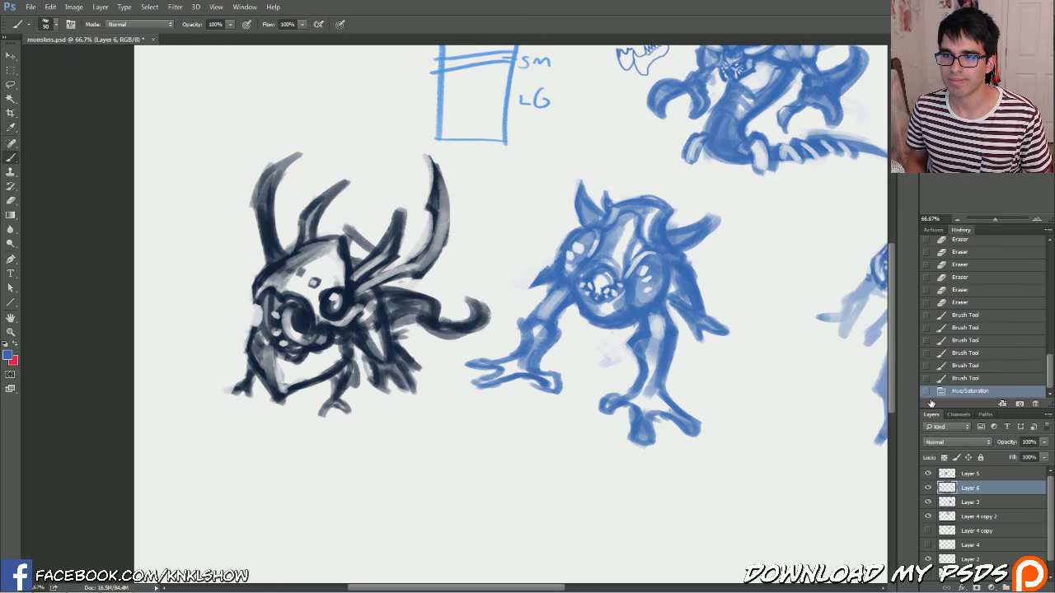
- Add a new layer beneath the horned creature's line art and paint the jaw light cyan
{"action": "left_click", "coordinate": [973, 504]}
{"action": "key", "text": "ctrl+shift+n"}
{"action": "key", "text": "Return"}
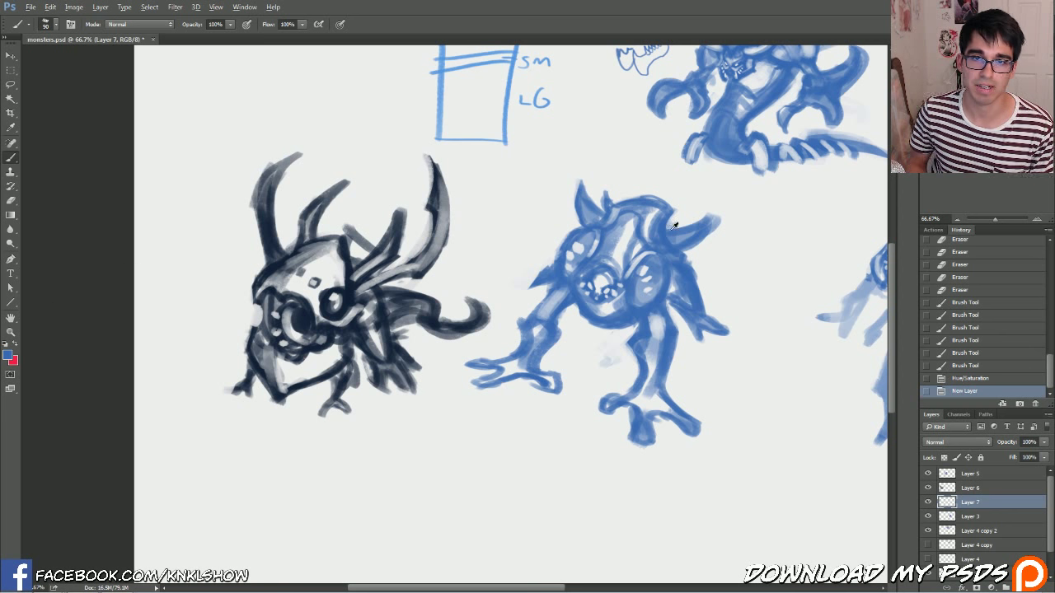
{"action": "left_click", "coordinate": [7, 355]}
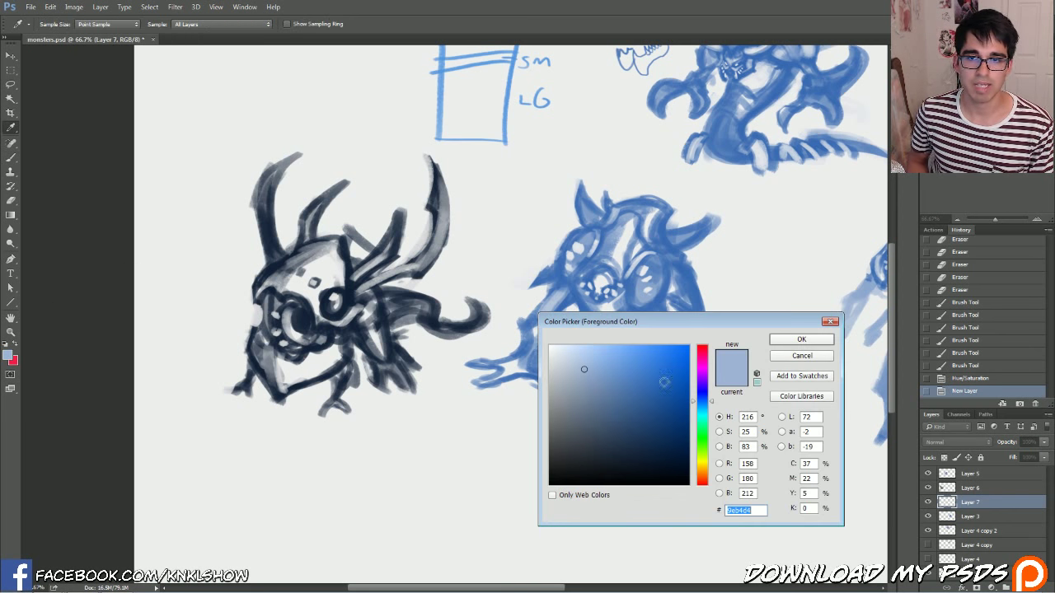
{"action": "left_click", "coordinate": [708, 409]}
{"action": "left_click", "coordinate": [613, 351]}
{"action": "left_click", "coordinate": [774, 340]}
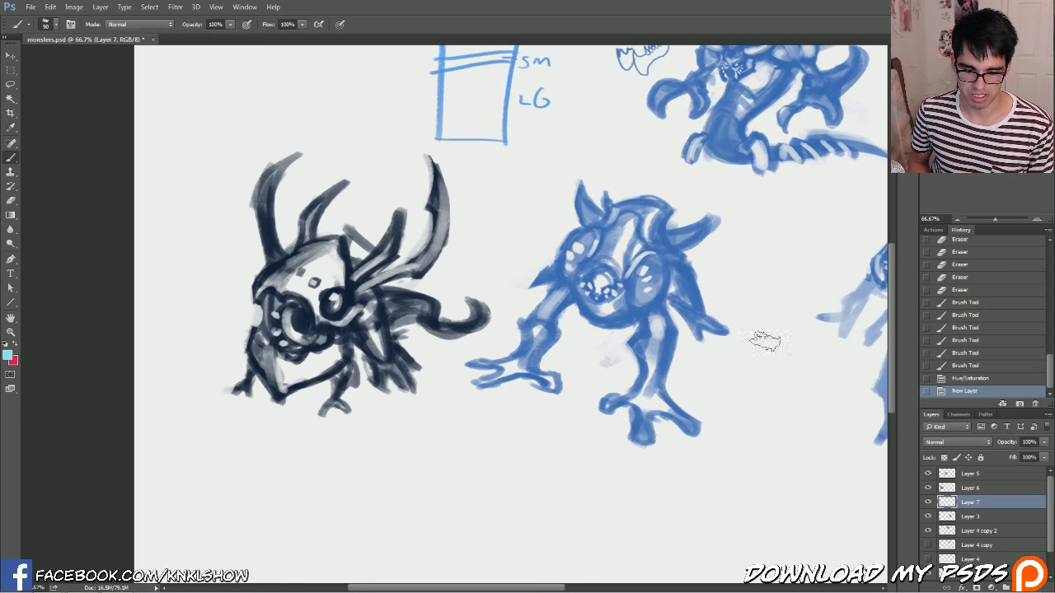
{"action": "mouse_move", "coordinate": [288, 354]}
{"action": "left_mouse_down"}
{"action": "mouse_move", "coordinate": [280, 375]}
{"action": "mouse_move", "coordinate": [290, 353]}
{"action": "mouse_move", "coordinate": [324, 353]}
{"action": "left_mouse_up"}
- Add a layer above the line art, set its blend mode to Overlay and brush cyan over the face
{"action": "left_click", "coordinate": [942, 443]}
{"action": "left_click", "coordinate": [956, 456]}
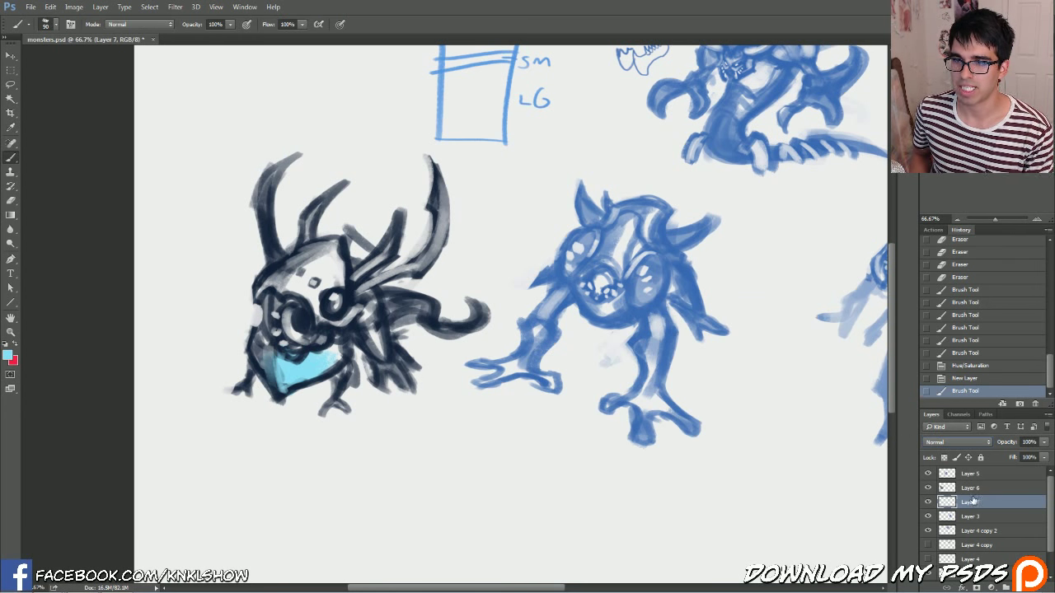
{"action": "key", "text": "ctrl+shift+n"}
{"action": "key", "text": "Return"}
{"action": "left_click", "coordinate": [951, 442]}
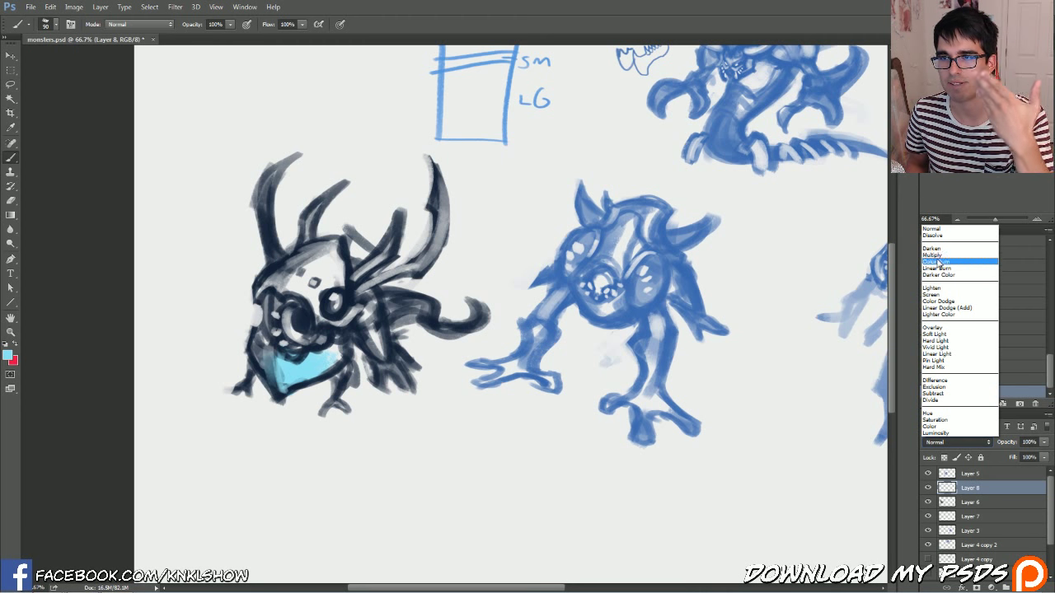
{"action": "left_click", "coordinate": [932, 328]}
{"action": "mouse_move", "coordinate": [344, 296]}
{"action": "left_mouse_down"}
{"action": "mouse_move", "coordinate": [329, 312]}
{"action": "mouse_move", "coordinate": [327, 261]}
{"action": "mouse_move", "coordinate": [319, 333]}
{"action": "left_mouse_up"}
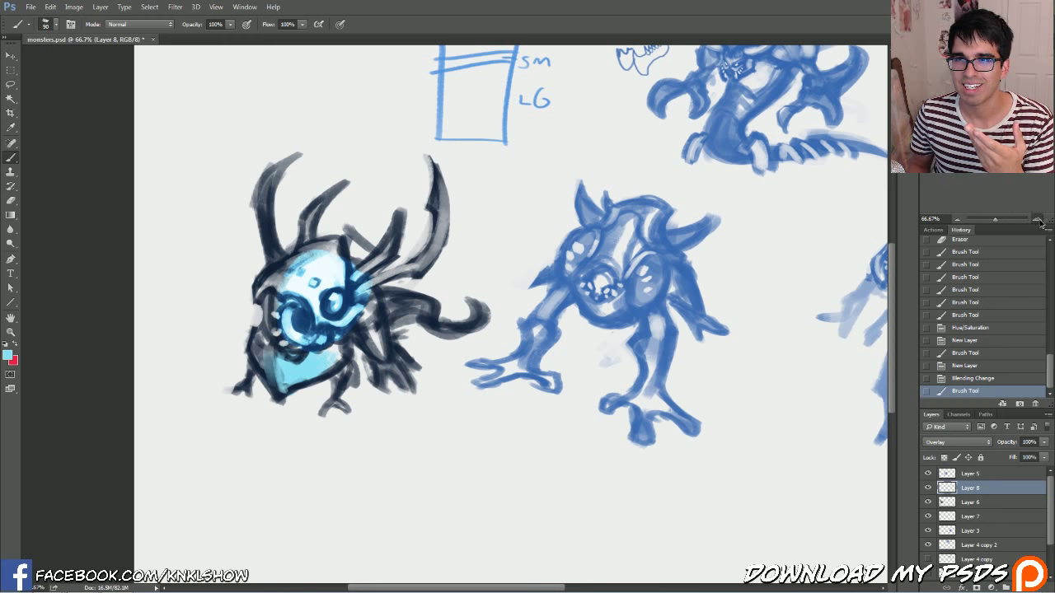
- Brush cyan over the near horns and shoulder on the Overlay layer, and hide that layer
{"action": "left_click", "coordinate": [1038, 220]}
{"action": "left_click", "coordinate": [956, 132]}
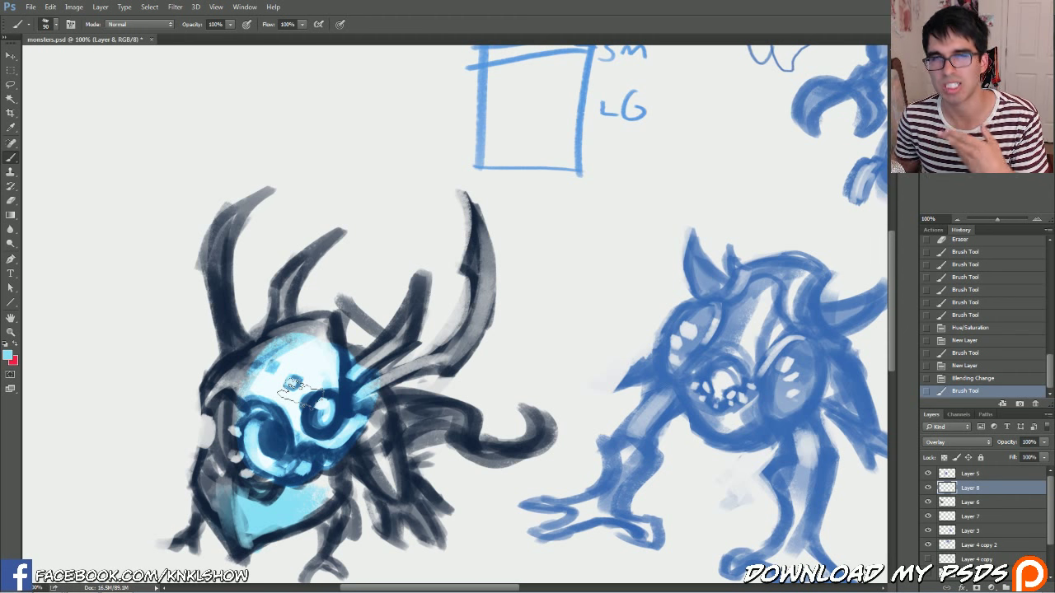
{"action": "mouse_move", "coordinate": [387, 402]}
{"action": "left_mouse_down"}
{"action": "mouse_move", "coordinate": [450, 379]}
{"action": "mouse_move", "coordinate": [387, 300]}
{"action": "mouse_move", "coordinate": [450, 305]}
{"action": "left_mouse_up"}
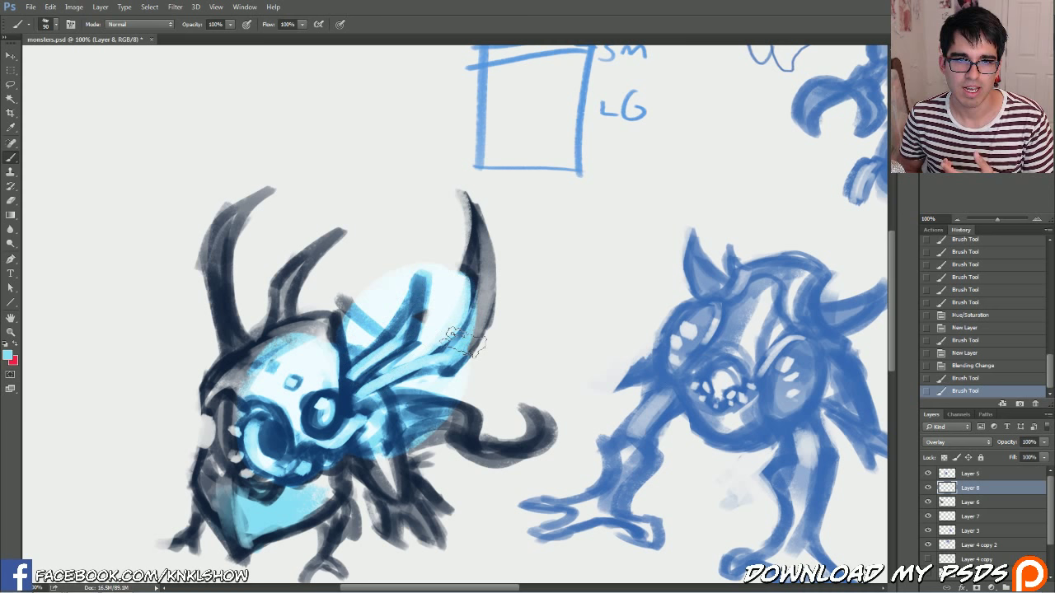
{"action": "left_click", "coordinate": [927, 488]}
- Select the colour layer beneath the line art and toggle both layers' visibility to compare them
{"action": "left_click", "coordinate": [969, 516]}
{"action": "left_click", "coordinate": [927, 516]}
{"action": "left_click", "coordinate": [927, 516]}
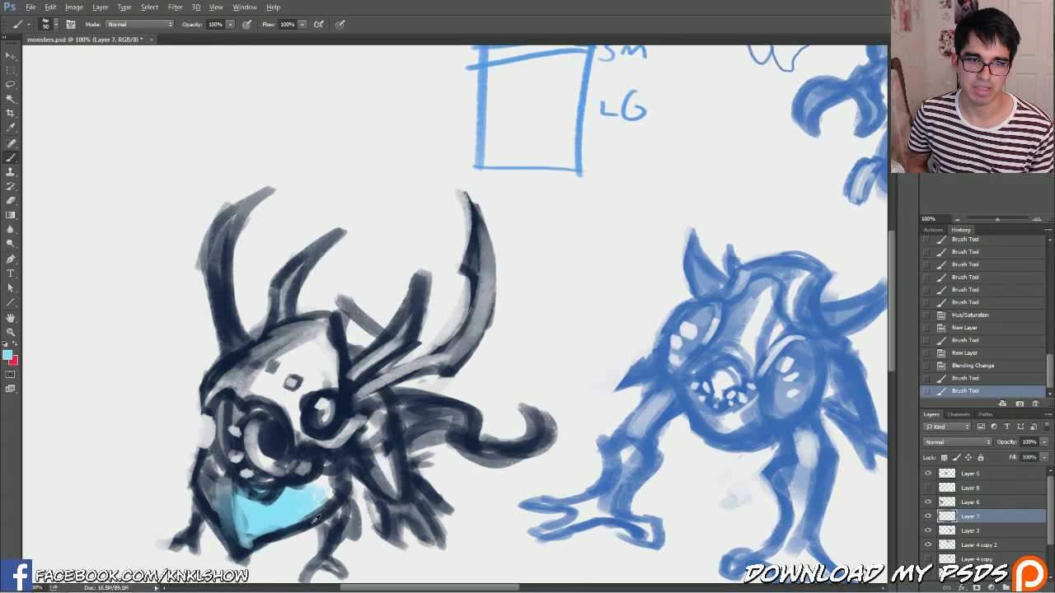
{"action": "left_click", "coordinate": [927, 504]}
{"action": "left_click", "coordinate": [927, 502]}
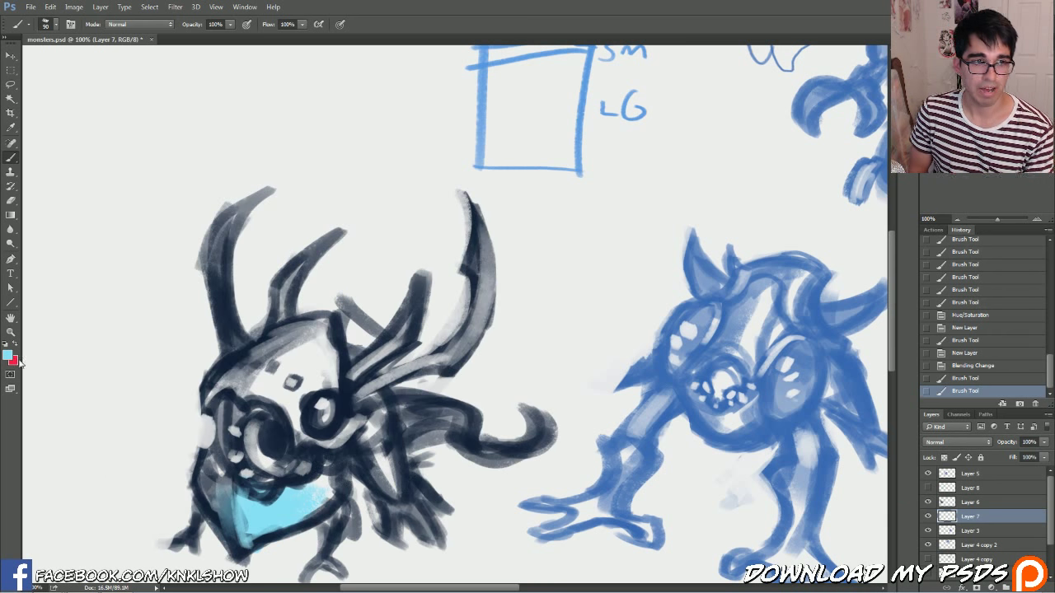
- Pick a deeper blue and fill the creature's jaw, face and near horn bases with it
{"action": "left_click", "coordinate": [8, 355]}
{"action": "left_click_drag", "start_coordinate": [708, 416], "coordinate": [713, 405]}
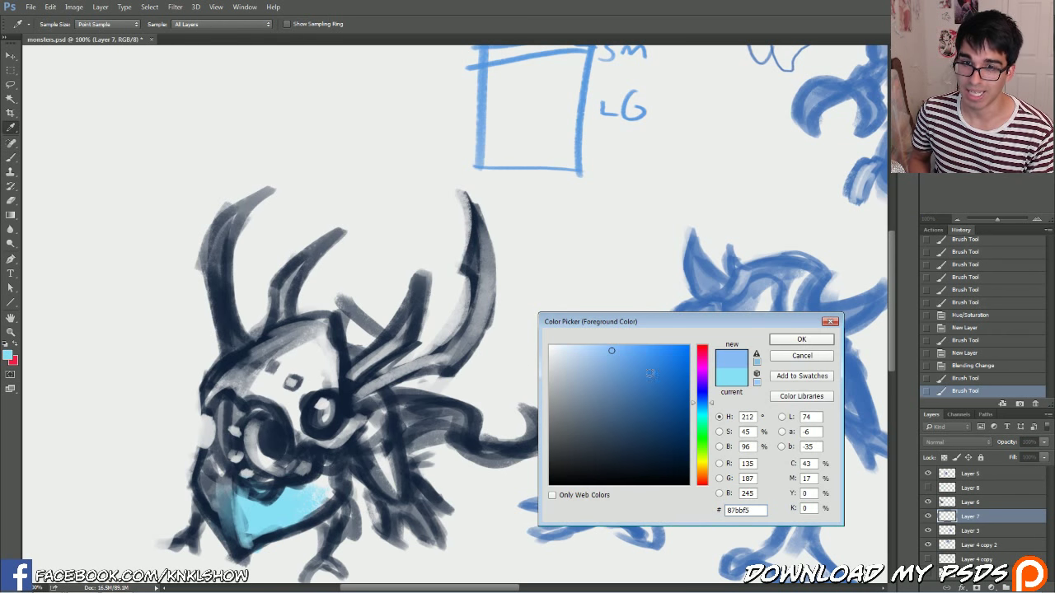
{"action": "left_click_drag", "start_coordinate": [649, 373], "coordinate": [636, 364]}
{"action": "left_click", "coordinate": [801, 338]}
{"action": "mouse_move", "coordinate": [247, 494]}
{"action": "left_mouse_down"}
{"action": "mouse_move", "coordinate": [235, 511]}
{"action": "mouse_move", "coordinate": [306, 488]}
{"action": "mouse_move", "coordinate": [294, 443]}
{"action": "mouse_move", "coordinate": [235, 453]}
{"action": "mouse_move", "coordinate": [248, 389]}
{"action": "mouse_move", "coordinate": [322, 347]}
{"action": "mouse_move", "coordinate": [354, 429]}
{"action": "mouse_move", "coordinate": [330, 486]}
{"action": "mouse_move", "coordinate": [366, 379]}
{"action": "mouse_move", "coordinate": [415, 355]}
{"action": "left_mouse_up"}
- Extend the blue fill to the inner horn, shoulder, near leg and far side of the face with smaller brushes
{"action": "key", "text": "bracketleft"}
{"action": "key", "text": "bracketleft"}
{"action": "key", "text": "bracketleft"}
{"action": "key", "text": "bracketleft"}
{"action": "key", "text": "bracketleft"}
{"action": "mouse_move", "coordinate": [317, 318]}
{"action": "left_mouse_down"}
{"action": "mouse_move", "coordinate": [276, 327]}
{"action": "mouse_move", "coordinate": [292, 280]}
{"action": "left_mouse_up"}
{"action": "mouse_move", "coordinate": [379, 436]}
{"action": "left_mouse_down"}
{"action": "mouse_move", "coordinate": [361, 427]}
{"action": "mouse_move", "coordinate": [369, 430]}
{"action": "left_mouse_up"}
{"action": "key", "text": "bracketleft"}
{"action": "mouse_move", "coordinate": [339, 488]}
{"action": "left_mouse_down"}
{"action": "mouse_move", "coordinate": [332, 533]}
{"action": "mouse_move", "coordinate": [332, 524]}
{"action": "left_mouse_up"}
{"action": "mouse_move", "coordinate": [244, 542]}
{"action": "left_mouse_down"}
{"action": "mouse_move", "coordinate": [212, 458]}
{"action": "mouse_move", "coordinate": [223, 399]}
{"action": "left_mouse_up"}
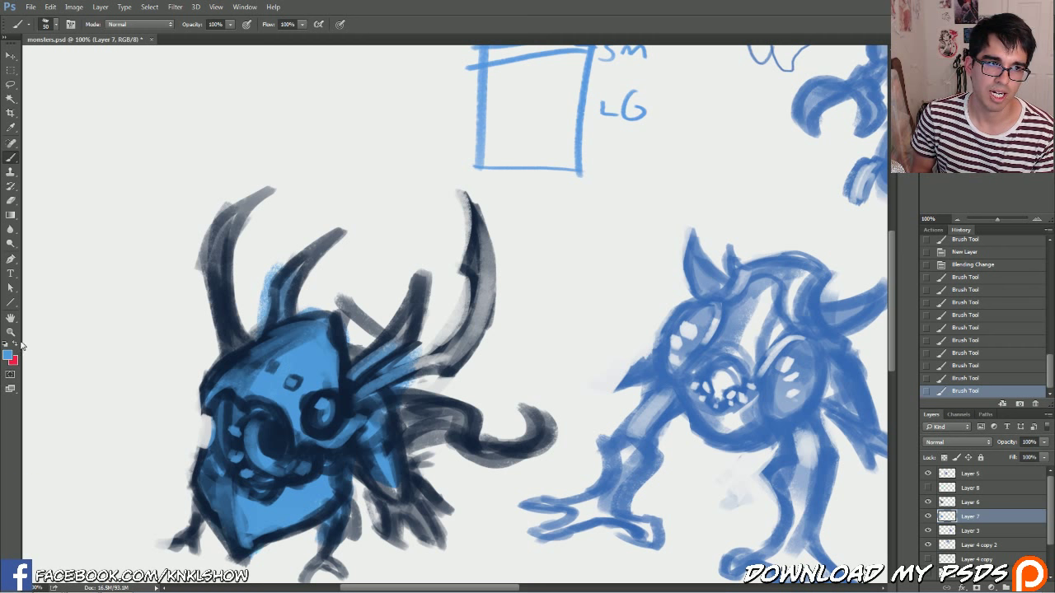
- Switch to the red background colour and paint the eyes, forehead spots and inside of the mouth
{"action": "key", "text": "z"}
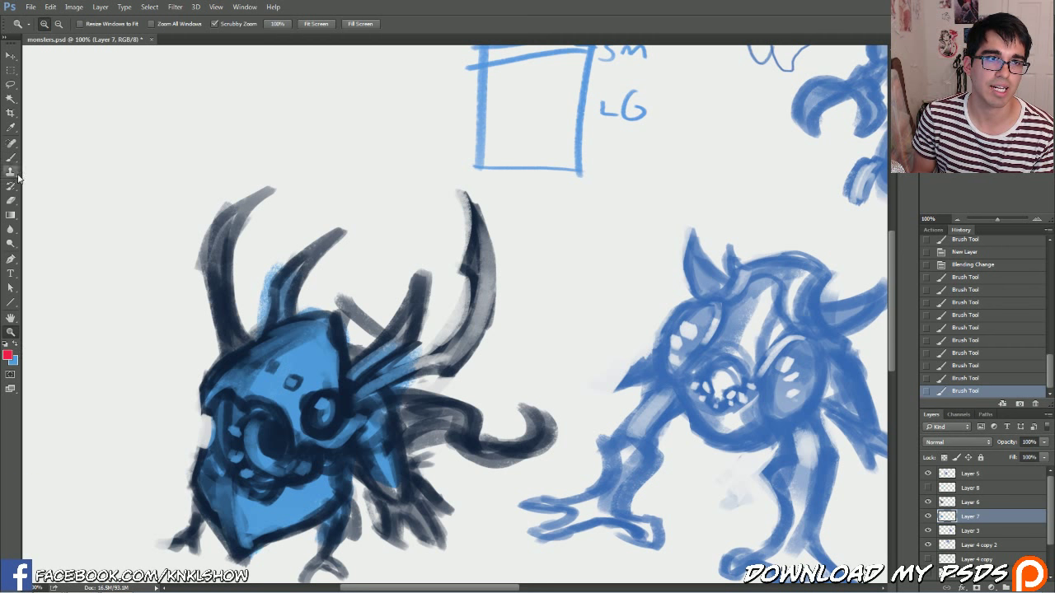
{"action": "key", "text": "b"}
{"action": "left_click_drag", "start_coordinate": [325, 402], "coordinate": [323, 414]}
{"action": "left_click_drag", "start_coordinate": [206, 361], "coordinate": [213, 377]}
{"action": "left_click_drag", "start_coordinate": [322, 401], "coordinate": [326, 409]}
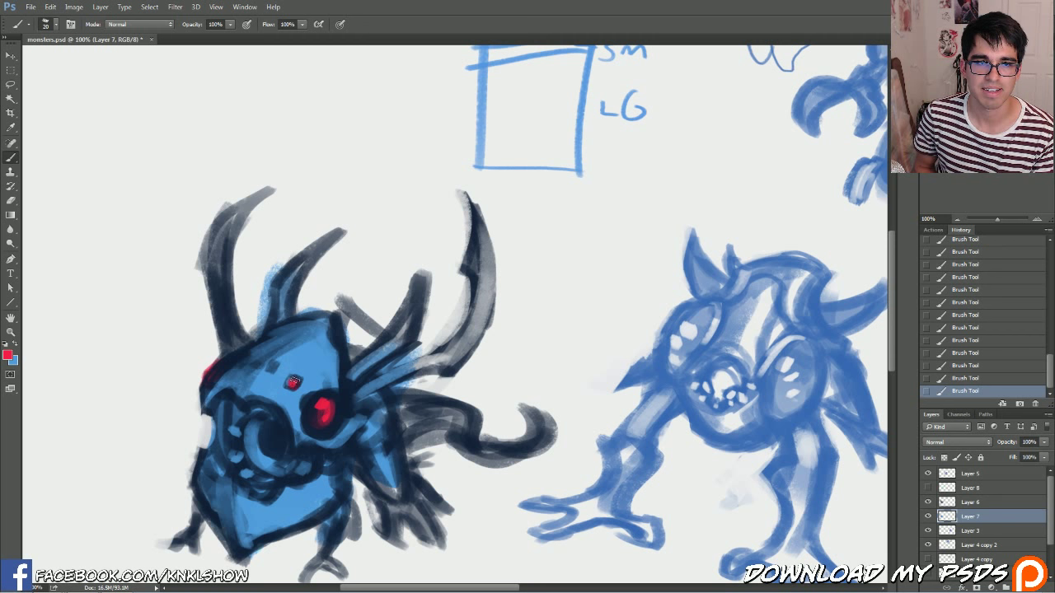
{"action": "key", "text": "bracketright"}
{"action": "mouse_move", "coordinate": [265, 451]}
{"action": "left_mouse_down"}
{"action": "mouse_move", "coordinate": [286, 466]}
{"action": "mouse_move", "coordinate": [269, 411]}
{"action": "mouse_move", "coordinate": [280, 456]}
{"action": "left_mouse_up"}
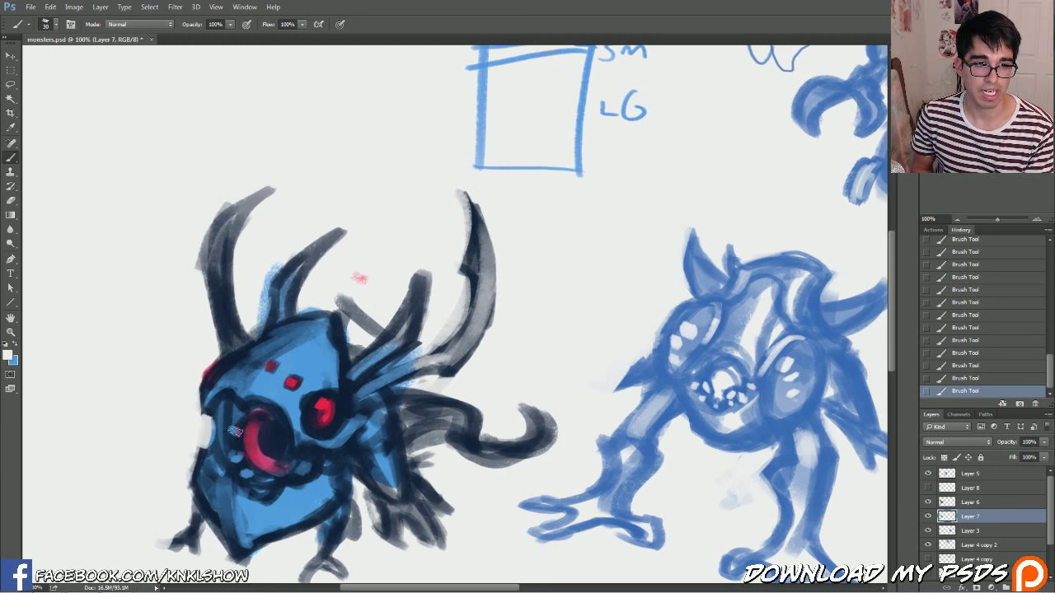
- Lock the line-art layer's transparent pixels and tint the lines of the forehead, horns and shoulder dark indigo
{"action": "left_click", "coordinate": [949, 499]}
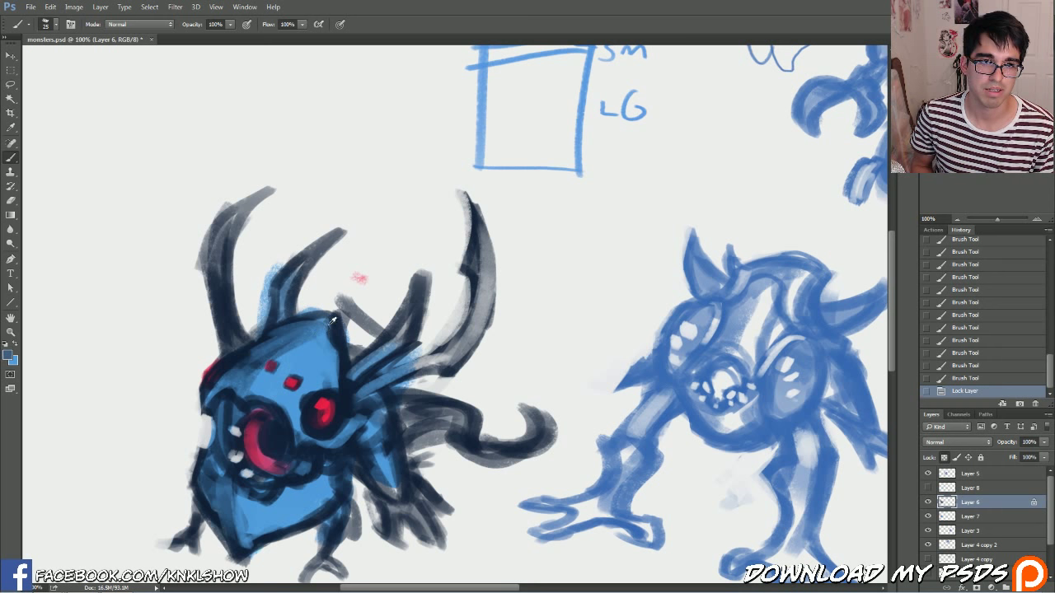
{"action": "left_click", "coordinate": [9, 356]}
{"action": "left_click_drag", "start_coordinate": [710, 402], "coordinate": [710, 396]}
{"action": "left_click", "coordinate": [626, 450]}
{"action": "key", "text": "Return"}
{"action": "key", "text": "b"}
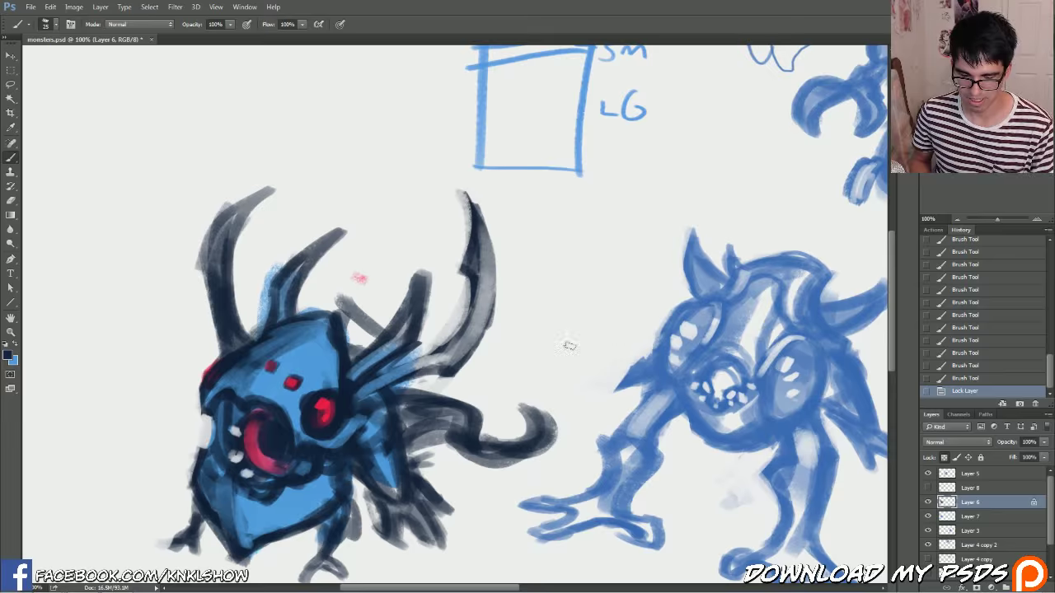
{"action": "left_click_drag", "start_coordinate": [271, 340], "coordinate": [252, 338]}
{"action": "key", "text": "bracketright"}
{"action": "key", "text": "bracketright"}
{"action": "left_click_drag", "start_coordinate": [309, 238], "coordinate": [285, 301]}
{"action": "left_click_drag", "start_coordinate": [467, 214], "coordinate": [479, 288]}
{"action": "left_click_drag", "start_coordinate": [356, 465], "coordinate": [365, 481]}
- Tint the line art around the eyes, forehead spots and mouth dark red with a smaller brush
{"action": "key", "text": "bracketleft"}
{"action": "key", "text": "bracketleft"}
{"action": "key", "text": "bracketleft"}
{"action": "key", "text": "bracketleft"}
{"action": "key", "text": "bracketleft"}
{"action": "key", "text": "bracketleft"}
{"action": "key", "text": "bracketleft"}
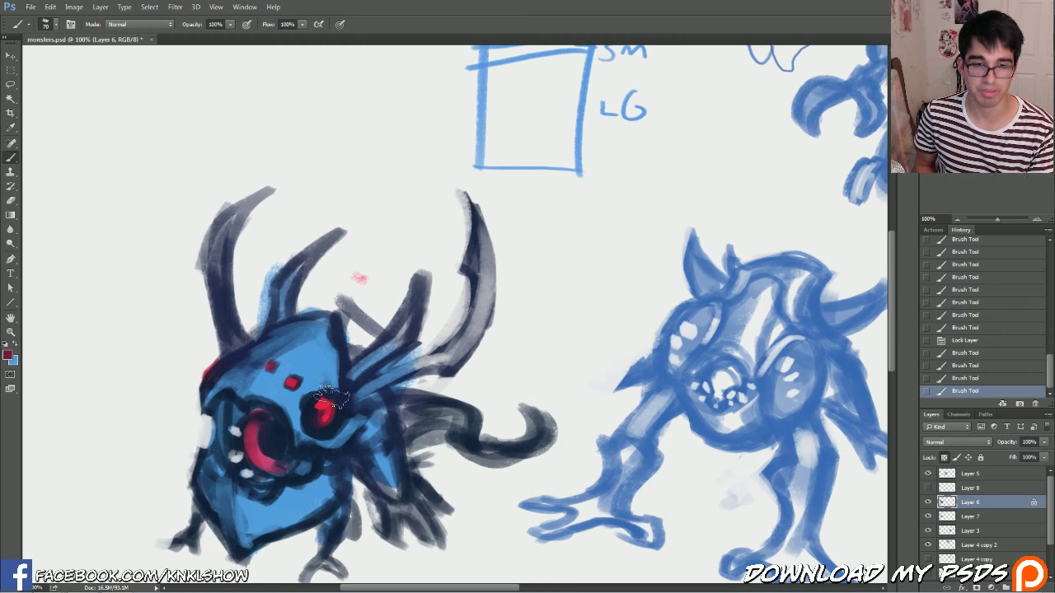
{"action": "left_click_drag", "start_coordinate": [307, 422], "coordinate": [322, 408]}
{"action": "mouse_move", "coordinate": [268, 369]}
{"action": "left_mouse_down"}
{"action": "mouse_move", "coordinate": [221, 375]}
{"action": "mouse_move", "coordinate": [216, 361]}
{"action": "mouse_move", "coordinate": [204, 387]}
{"action": "left_mouse_up"}
{"action": "left_click", "coordinate": [293, 381]}
{"action": "mouse_move", "coordinate": [267, 420]}
{"action": "left_mouse_down"}
{"action": "mouse_move", "coordinate": [247, 441]}
{"action": "mouse_move", "coordinate": [265, 445]}
{"action": "mouse_move", "coordinate": [262, 470]}
{"action": "mouse_move", "coordinate": [247, 452]}
{"action": "mouse_move", "coordinate": [263, 416]}
{"action": "left_mouse_up"}
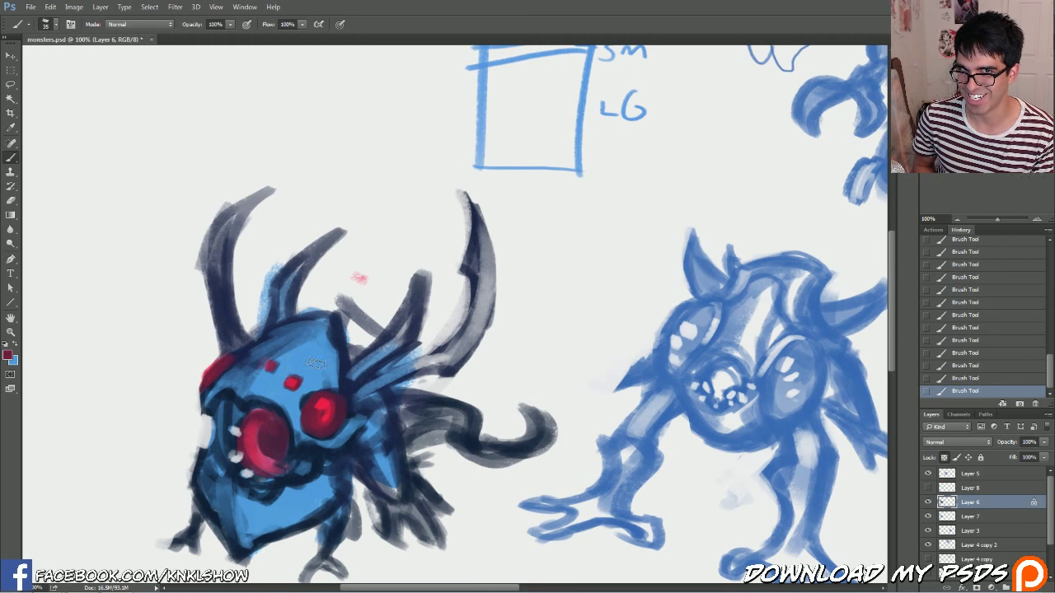
- Return to the colour layer, pick a light cyan and brush highlights onto the forehead with a larger brush
{"action": "left_click", "coordinate": [971, 517]}
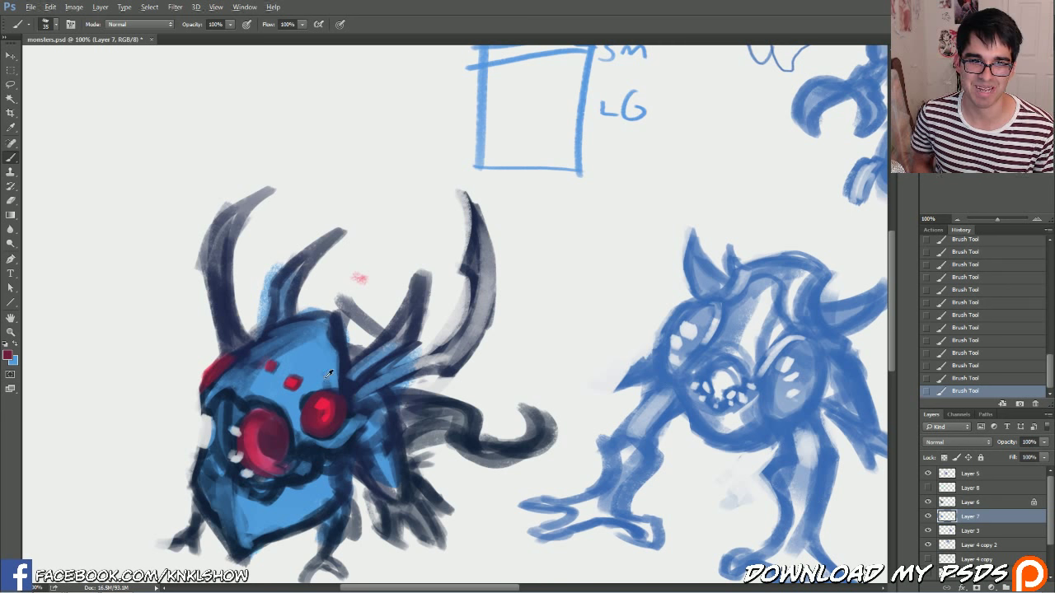
{"action": "left_click", "coordinate": [9, 356]}
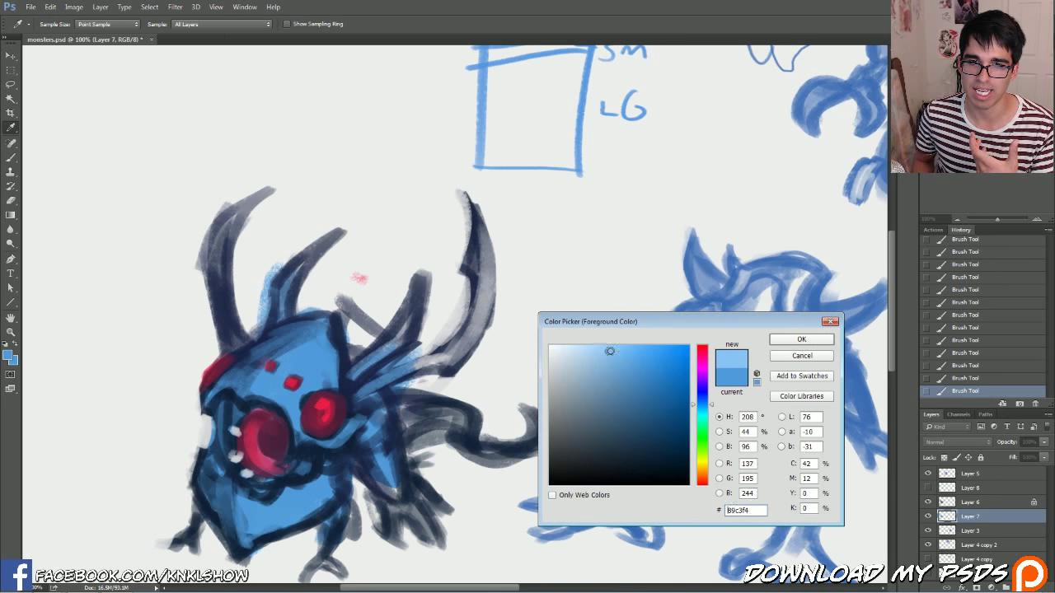
{"action": "left_click", "coordinate": [796, 340]}
{"action": "key", "text": "b"}
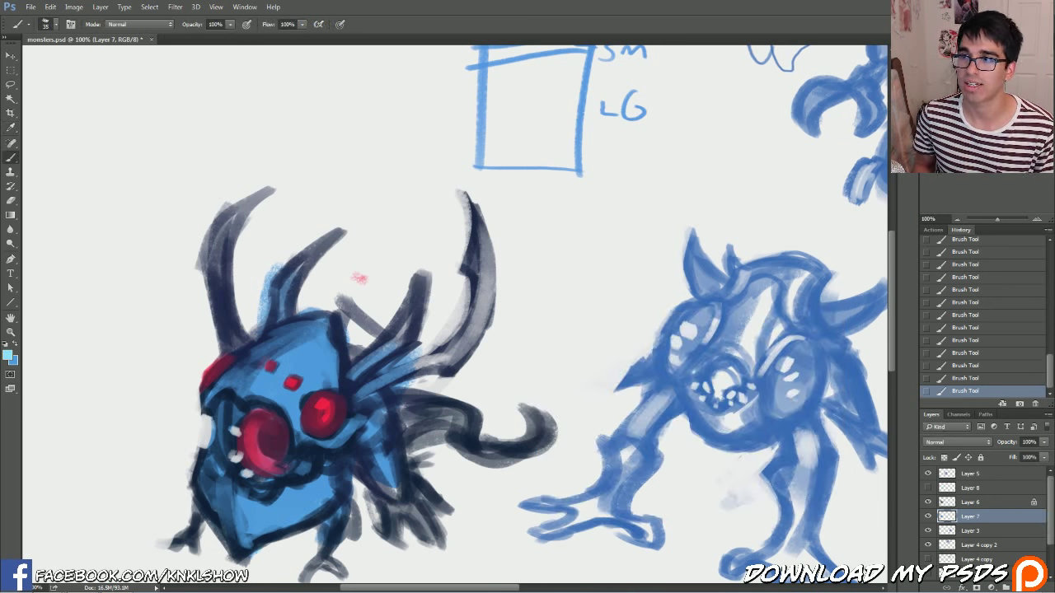
{"action": "scroll", "coordinate": [622, 252], "scroll_direction": "down", "scroll_amount": 3}
{"action": "mouse_move", "coordinate": [292, 404]}
{"action": "left_mouse_down"}
{"action": "mouse_move", "coordinate": [257, 407]}
{"action": "mouse_move", "coordinate": [270, 404]}
{"action": "left_mouse_up"}
{"action": "key", "text": "]"}
{"action": "key", "text": "]"}
{"action": "key", "text": "]"}
{"action": "key", "text": "]"}
{"action": "mouse_move", "coordinate": [300, 247]}
{"action": "left_mouse_down"}
{"action": "mouse_move", "coordinate": [312, 279]}
{"action": "mouse_move", "coordinate": [287, 293]}
{"action": "left_mouse_up"}
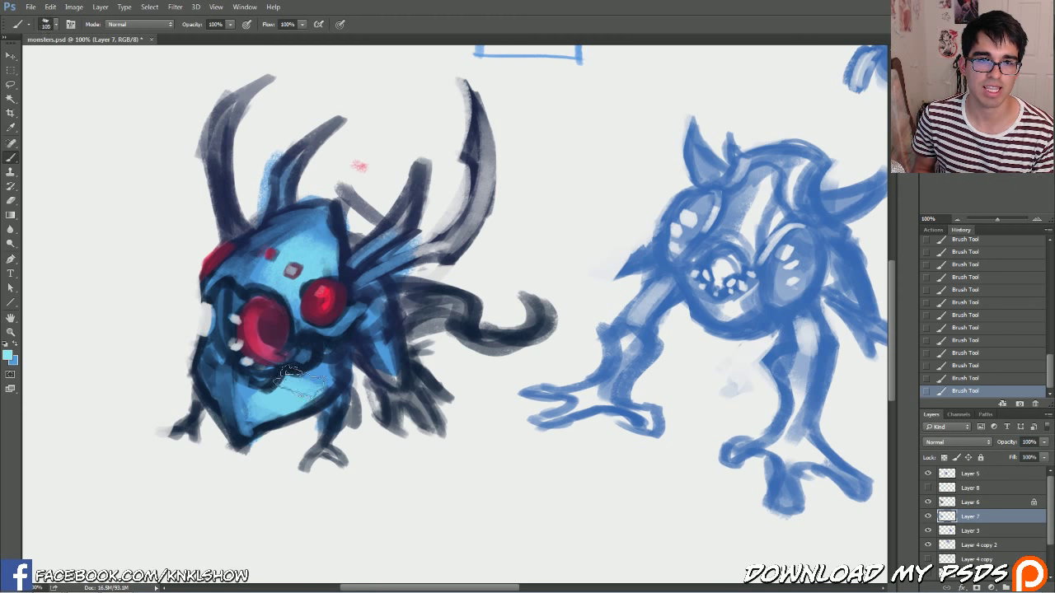
- Blend sampled blues into the jaw and far forehead, and dab a pale reflection onto the near eye
{"action": "left_click", "coordinate": [318, 378], "text": "alt"}
{"action": "left_click_drag", "start_coordinate": [318, 381], "coordinate": [286, 394]}
{"action": "left_click", "coordinate": [281, 396], "text": "alt"}
{"action": "key", "text": "["}
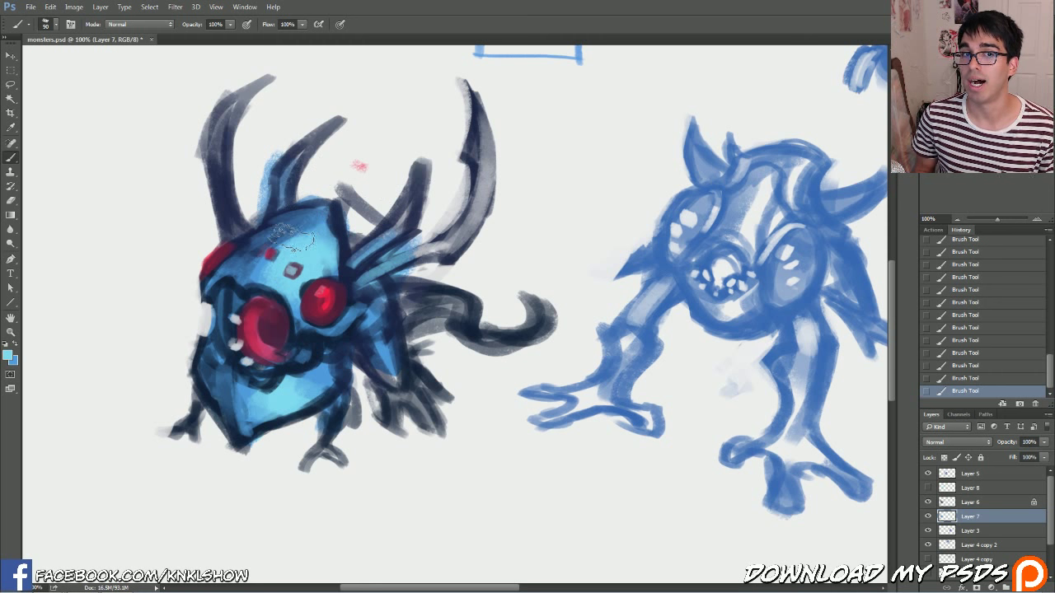
{"action": "left_click_drag", "start_coordinate": [262, 262], "coordinate": [275, 253]}
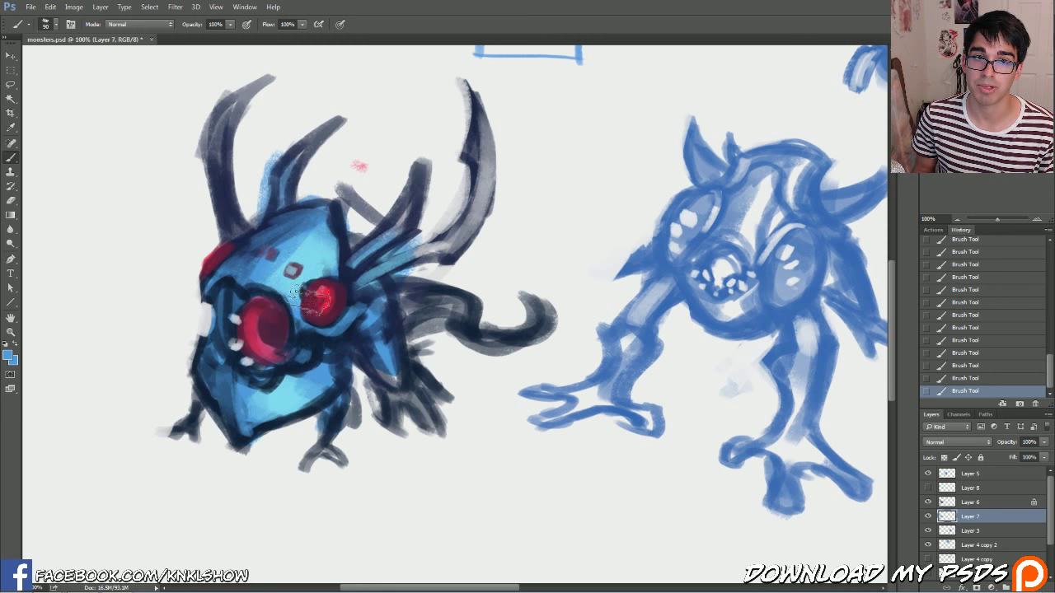
{"action": "left_click_drag", "start_coordinate": [314, 305], "coordinate": [328, 290]}
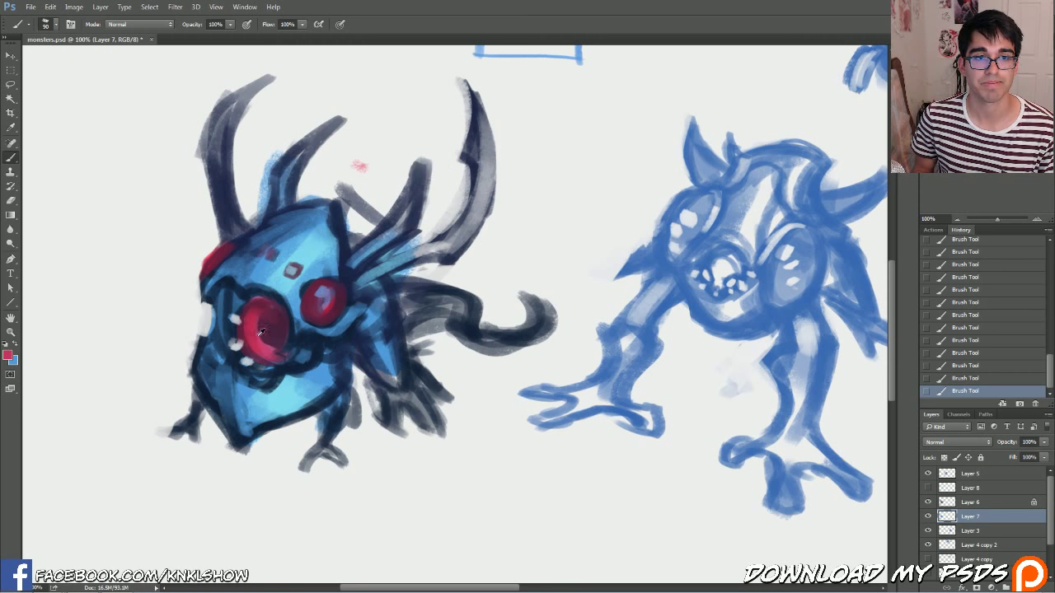
- Add a layer above the line art and paint over the forehead's upper edge in blue and the near eye in dark red
{"action": "left_click", "coordinate": [970, 504]}
{"action": "key", "text": "ctrl+shift+n"}
{"action": "key", "text": "Return"}
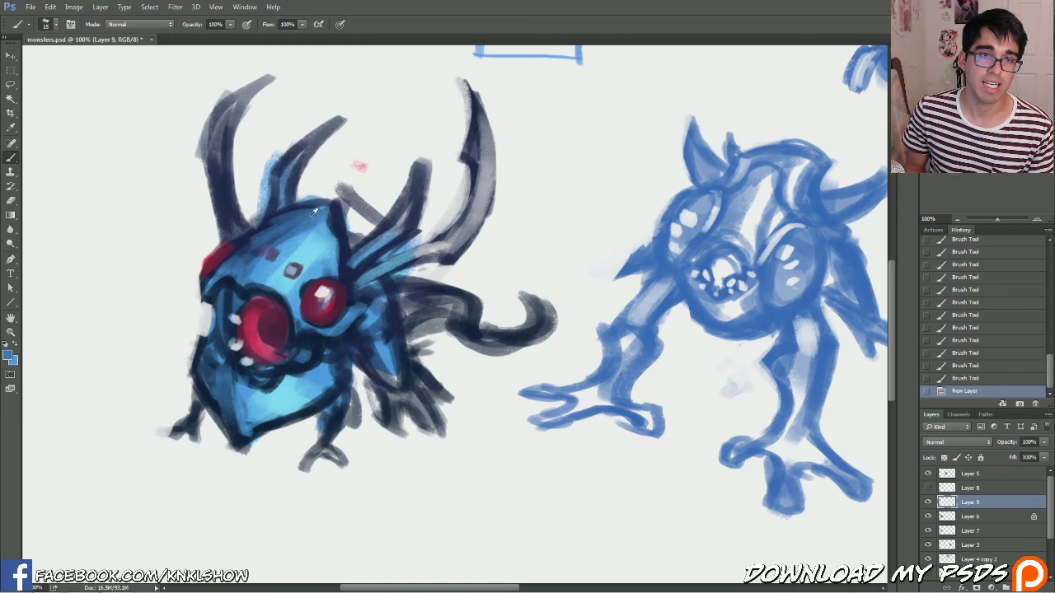
{"action": "key", "text": "bracketright"}
{"action": "left_click_drag", "start_coordinate": [266, 236], "coordinate": [307, 211]}
{"action": "left_click_drag", "start_coordinate": [327, 208], "coordinate": [272, 234]}
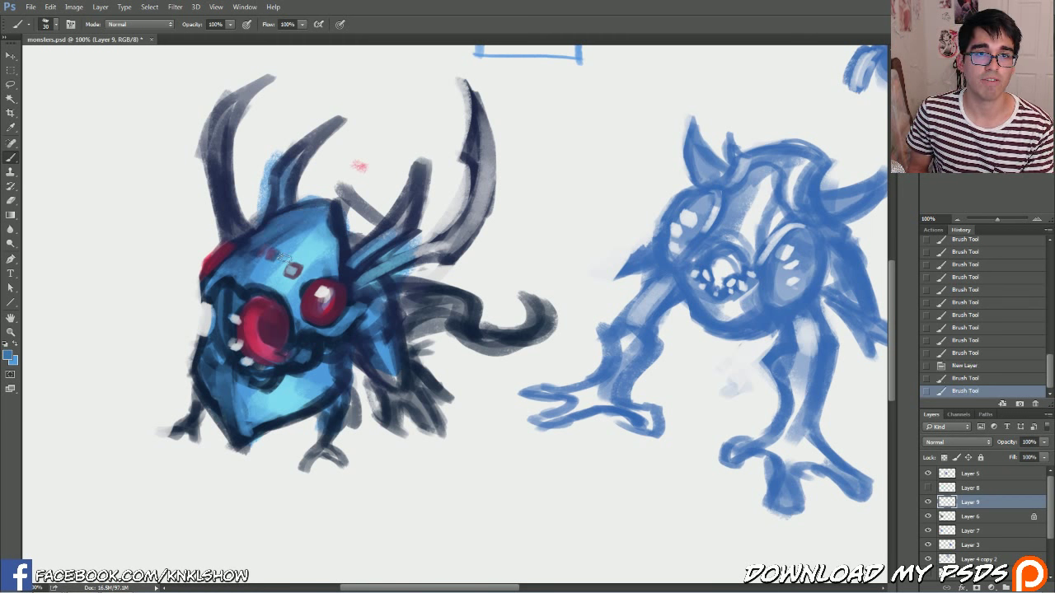
{"action": "left_click", "coordinate": [321, 308]}
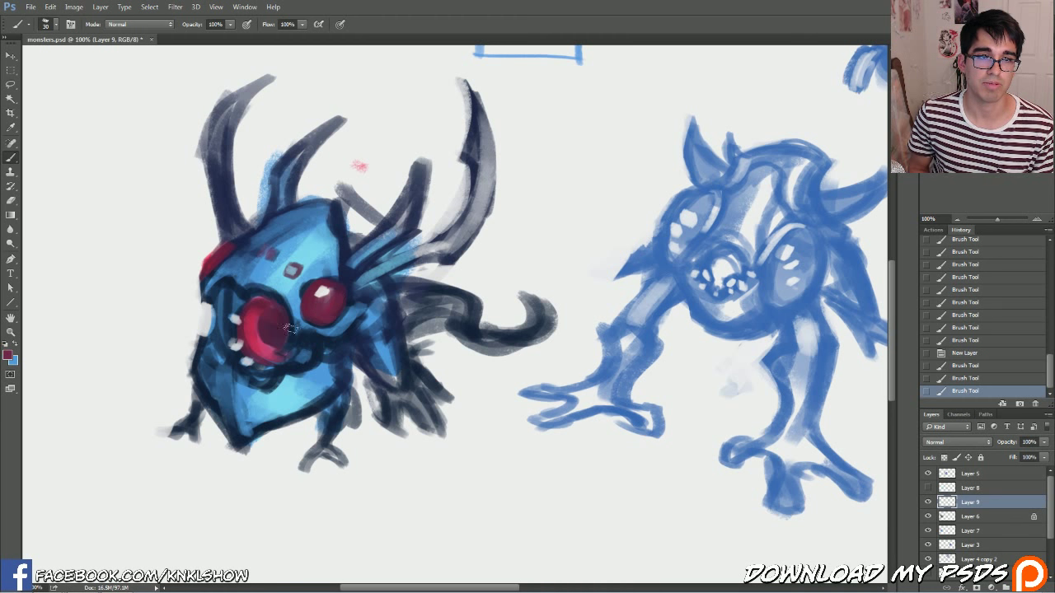
- Cover the near eye's dark outline with dark red strokes and brush light cyan highlights over the upper forehead
{"action": "mouse_move", "coordinate": [311, 310]}
{"action": "left_mouse_down"}
{"action": "mouse_move", "coordinate": [333, 295]}
{"action": "mouse_move", "coordinate": [333, 305]}
{"action": "left_mouse_up"}
{"action": "left_click_drag", "start_coordinate": [318, 306], "coordinate": [334, 299]}
{"action": "left_click_drag", "start_coordinate": [322, 303], "coordinate": [336, 297]}
{"action": "left_click_drag", "start_coordinate": [323, 305], "coordinate": [340, 291]}
{"action": "left_click", "coordinate": [333, 300], "text": "alt"}
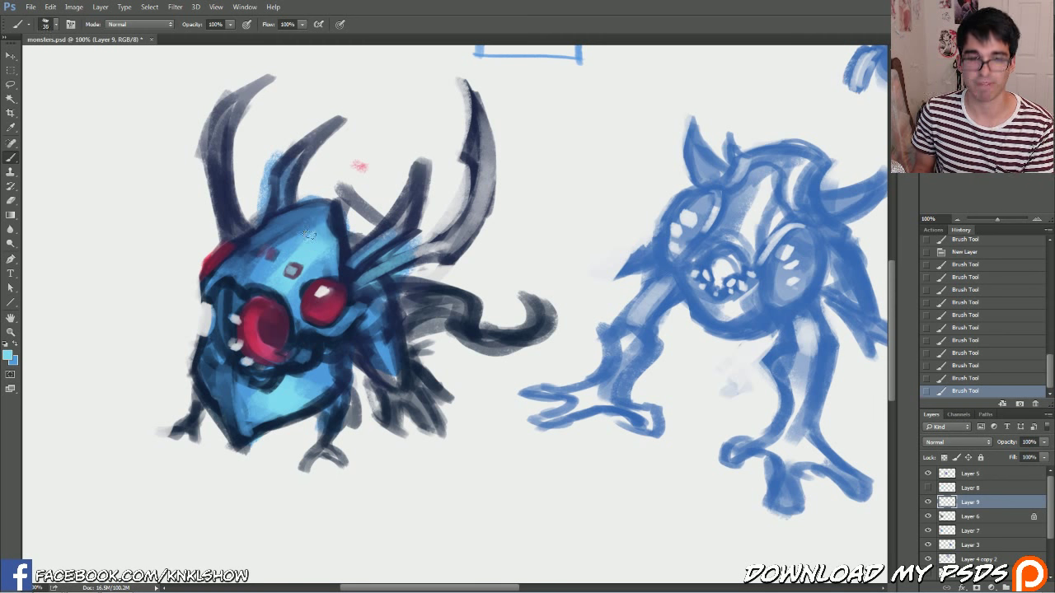
{"action": "mouse_move", "coordinate": [276, 270]}
{"action": "left_mouse_down"}
{"action": "mouse_move", "coordinate": [320, 231]}
{"action": "mouse_move", "coordinate": [334, 241]}
{"action": "mouse_move", "coordinate": [333, 211]}
{"action": "left_mouse_up"}
- Resize the brush to 25 and paint light cyan rims beneath the near eye and around the mouth corners
{"action": "key", "text": "bracketright"}
{"action": "key", "text": "bracketright"}
{"action": "key", "text": "bracketright"}
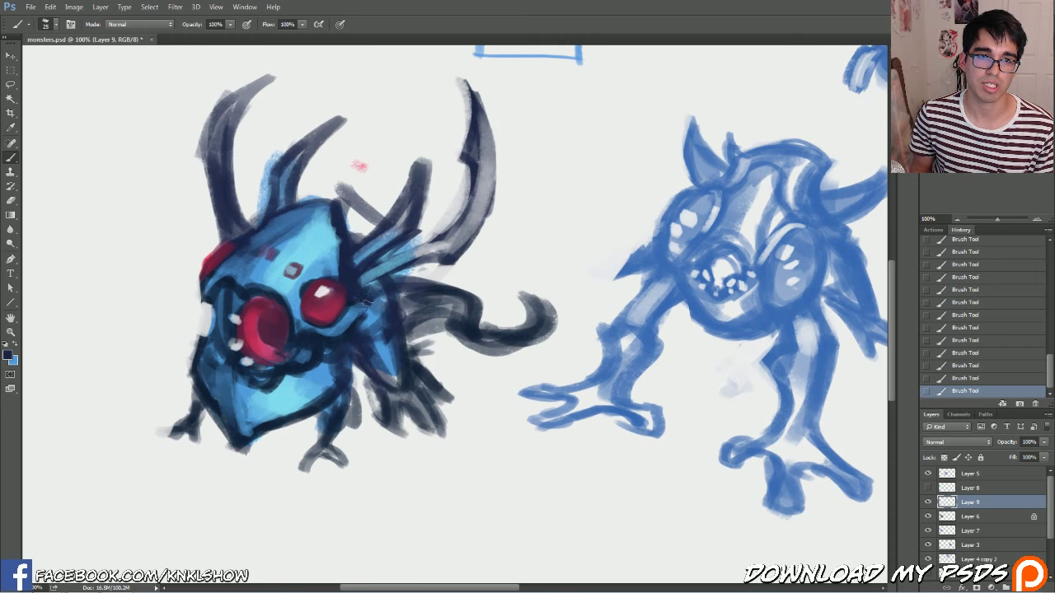
{"action": "left_click_drag", "start_coordinate": [329, 330], "coordinate": [355, 306]}
{"action": "mouse_move", "coordinate": [355, 306]}
{"action": "left_mouse_down"}
{"action": "mouse_move", "coordinate": [326, 336]}
{"action": "mouse_move", "coordinate": [309, 334]}
{"action": "mouse_move", "coordinate": [323, 348]}
{"action": "mouse_move", "coordinate": [312, 388]}
{"action": "mouse_move", "coordinate": [318, 362]}
{"action": "mouse_move", "coordinate": [268, 396]}
{"action": "mouse_move", "coordinate": [214, 350]}
{"action": "left_mouse_up"}
{"action": "left_click_drag", "start_coordinate": [242, 284], "coordinate": [269, 285]}
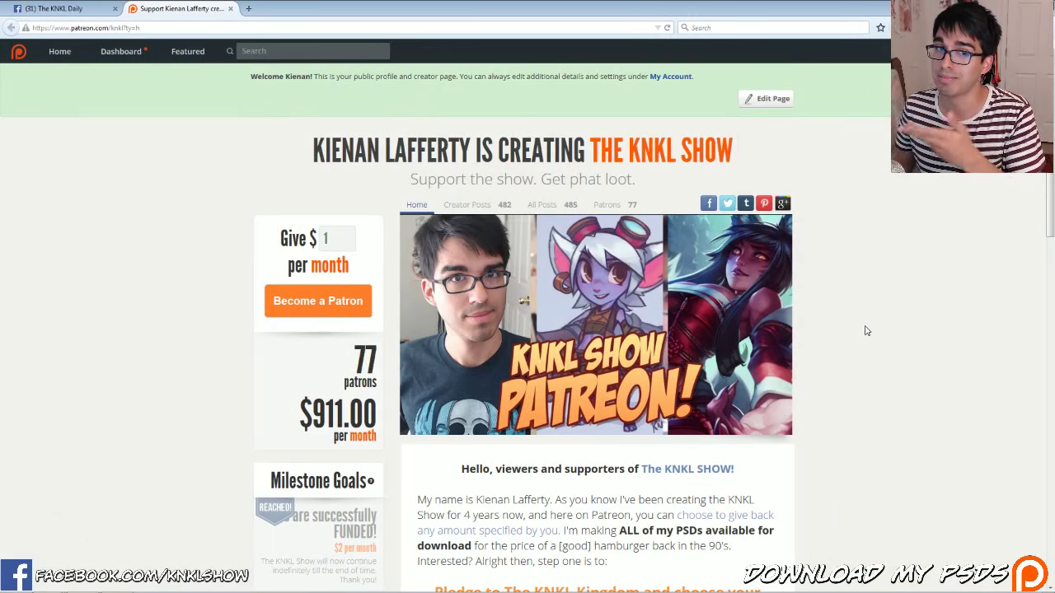
- Leave the Patreon page for Photoshop and view the monster sheet zoomed out to 66.67%
{"action": "scroll", "coordinate": [865, 331], "scroll_direction": "down", "scroll_amount": 1}
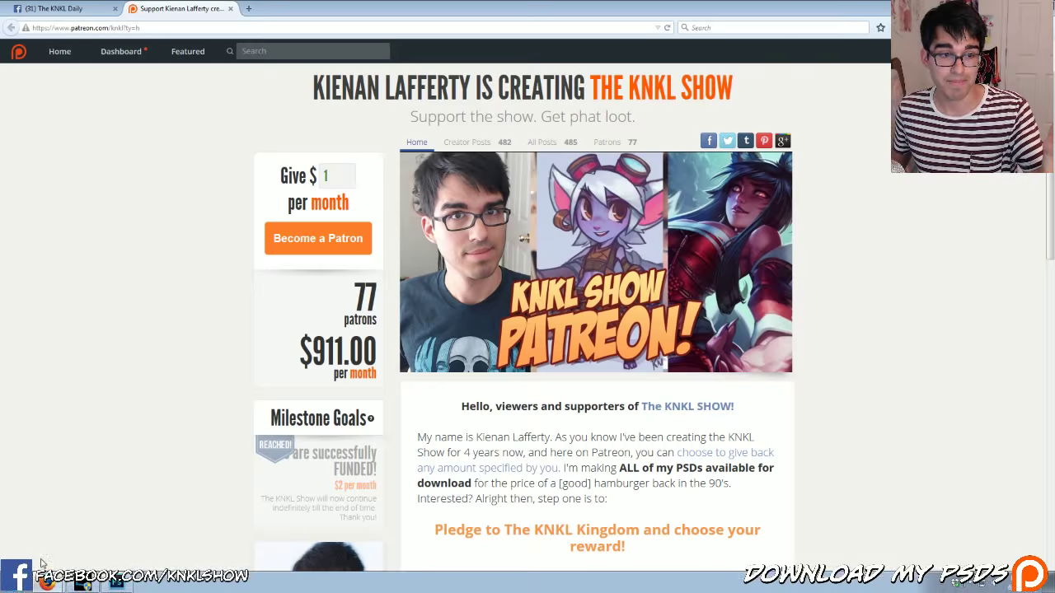
{"action": "left_click", "coordinate": [117, 583]}
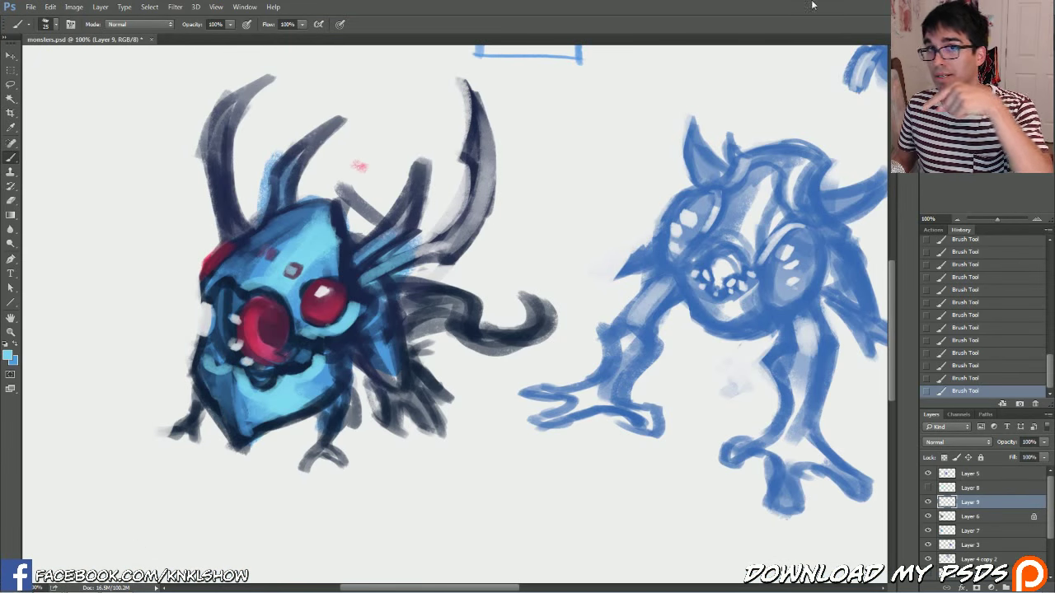
{"action": "left_click_drag", "start_coordinate": [972, 149], "coordinate": [984, 143]}
{"action": "left_click", "coordinate": [958, 220]}
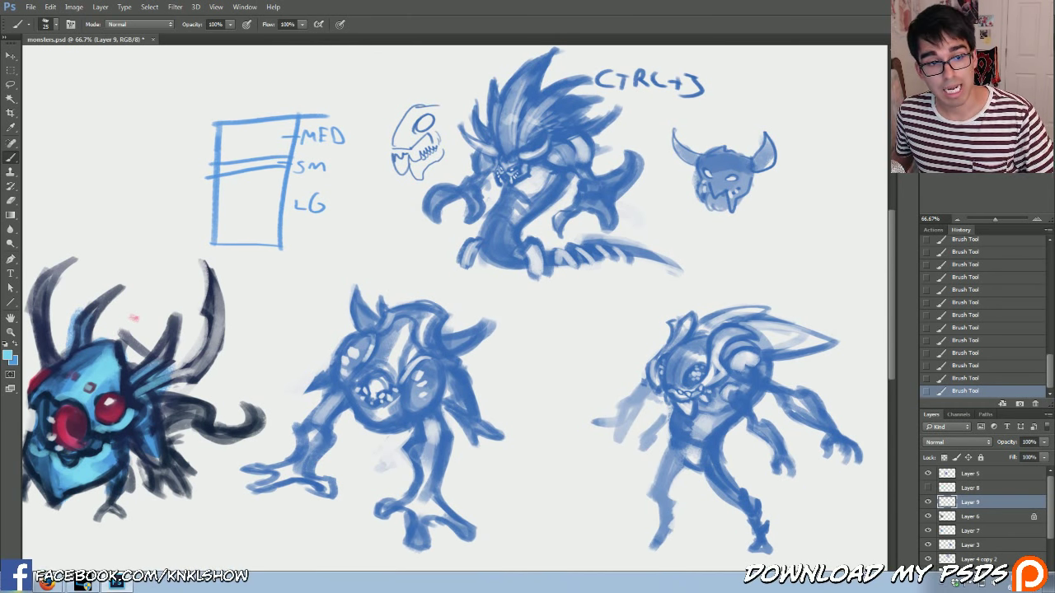
- Switch to the Firefox window showing The KNKL Show's Patreon page
{"action": "mouse_move", "coordinate": [47, 581]}
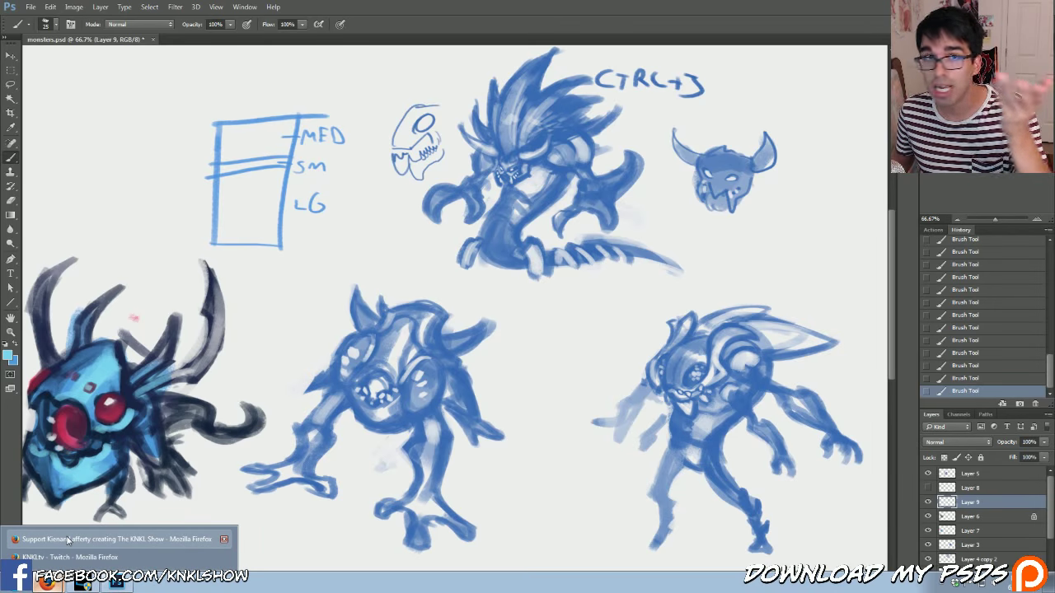
{"action": "left_click", "coordinate": [67, 542]}
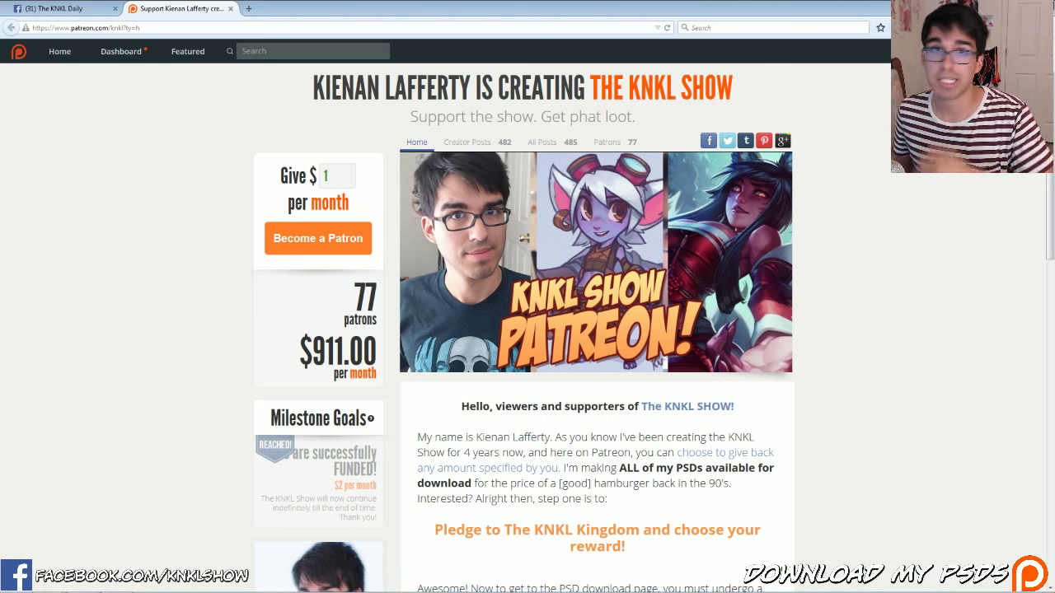